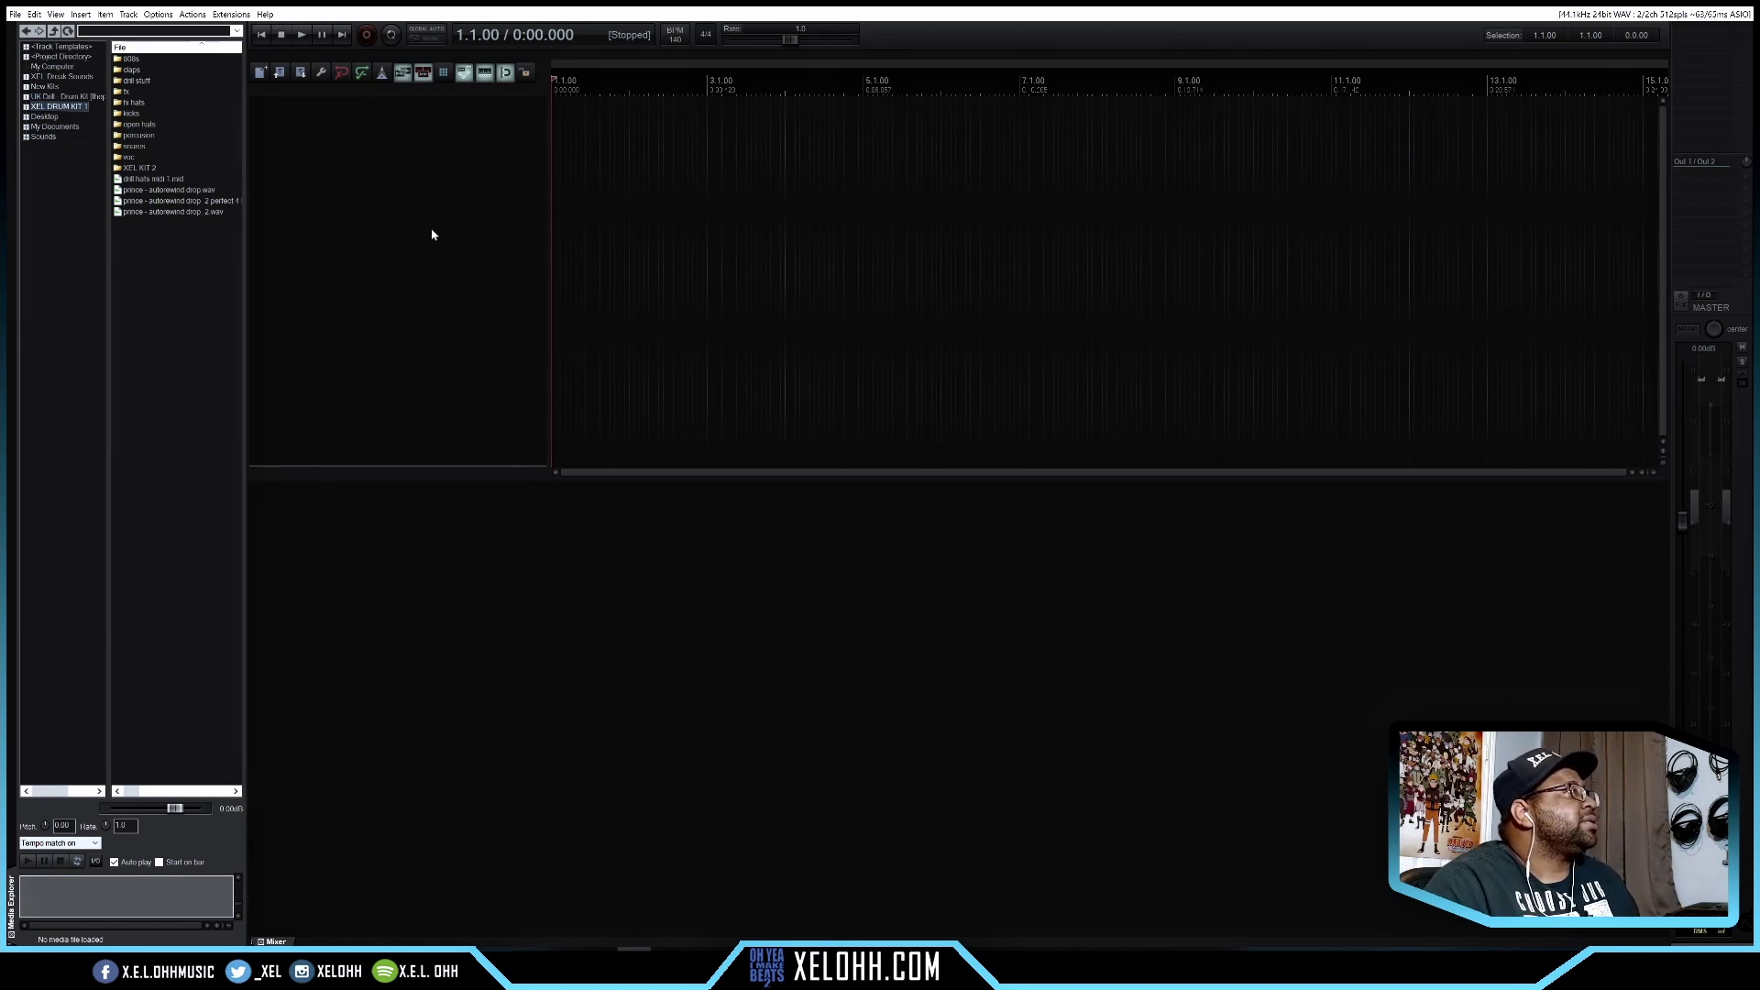
double_click(374, 158)
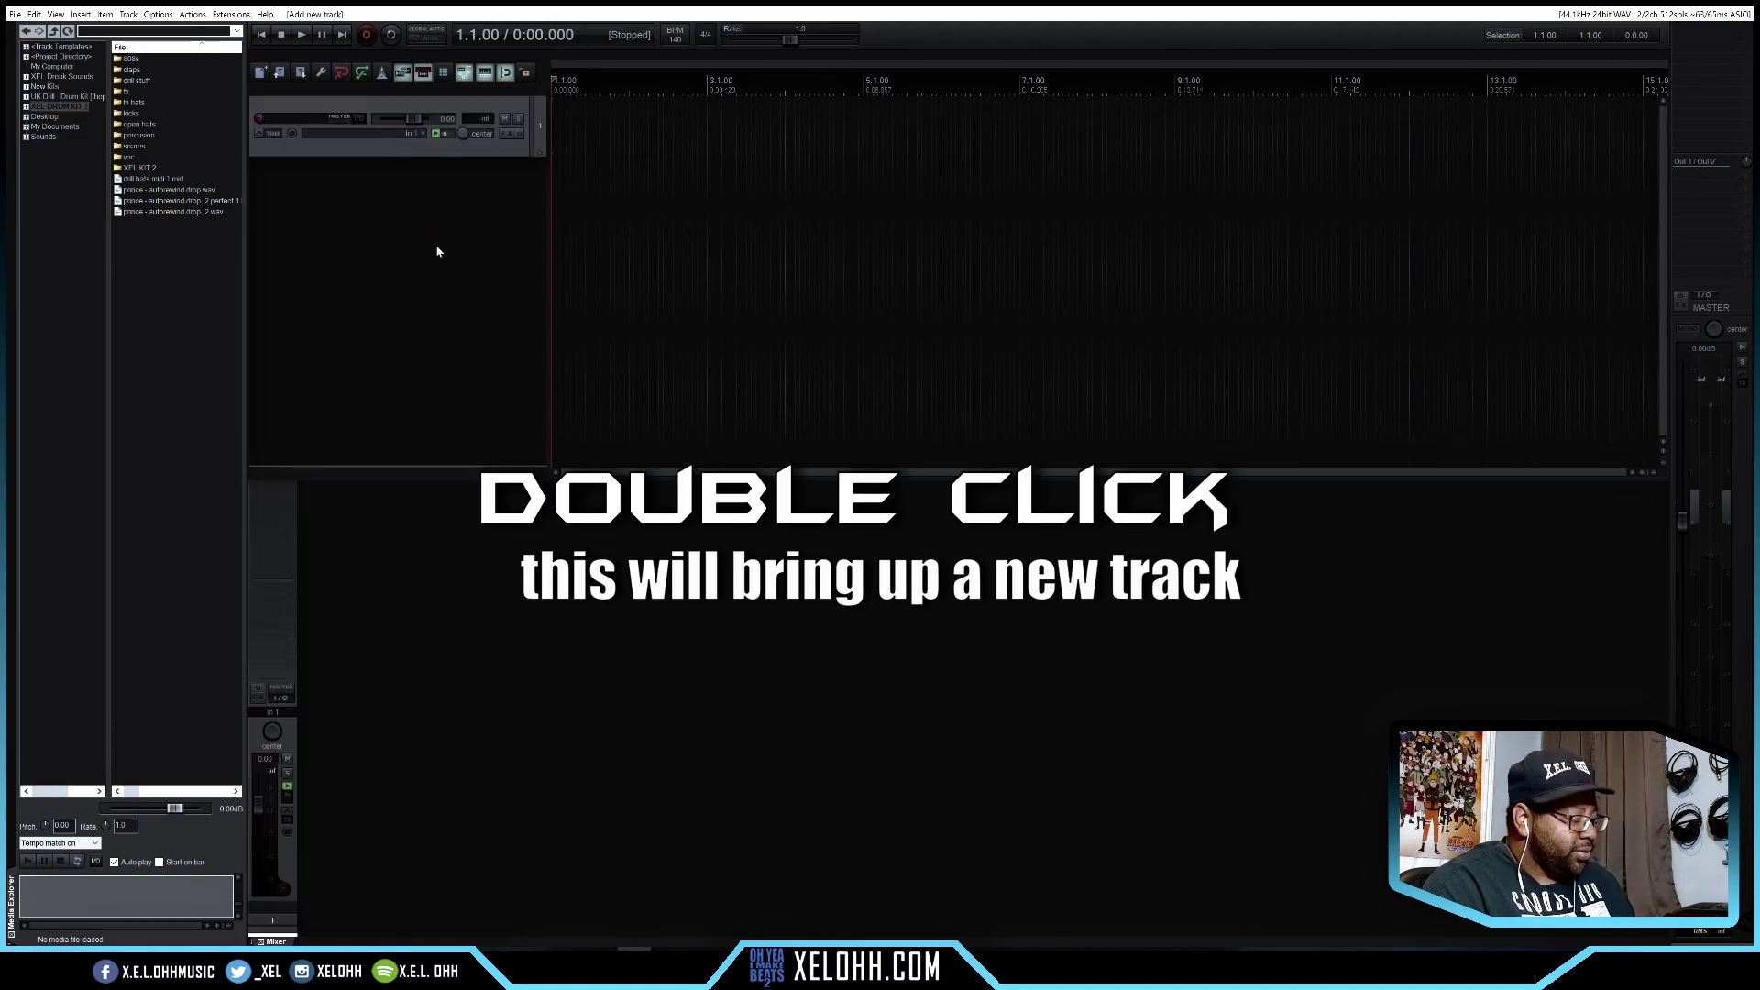
key("Delete")
right_click(389, 184)
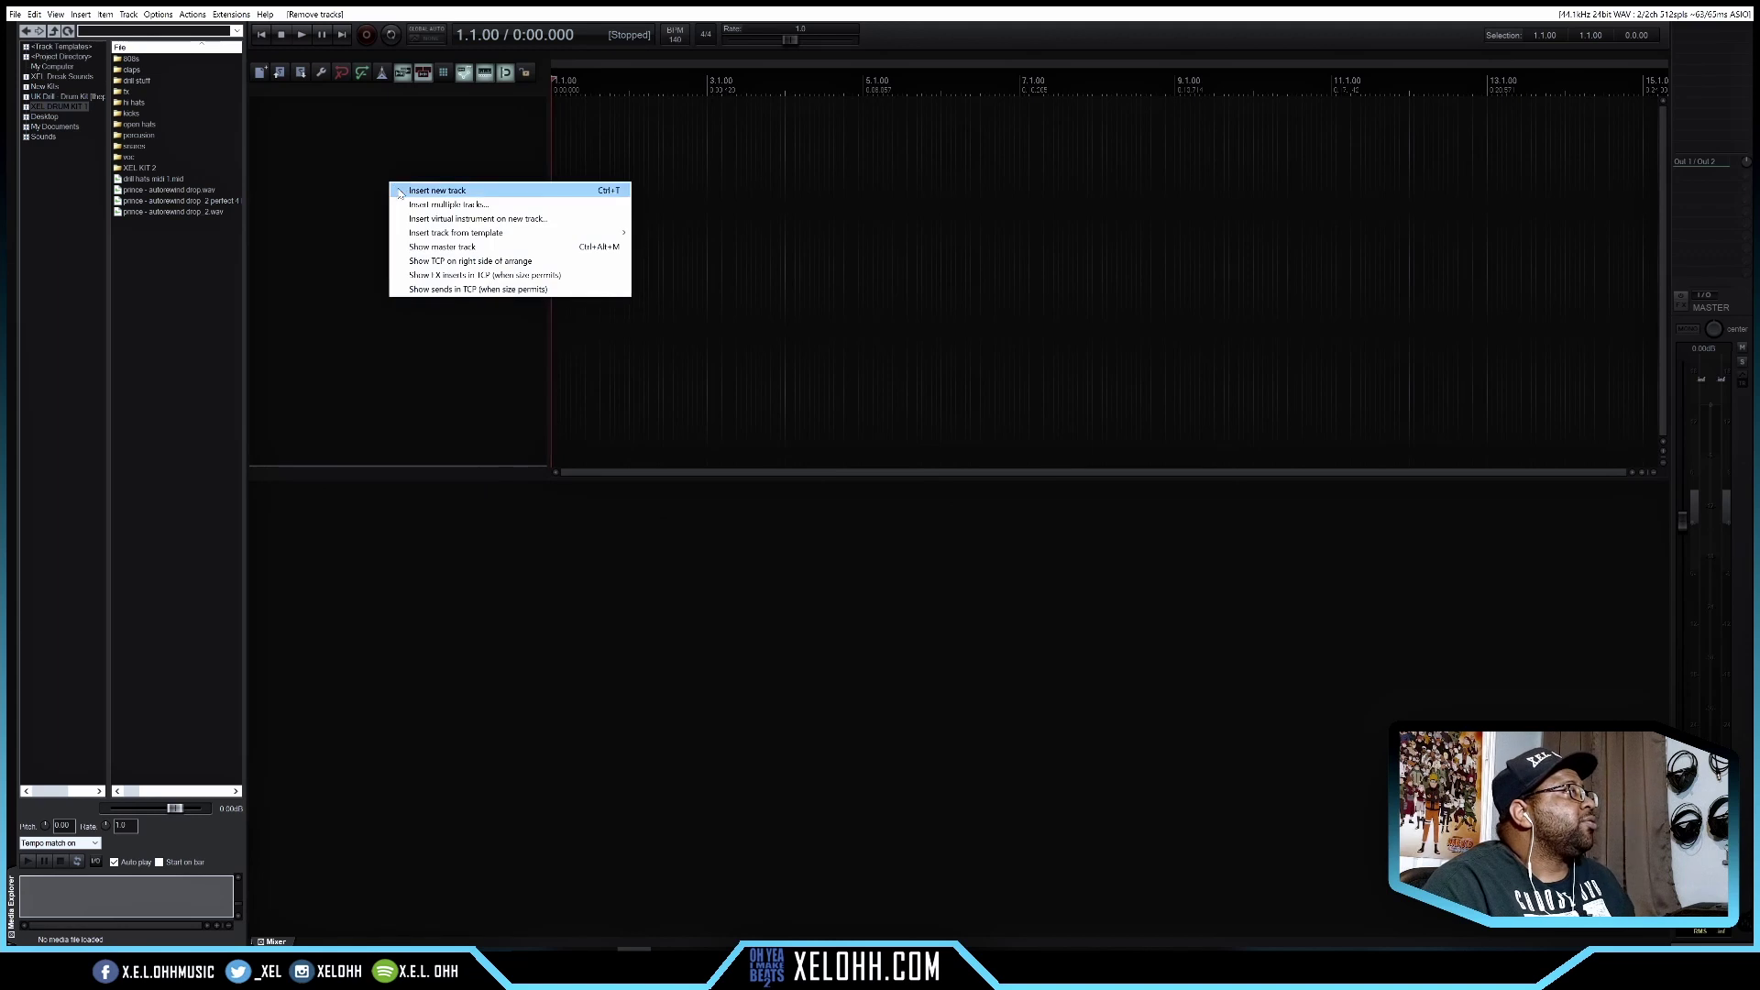
left_click(454, 204)
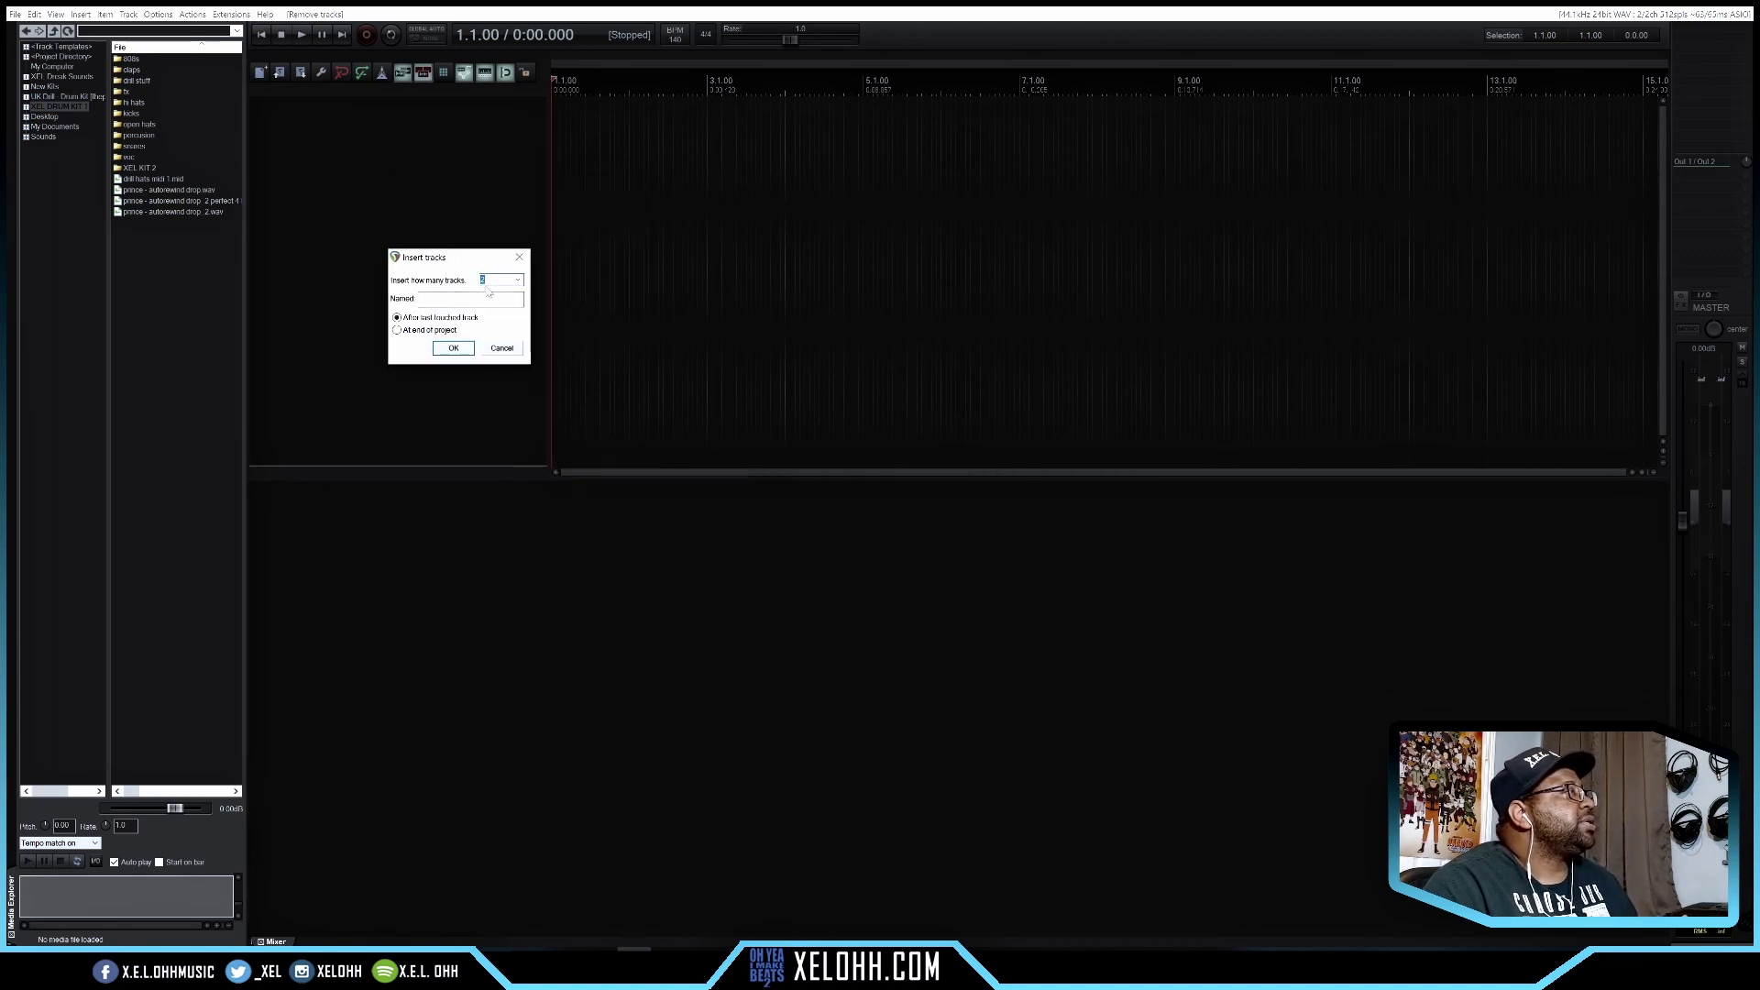
left_click(506, 350)
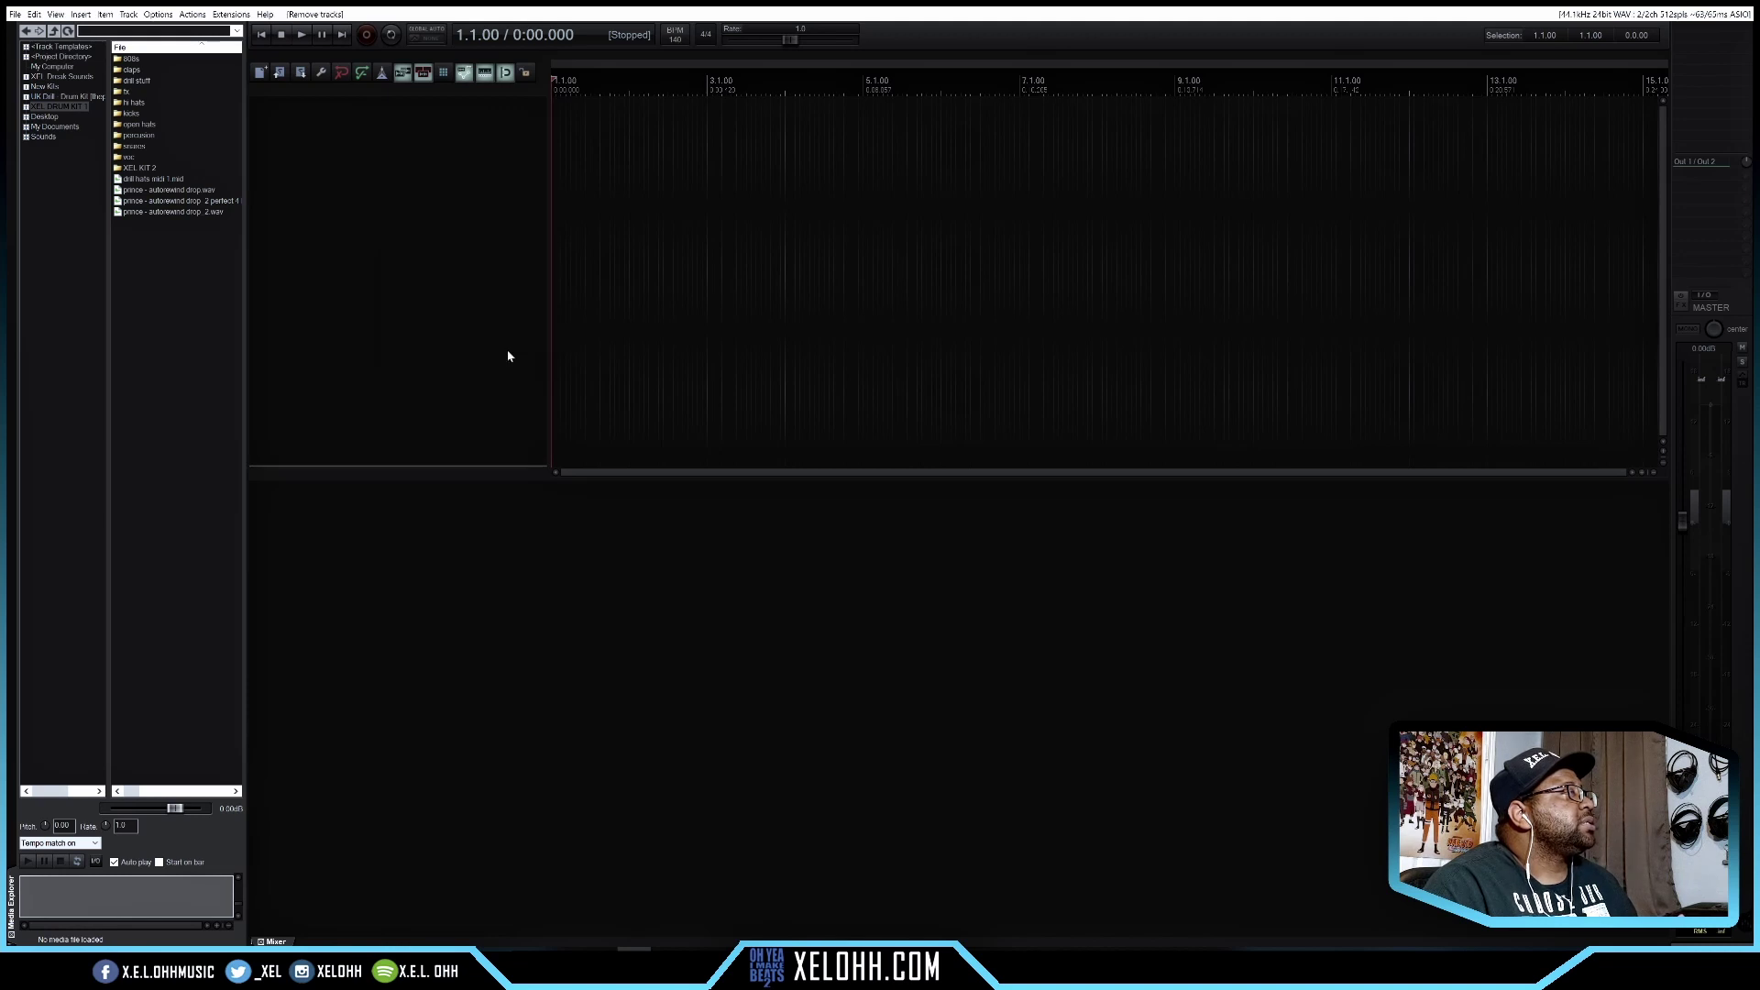
Look through the virtual instruments available for insertion on a new track
right_click(414, 210)
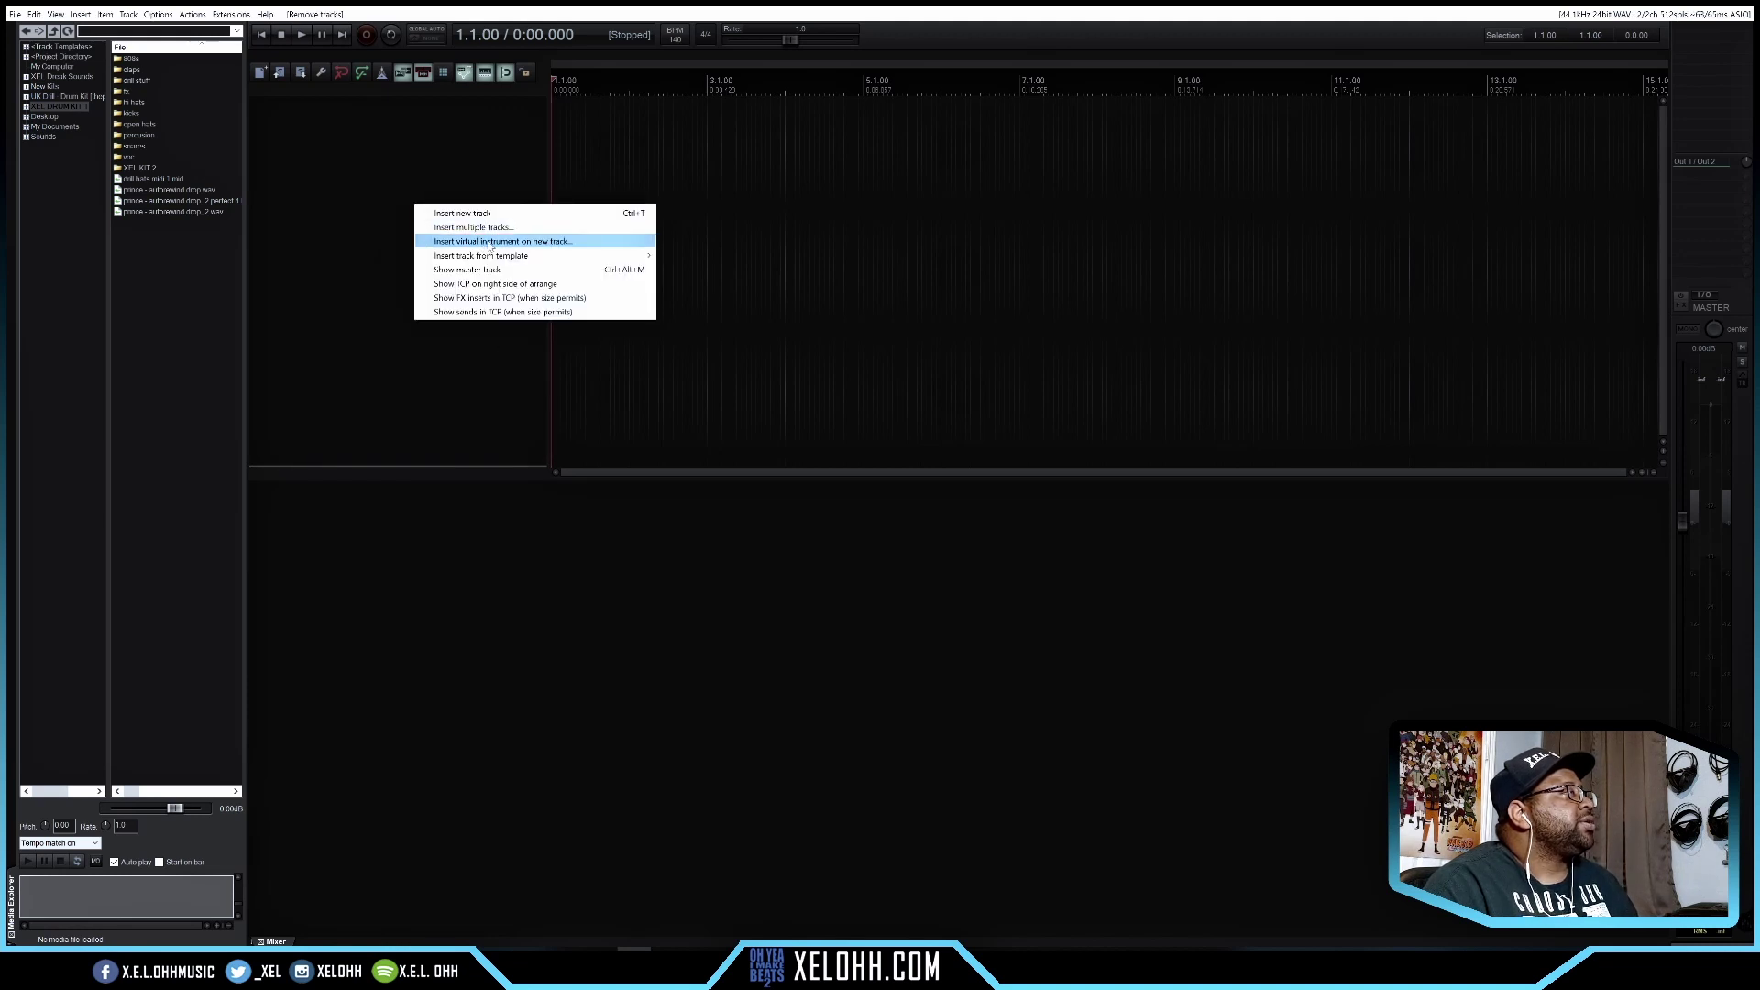
left_click(500, 216)
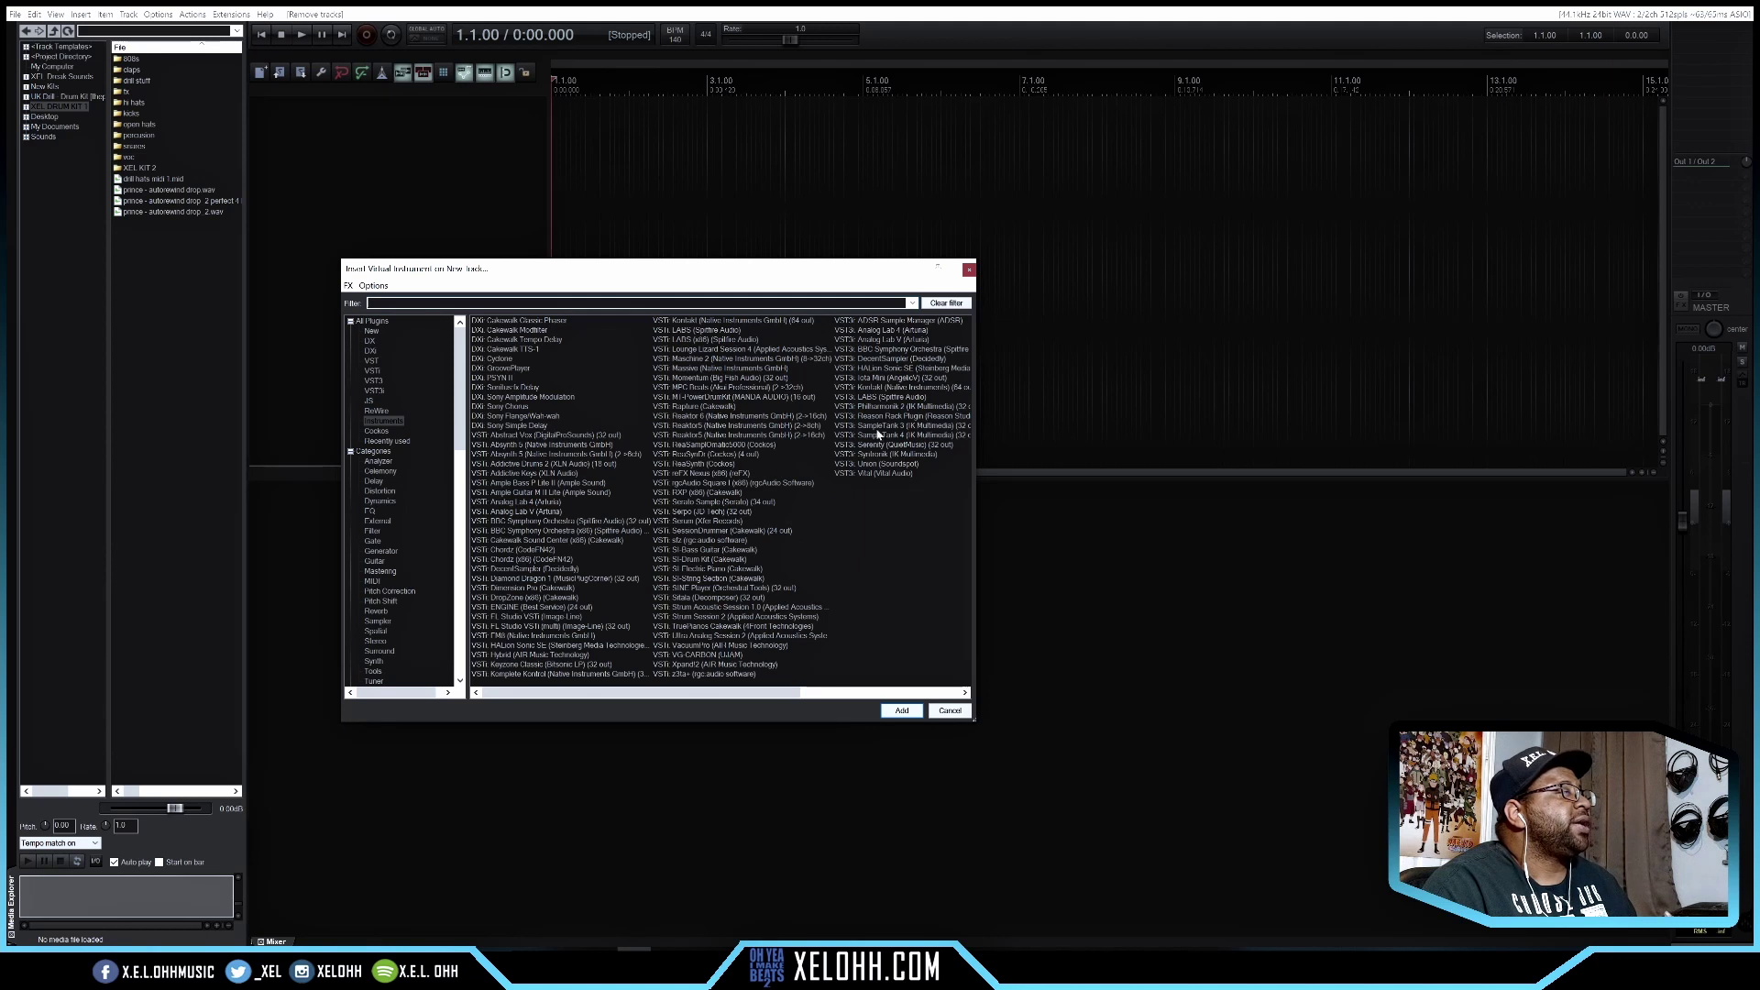
left_click_drag(758, 700, 673, 702)
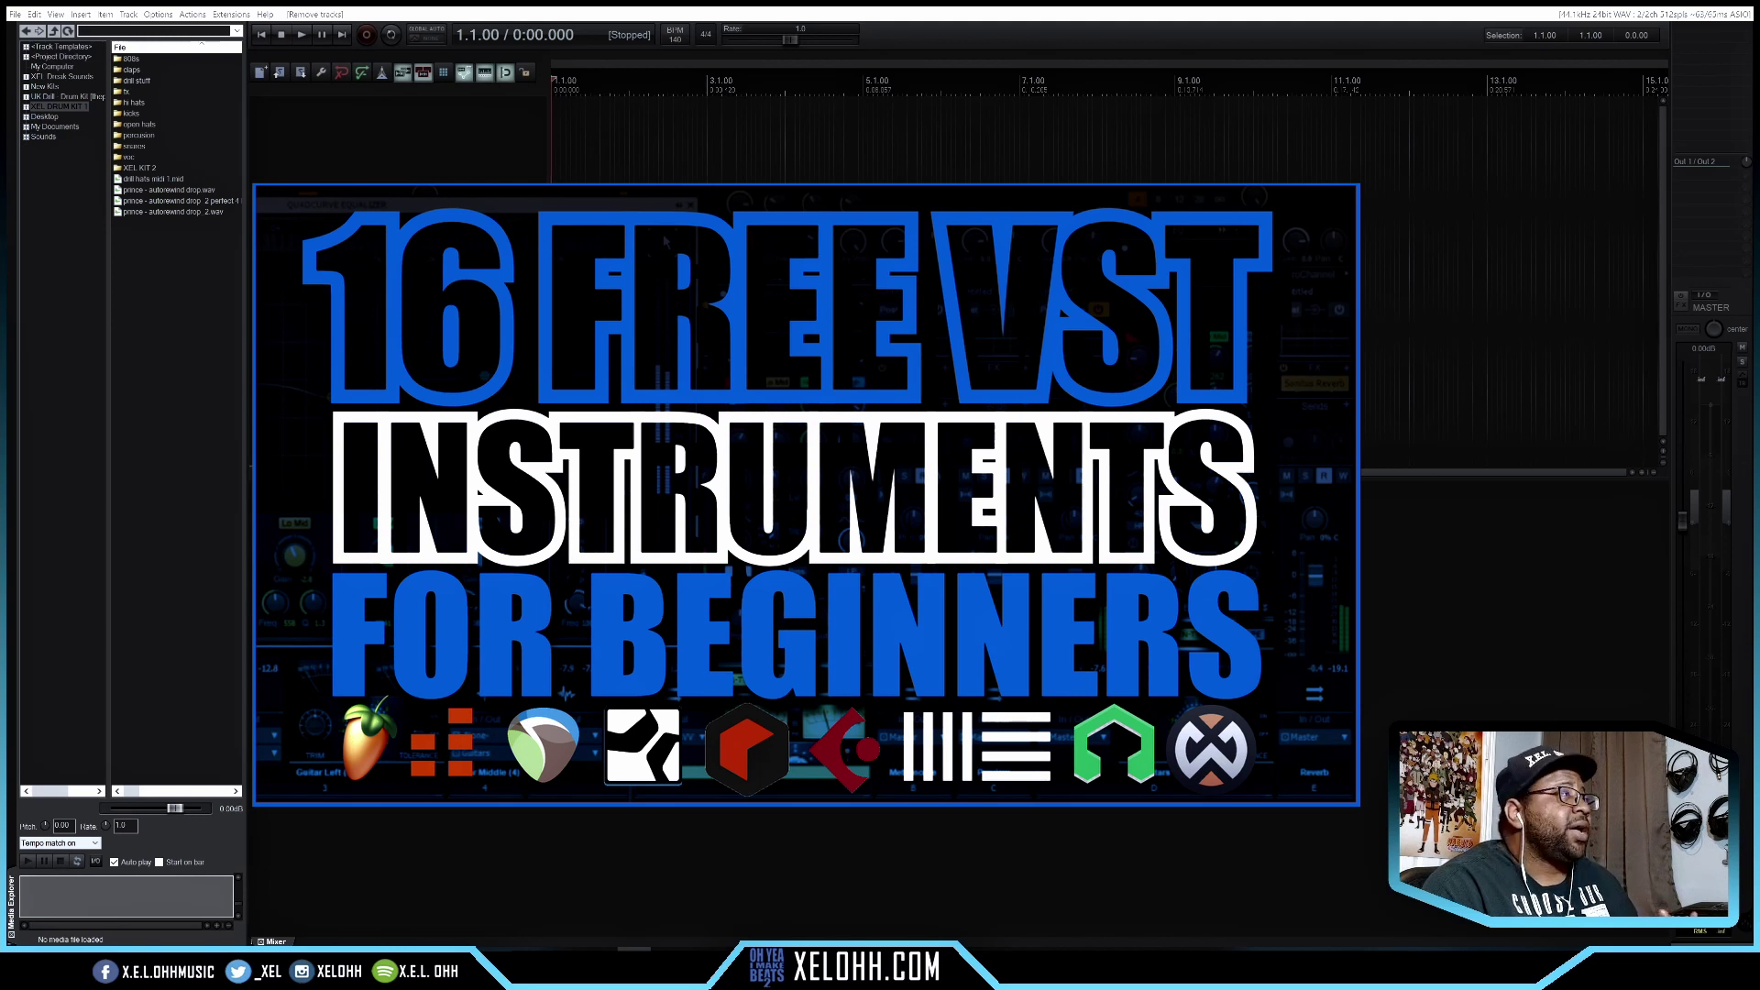
left_click(970, 269)
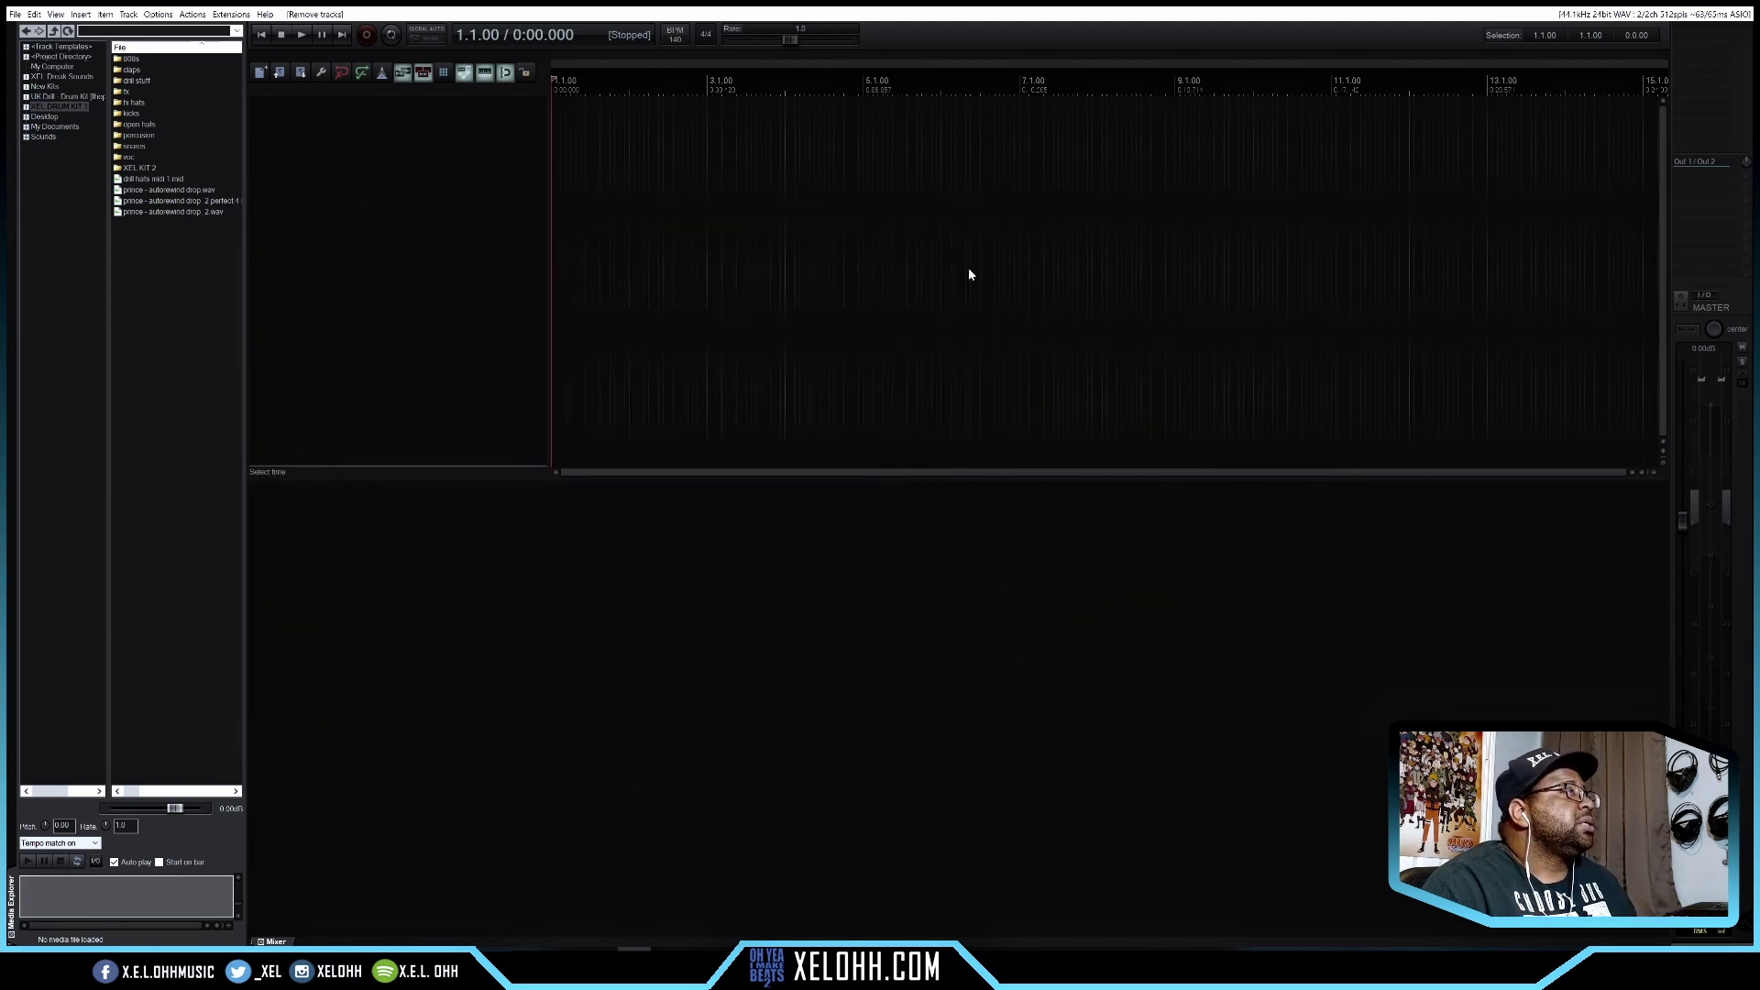
Insert a track from the Komplete Setup 1 track template in the KOMPLETE LAYOUTS group
right_click(417, 167)
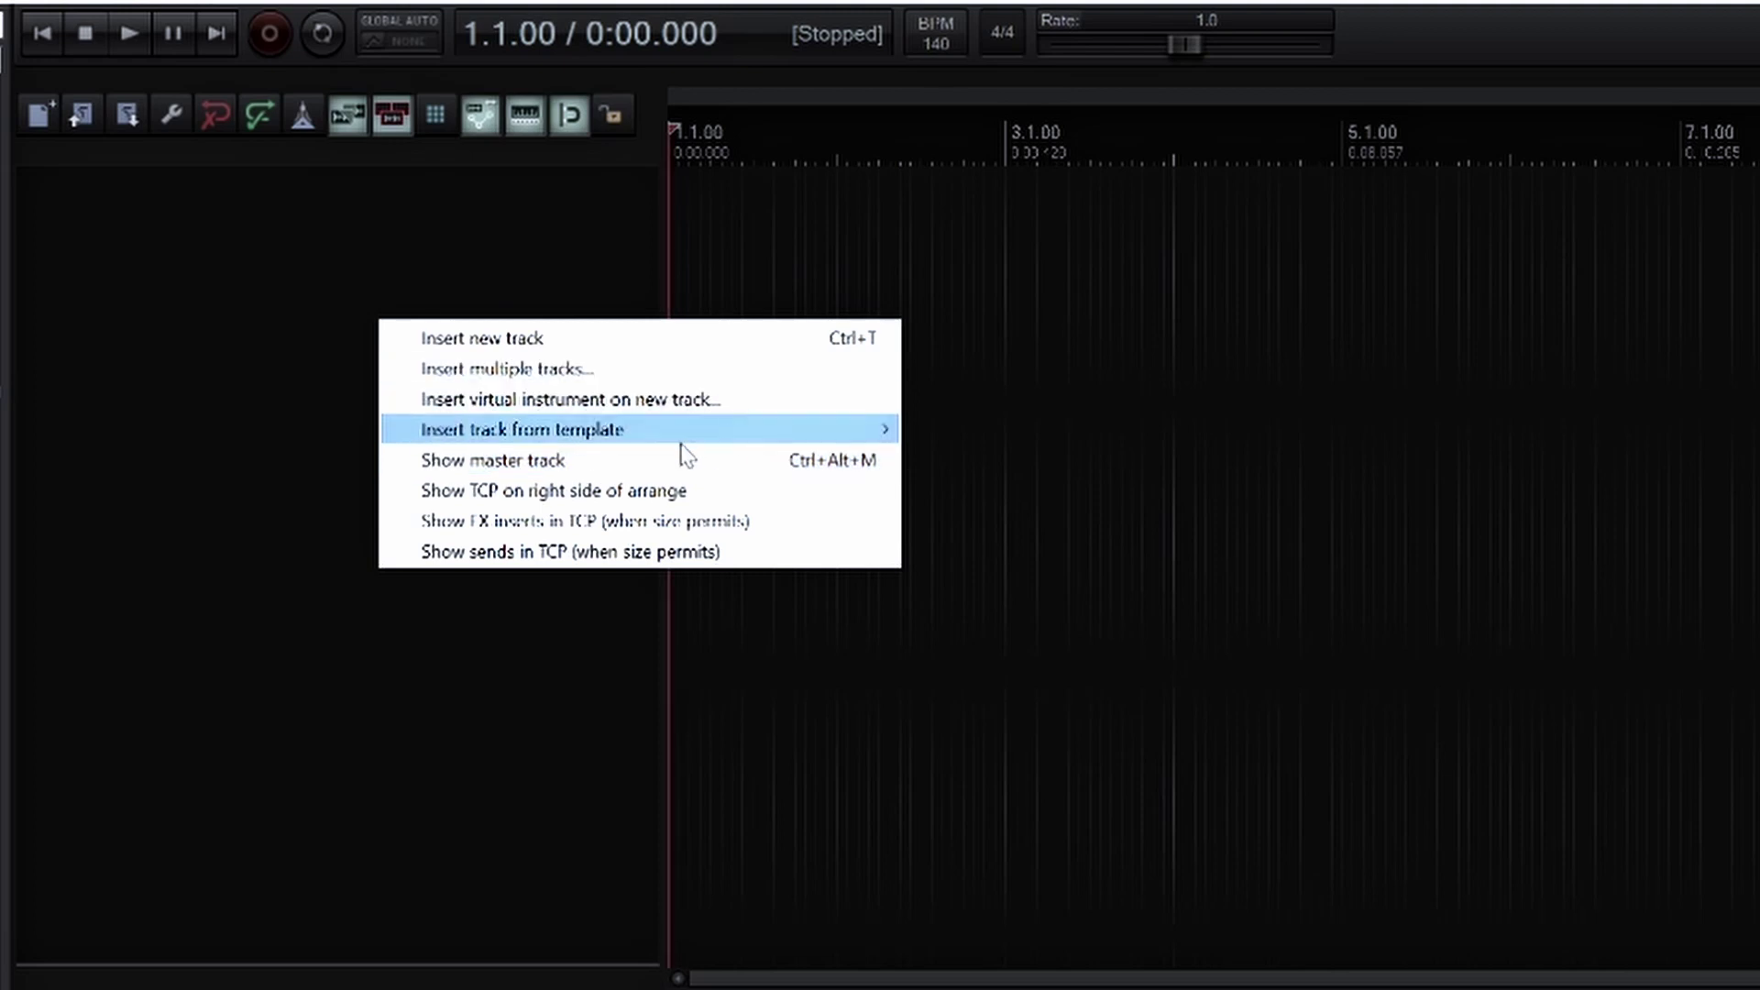
mouse_move(527, 431)
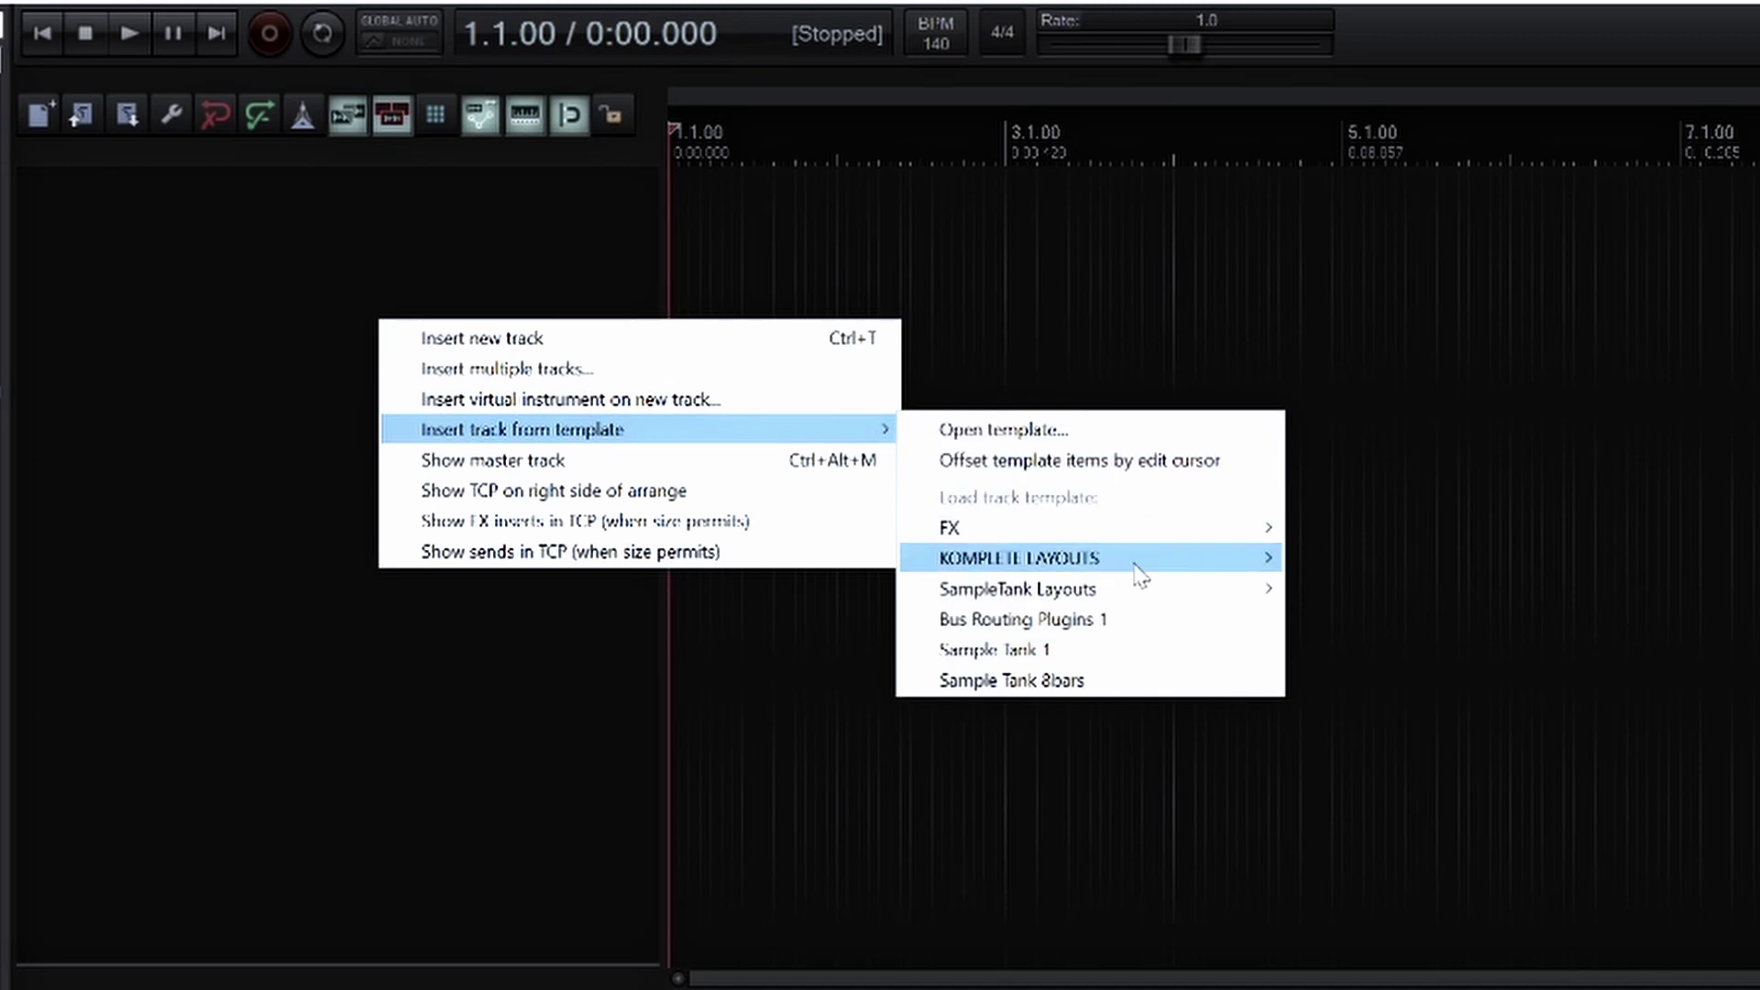
mouse_move(1243, 563)
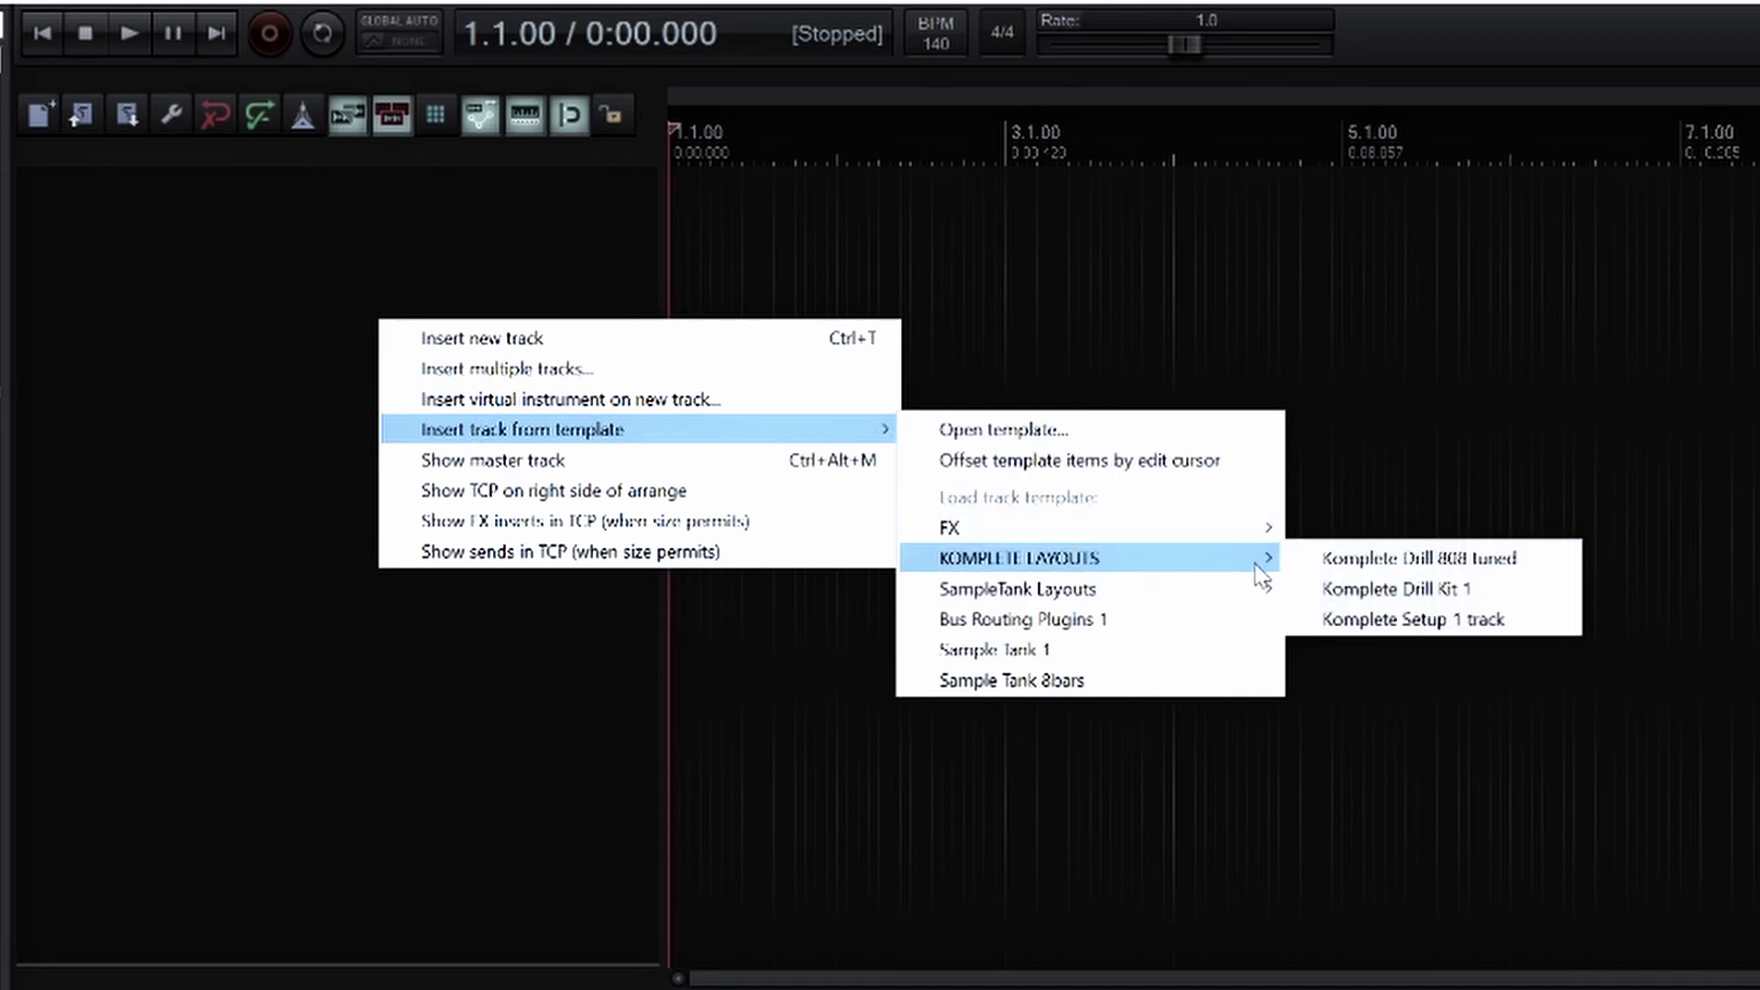
left_click(1426, 624)
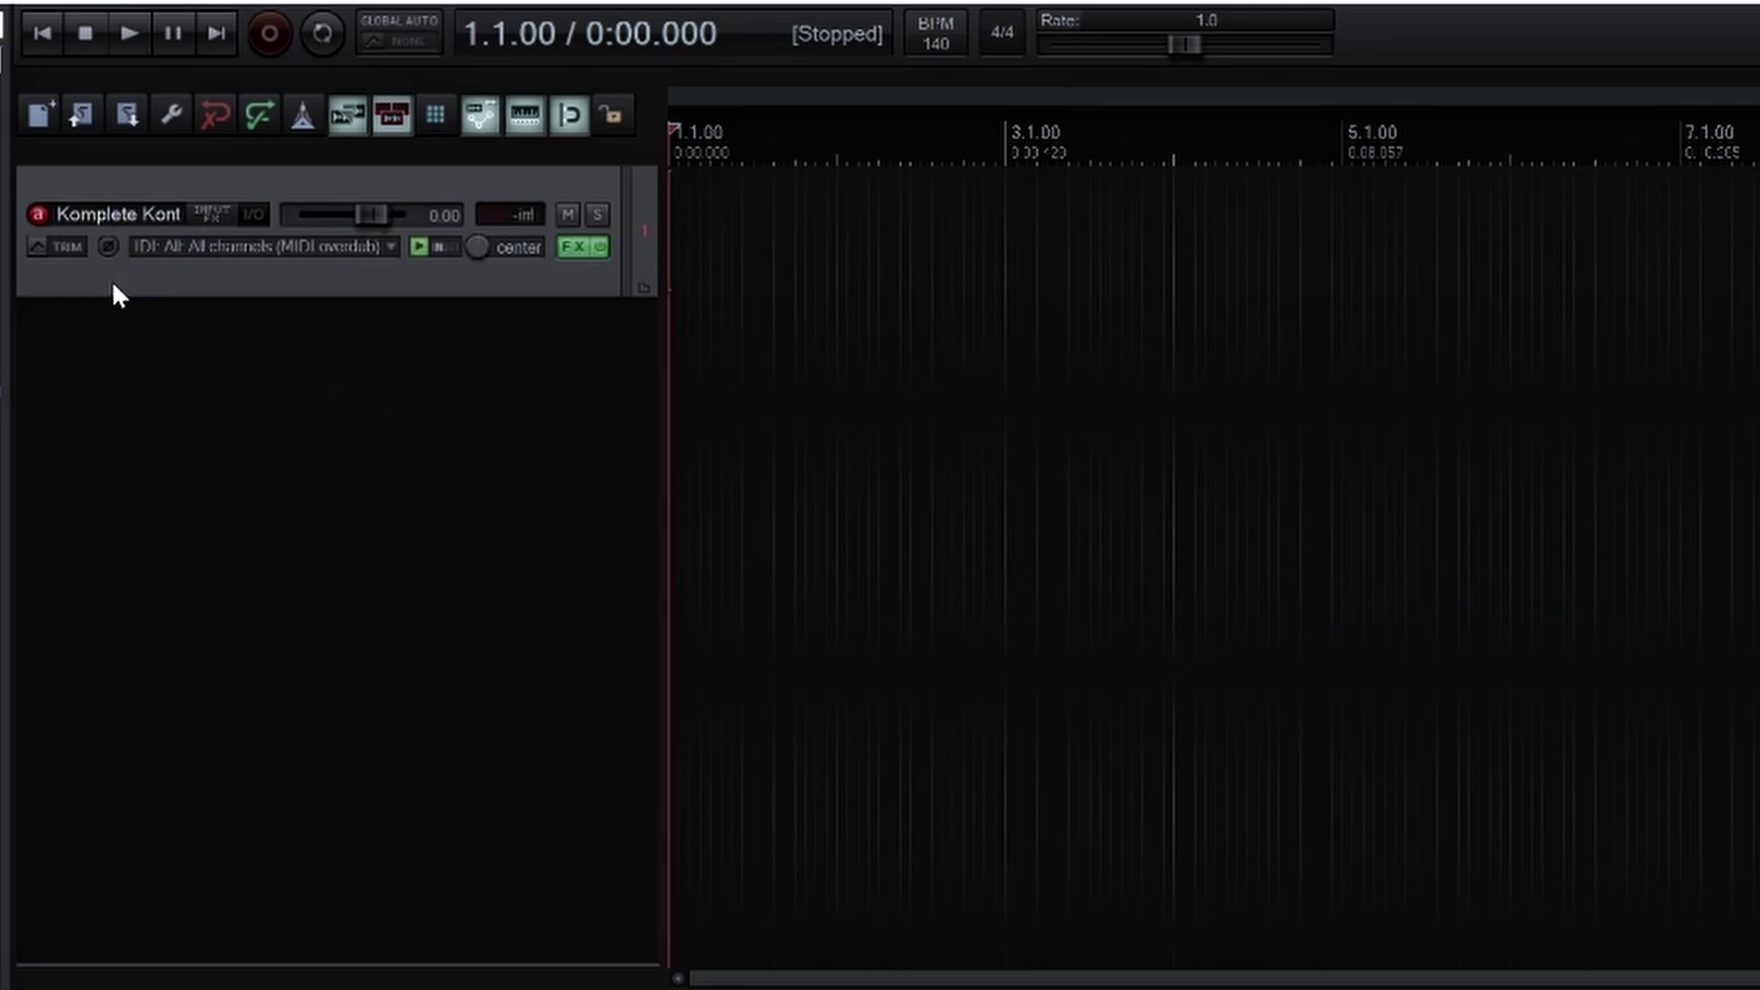
Duplicate the Komplete Kontrol track twice to make three identical instrument tracks
right_click(91, 295)
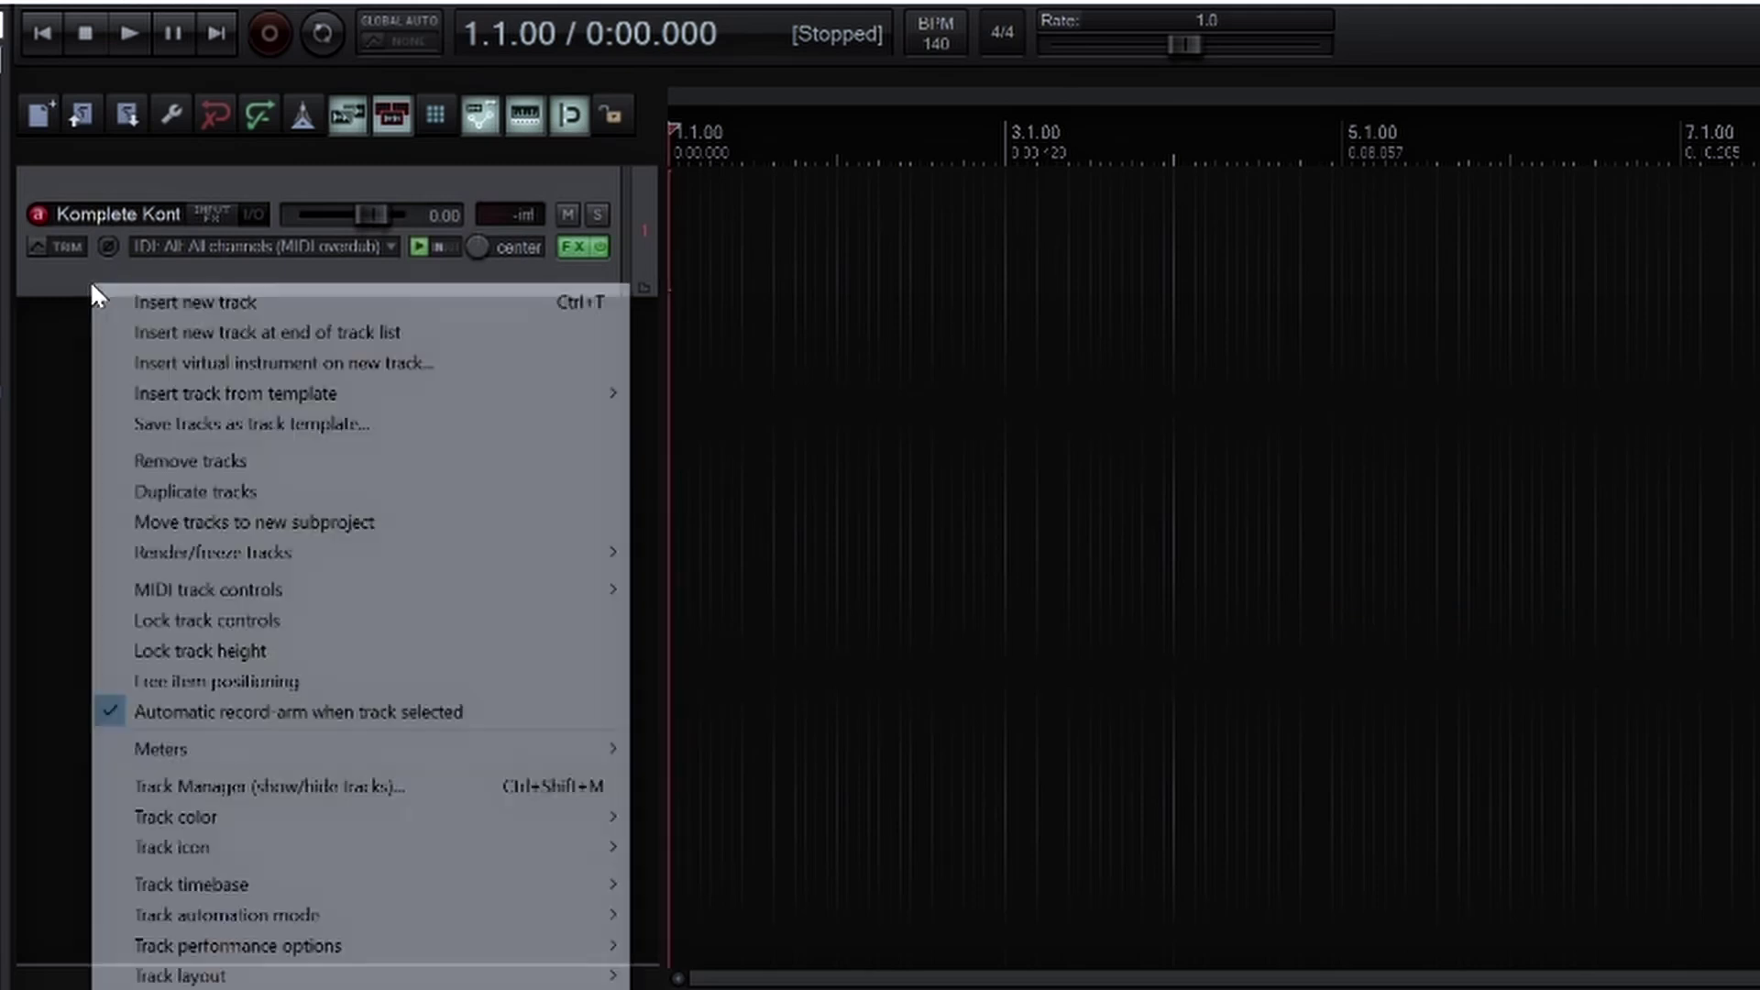
left_click(244, 495)
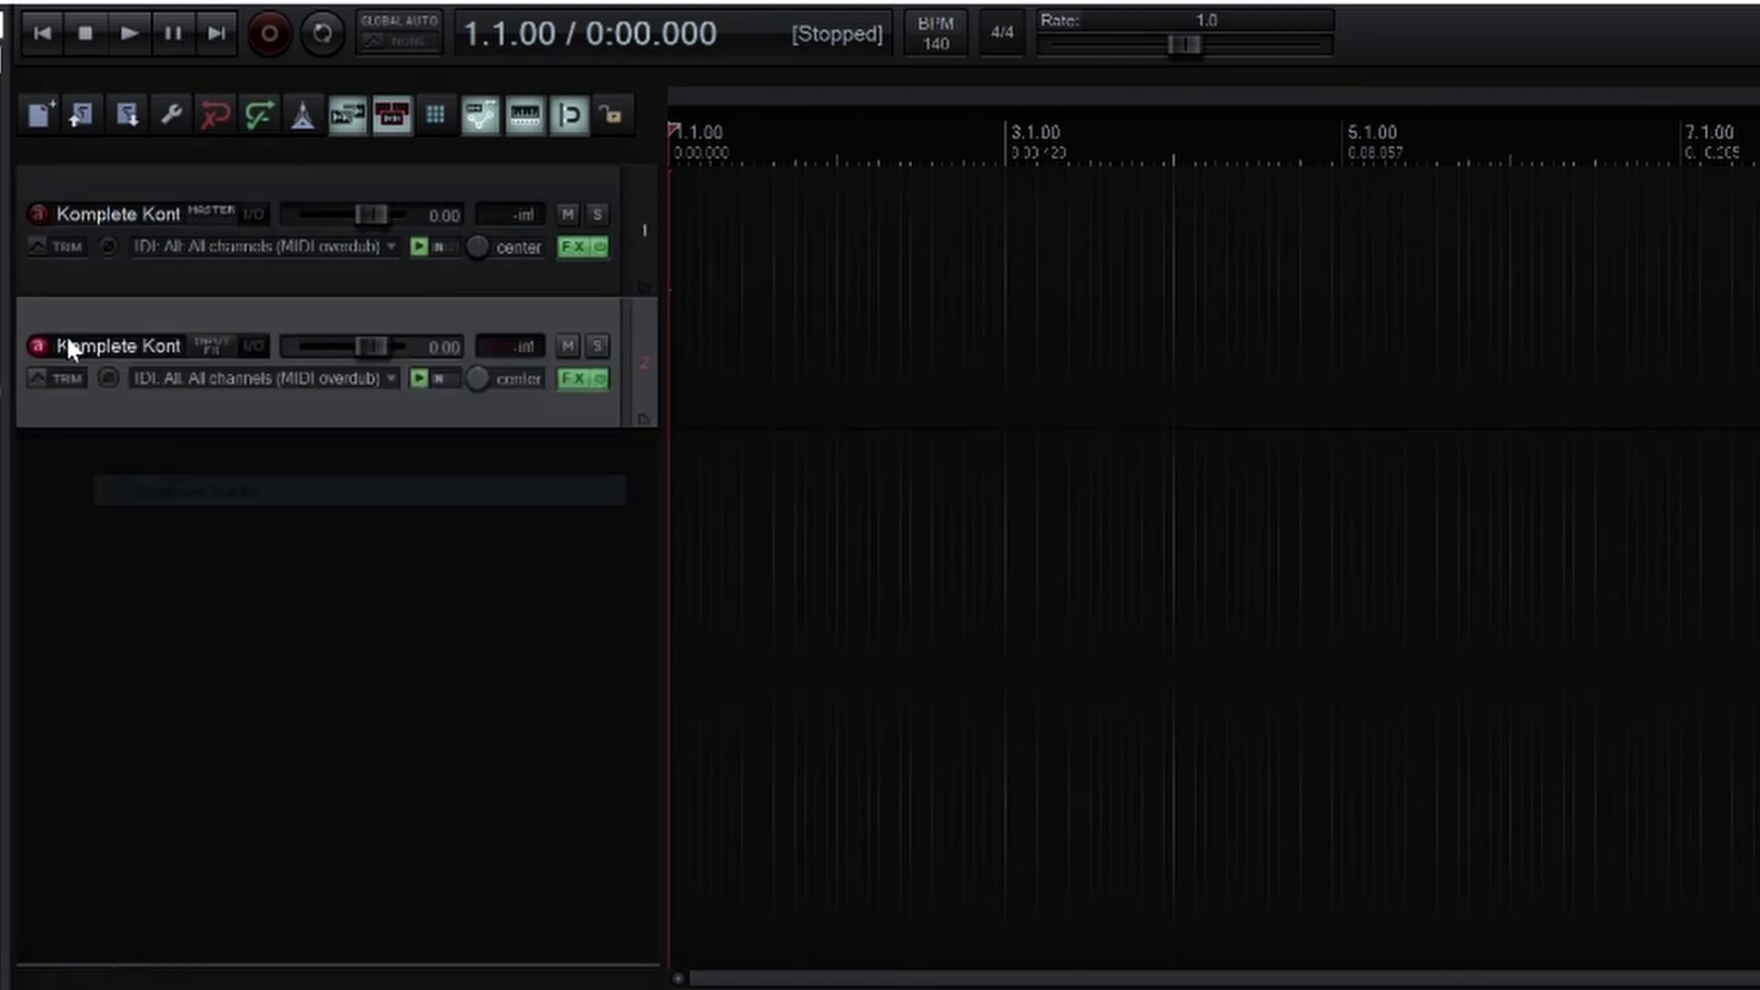
right_click(80, 410)
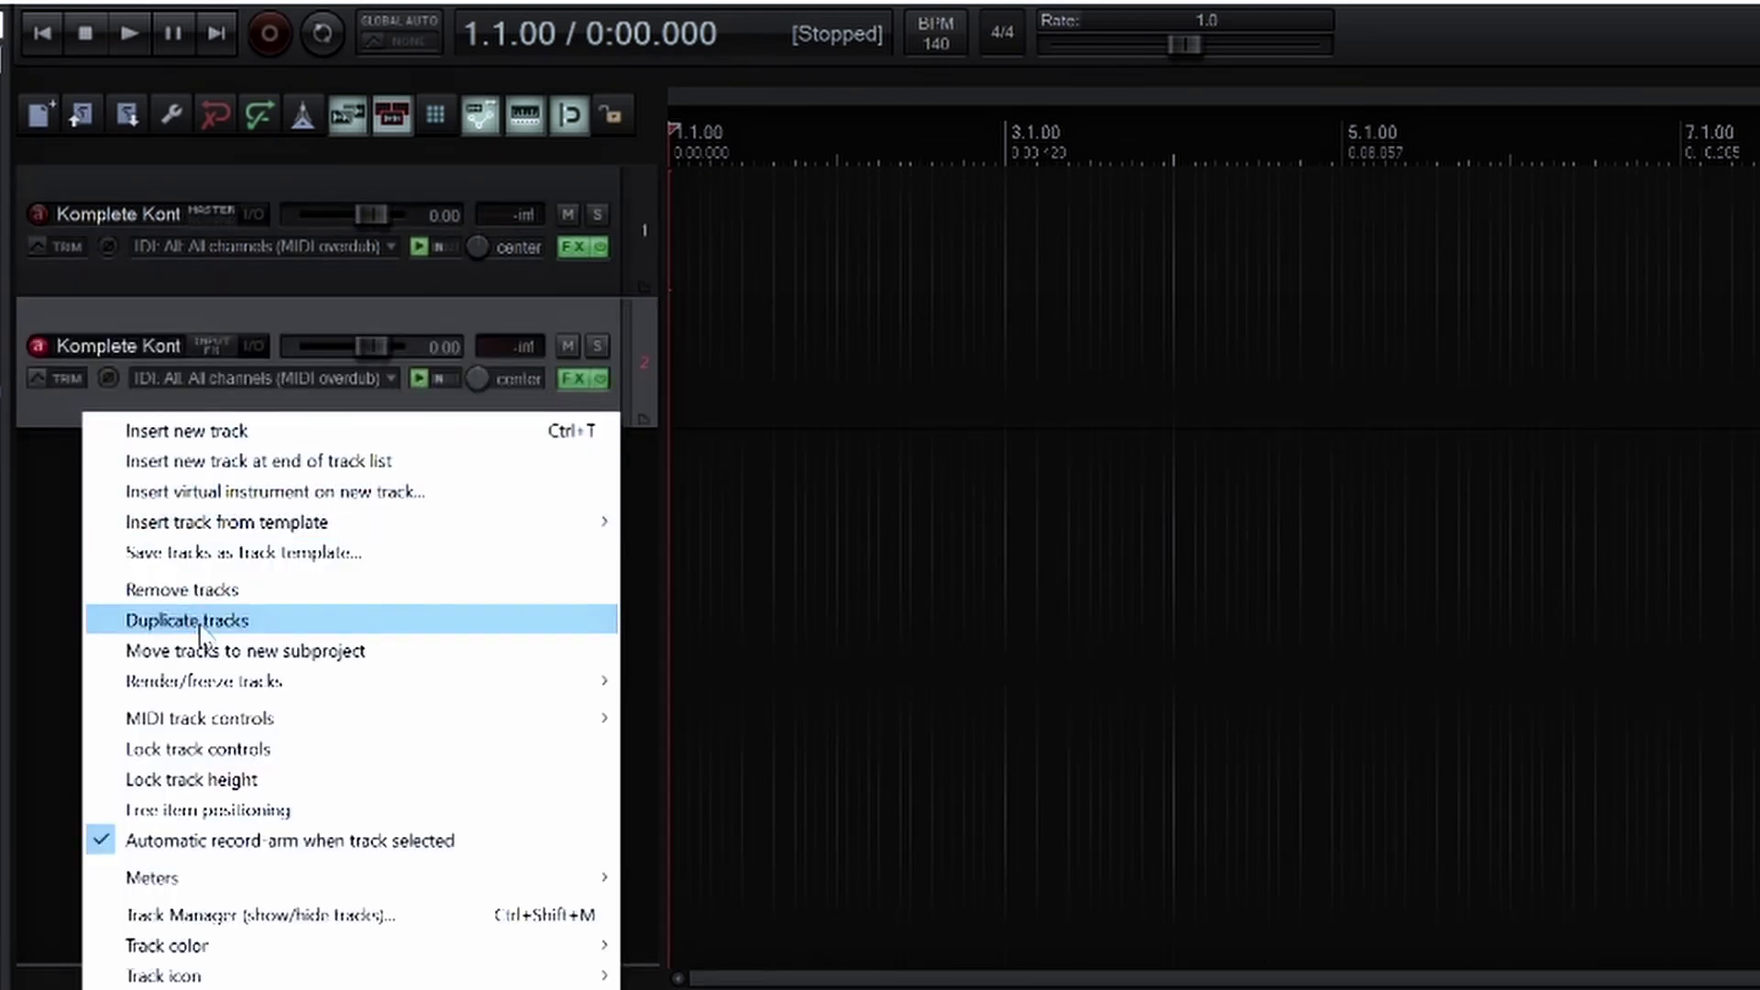
left_click(294, 622)
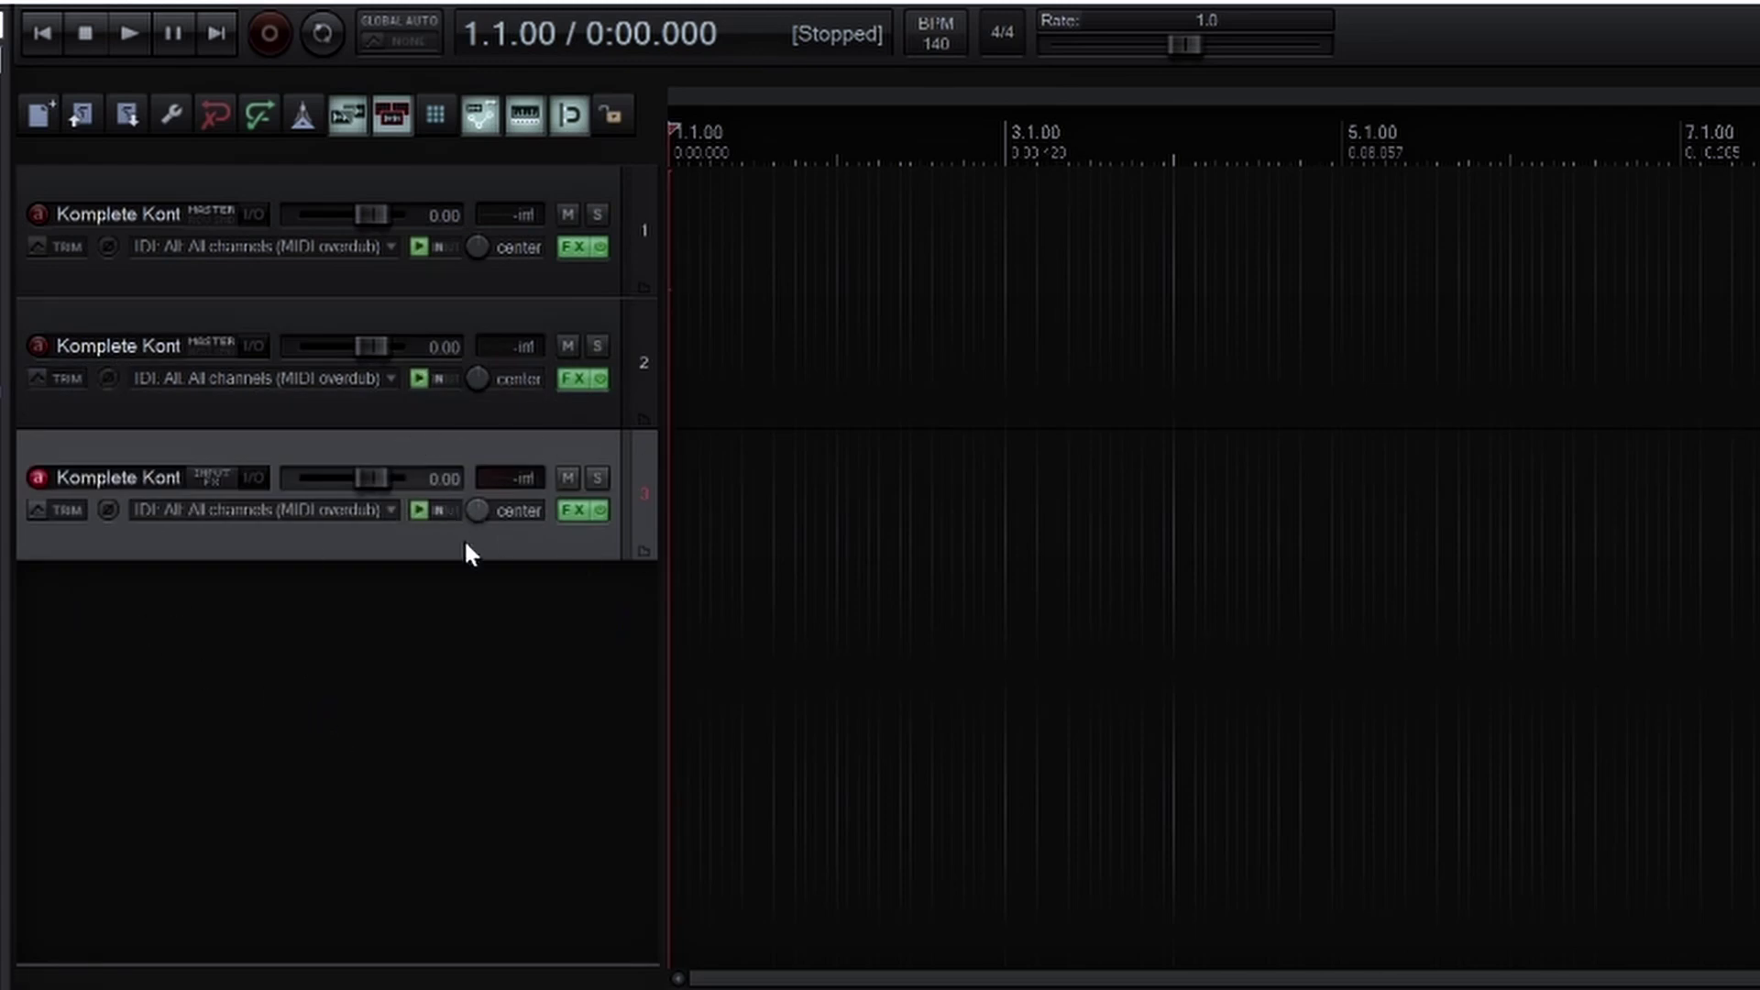
Examine the first track's recording options, including its MIDI overdub/replace modes
left_click(51, 292)
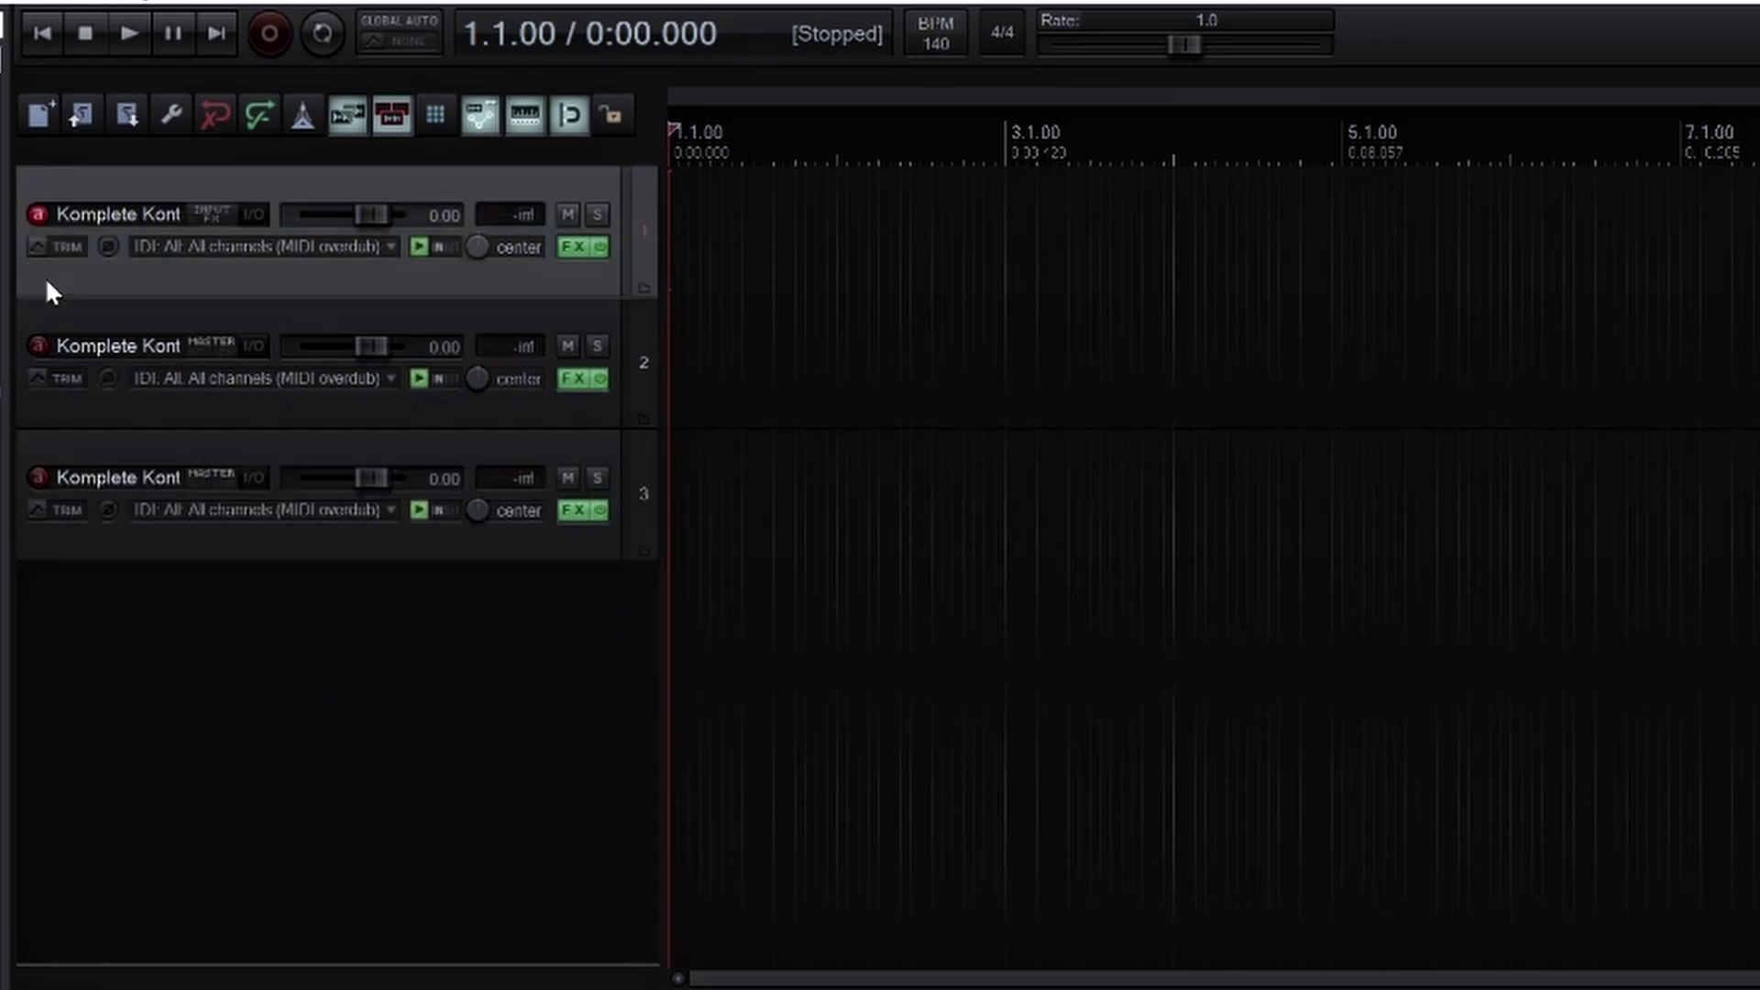
right_click(36, 210)
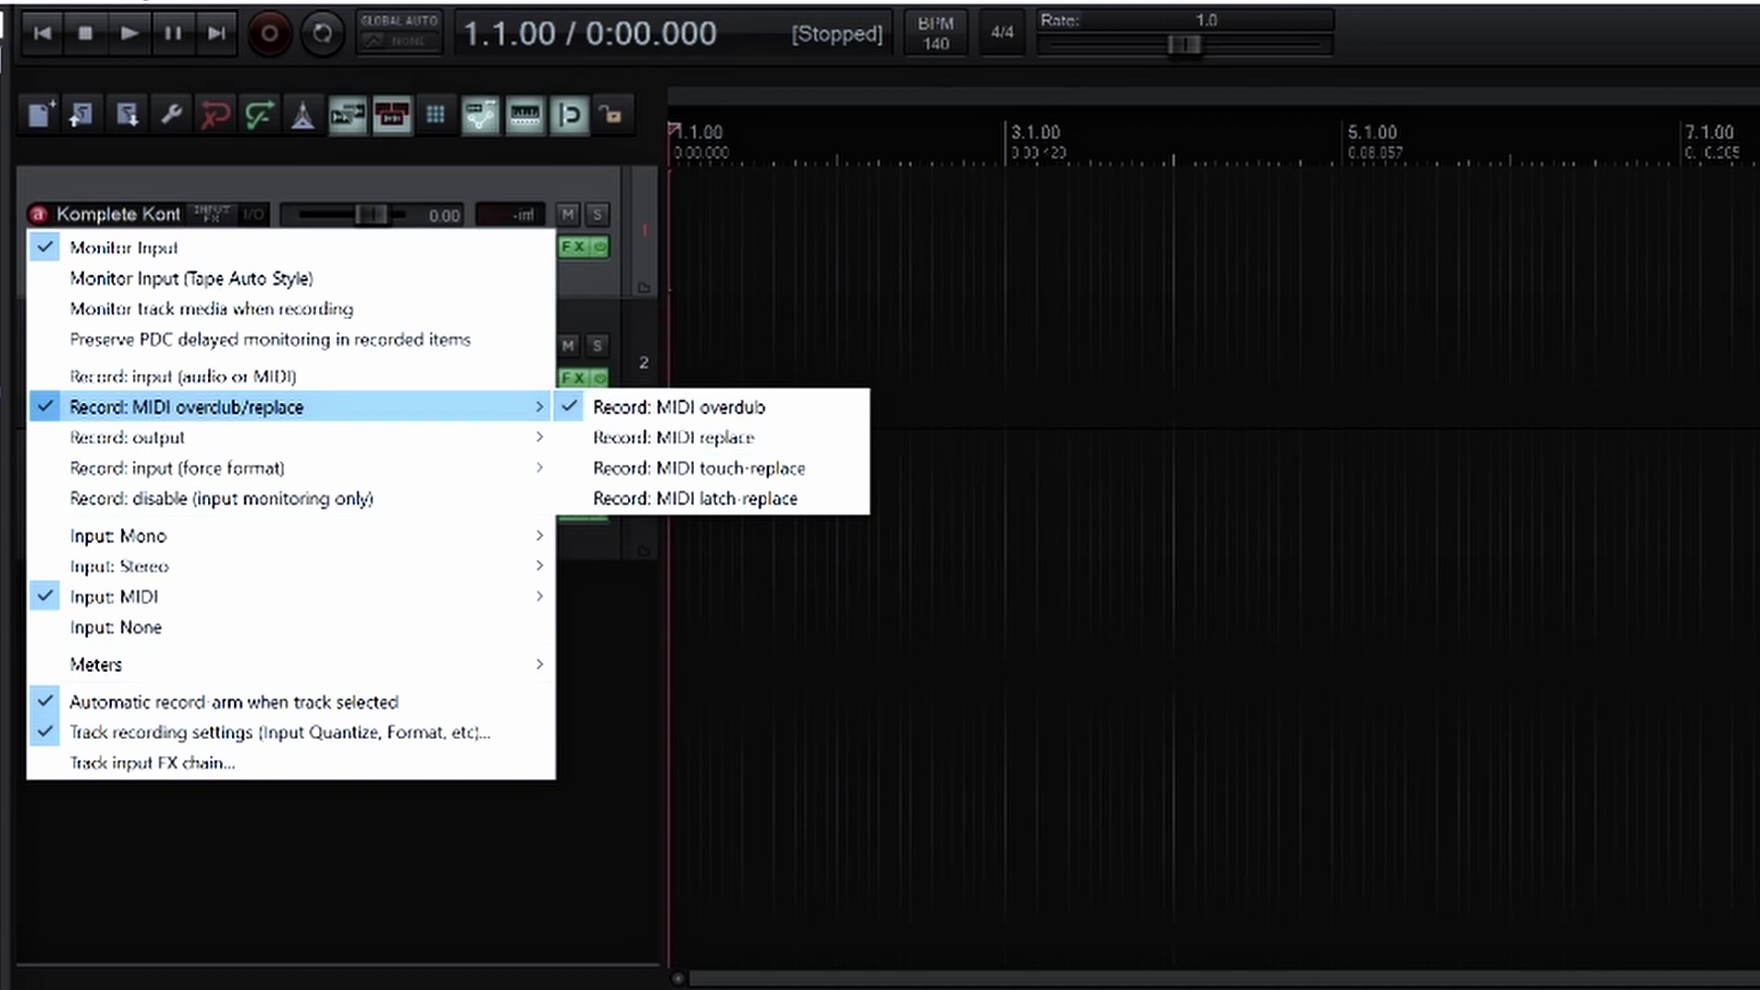
left_click(542, 884)
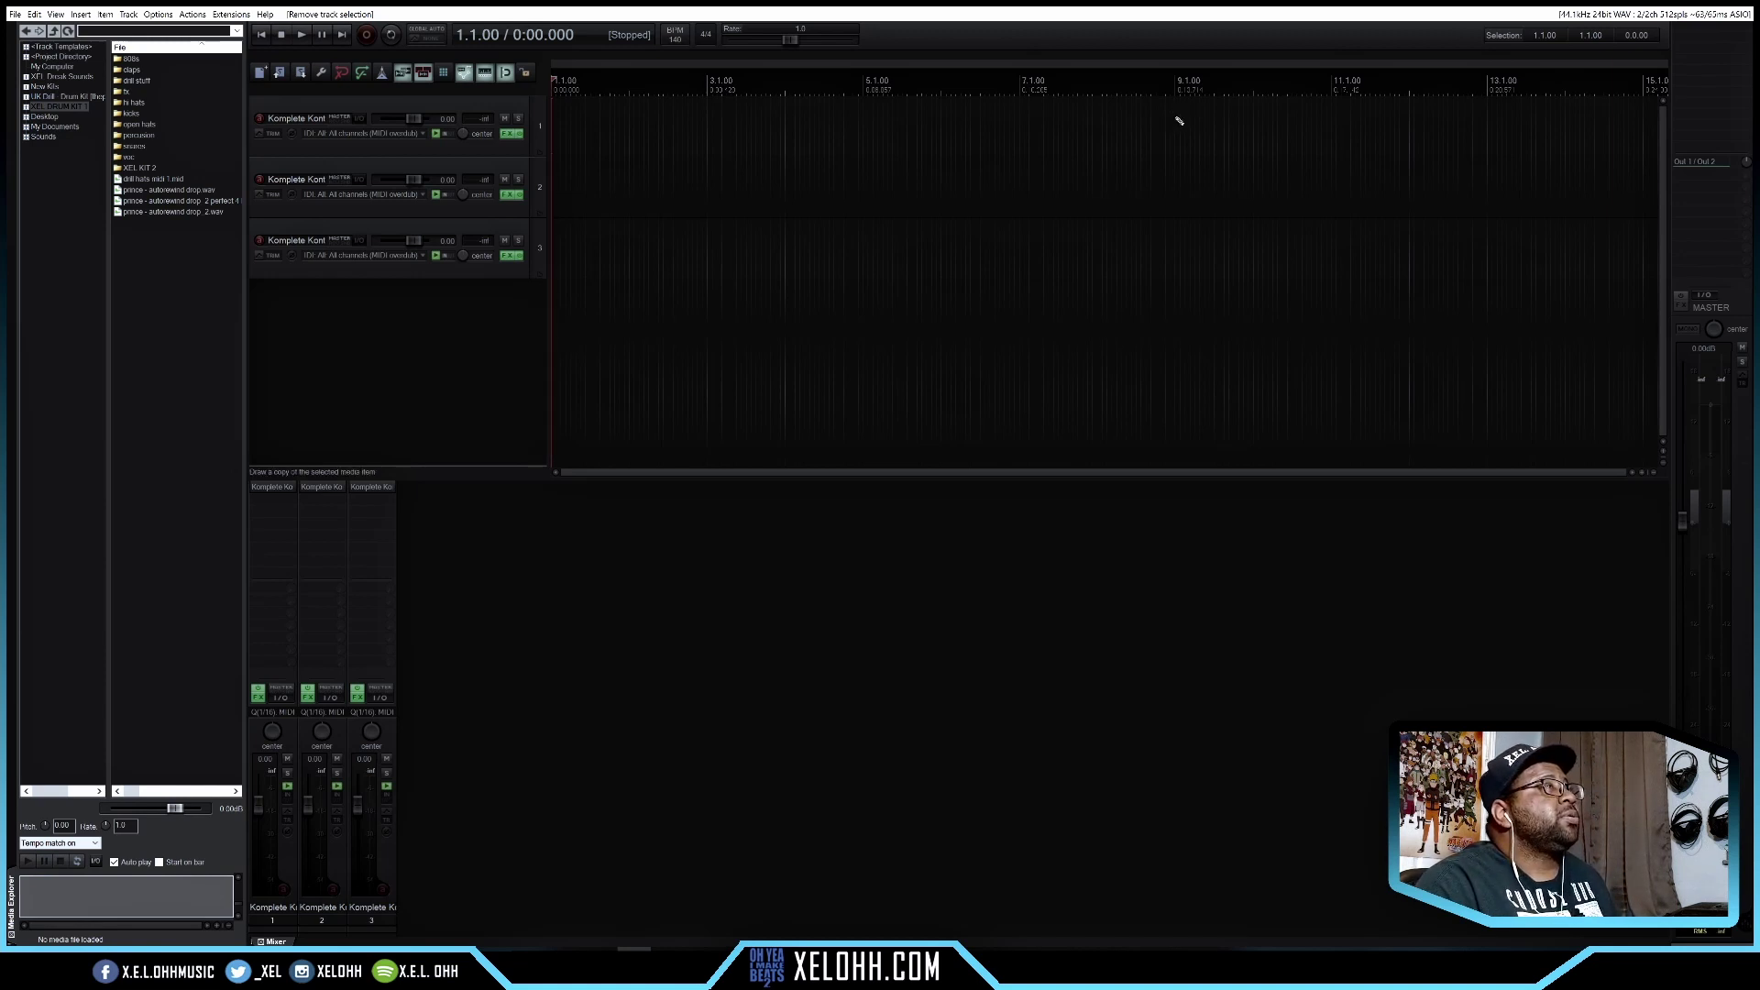
Draw a MIDI item from 1.1.00 to 9.1.00 on the first track and open that track's Komplete Kontrol instrument
left_click_drag(1175, 116, 552, 129)
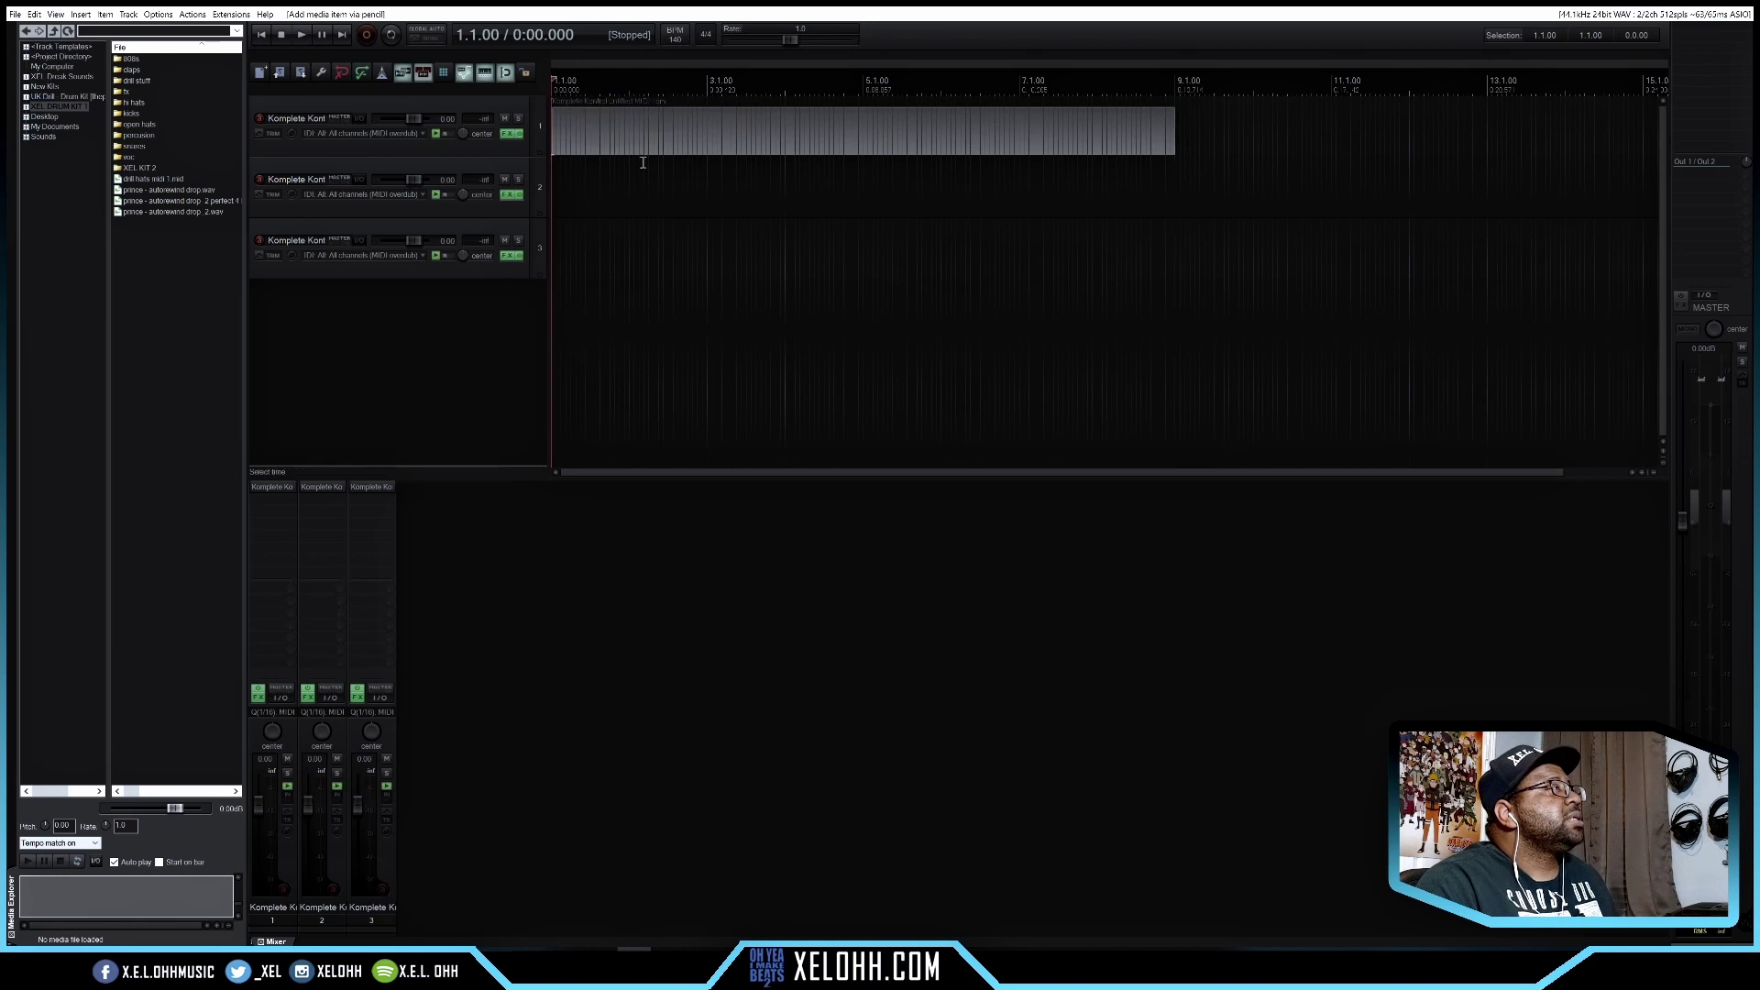
left_click(714, 124)
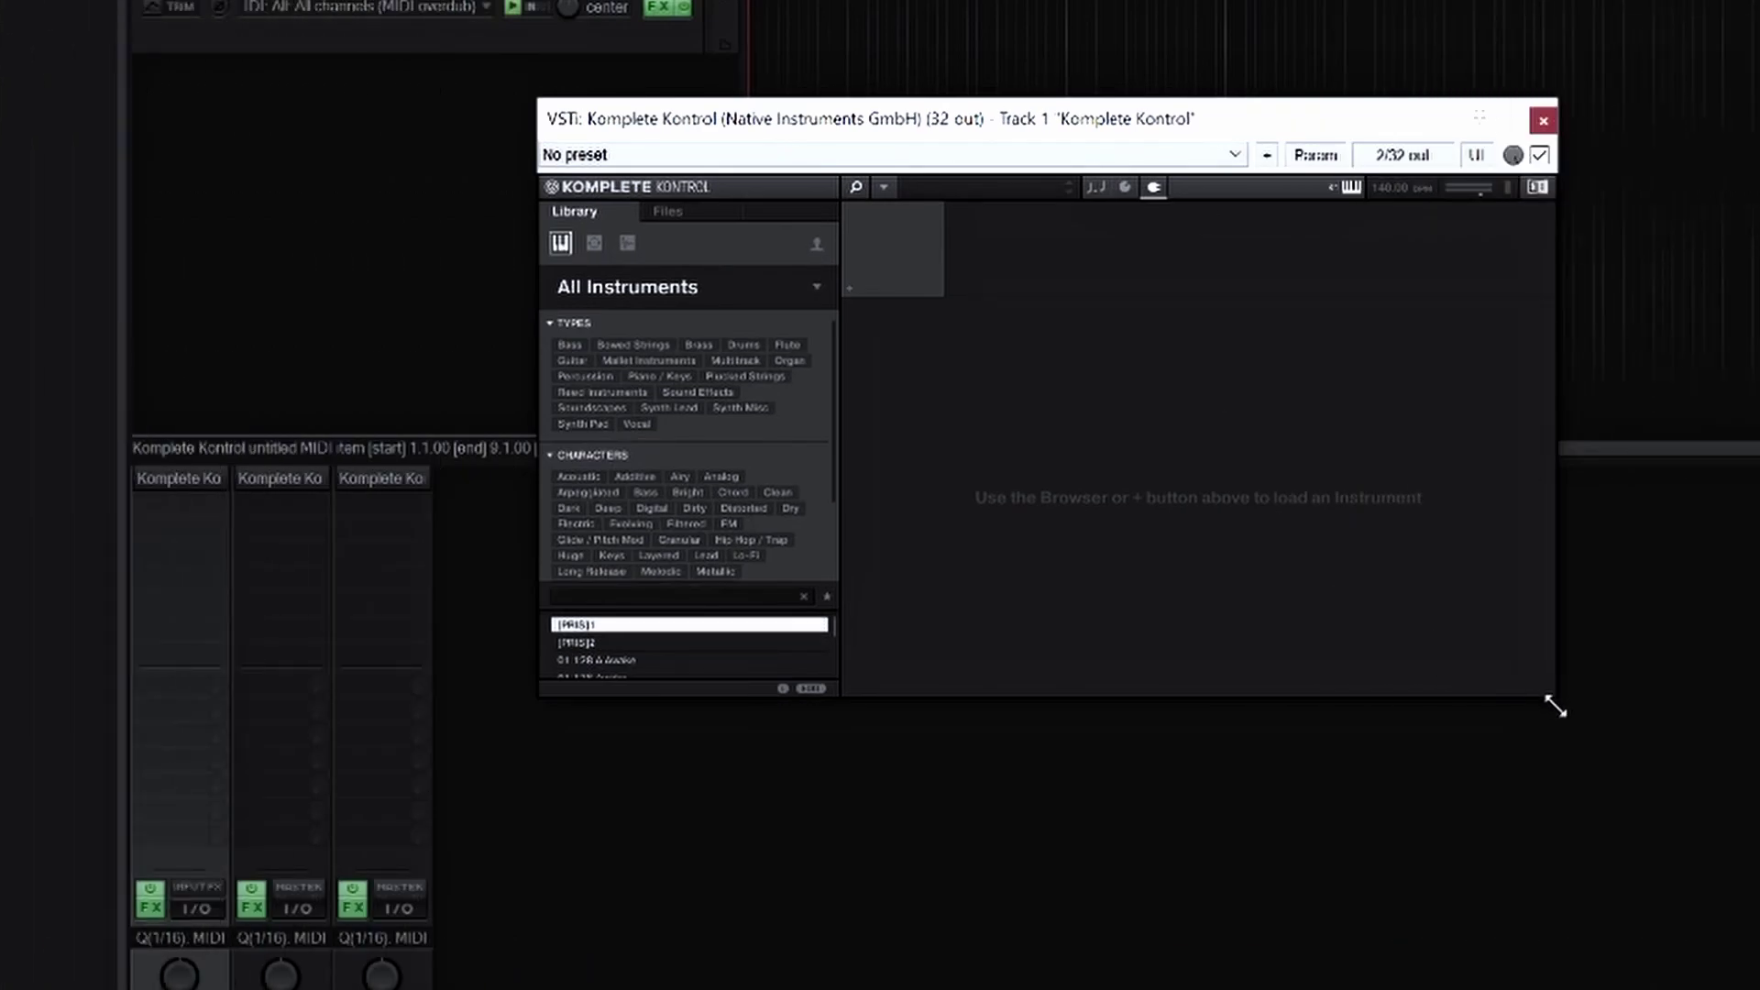
mouse_move(1556, 701)
left_mouse_down()
mouse_move(1591, 733)
mouse_move(1559, 702)
left_mouse_up()
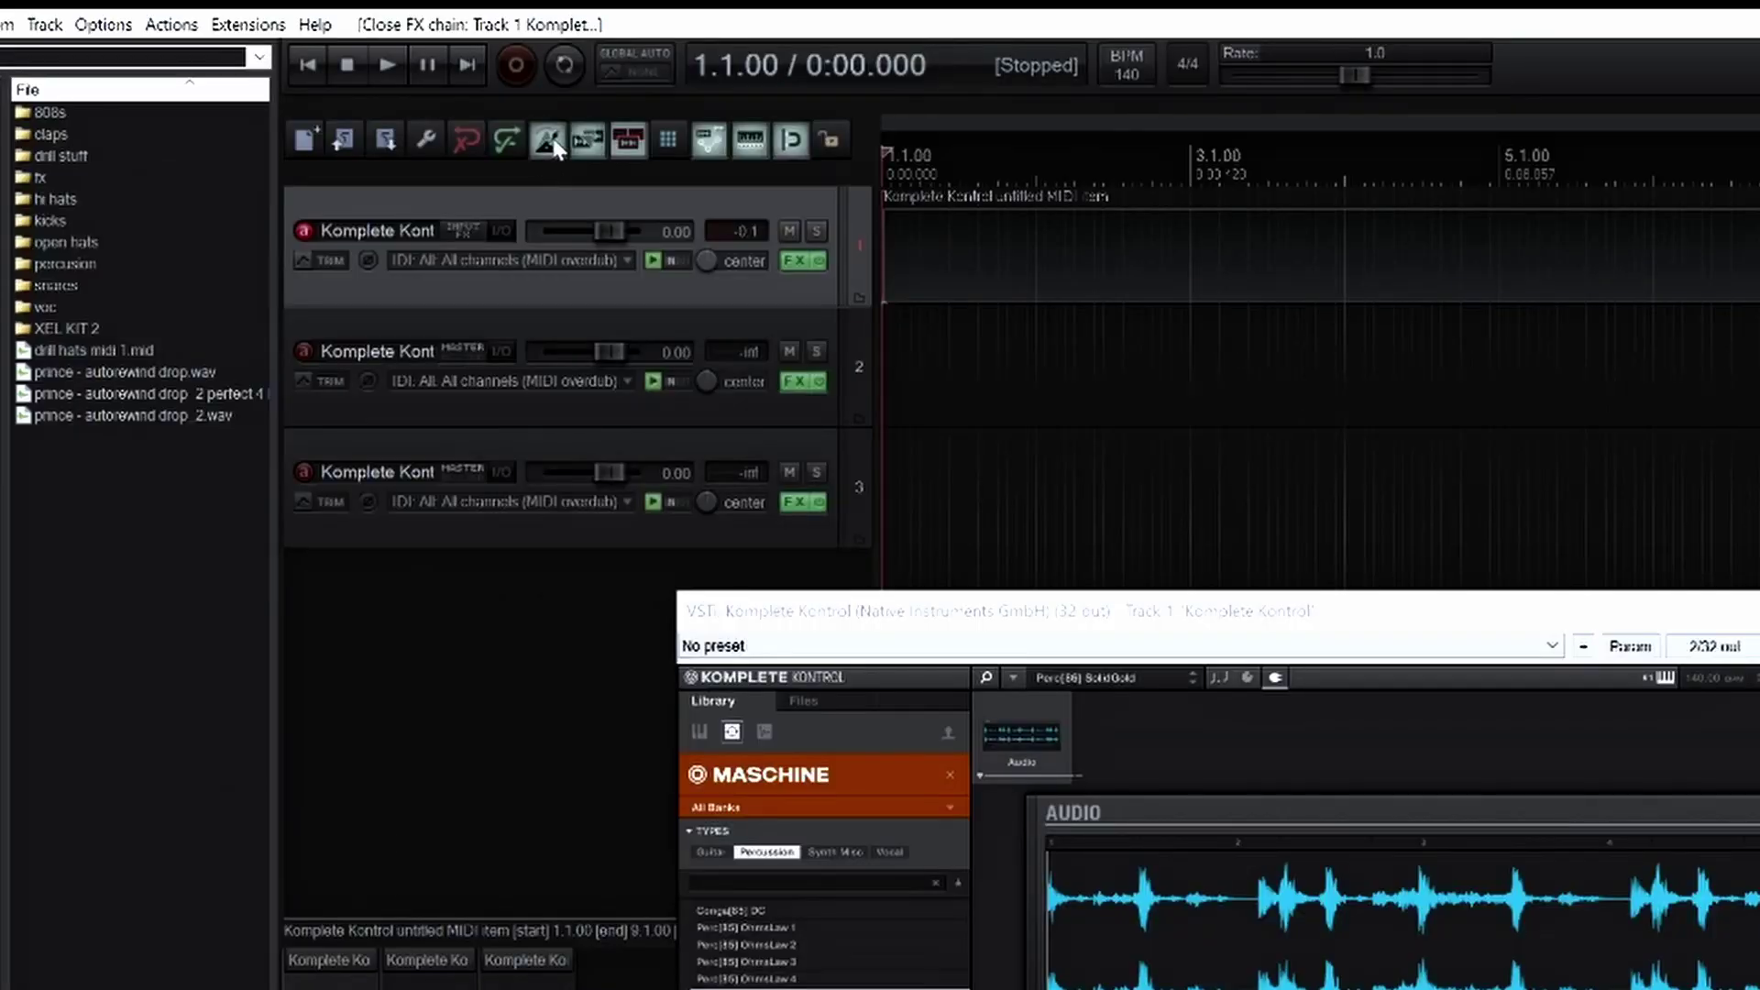
Check the metronome and pre-roll settings, and record a MIDI part into the first track's item
right_click(550, 143)
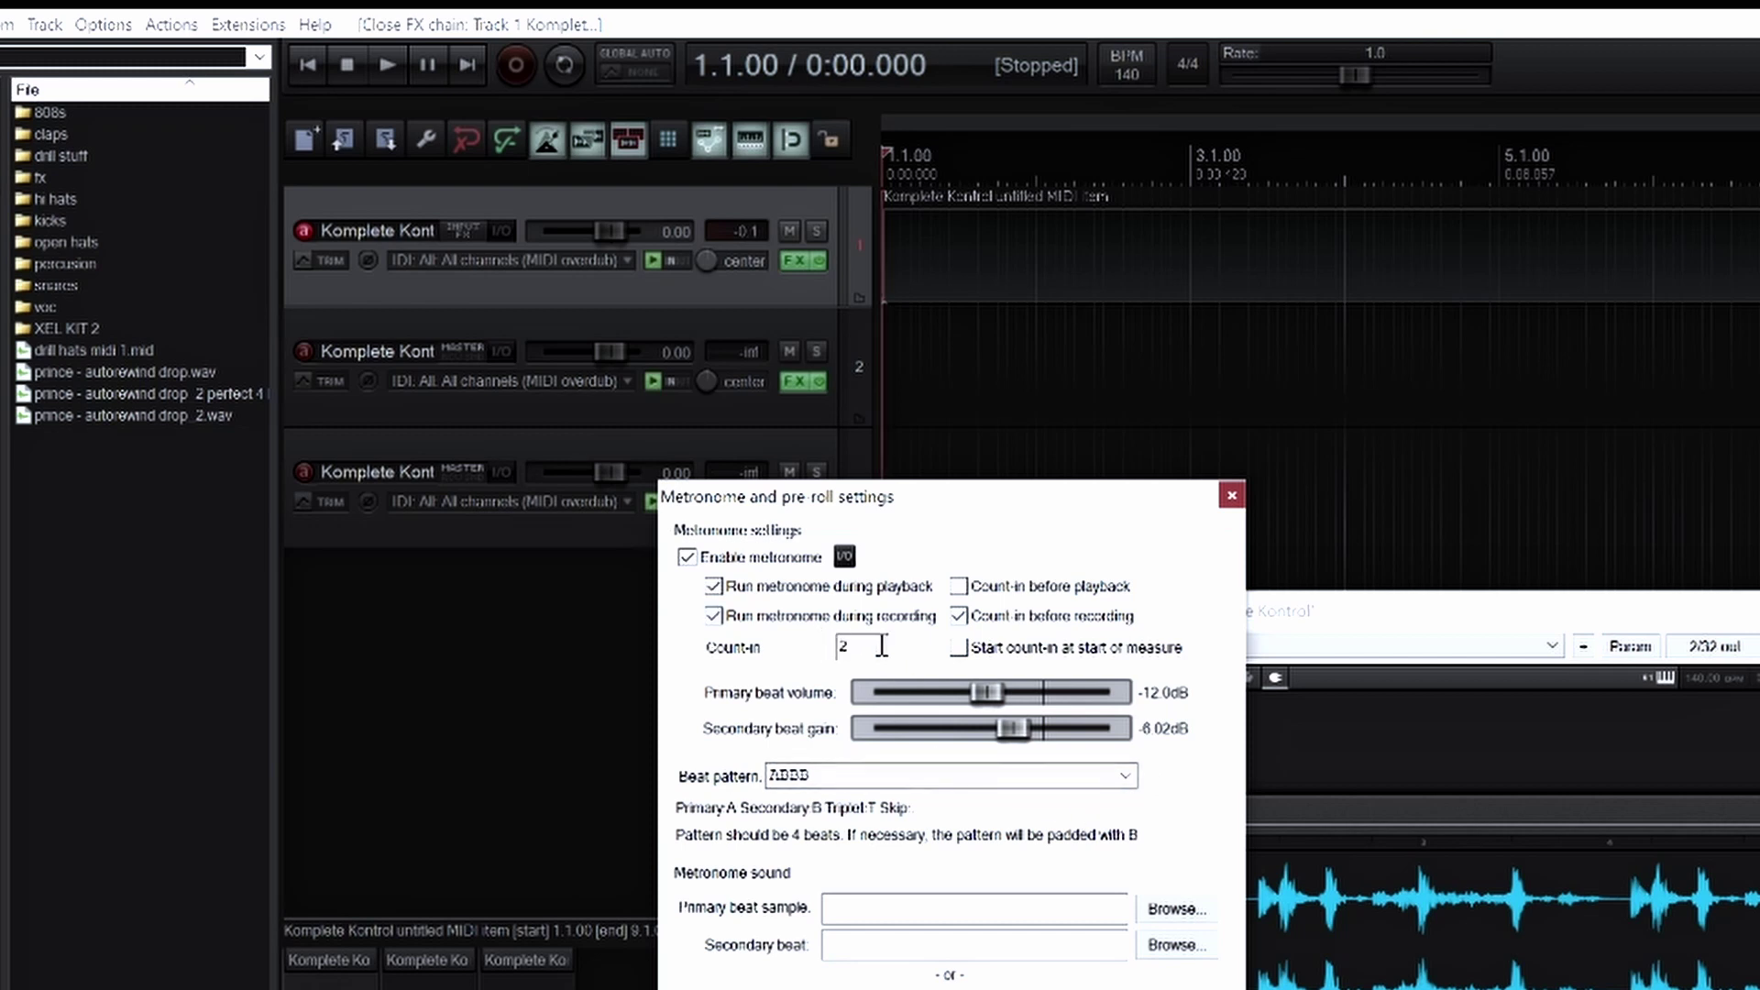
left_click(1230, 496)
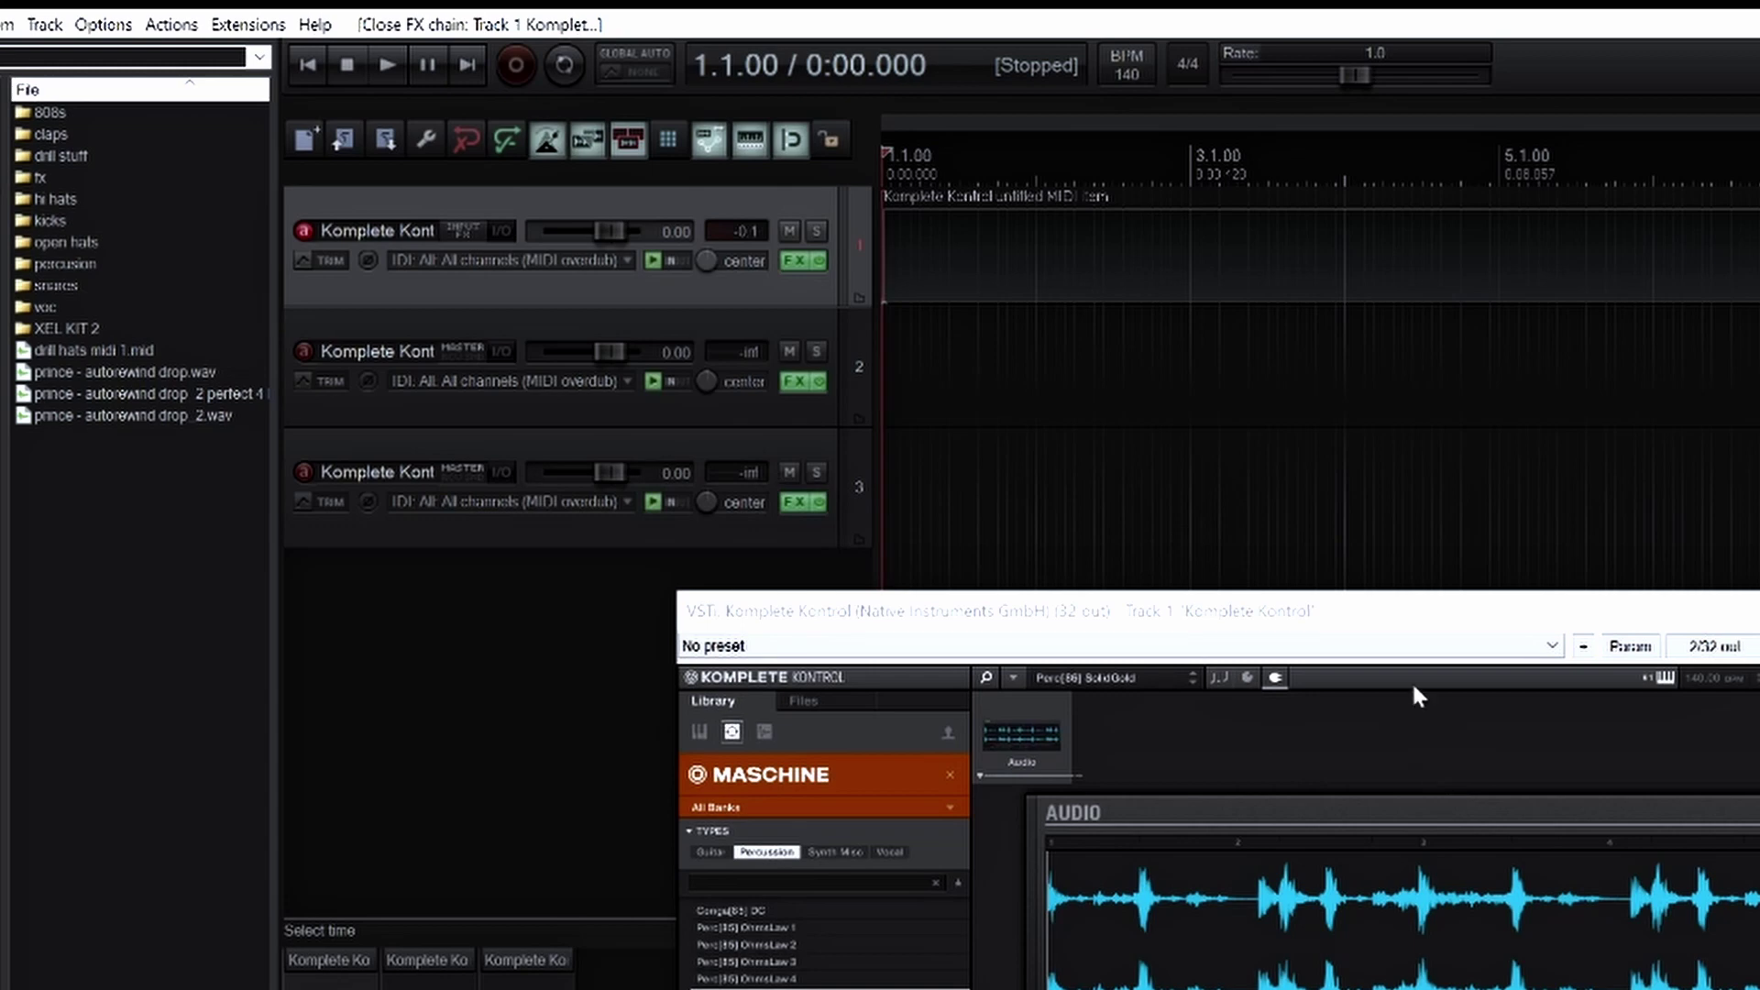
key("ctrl+r")
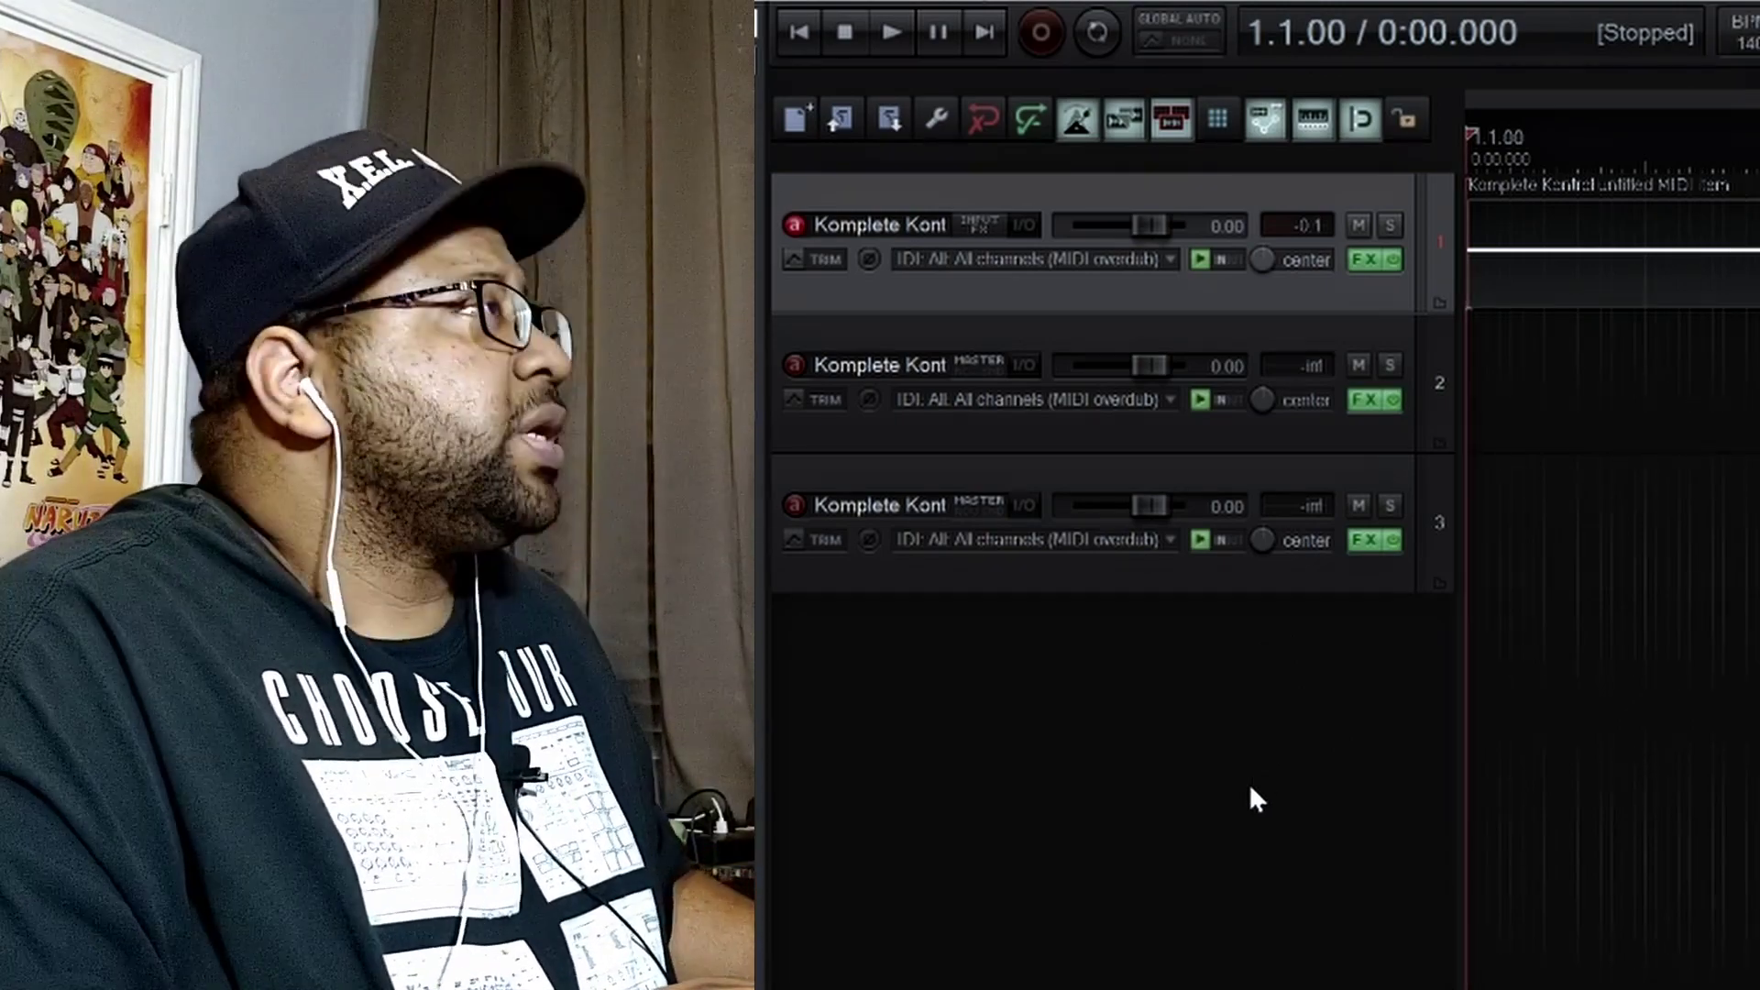
key("space")
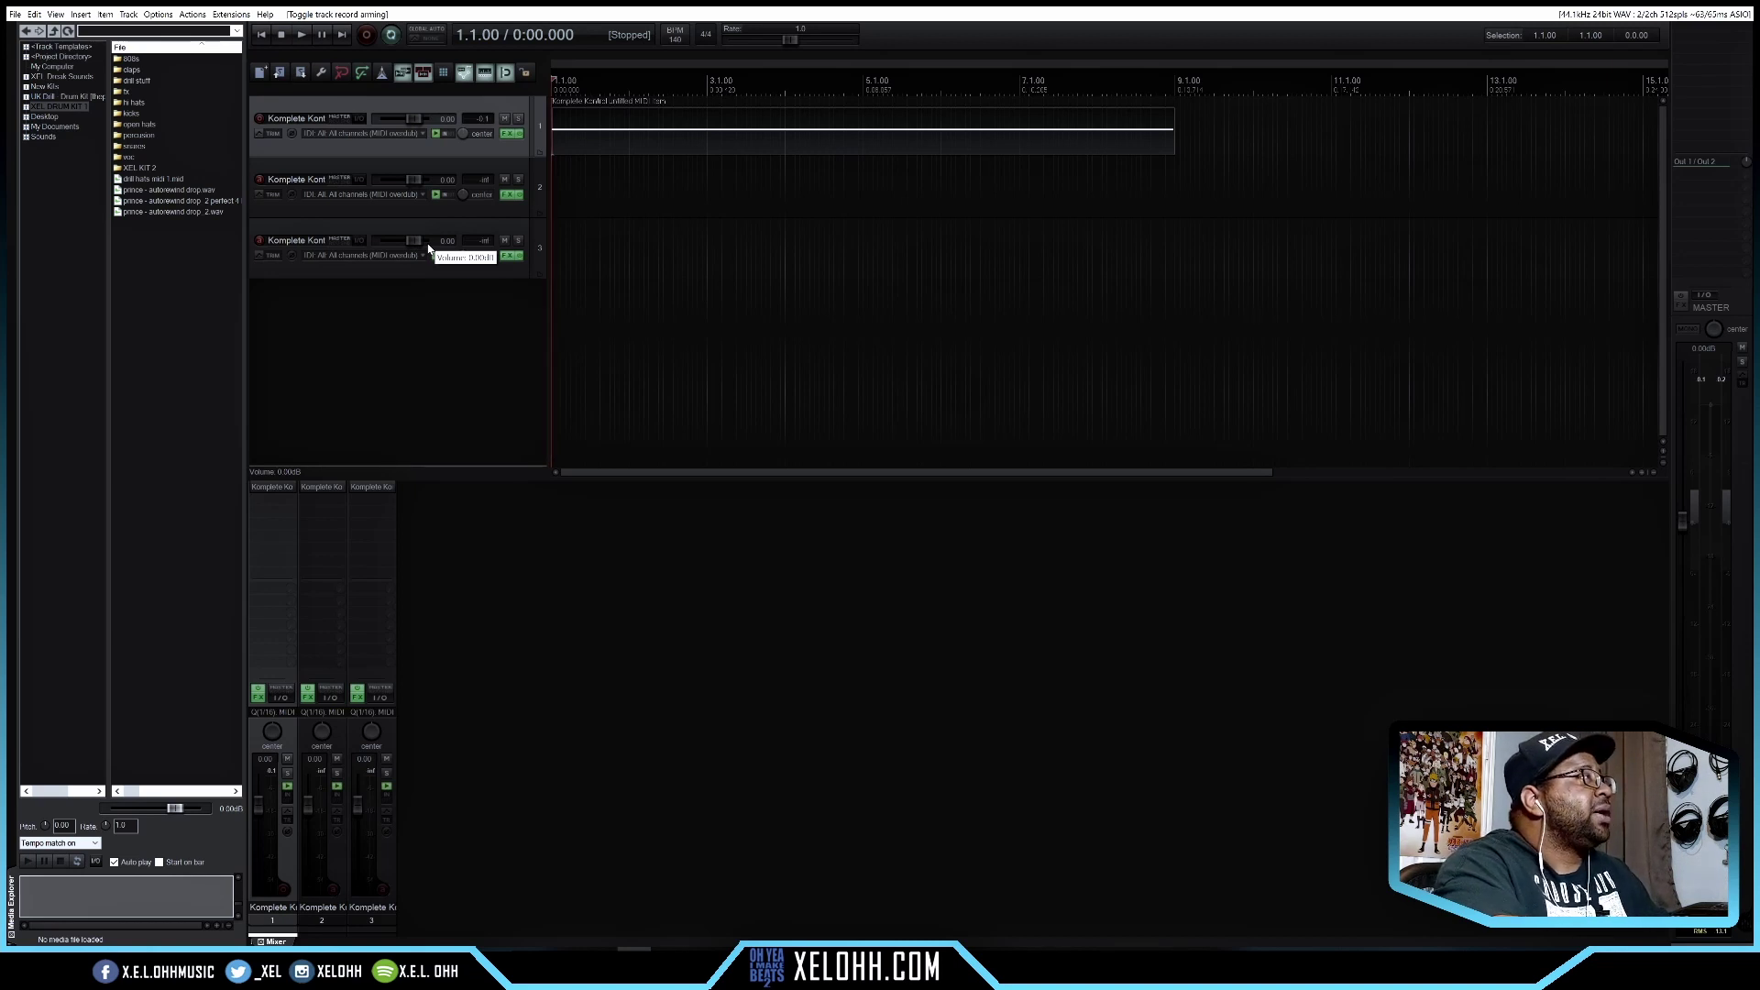
Open the second track's Komplete Kontrol instrument and move its window below the track area
key("Down")
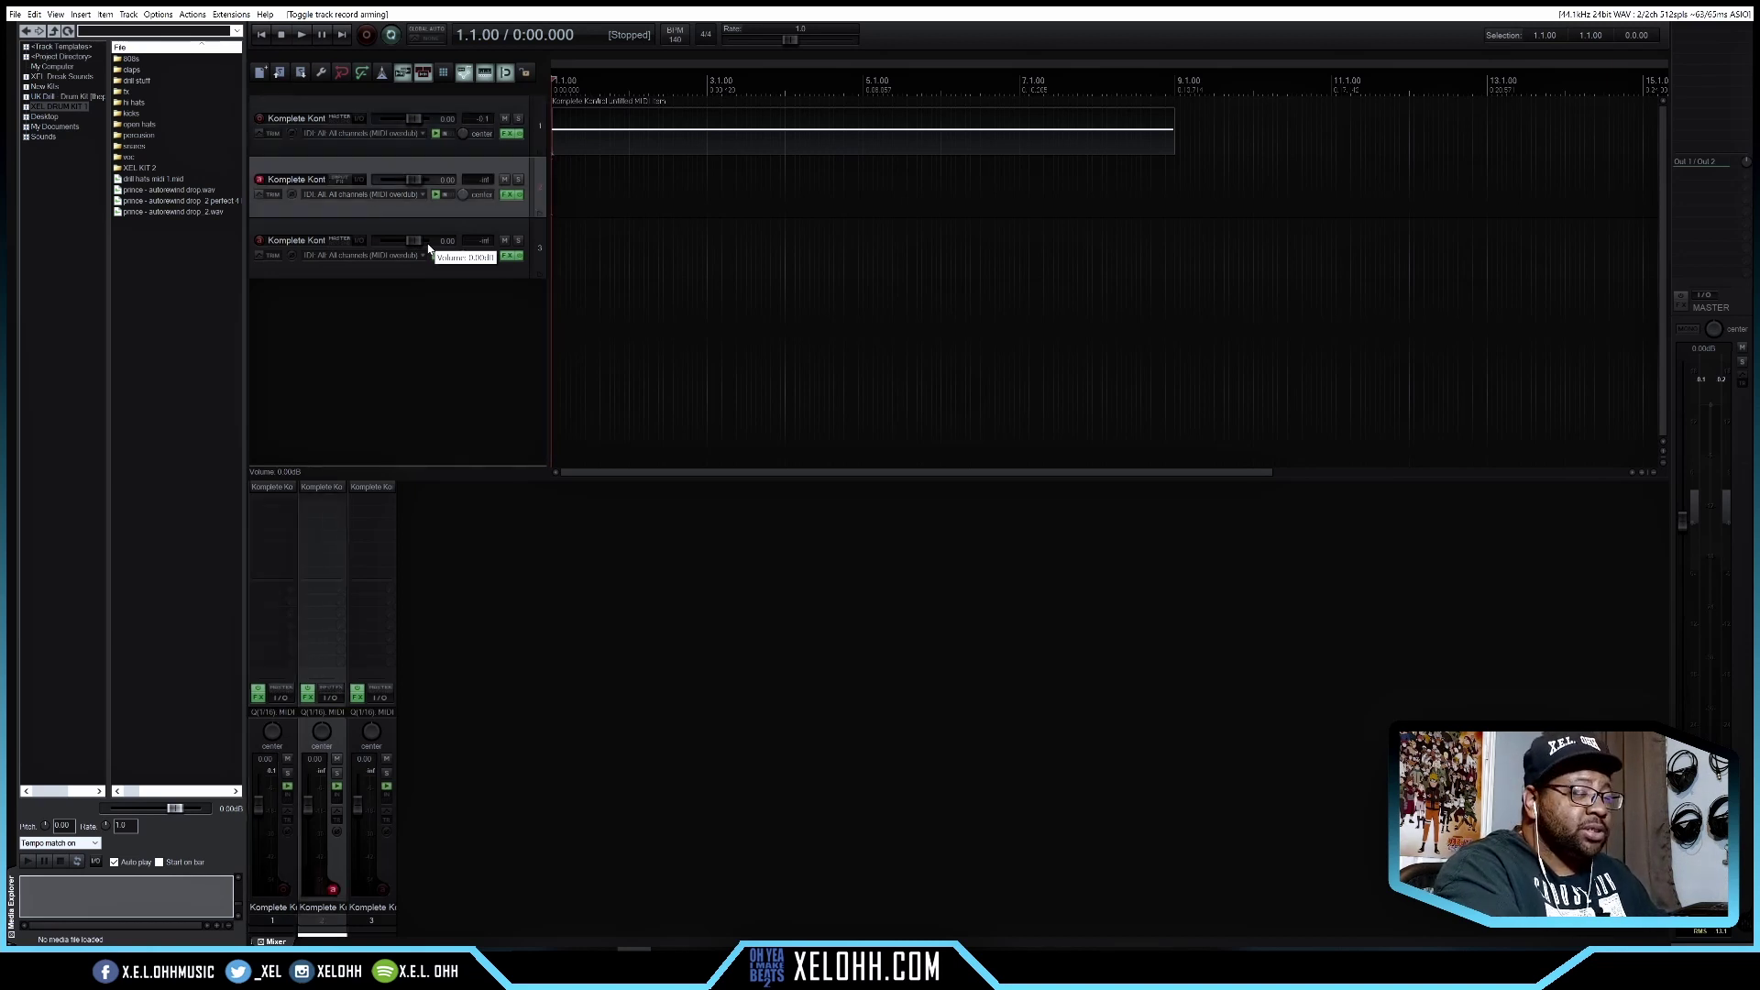
key("Down")
key("Up")
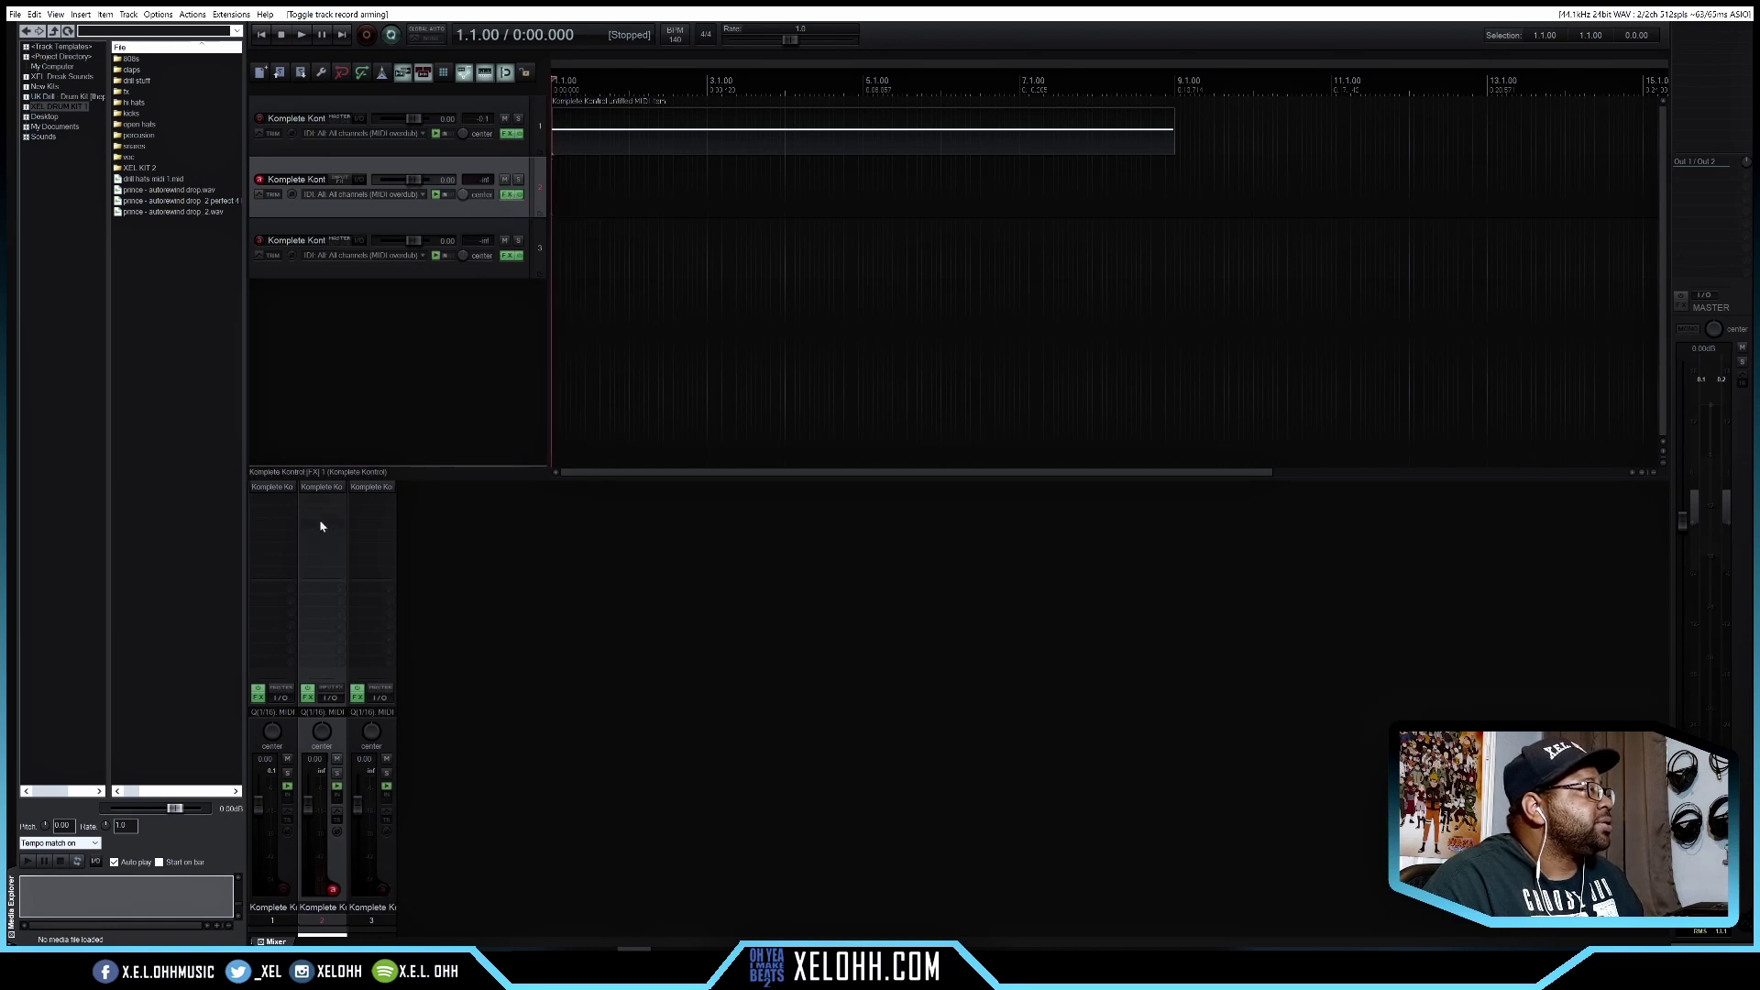
left_click(322, 491)
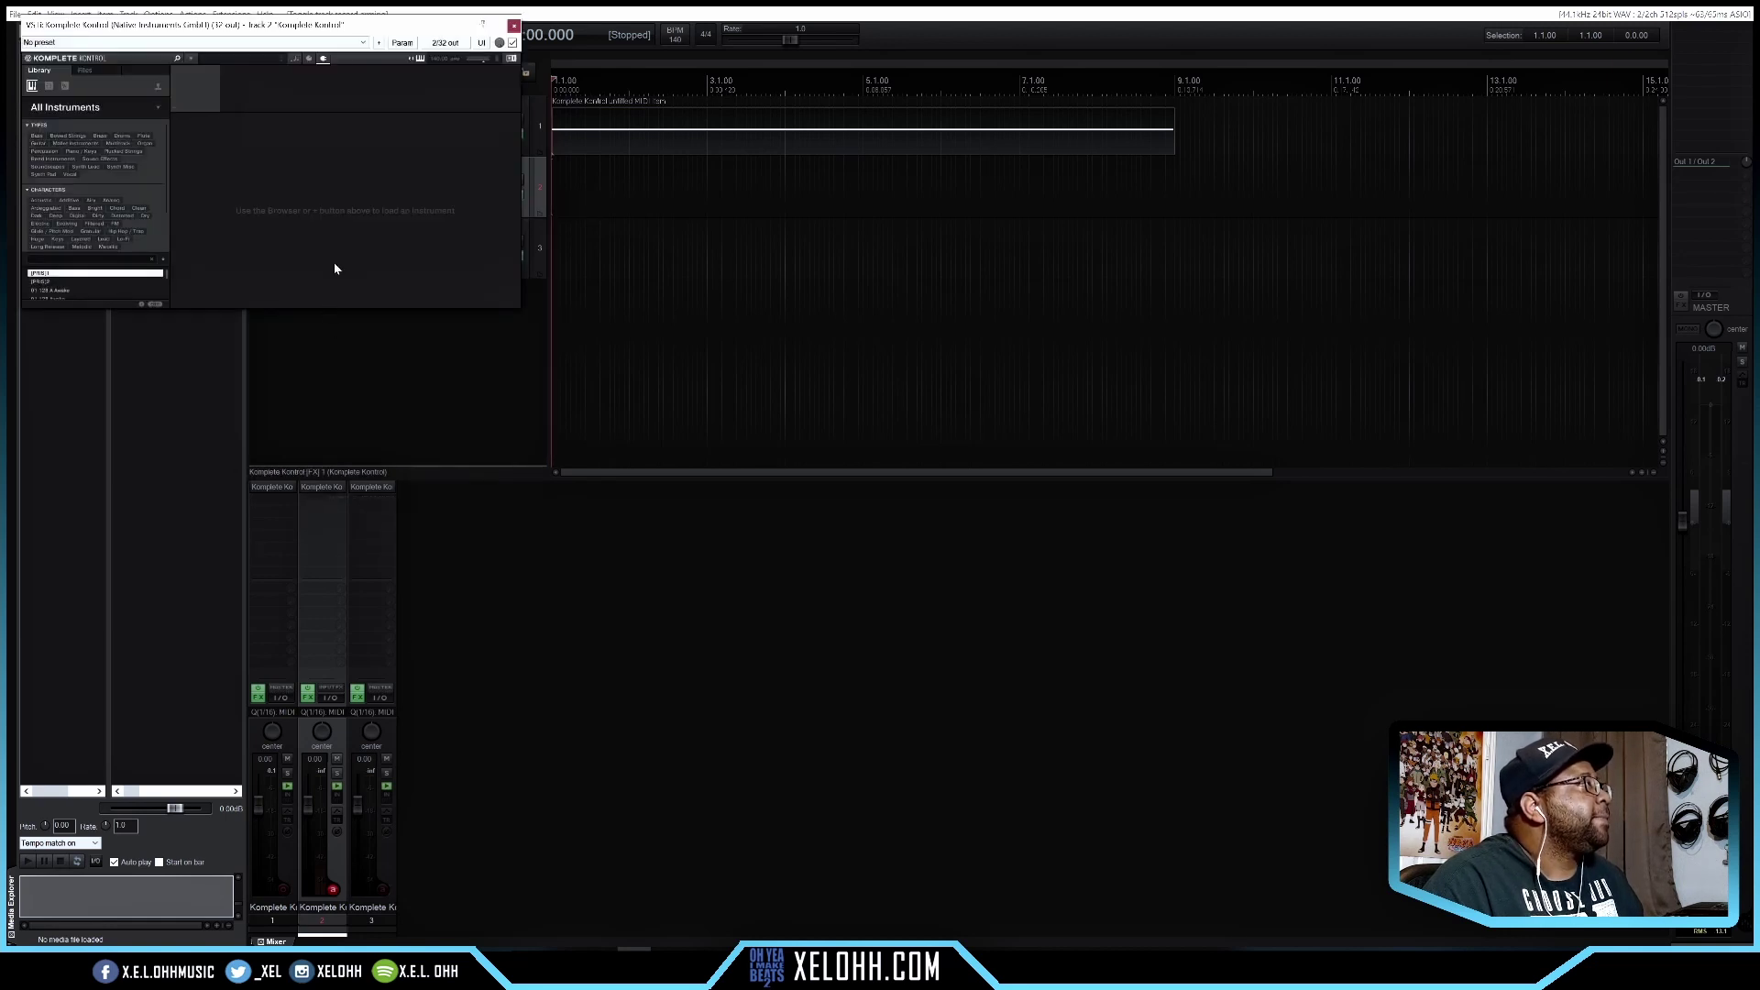
left_click_drag(294, 26, 721, 305)
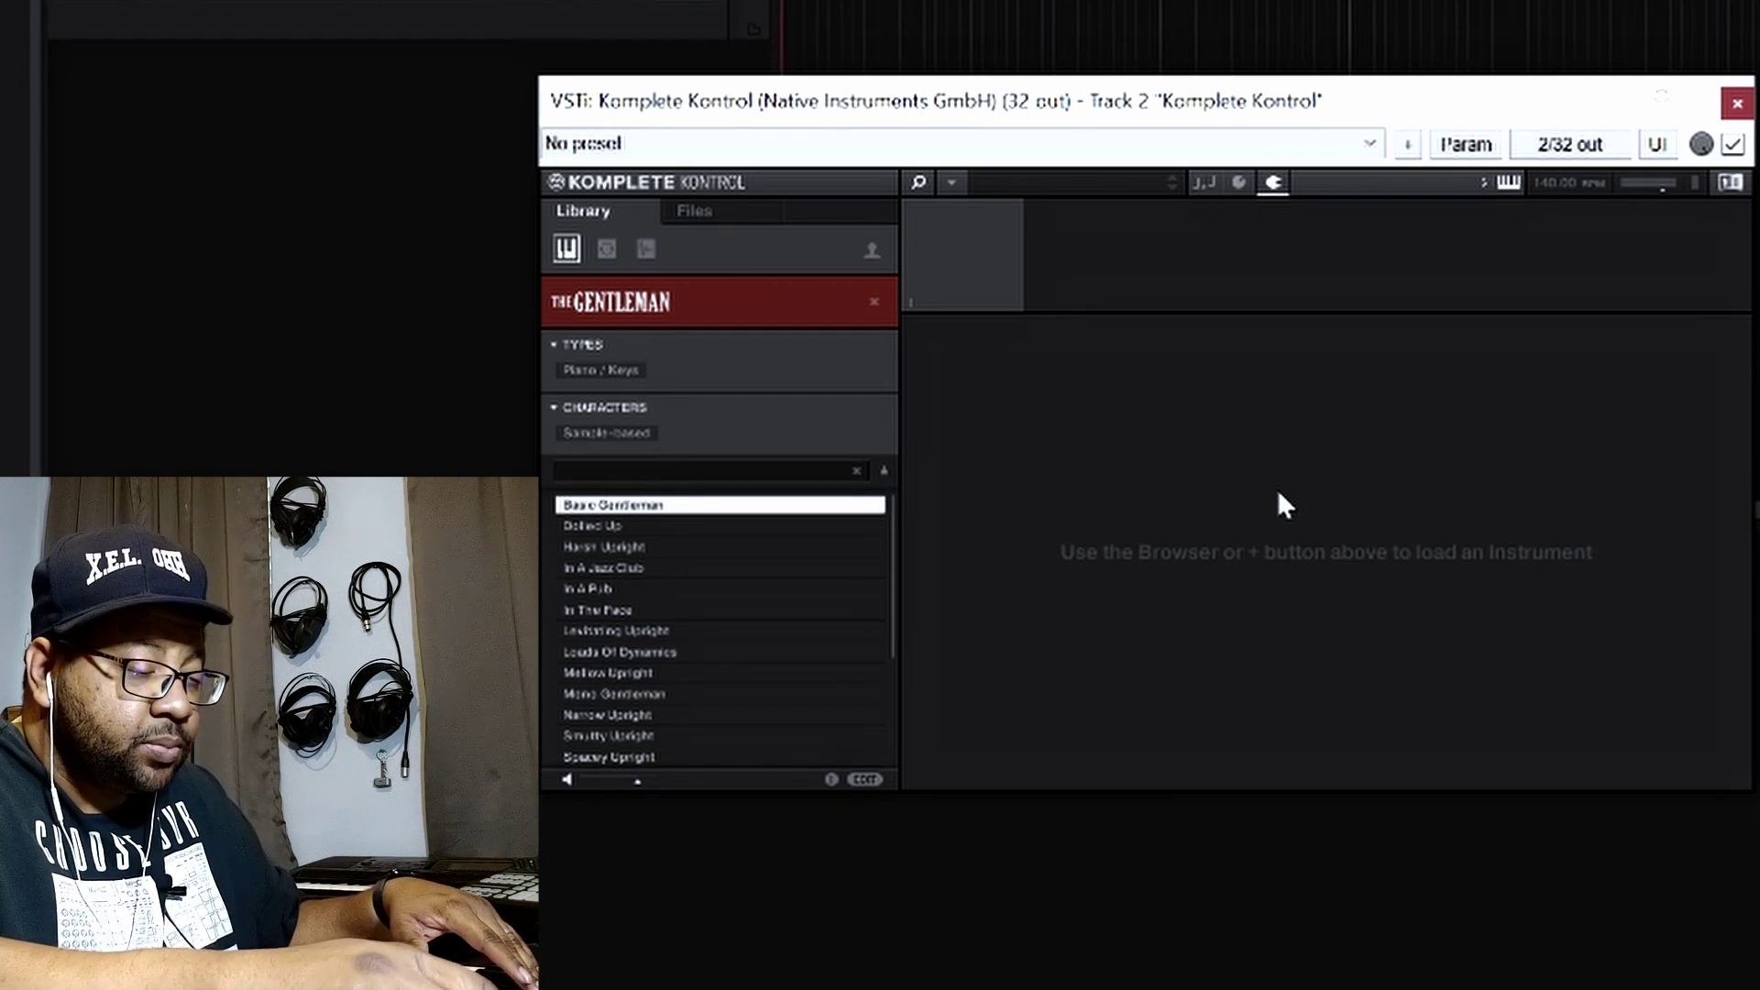
Choose the Taped Upright preset from The Gentleman piano library for the second track
key("Down")
key("Down")
key("Down")
key("Down")
key("Down")
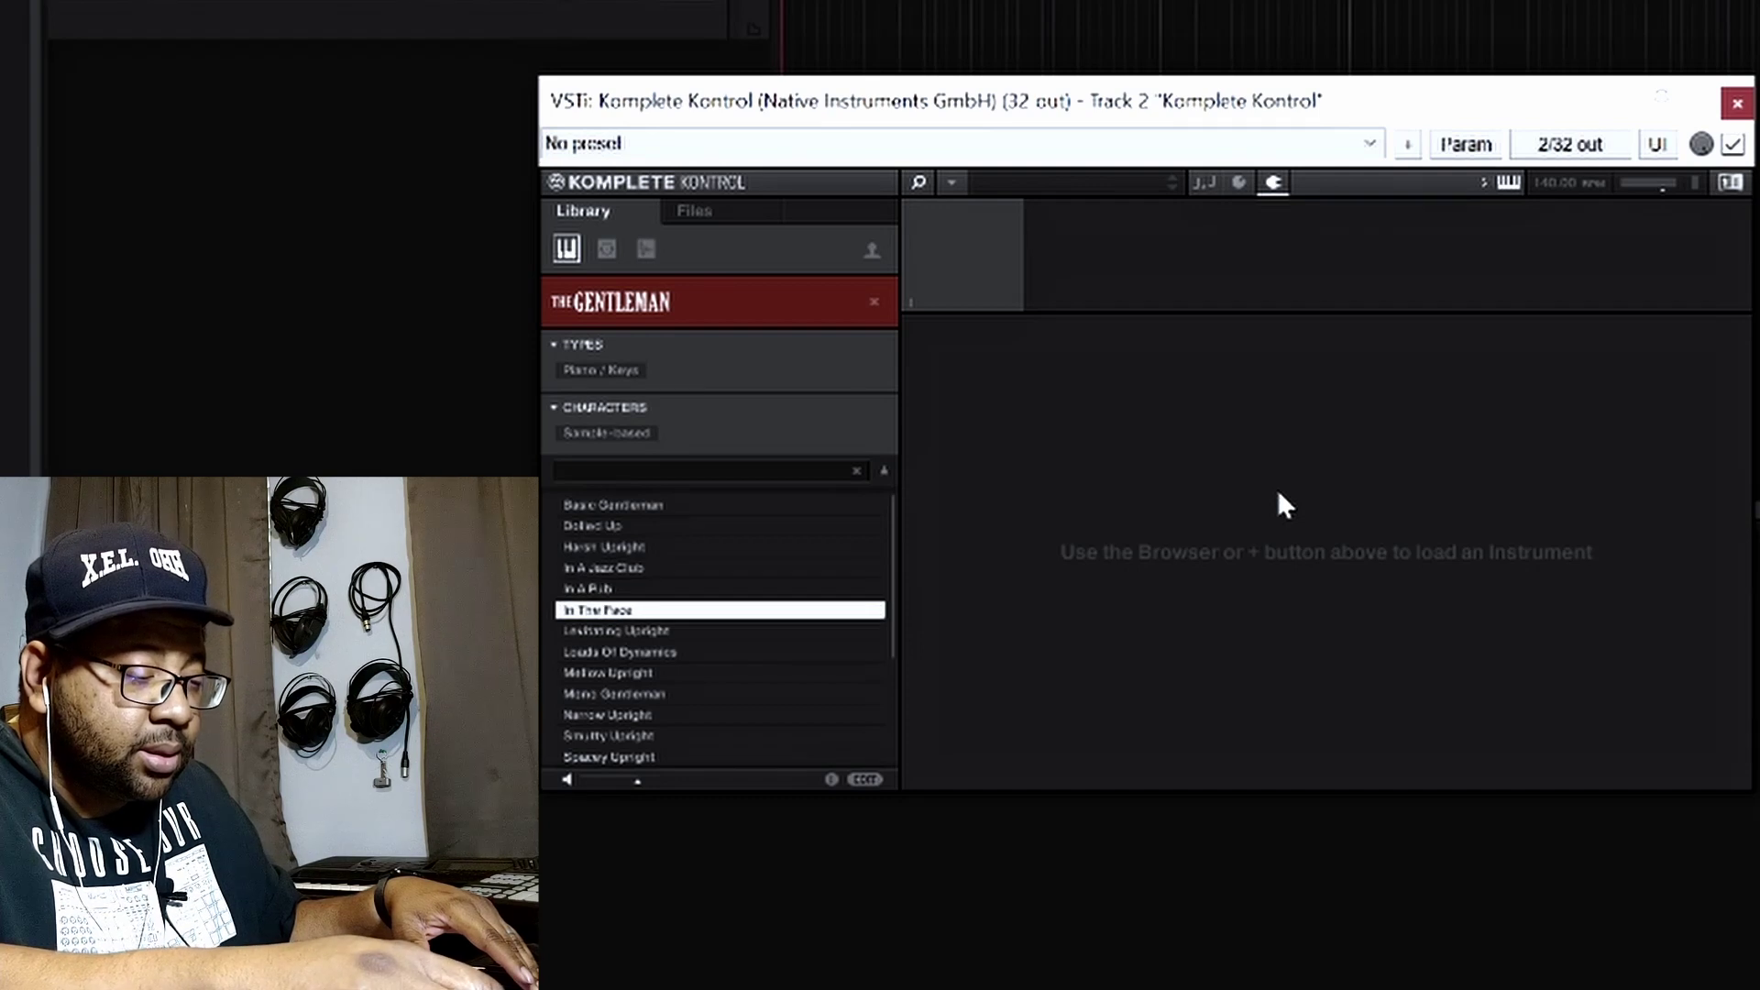
key("Down")
key("Down")
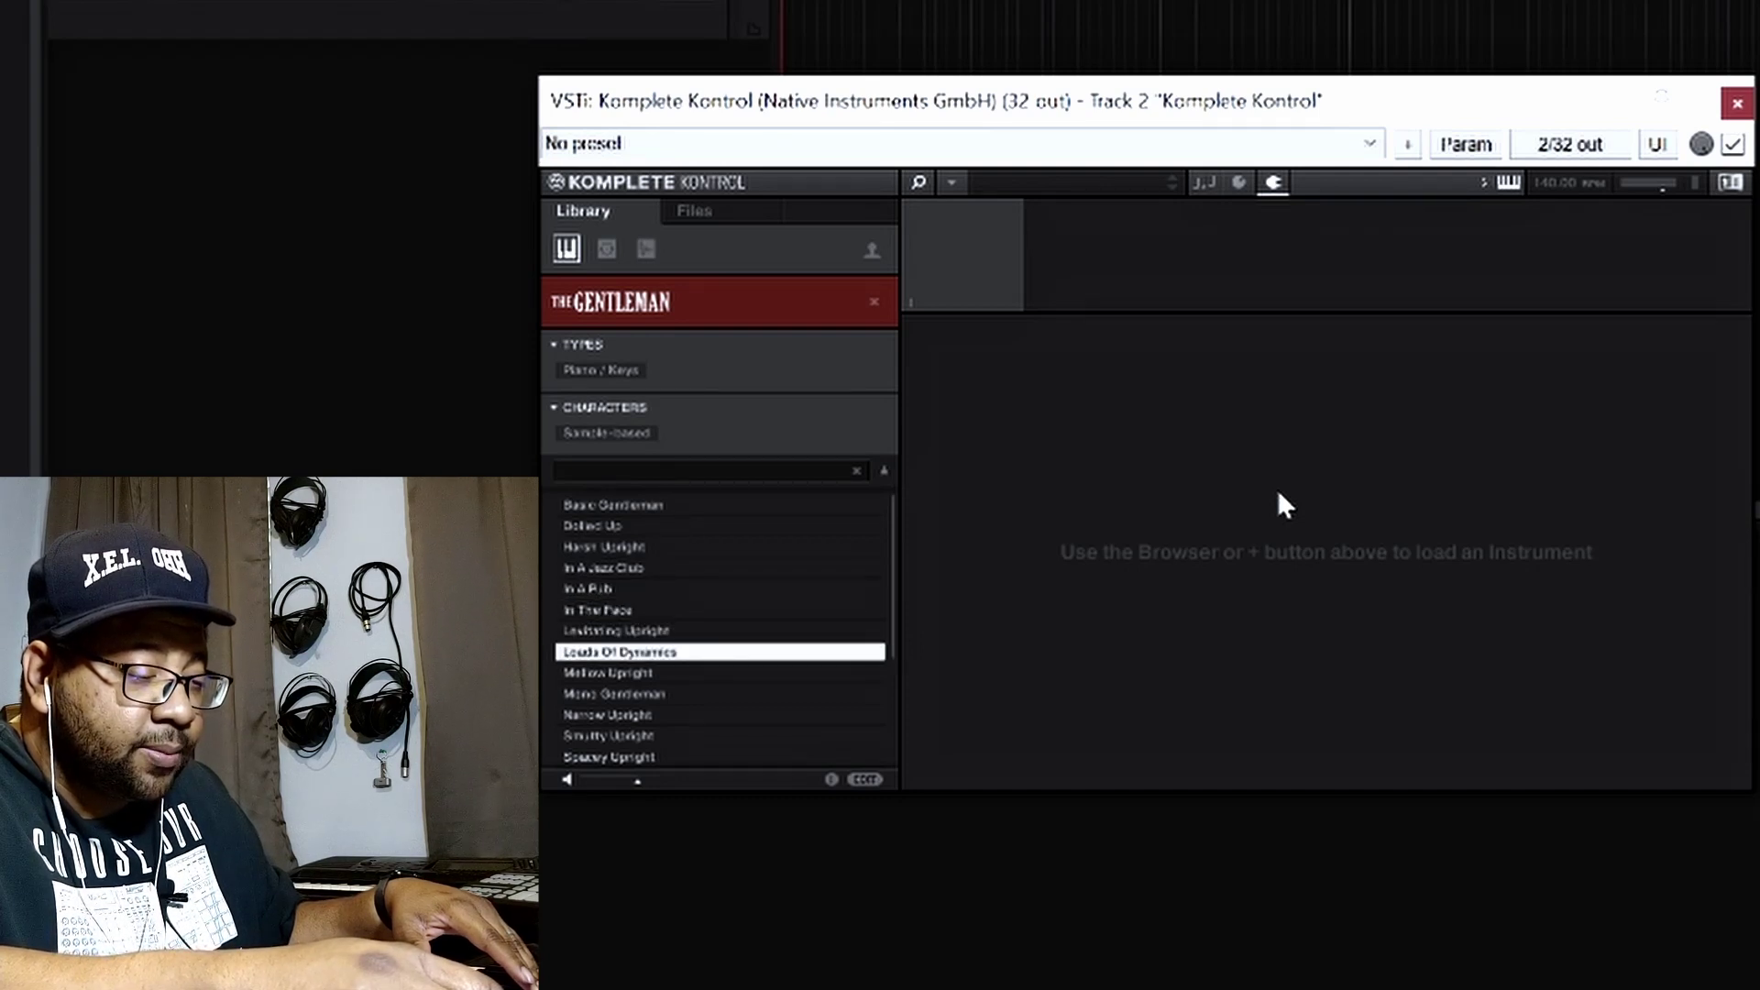
key("Down")
key("Down")
key("Down")
key("Down")
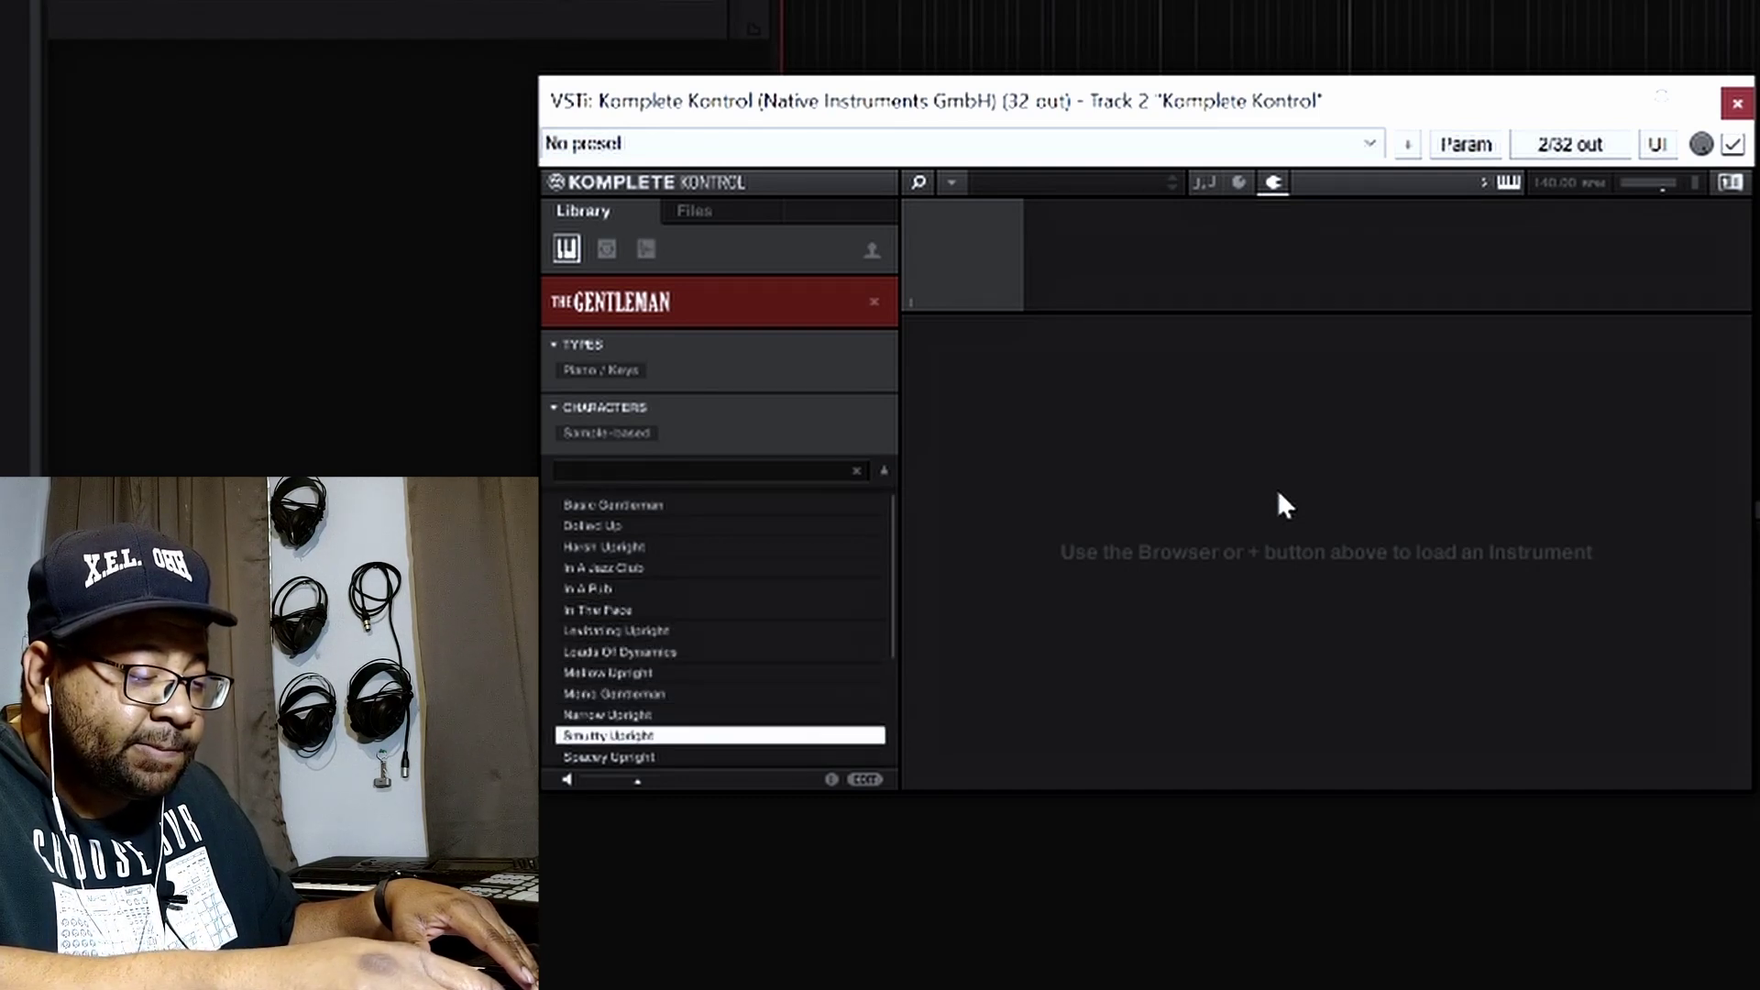
key("Down")
key("Down")
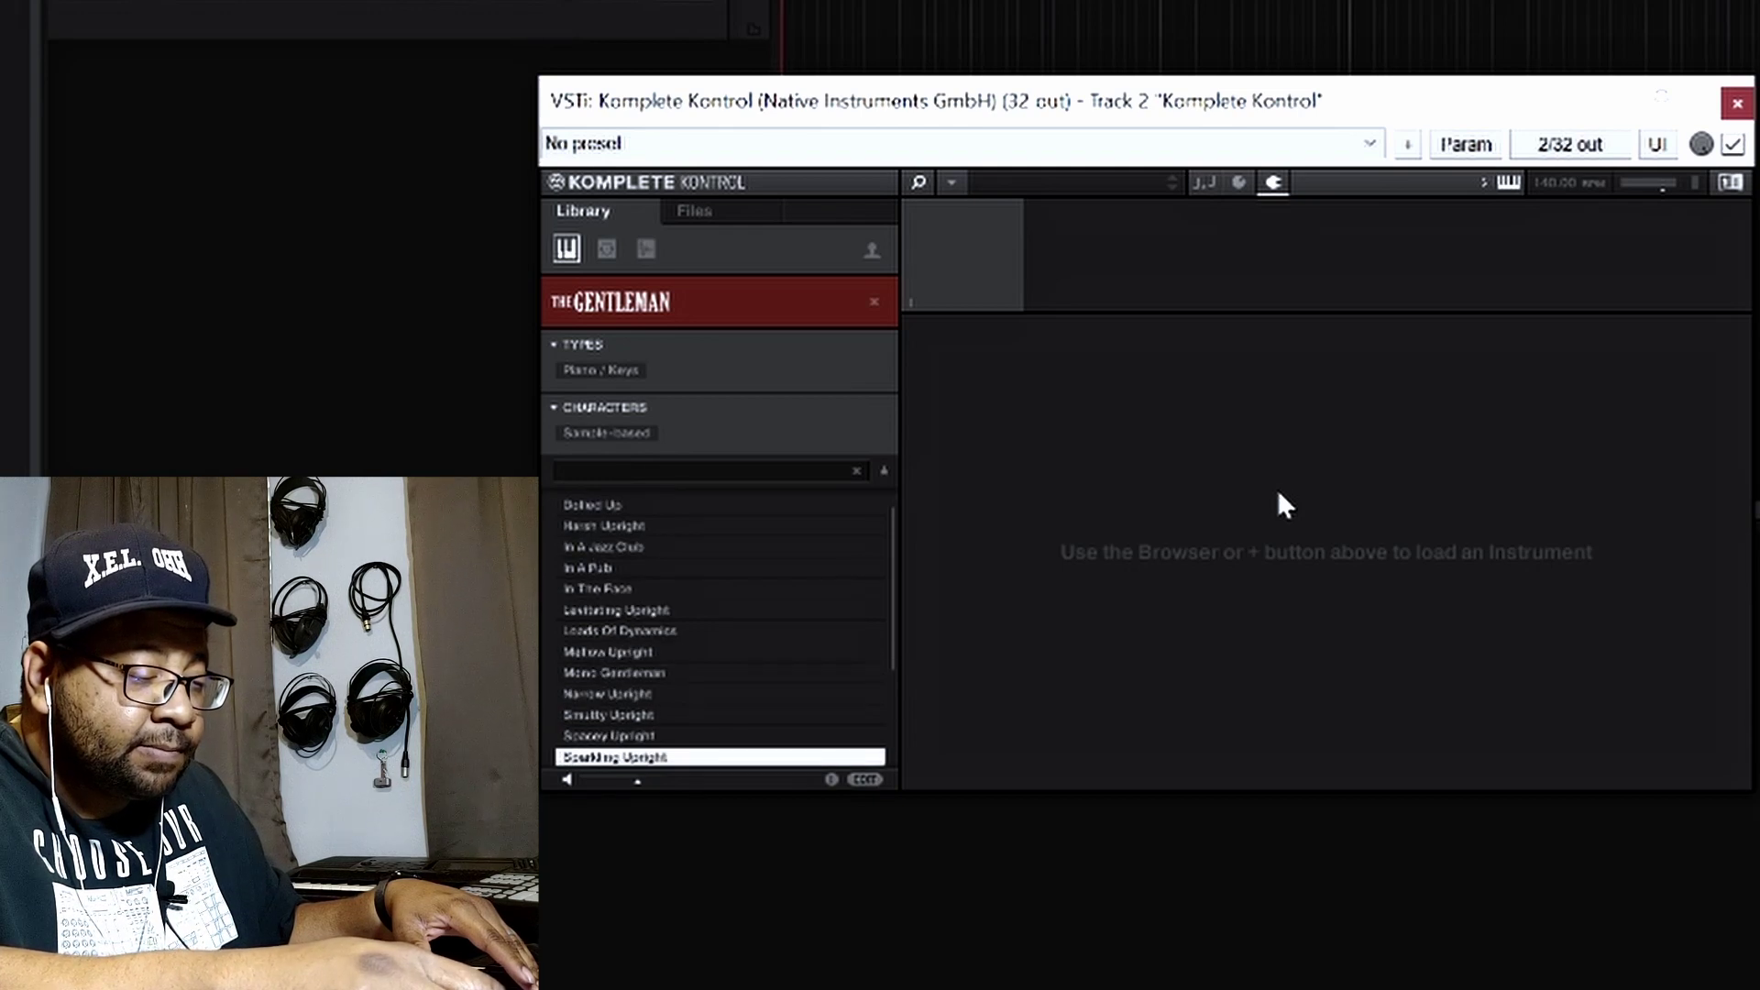
key("Down")
key("Down")
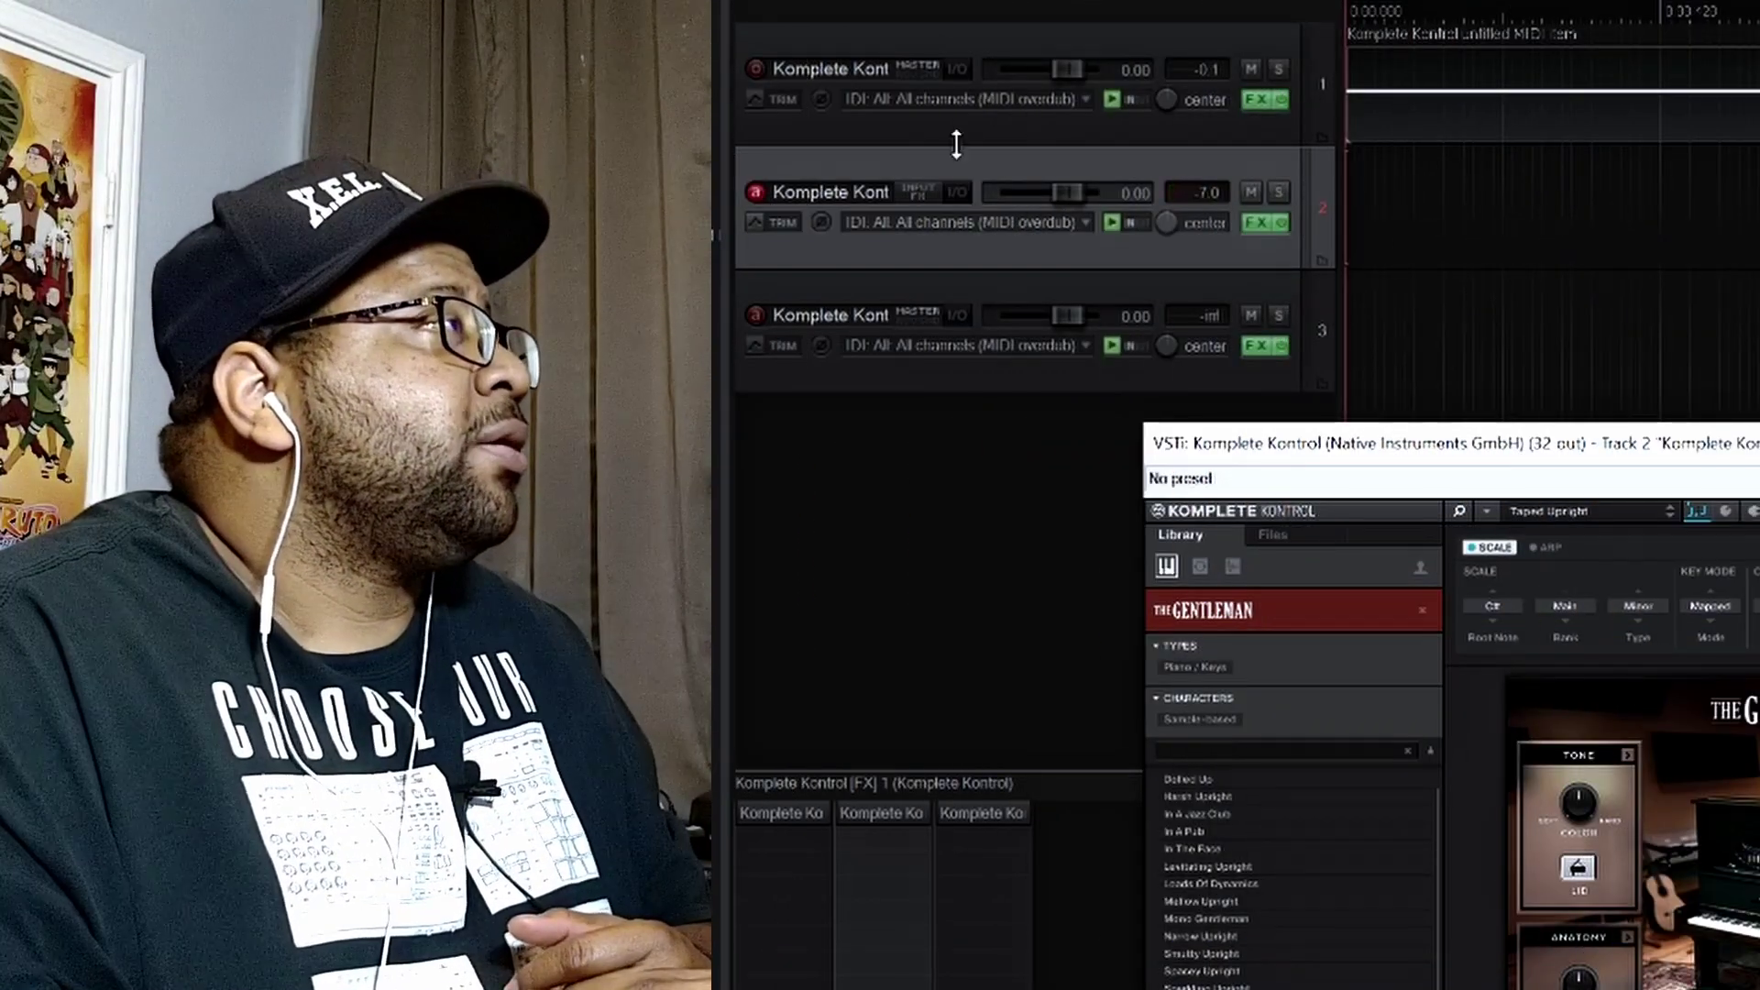
Set the second track to record its MIDI output and record a piano part from 1.1.00 to just past 9.1.00
right_click(754, 193)
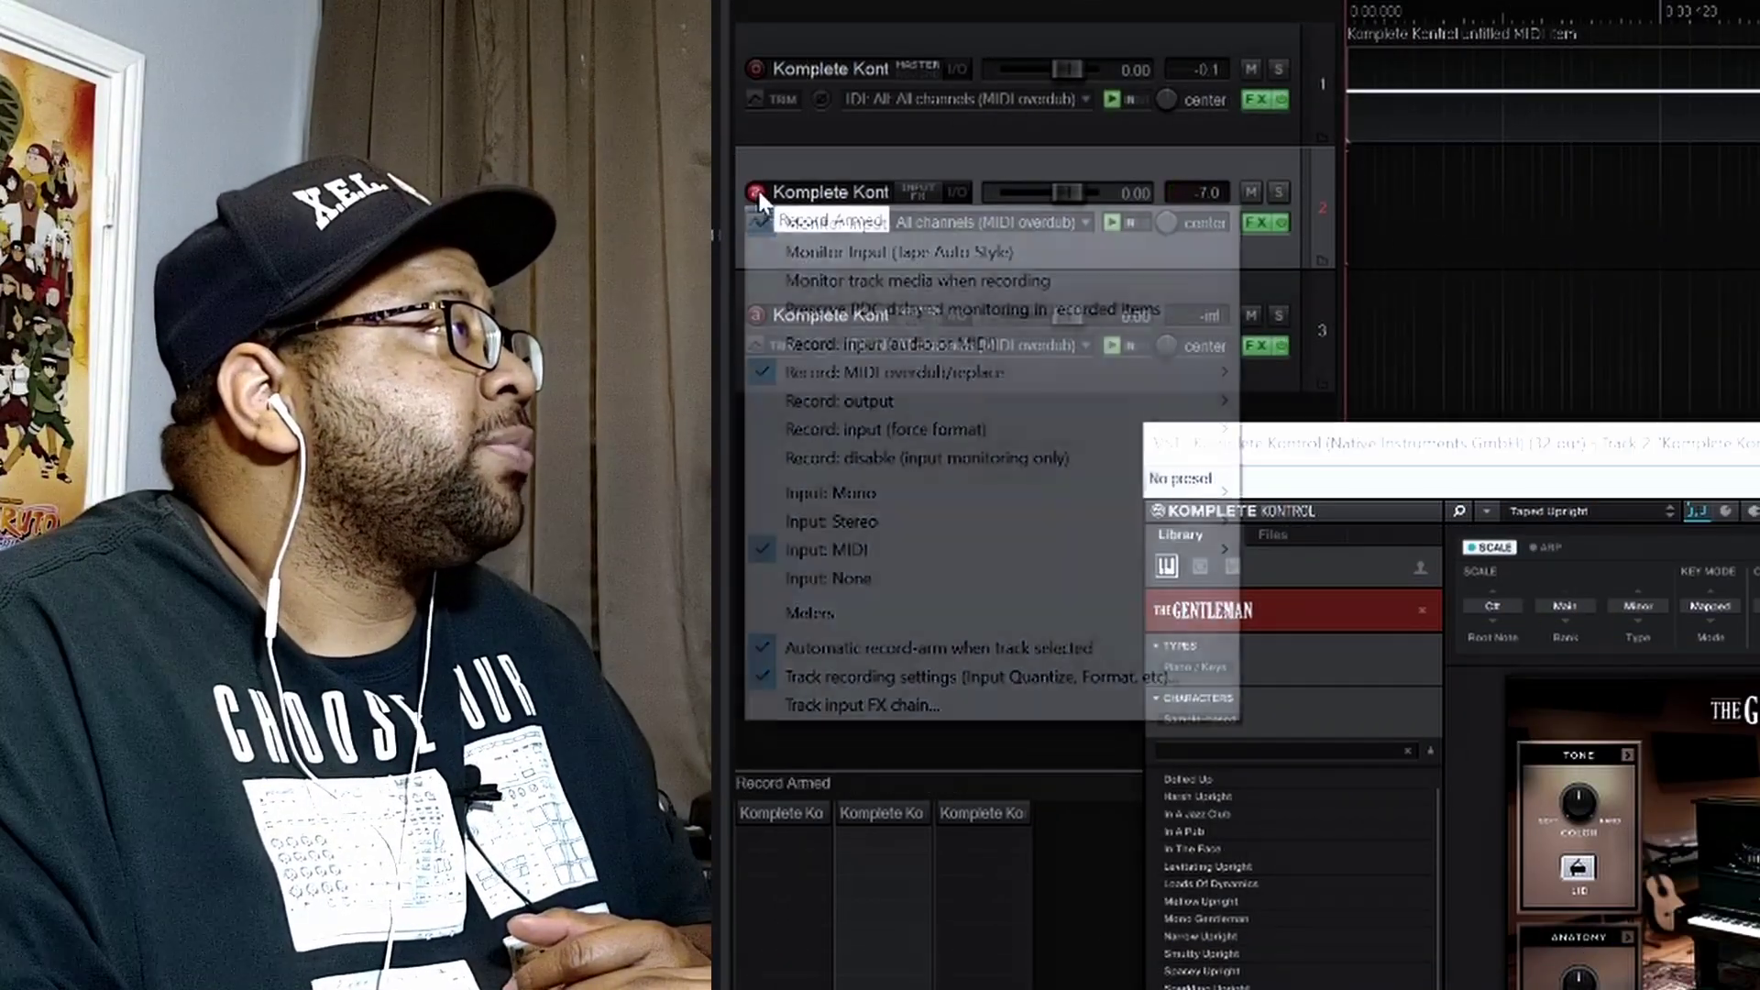
mouse_move(1006, 405)
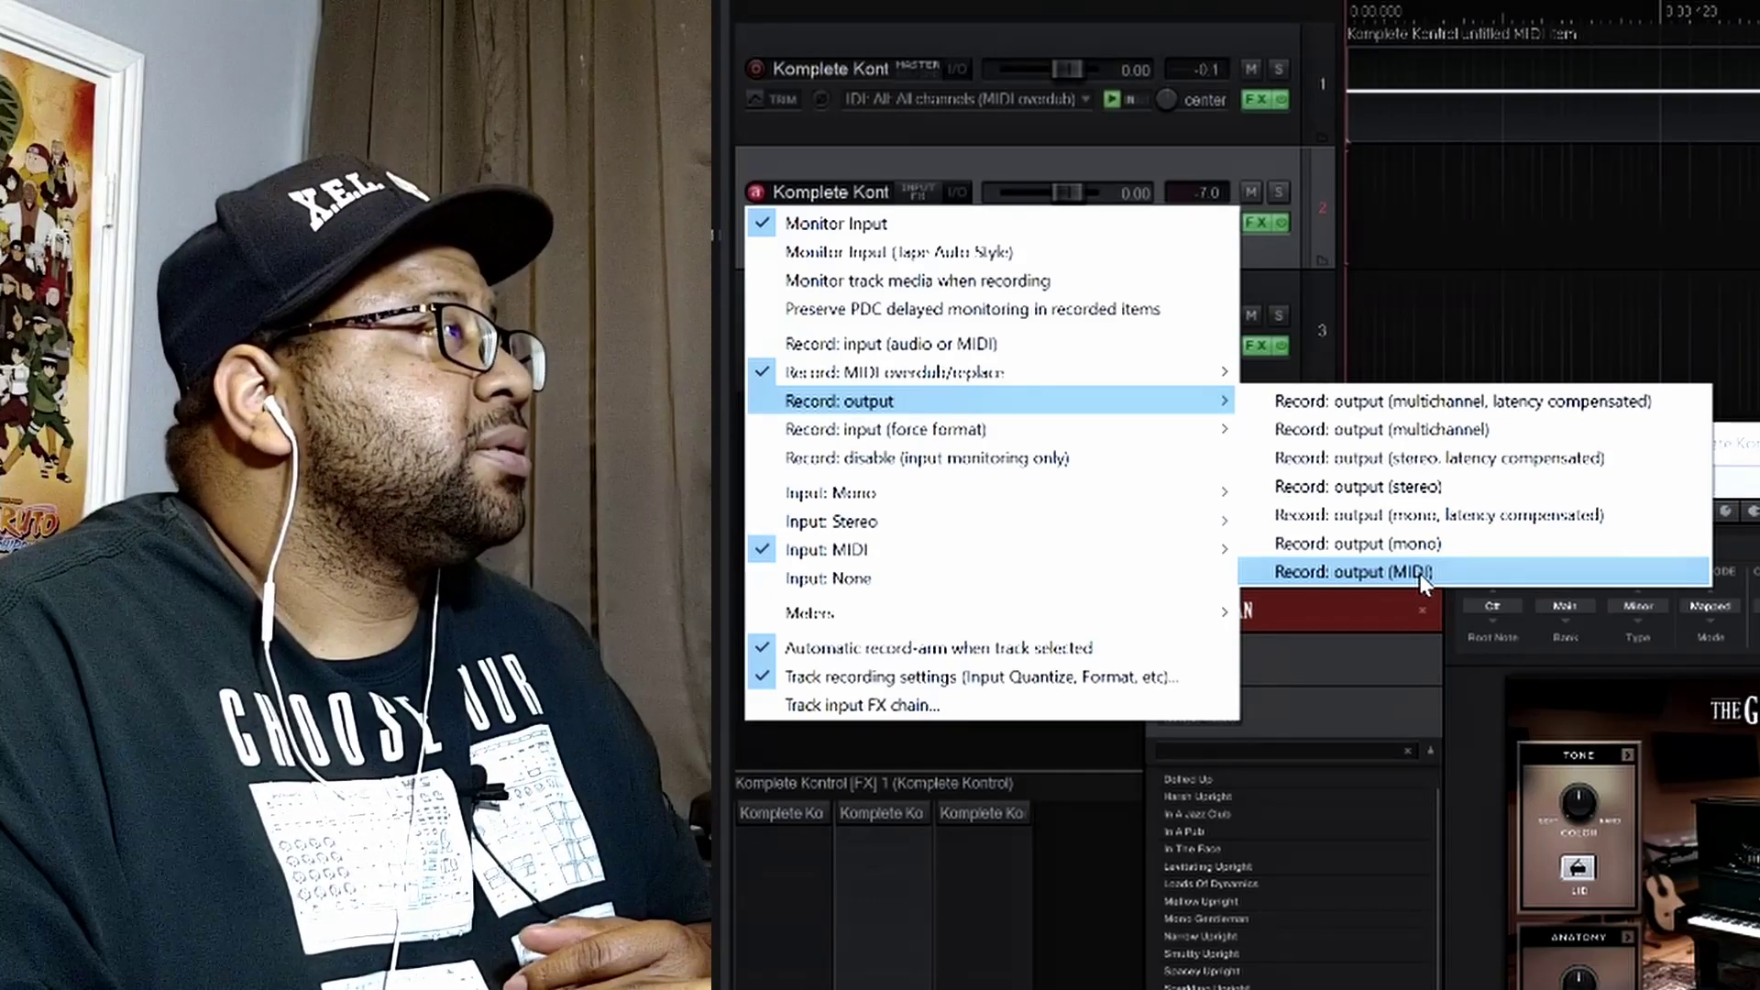
left_click(1419, 574)
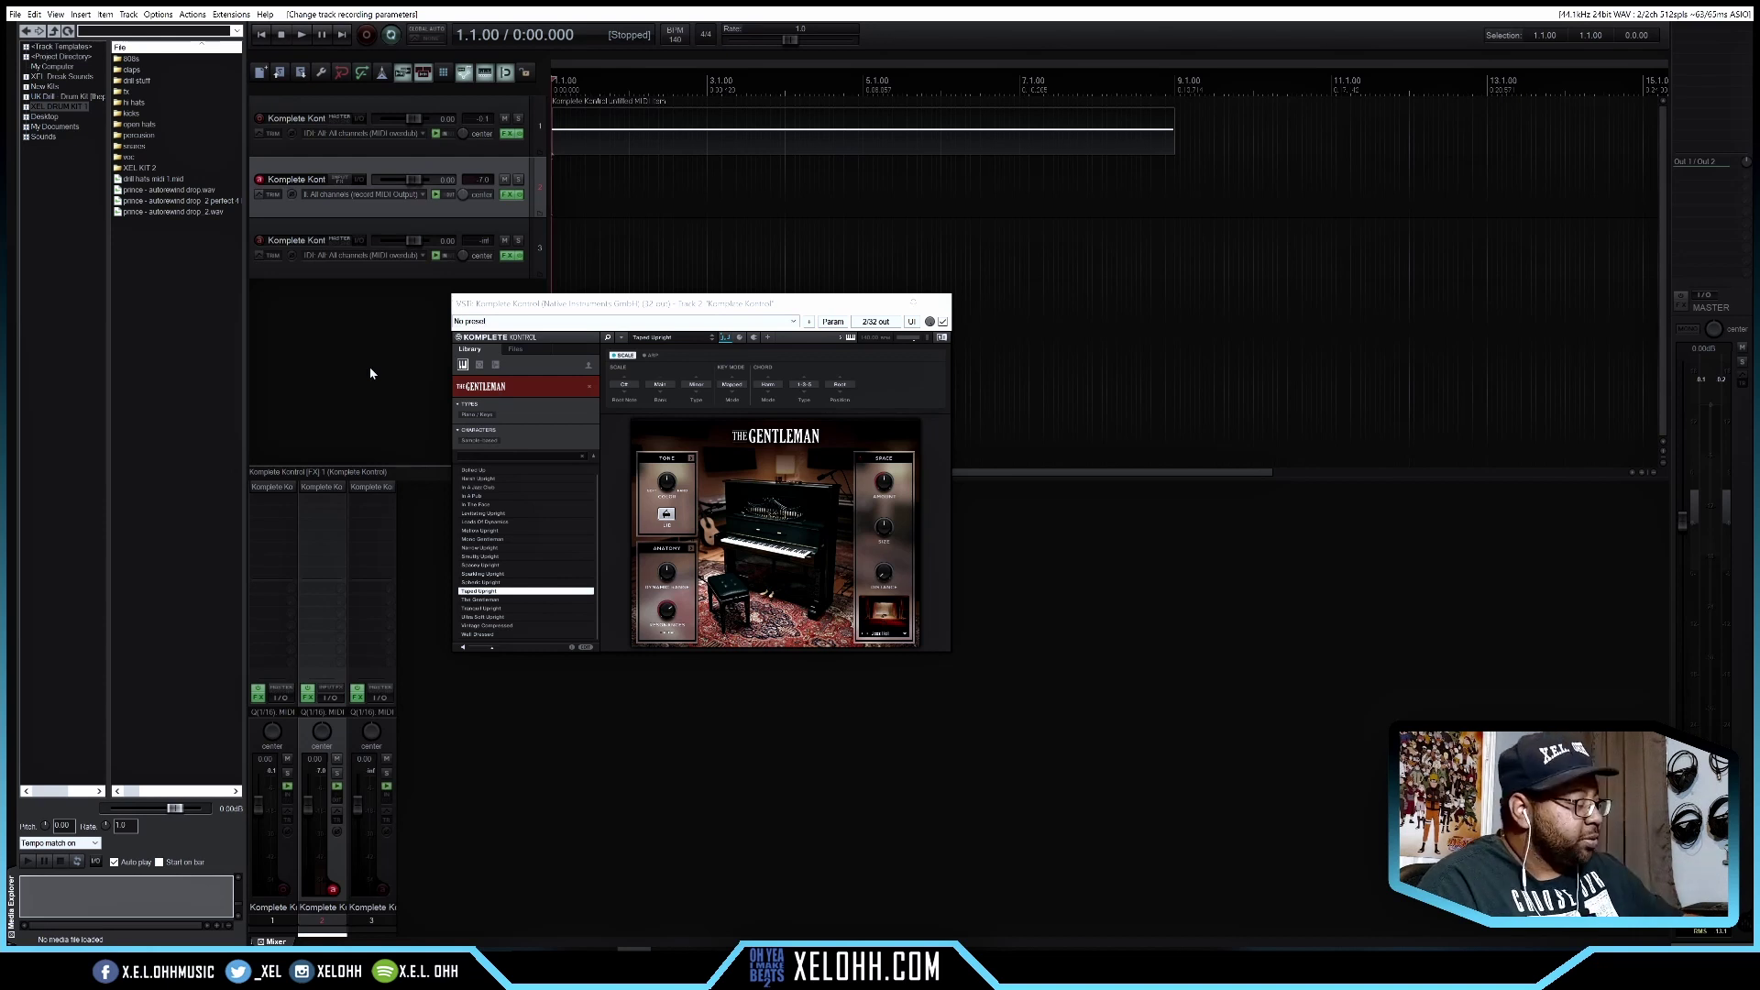
key("ctrl+r")
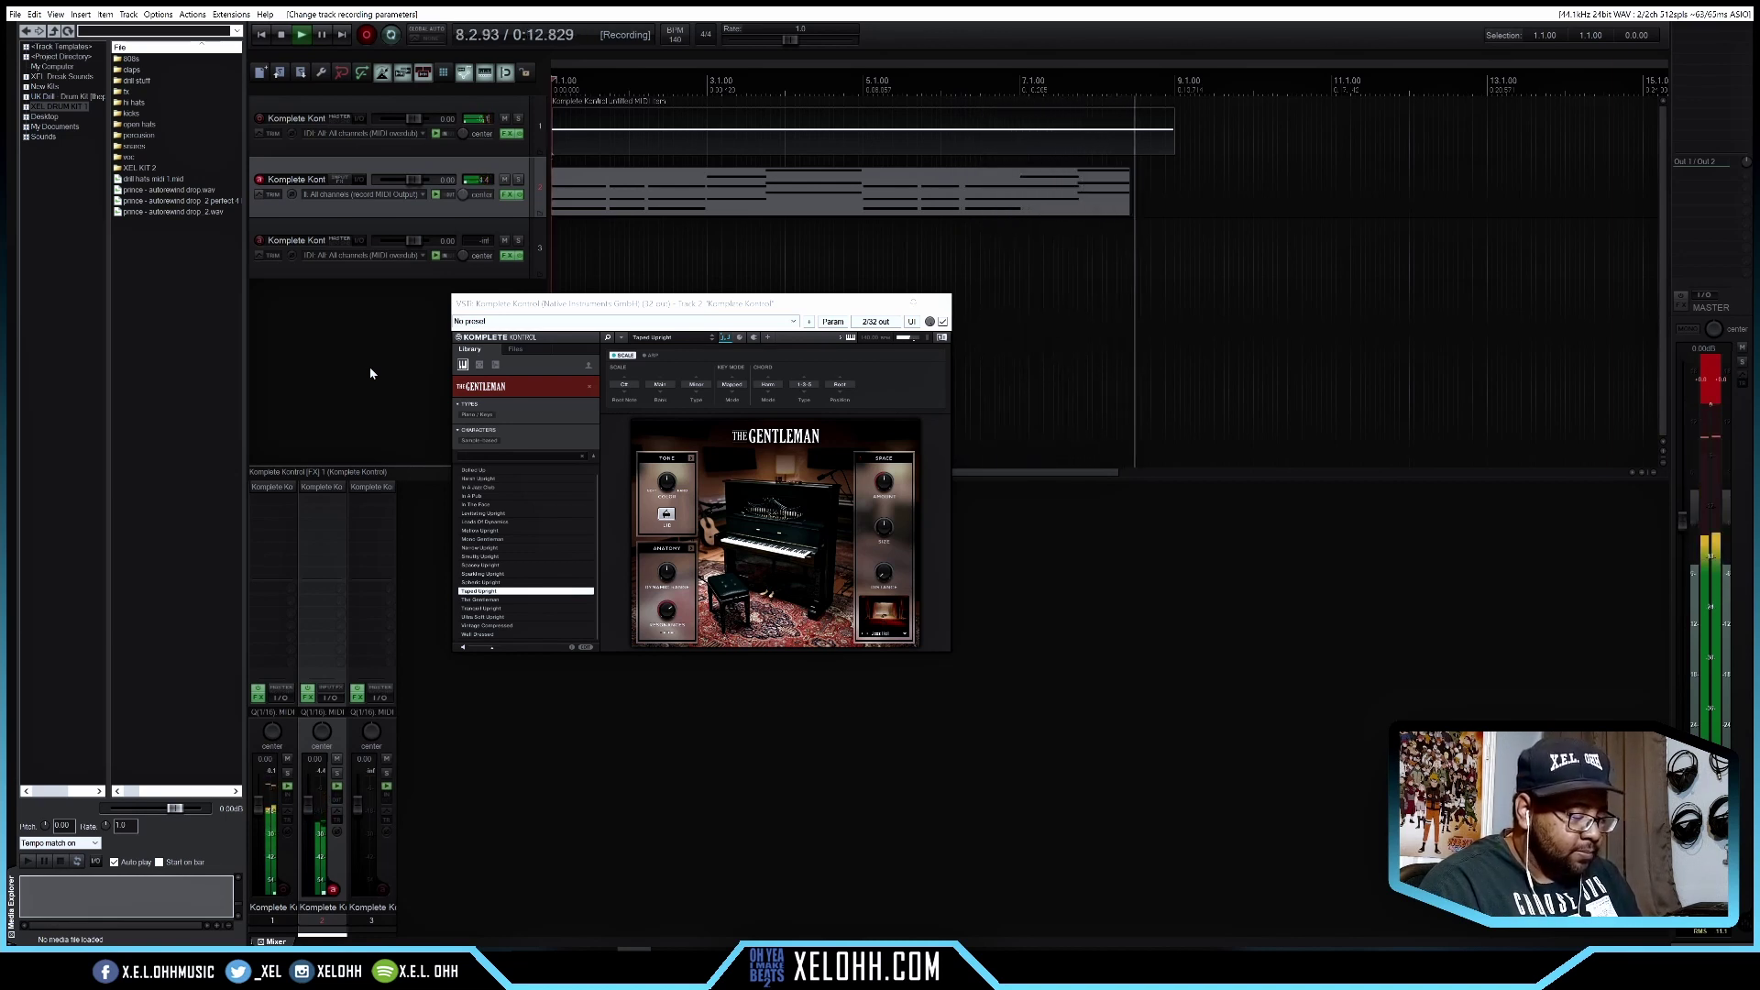
key("space")
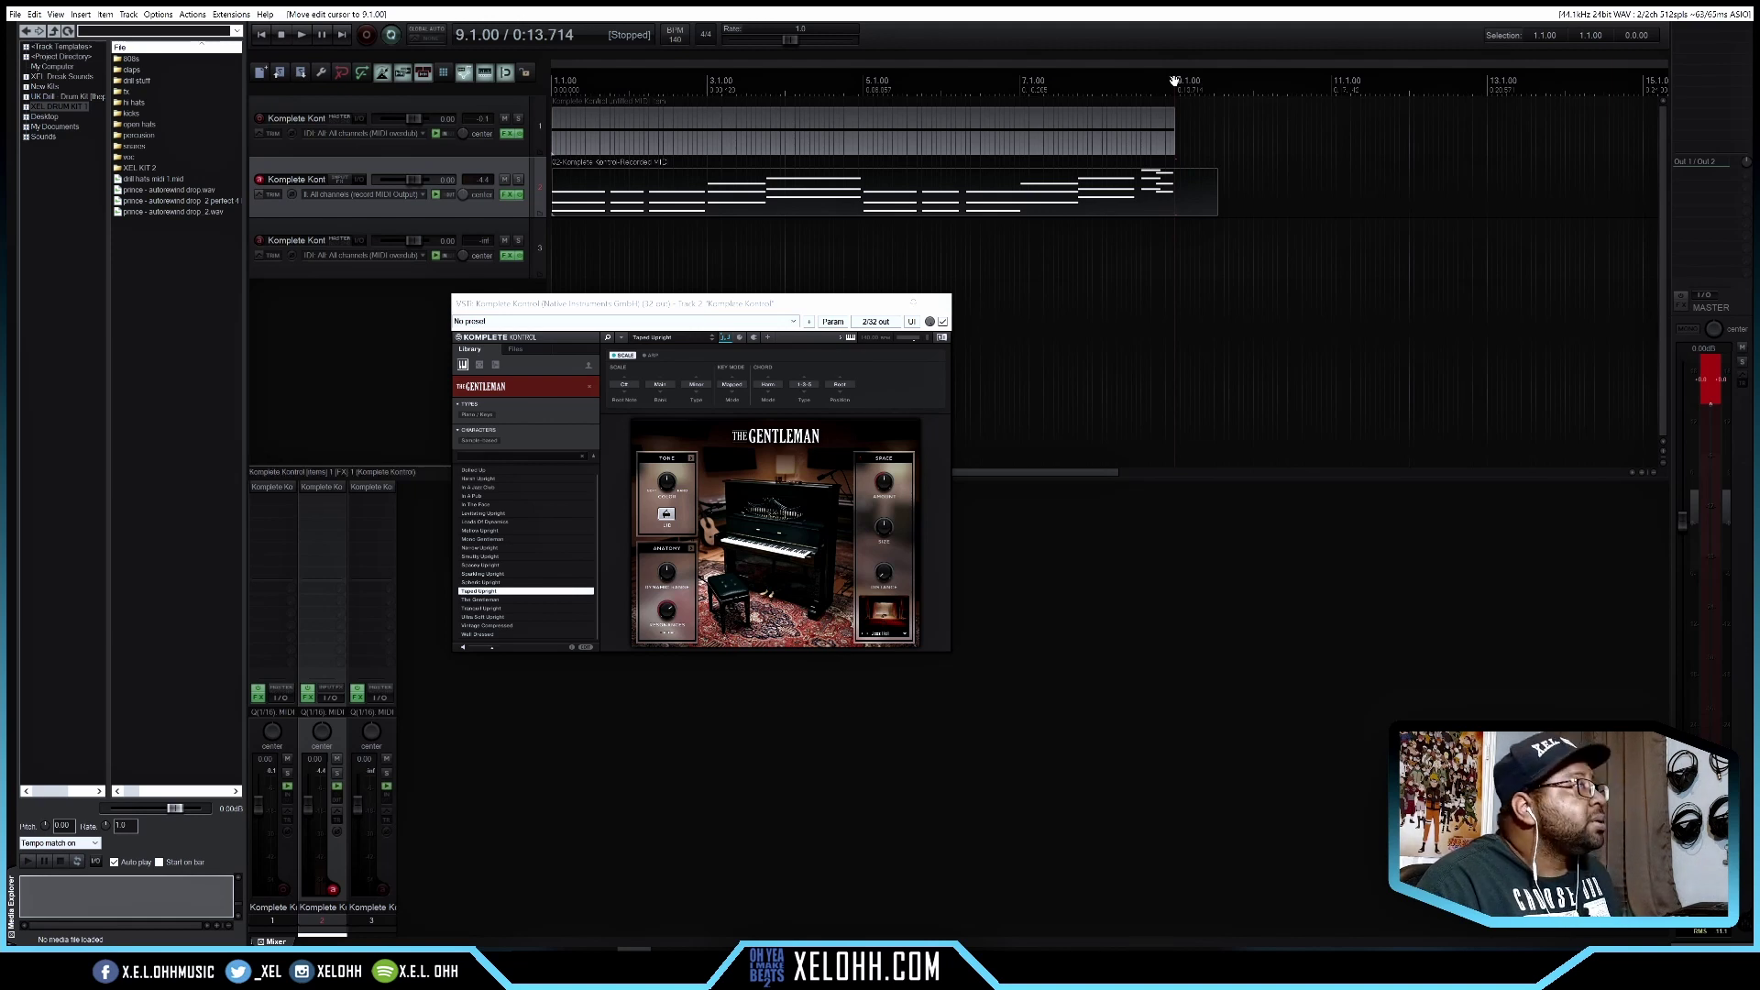
Split the recorded piano item at 9.1.00, delete the excess after it, and close the second track's Komplete Kontrol window
key("s")
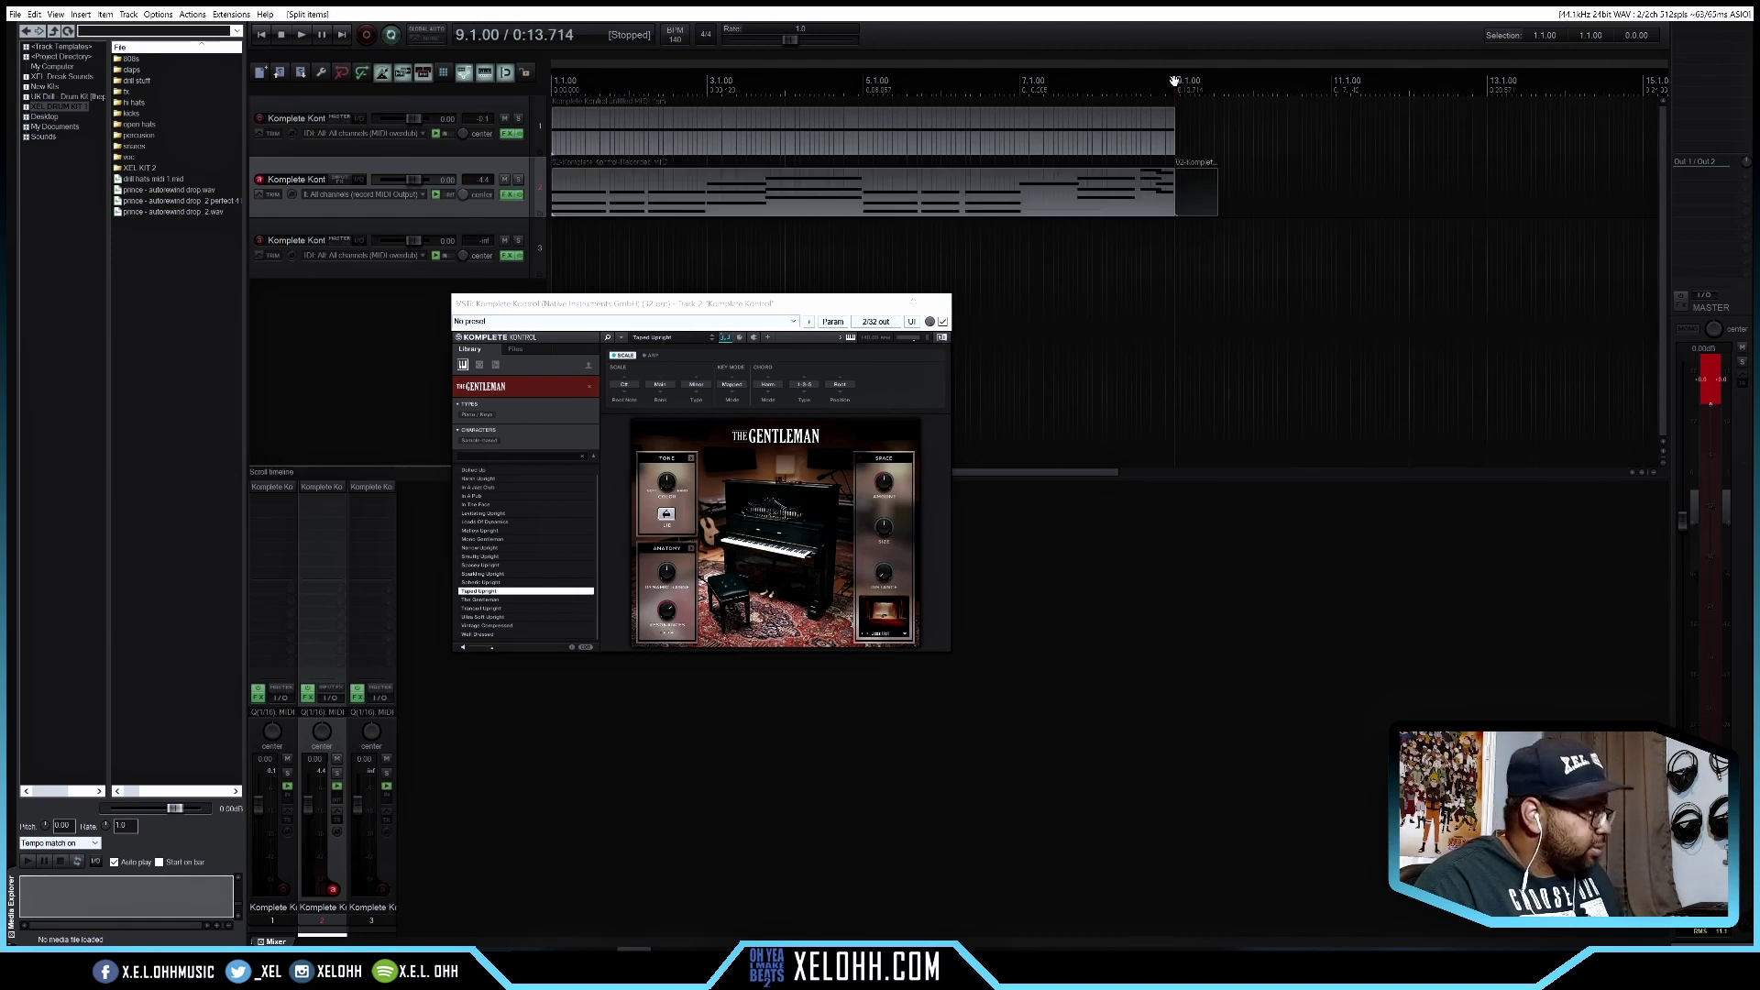
key("Delete")
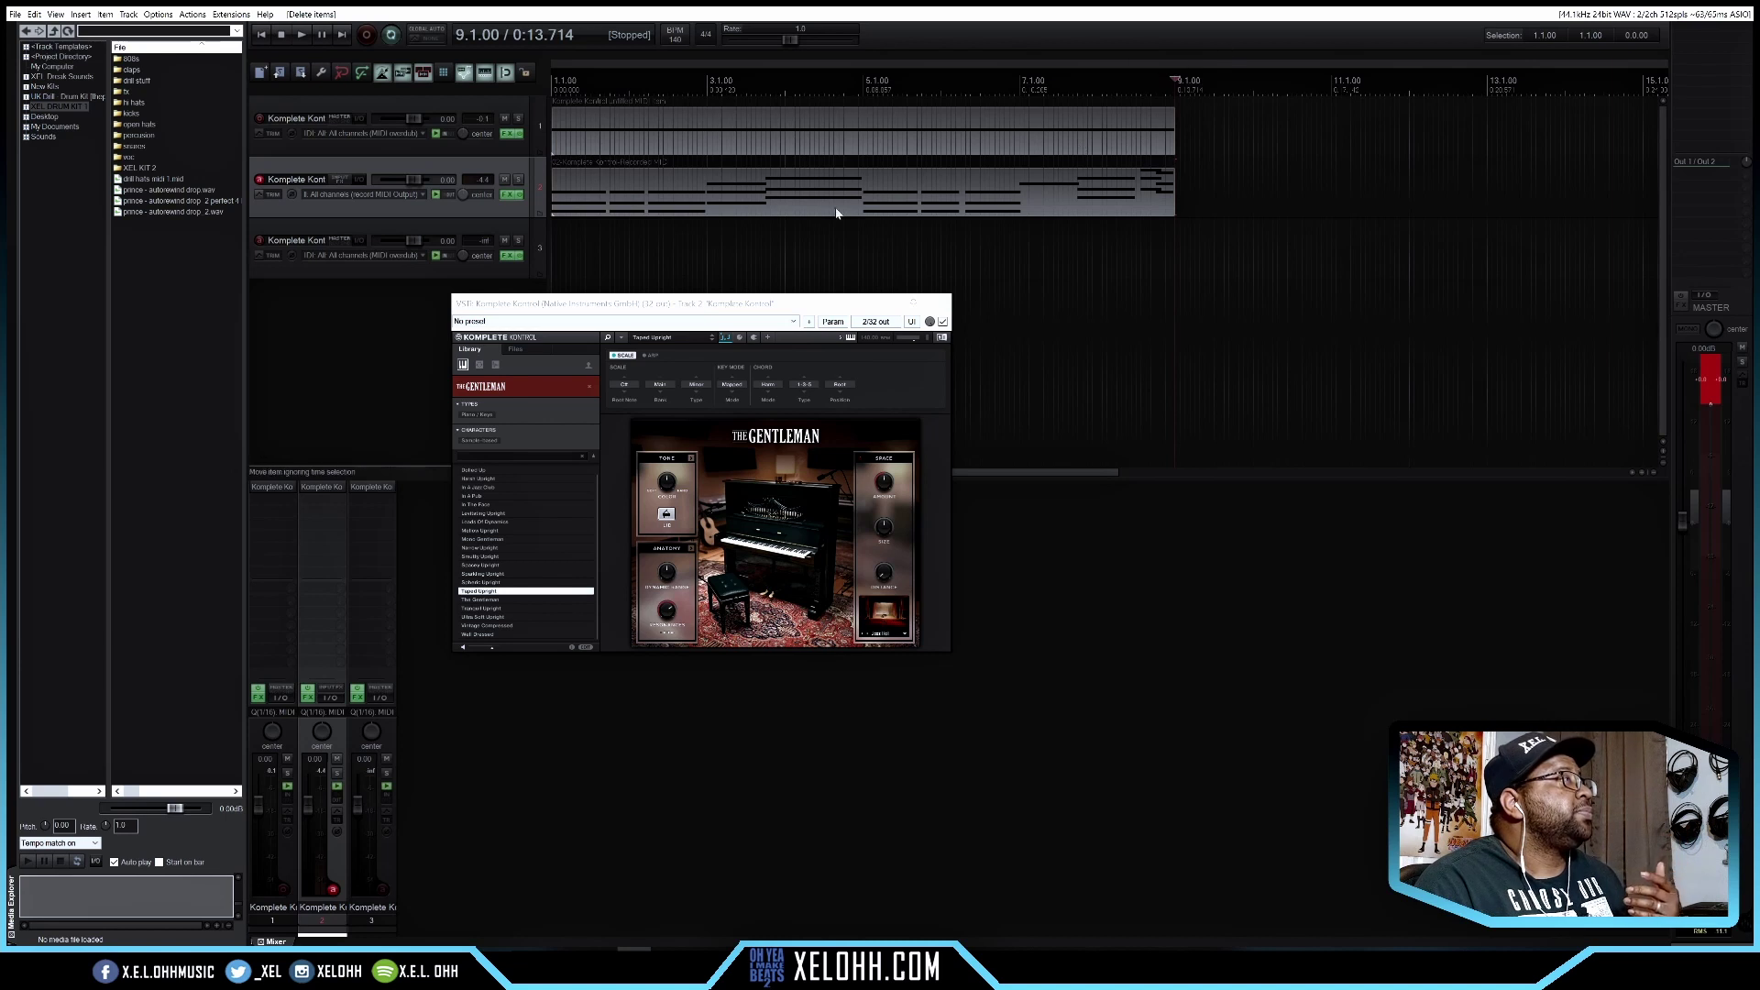
left_click(944, 304)
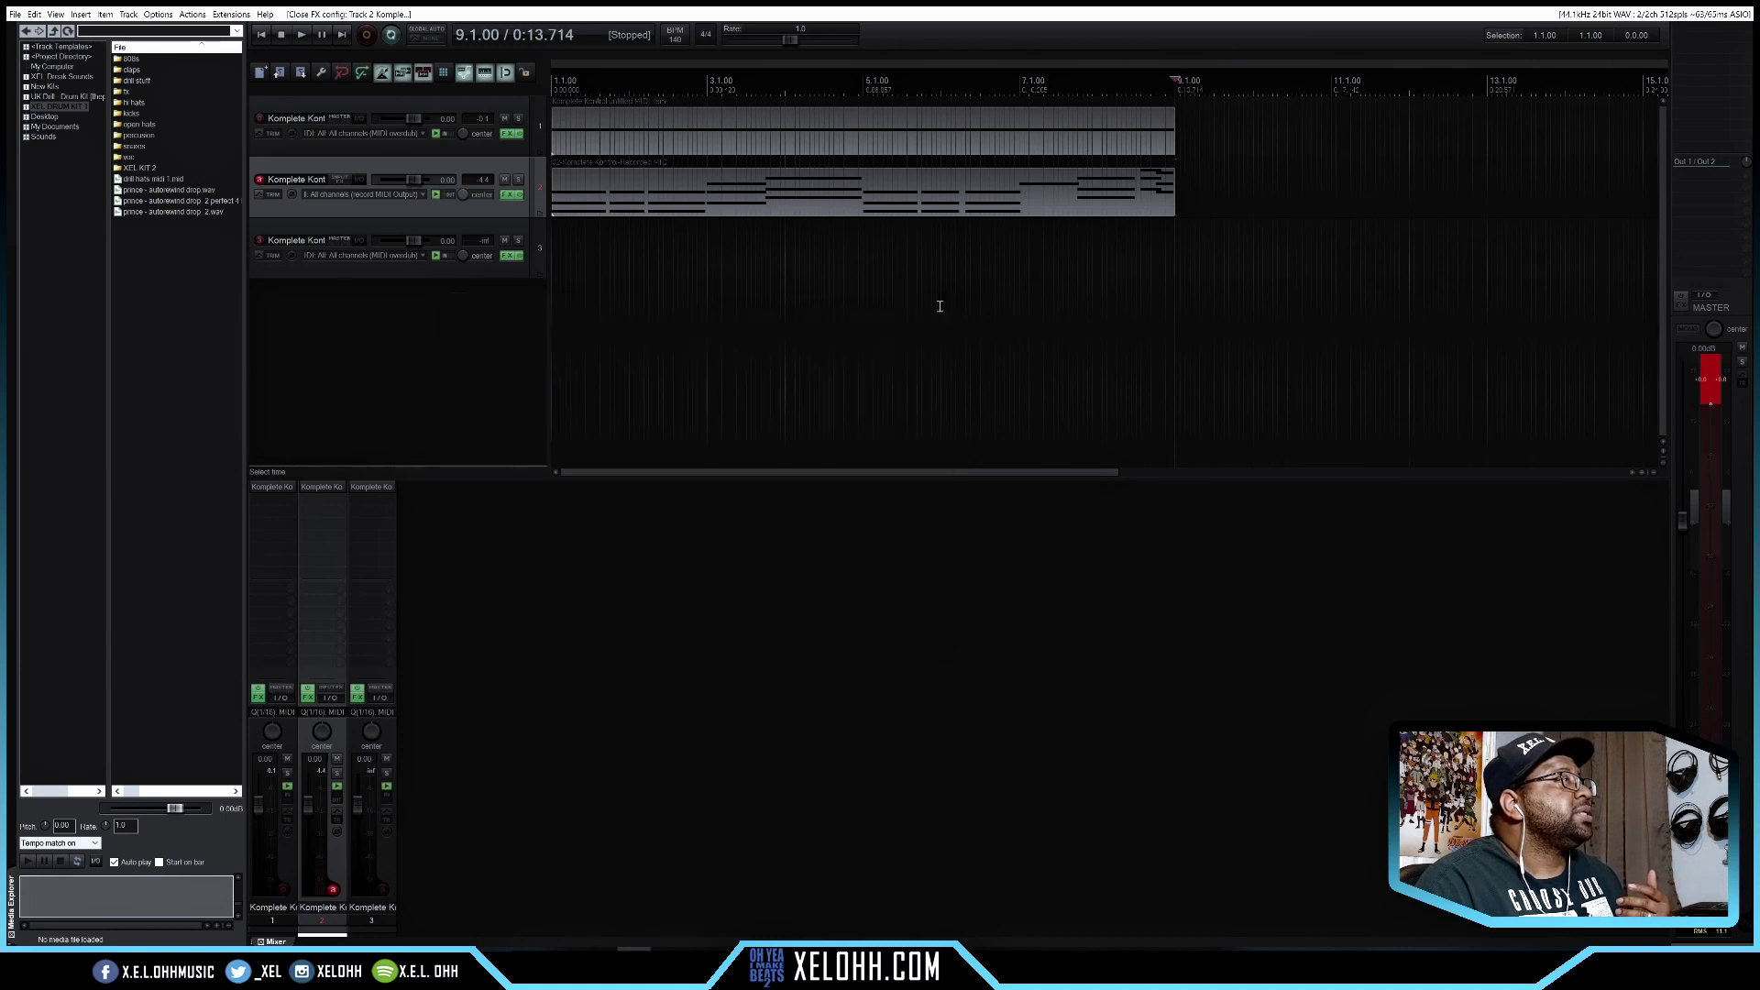
Open the second track's piano item in the MIDI editor and quantize the positions of its selected notes to the grid
double_click(850, 181)
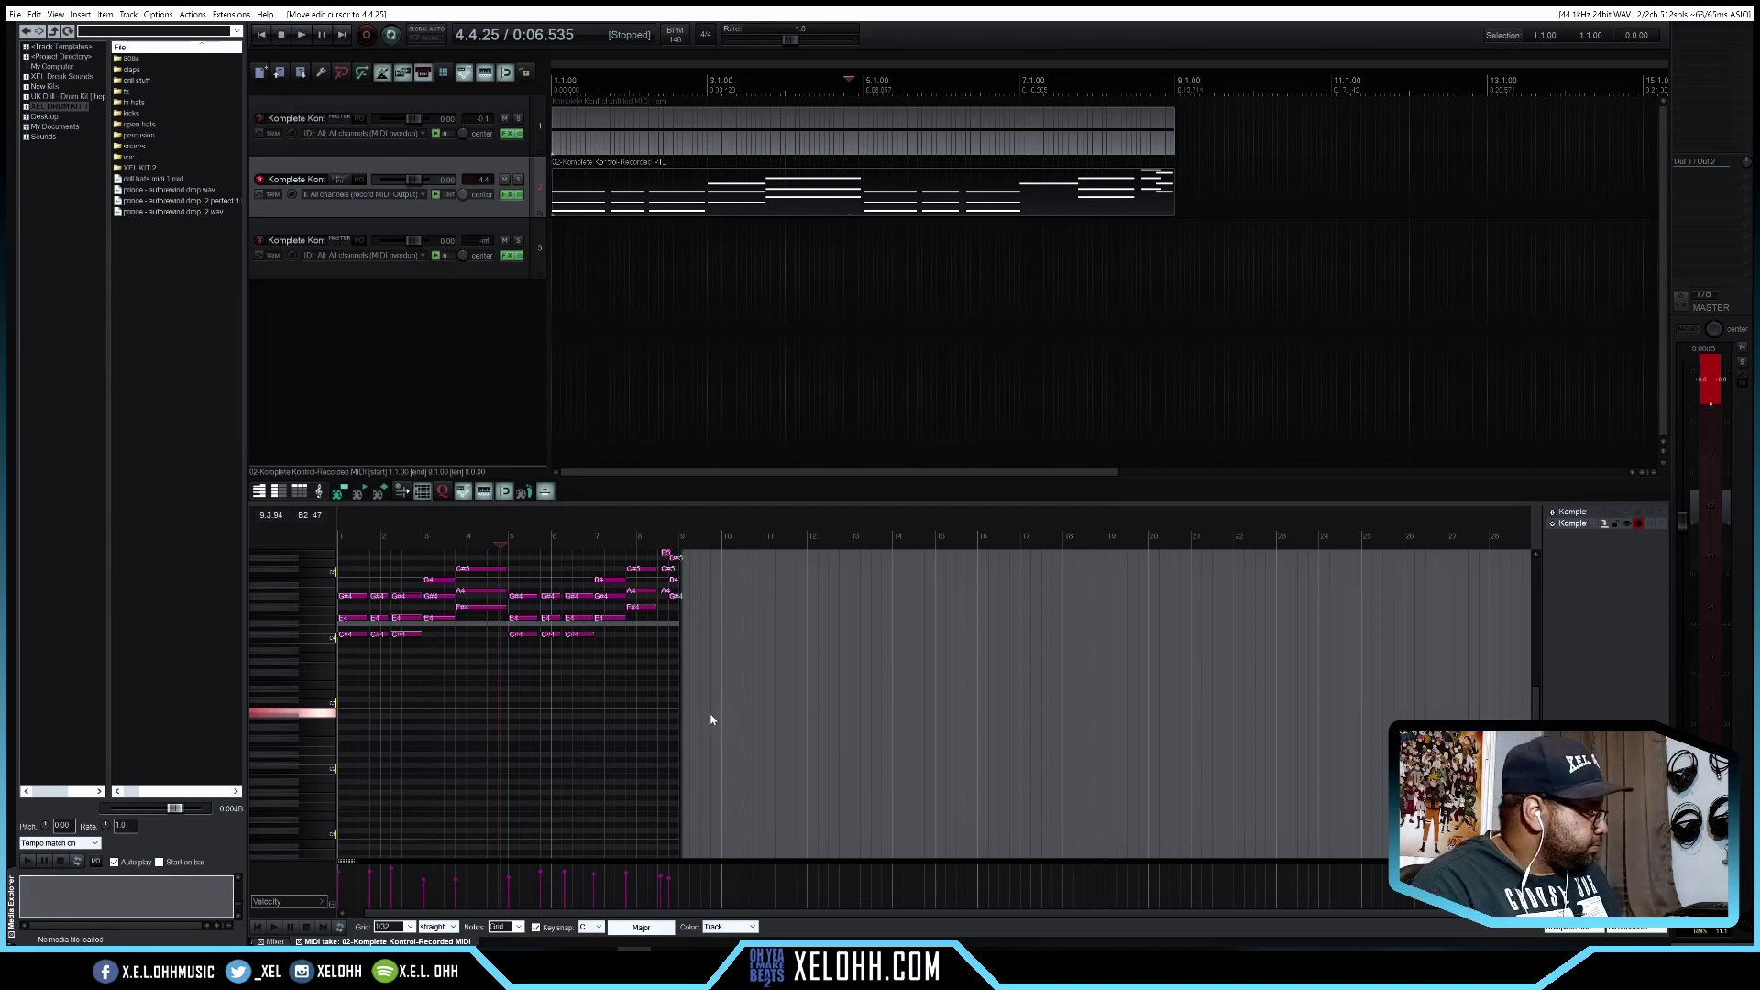
scroll(712, 719, "up", 4)
scroll(755, 730, "up", 2)
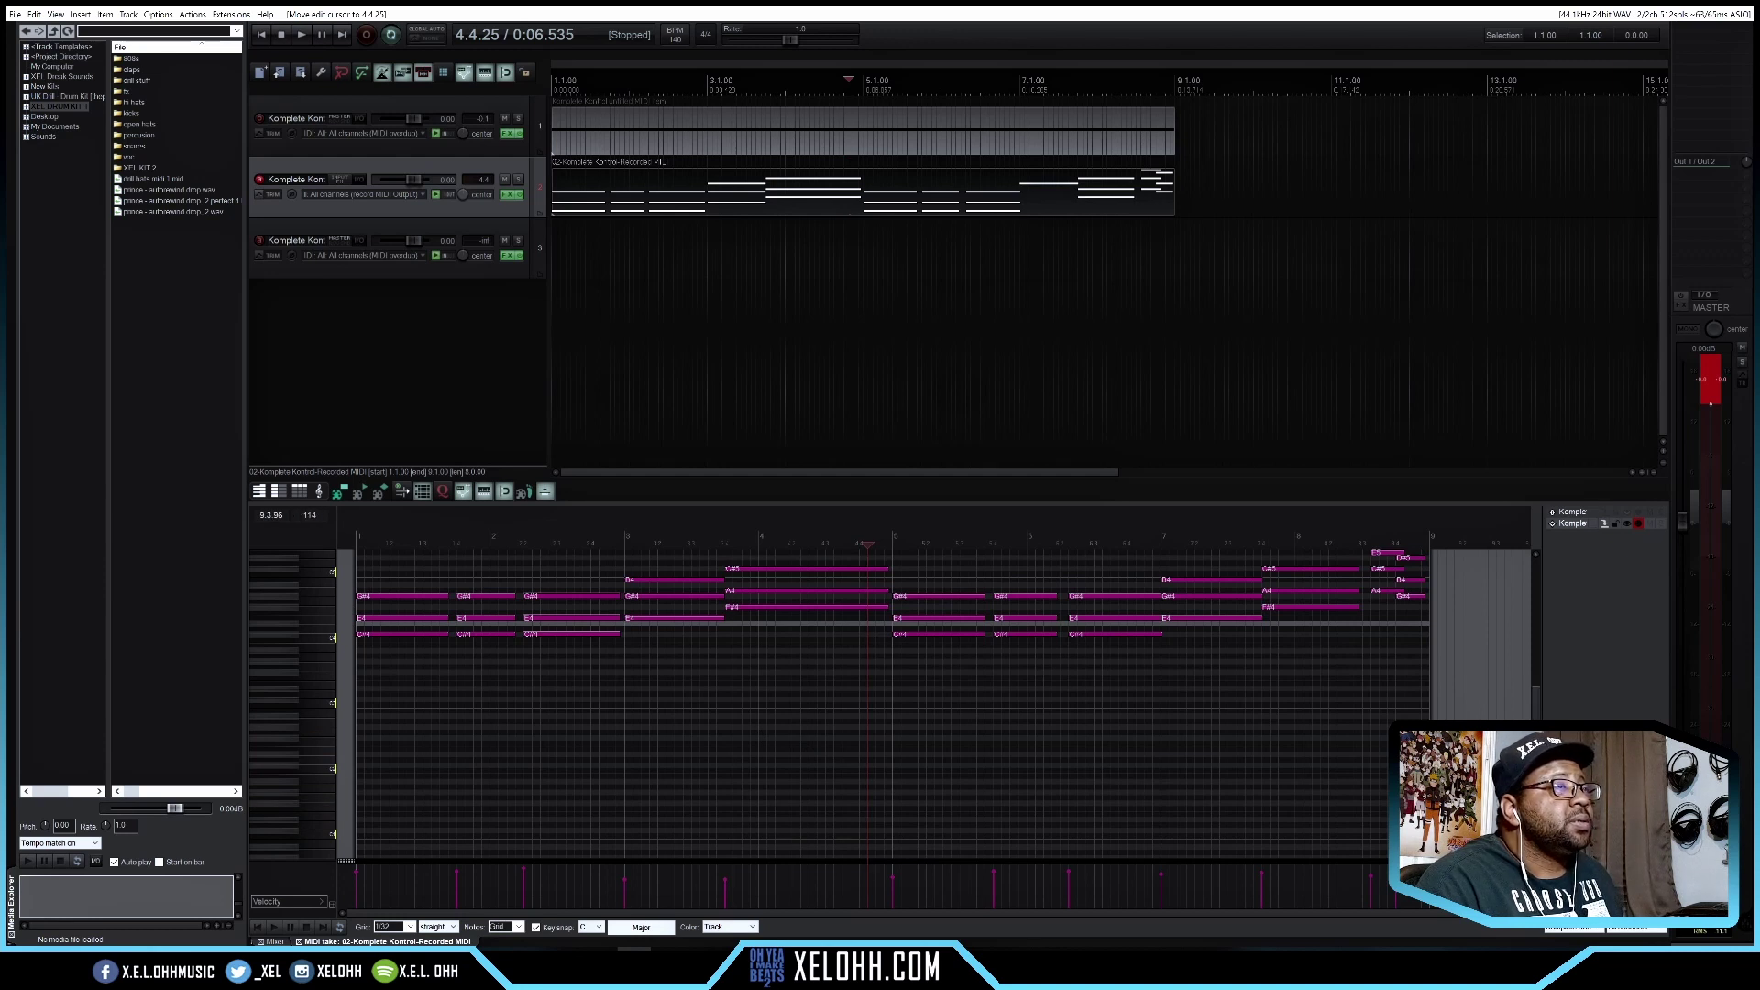
left_click_drag(1535, 778, 1536, 742)
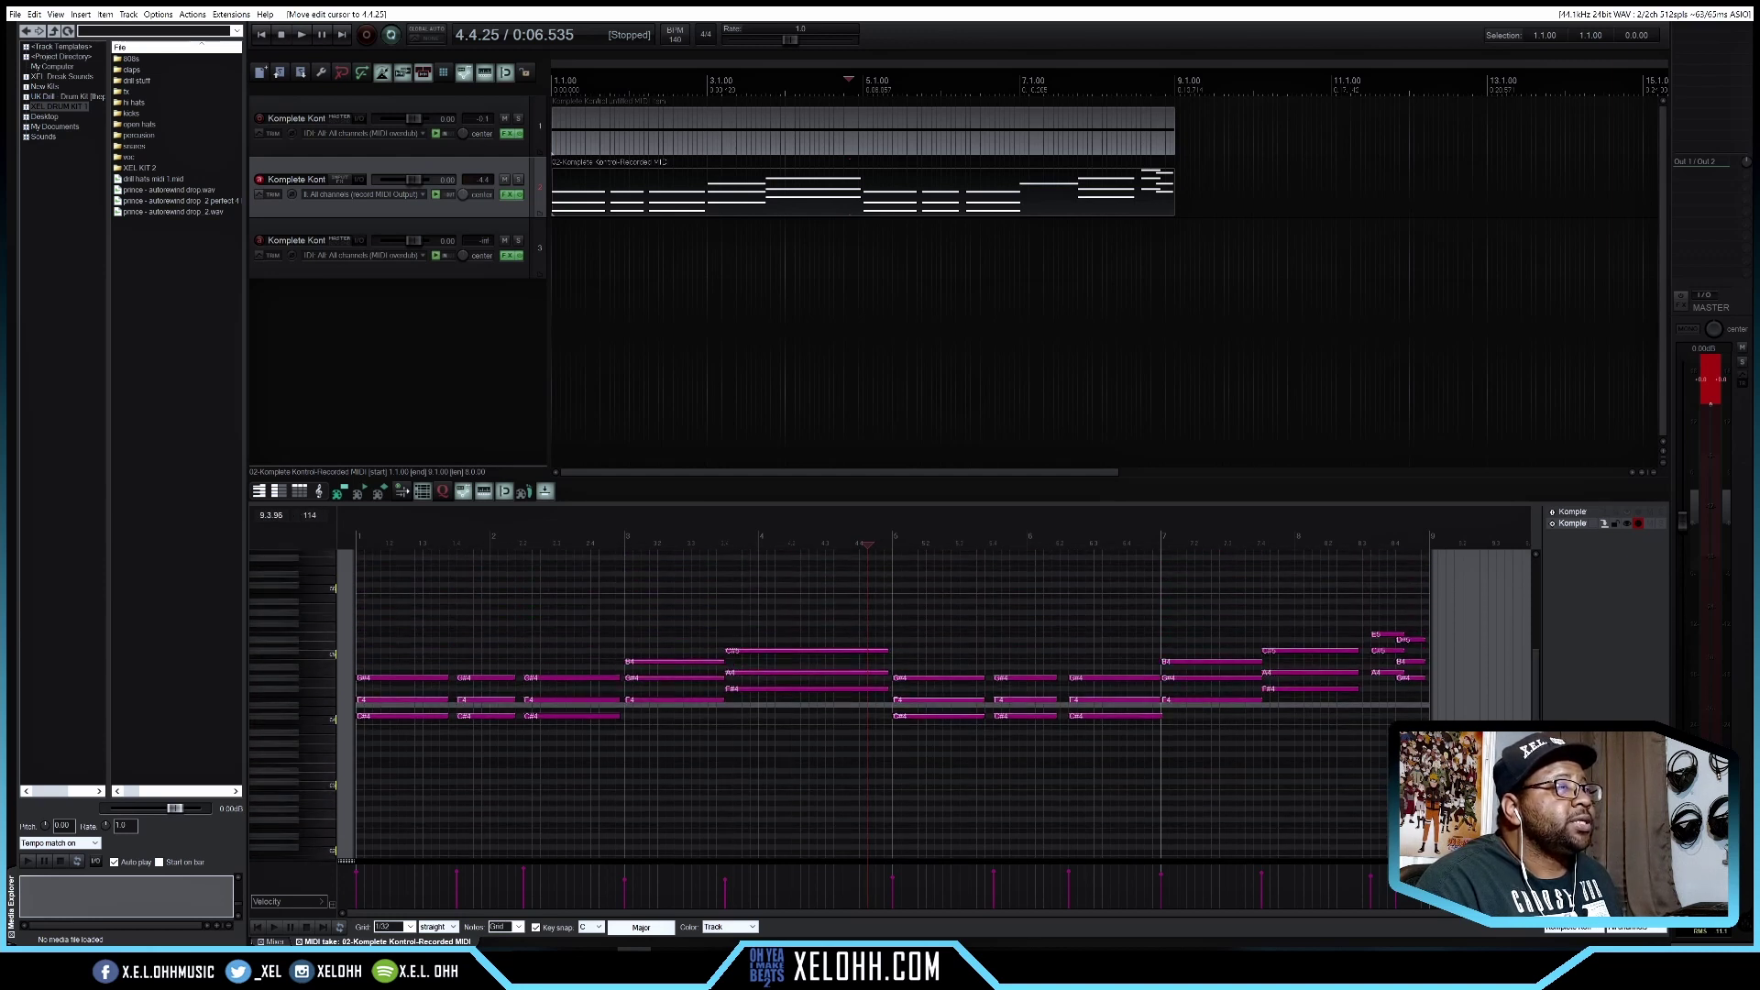
left_click(1536, 846)
left_click(1535, 846)
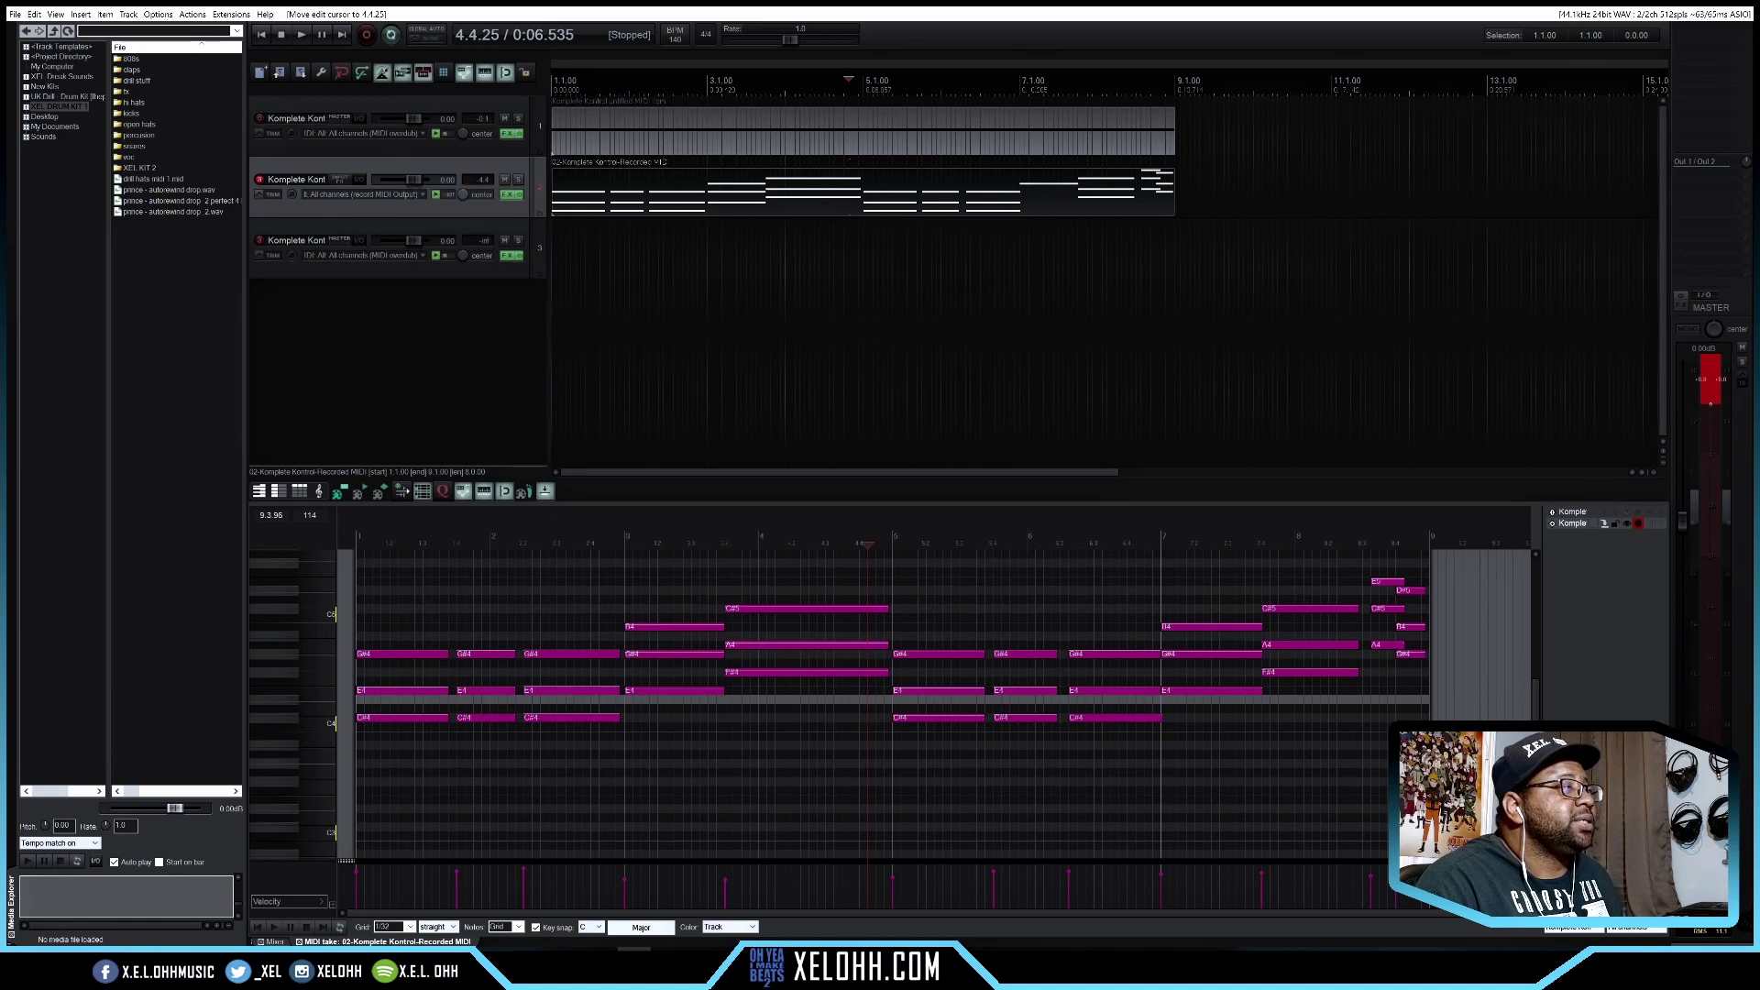
left_click(1536, 845)
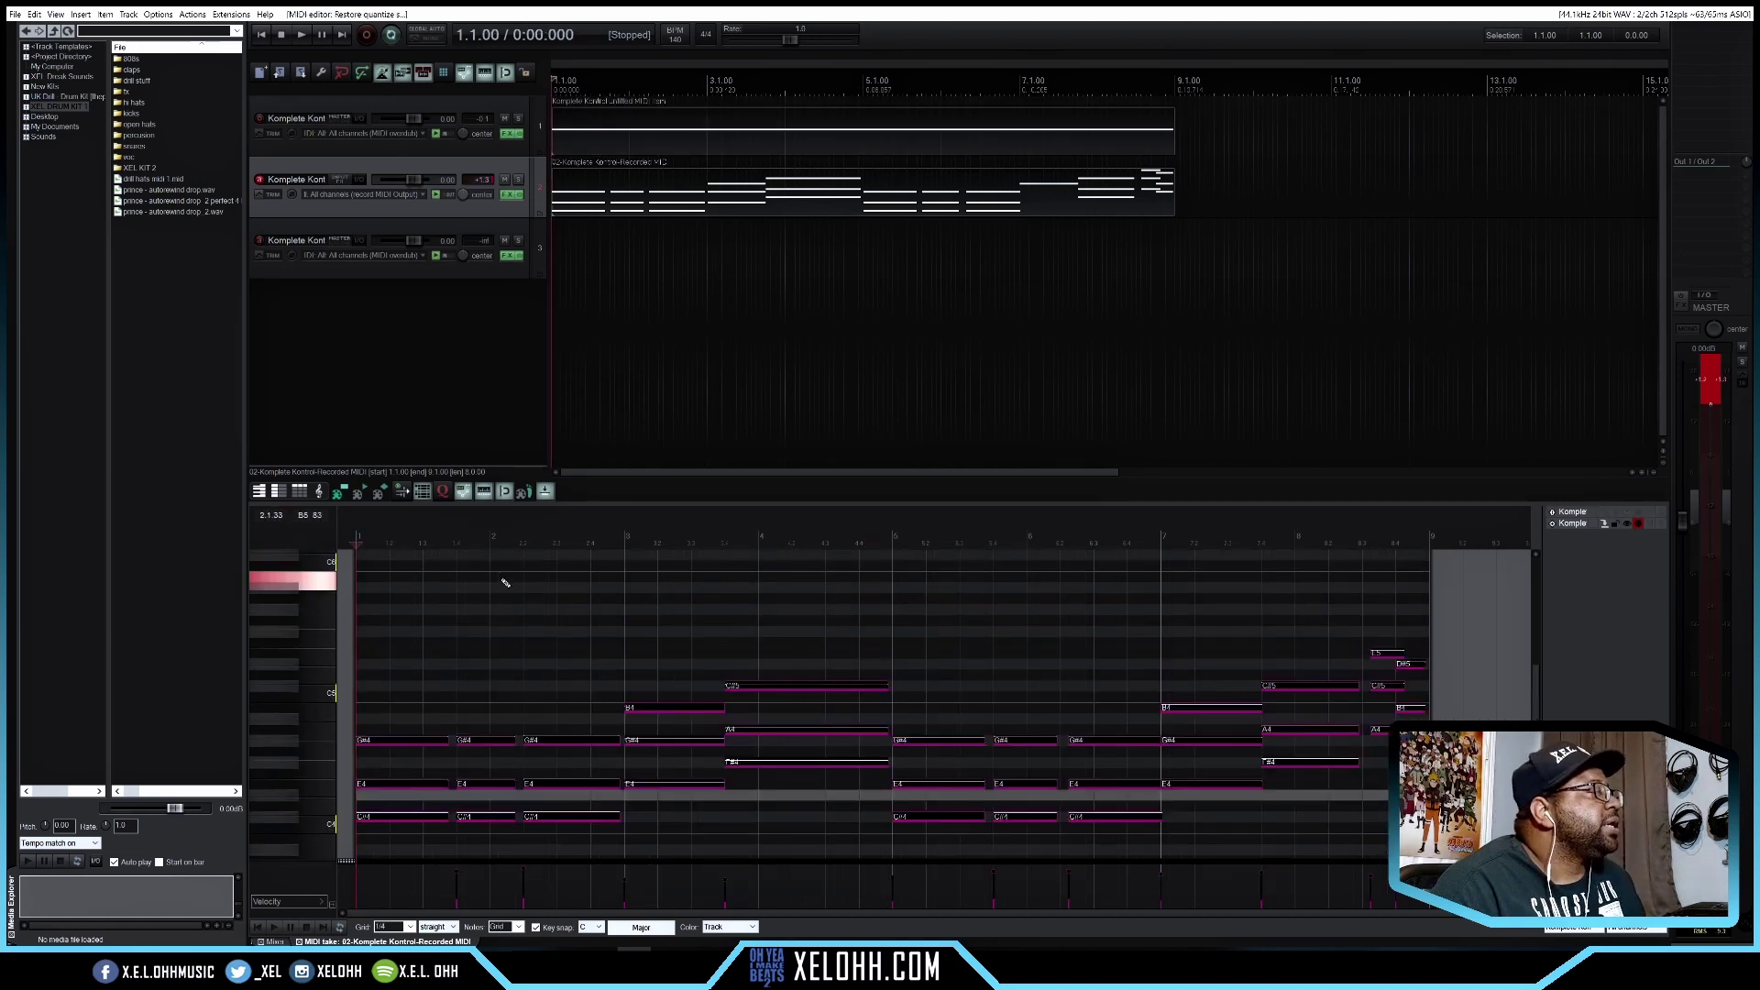
left_click(443, 492)
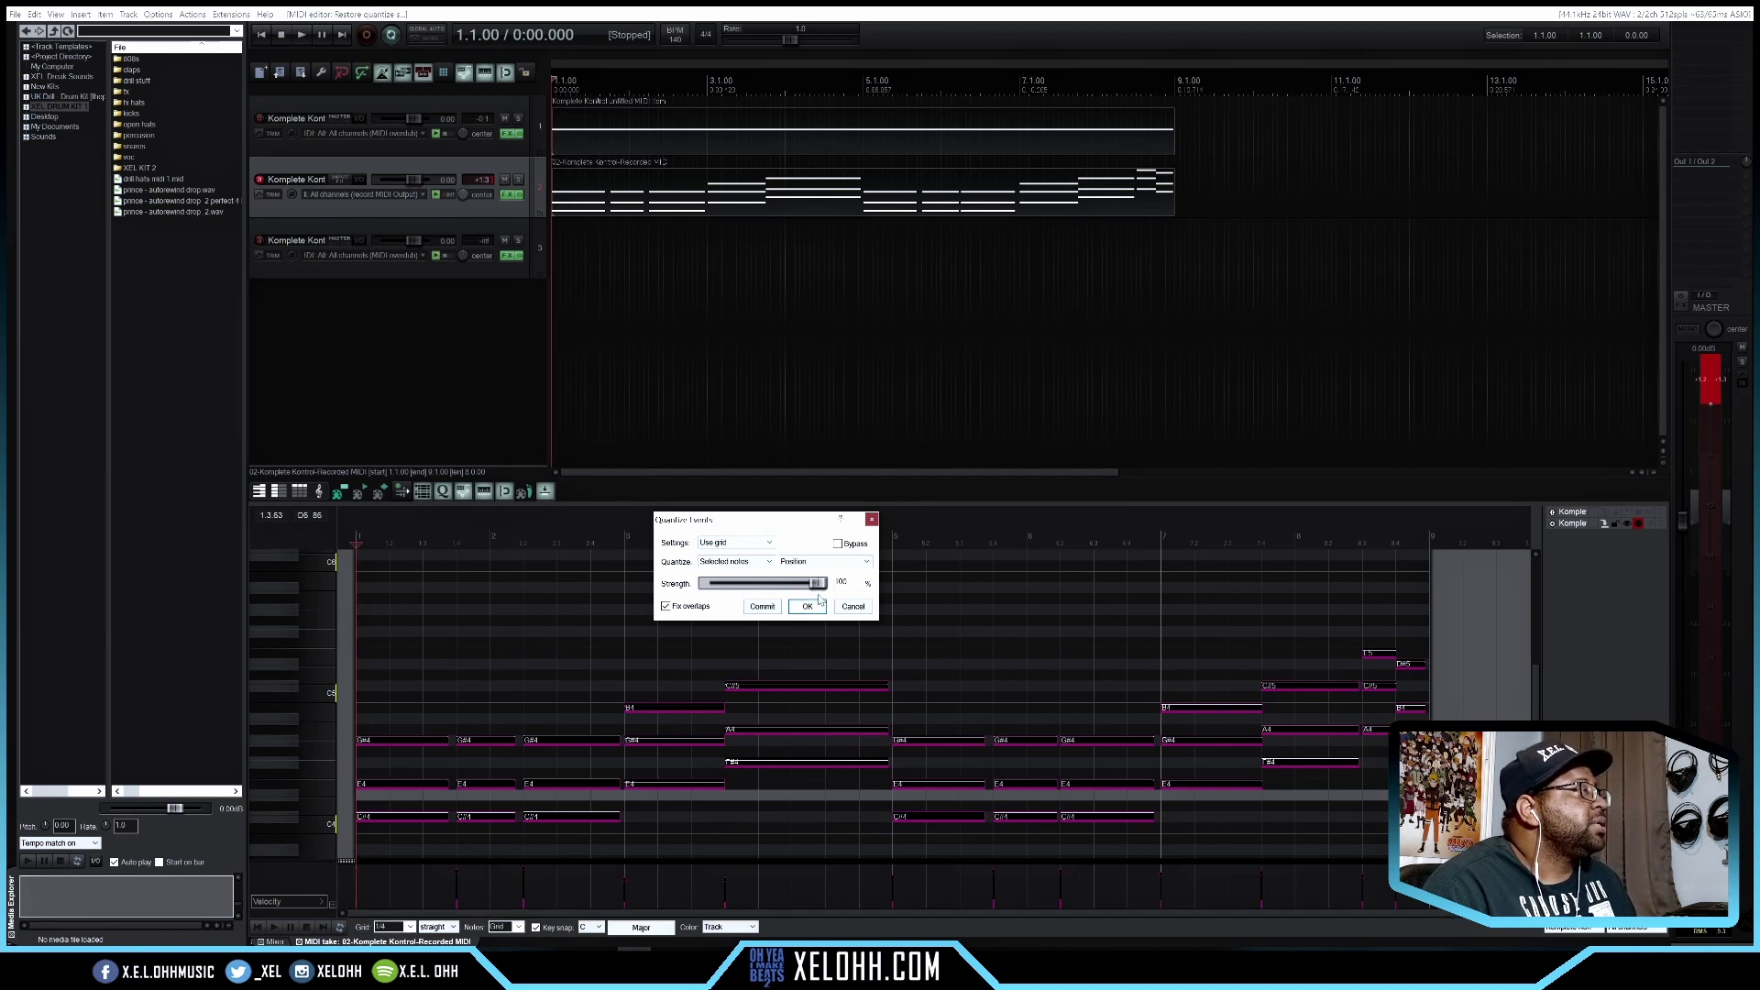
key("space")
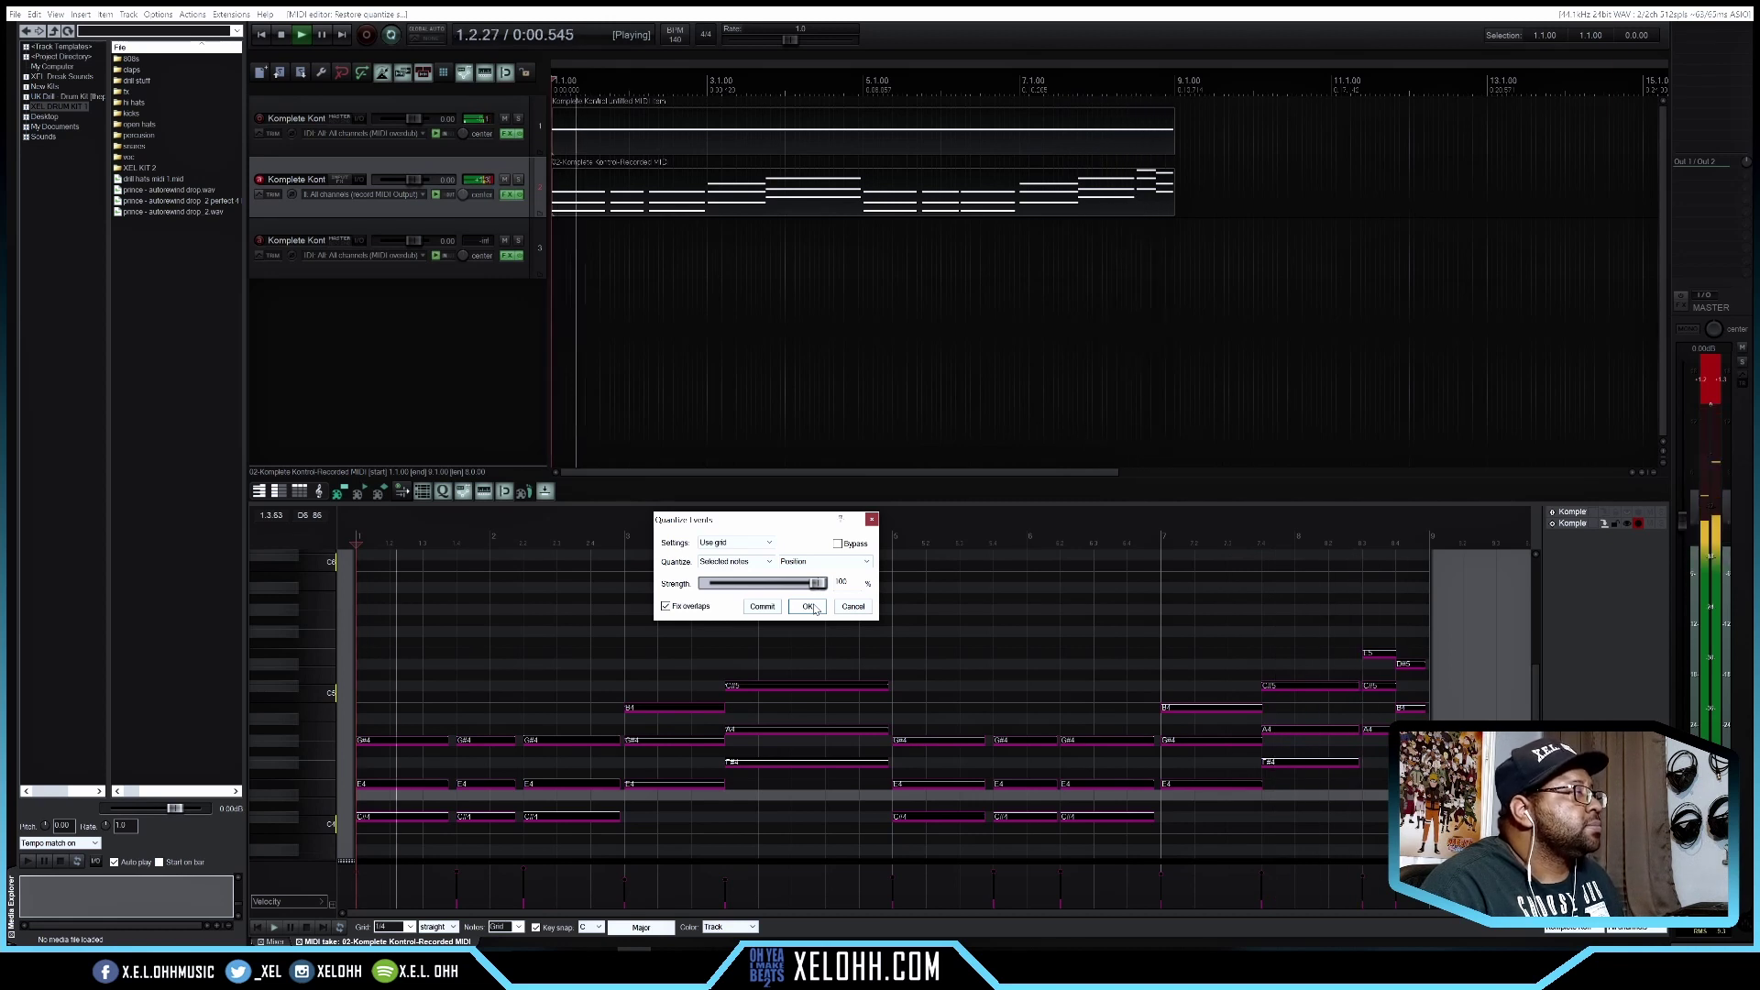
left_click(811, 607)
key("space")
Humanize the selected piano notes with 38% timing, 63% velocity and 16% timing bias, and play back the result
left_click_drag(1419, 836, 411, 644)
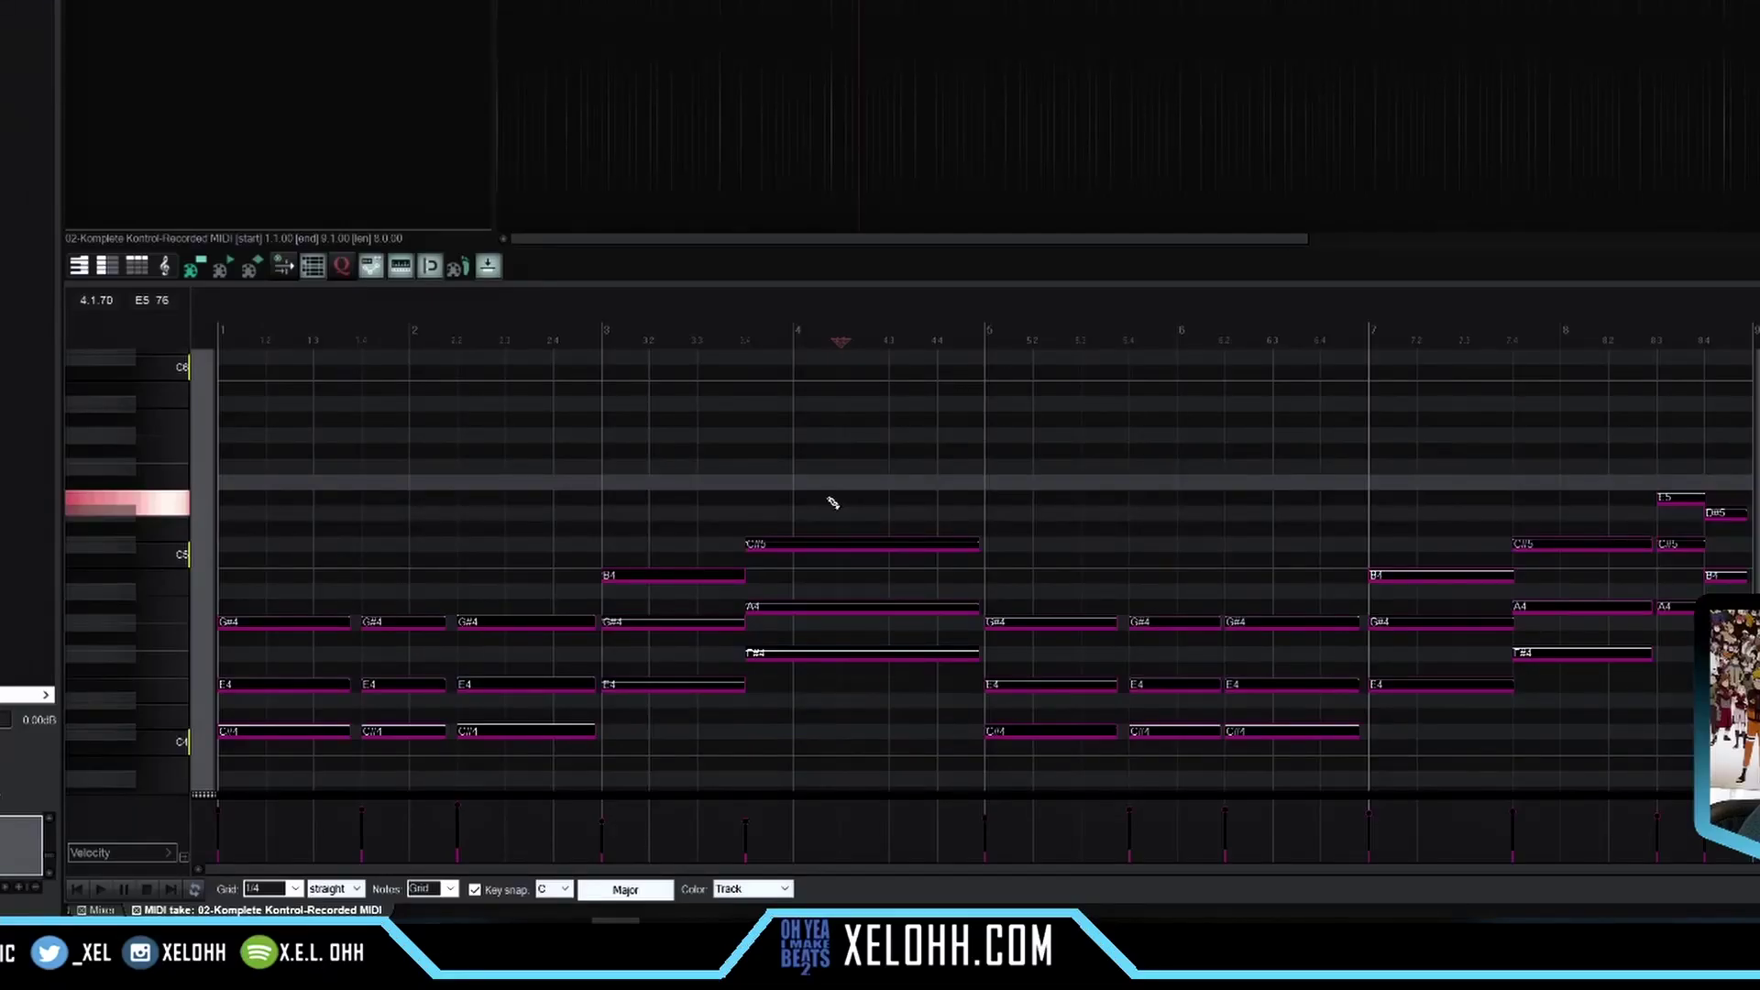
key("h")
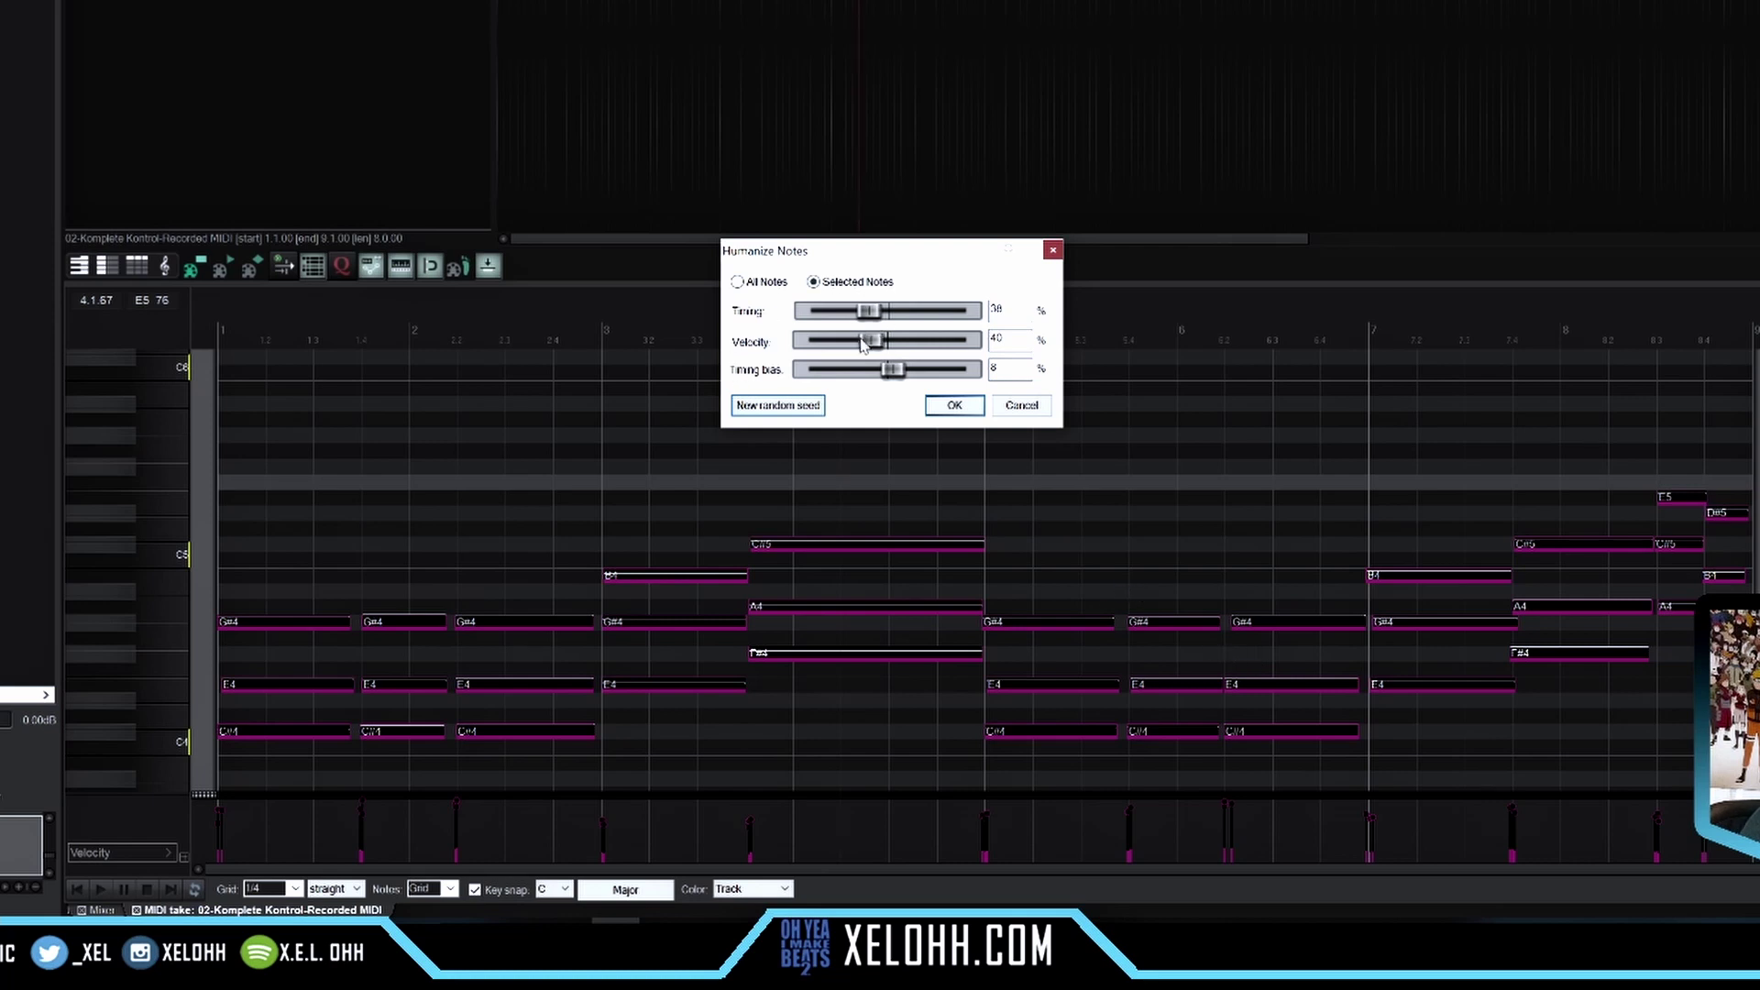
left_click_drag(862, 315, 910, 369)
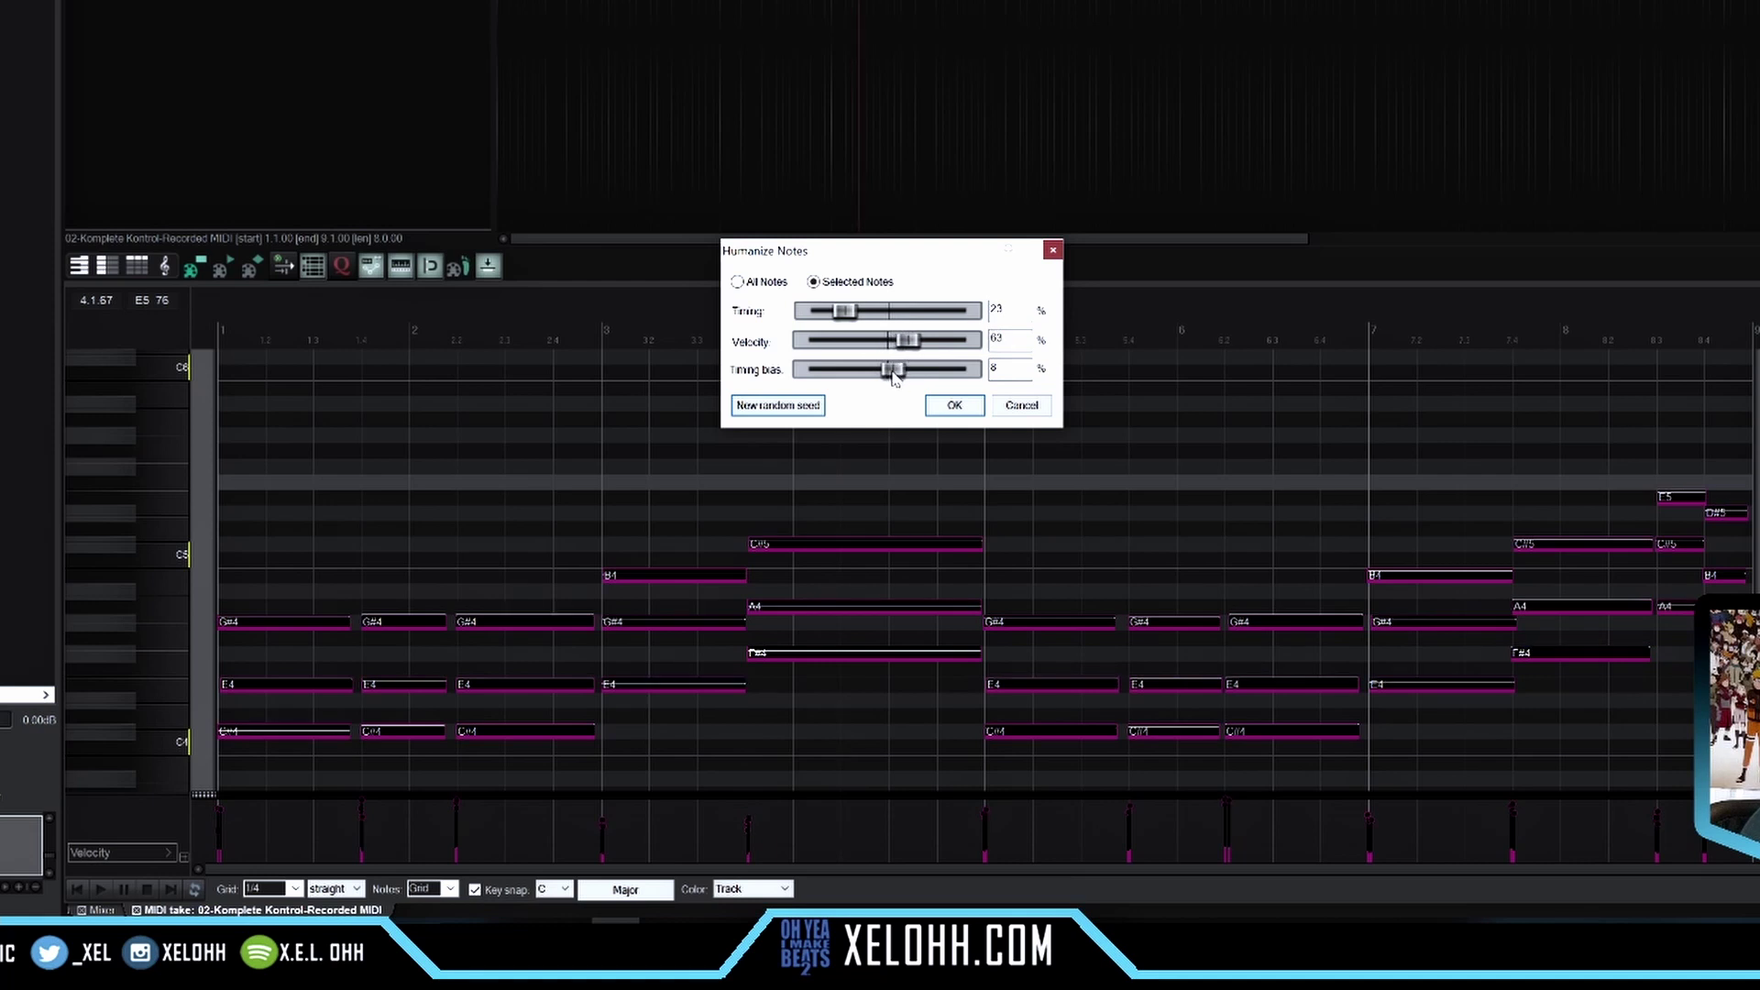
left_click_drag(886, 376, 903, 417)
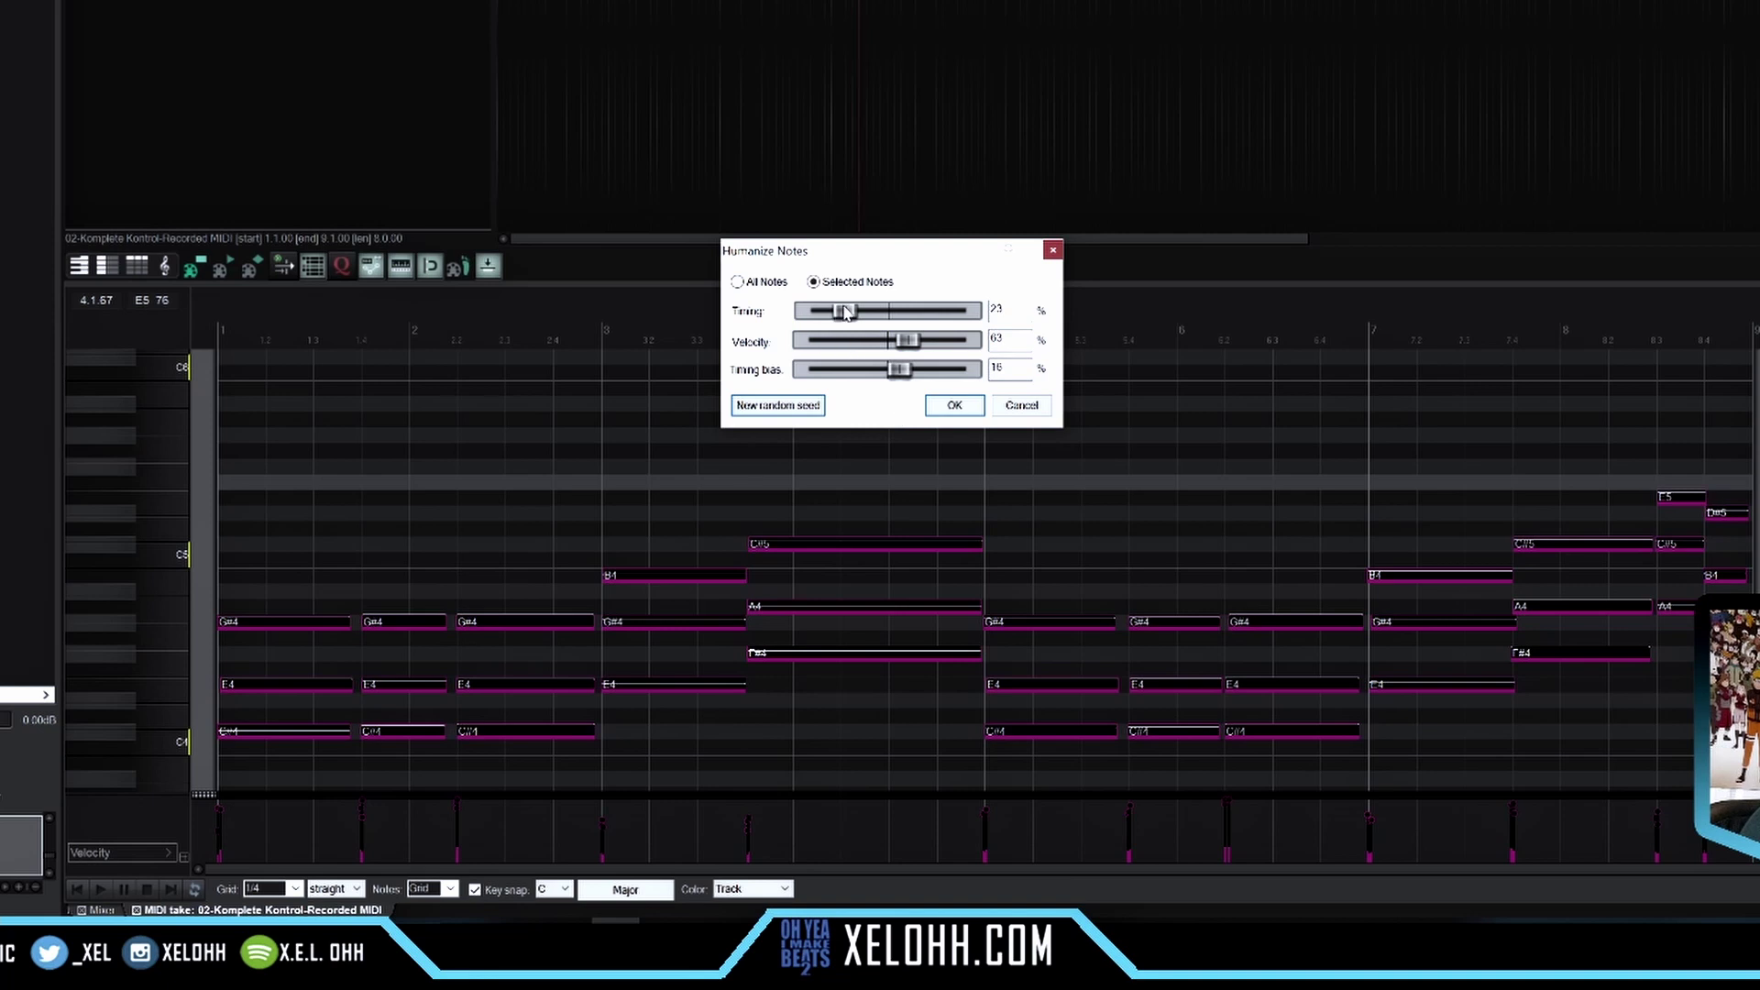
mouse_move(845, 311)
left_mouse_down()
mouse_move(900, 317)
mouse_move(873, 322)
left_mouse_up()
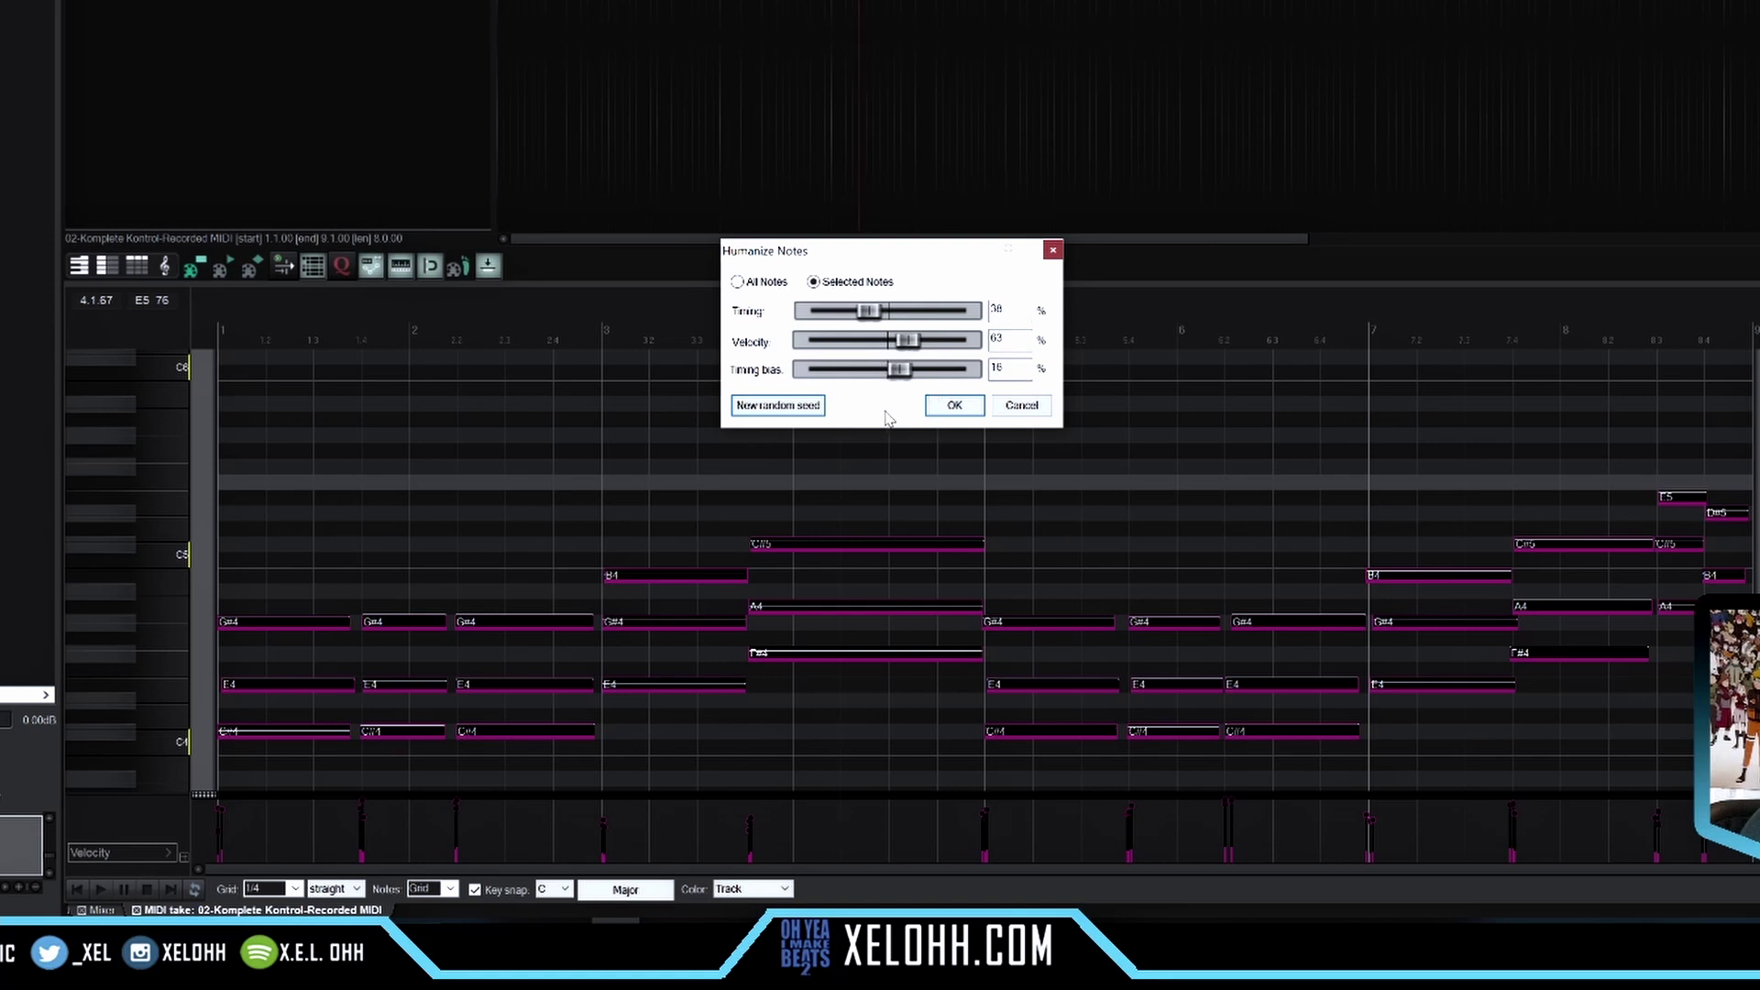
left_click(954, 406)
key("space")
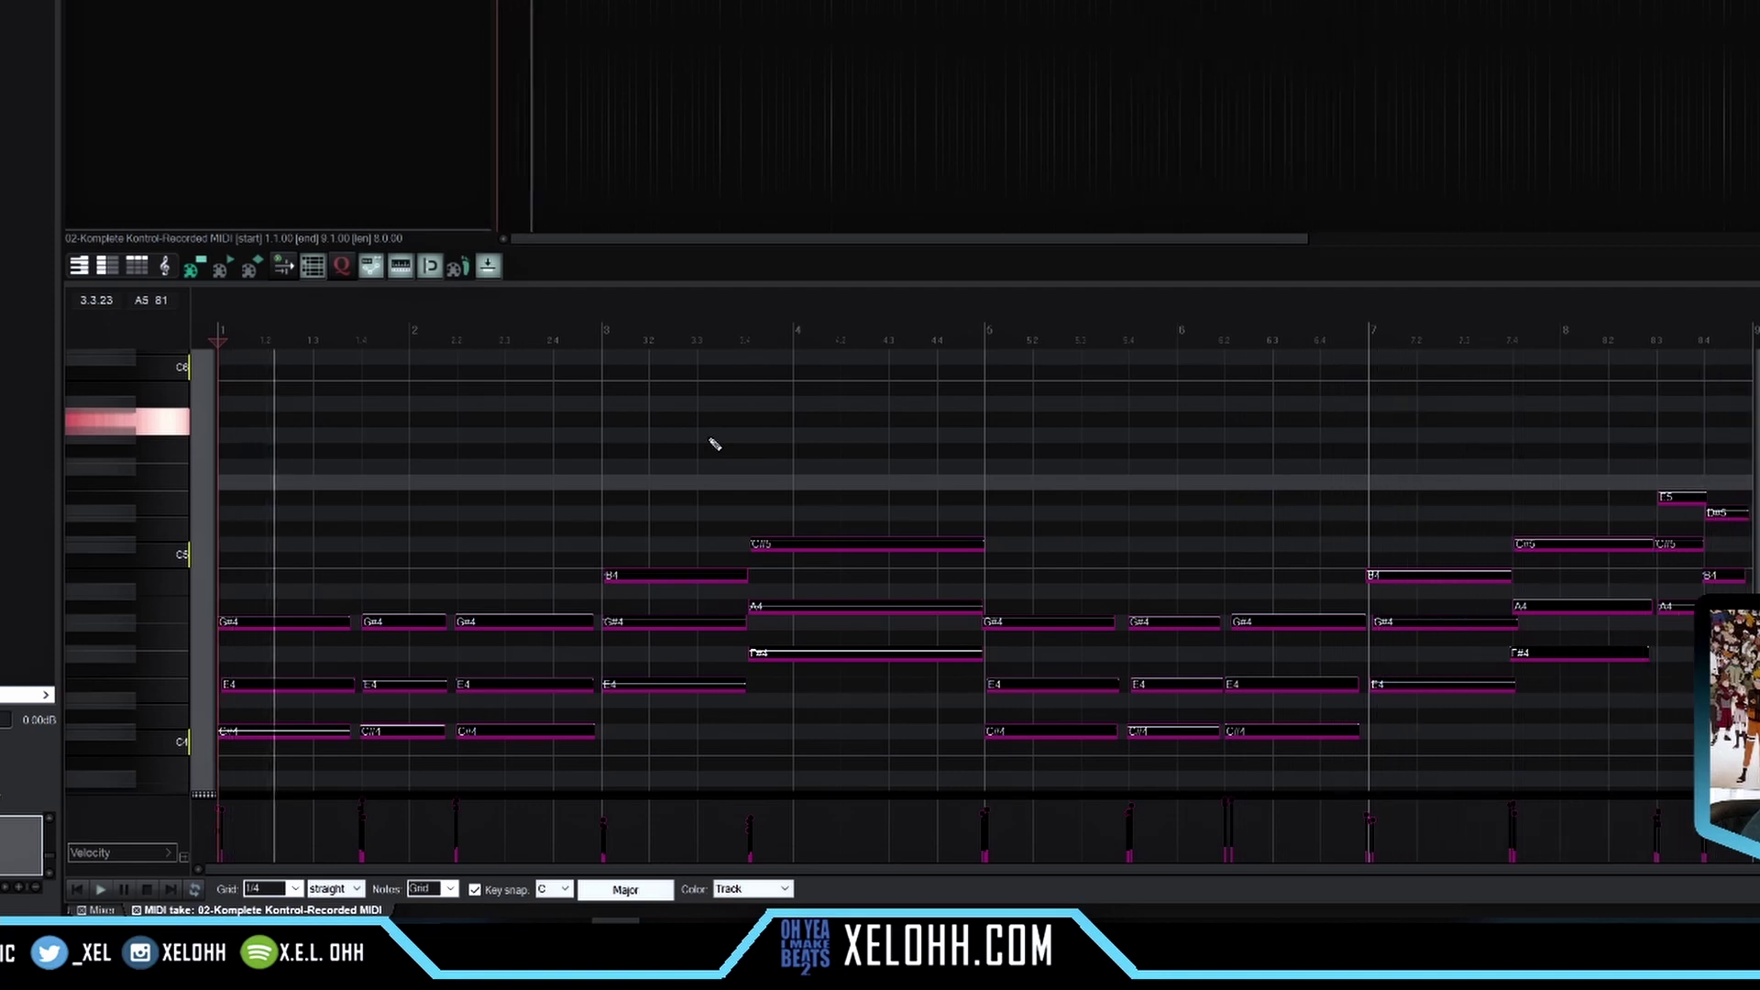
key("space")
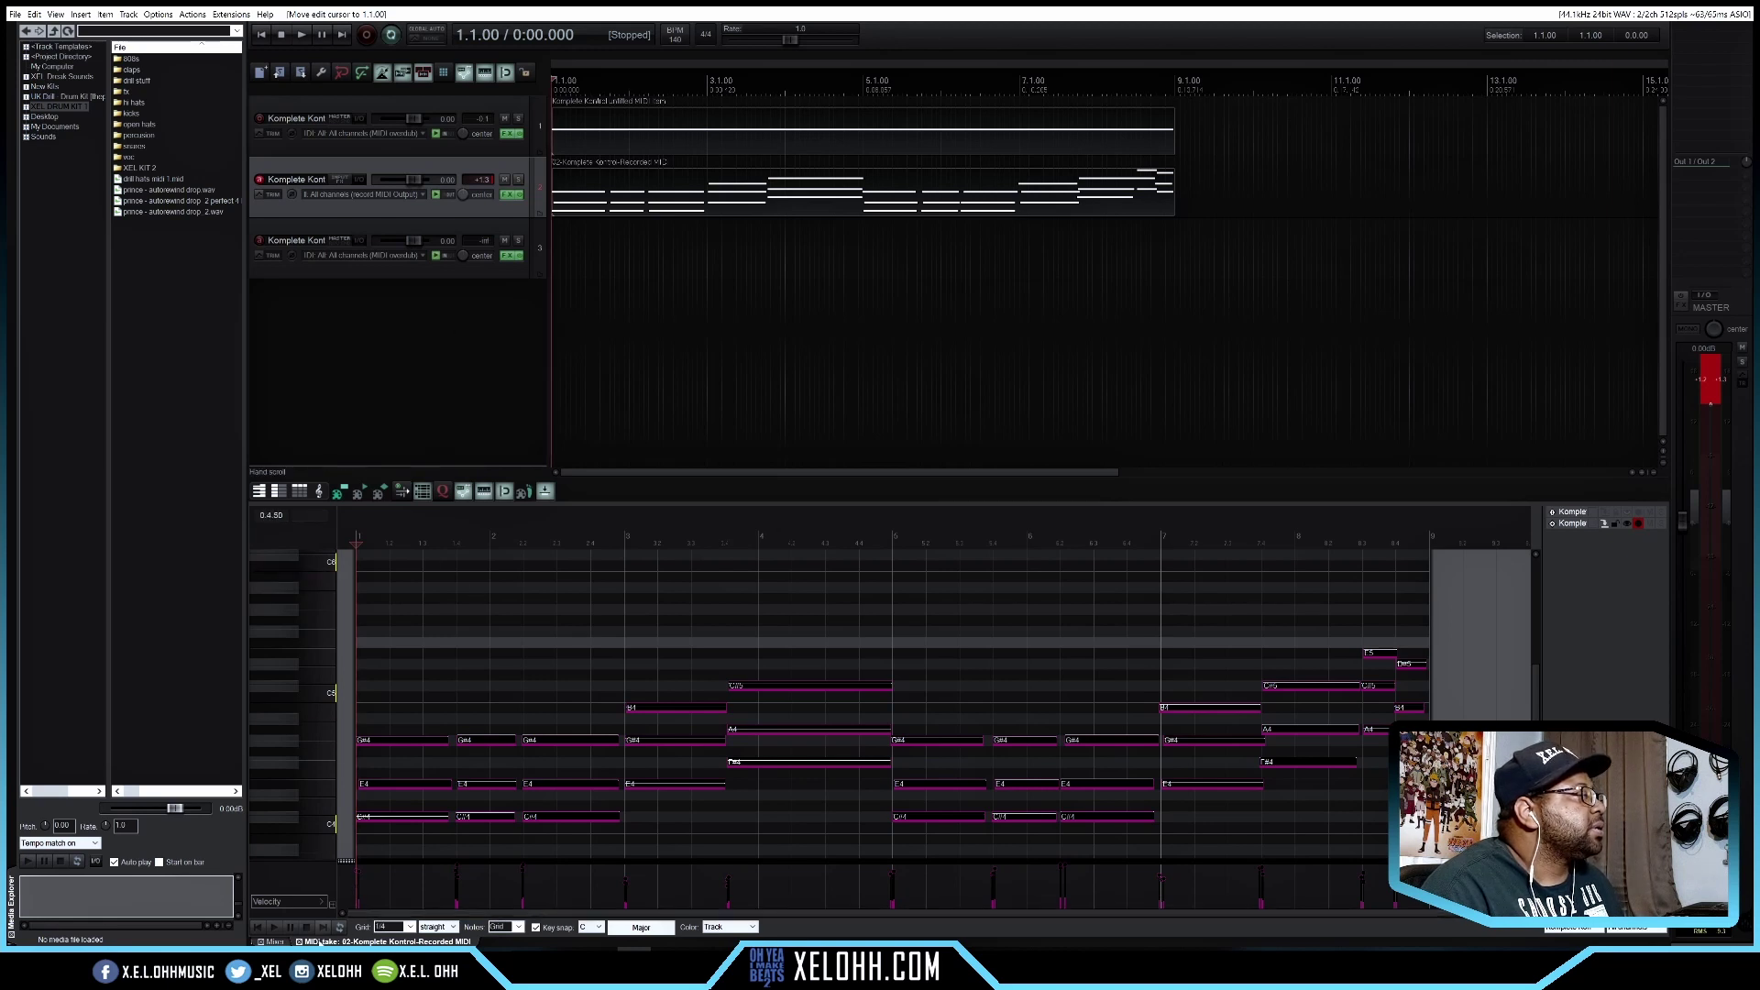
Return to the mixer, open the third track's Komplete Kontrol instrument and move its window below the track area
left_click(275, 941)
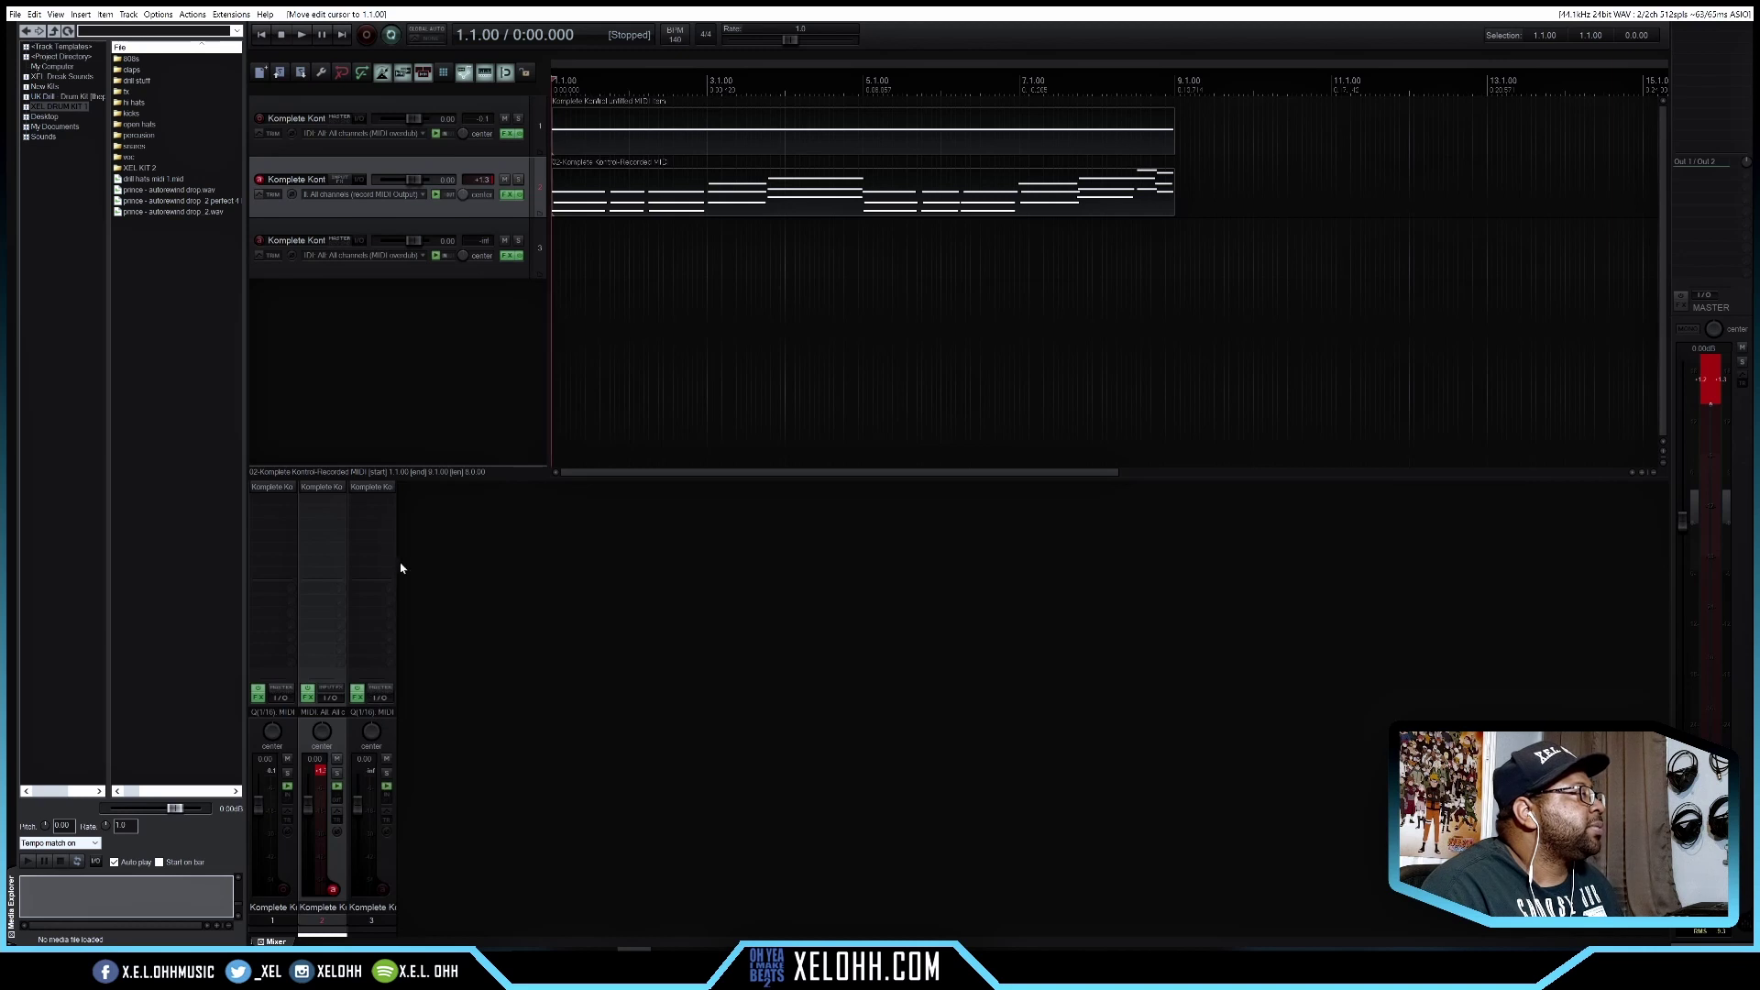
left_click(368, 488)
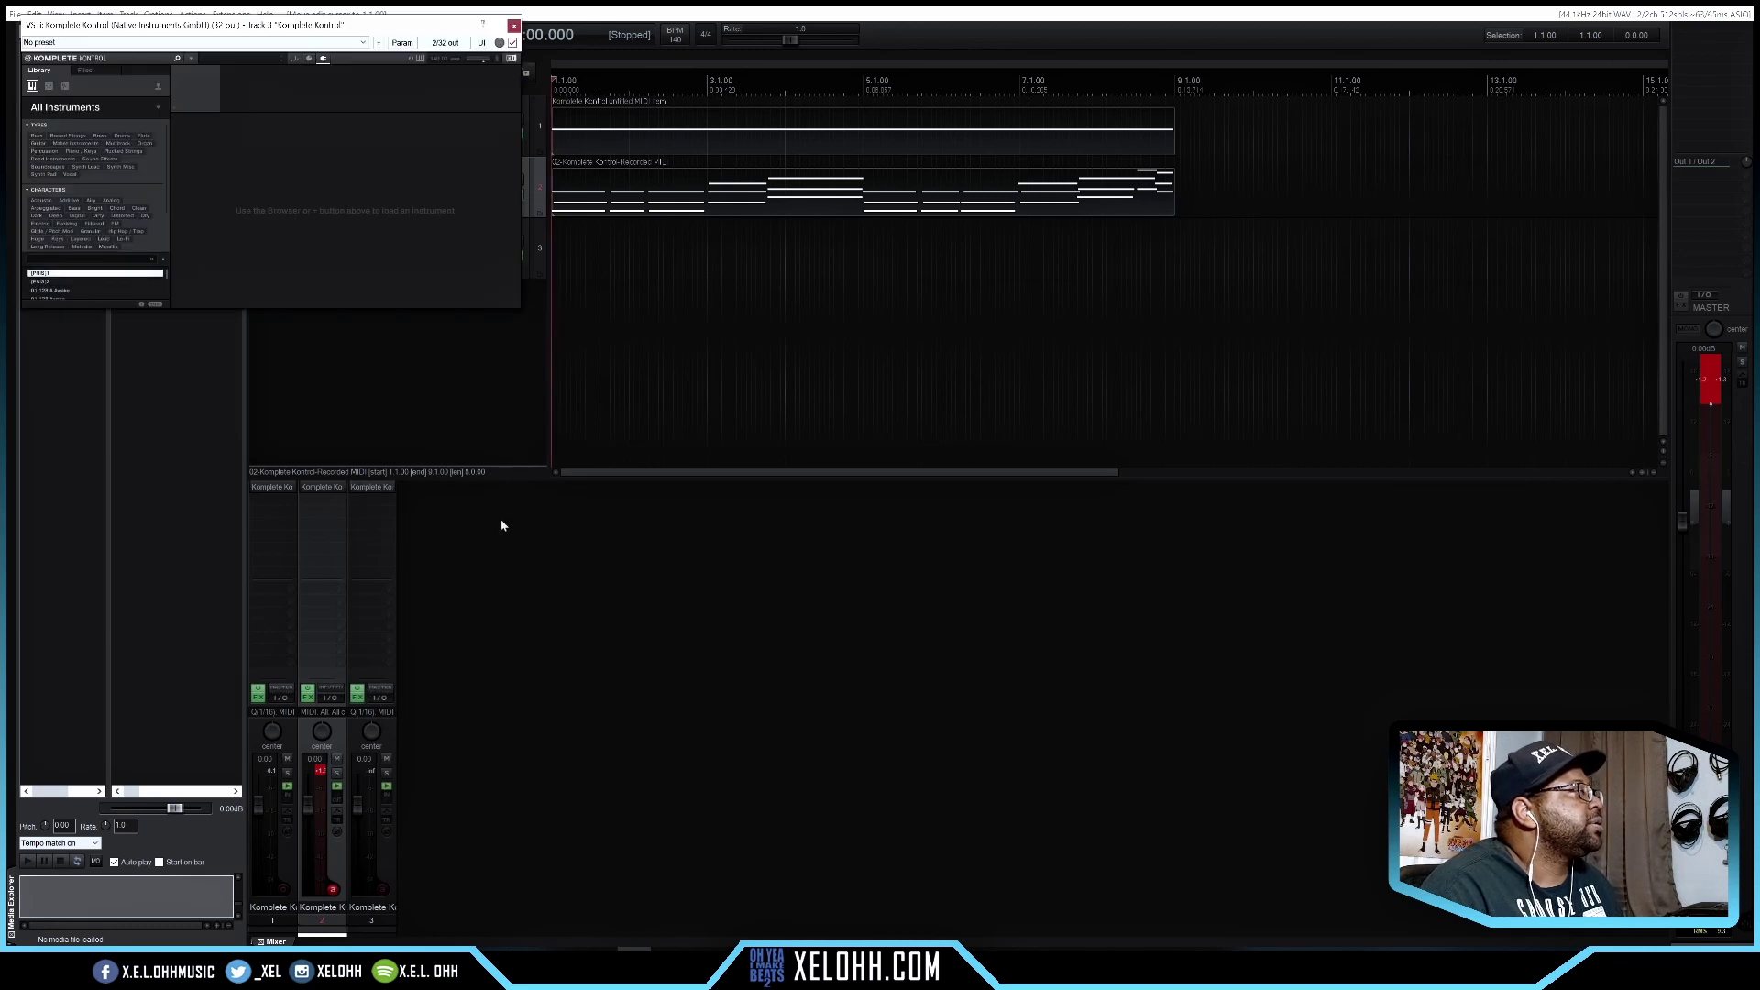
left_click_drag(238, 30, 699, 423)
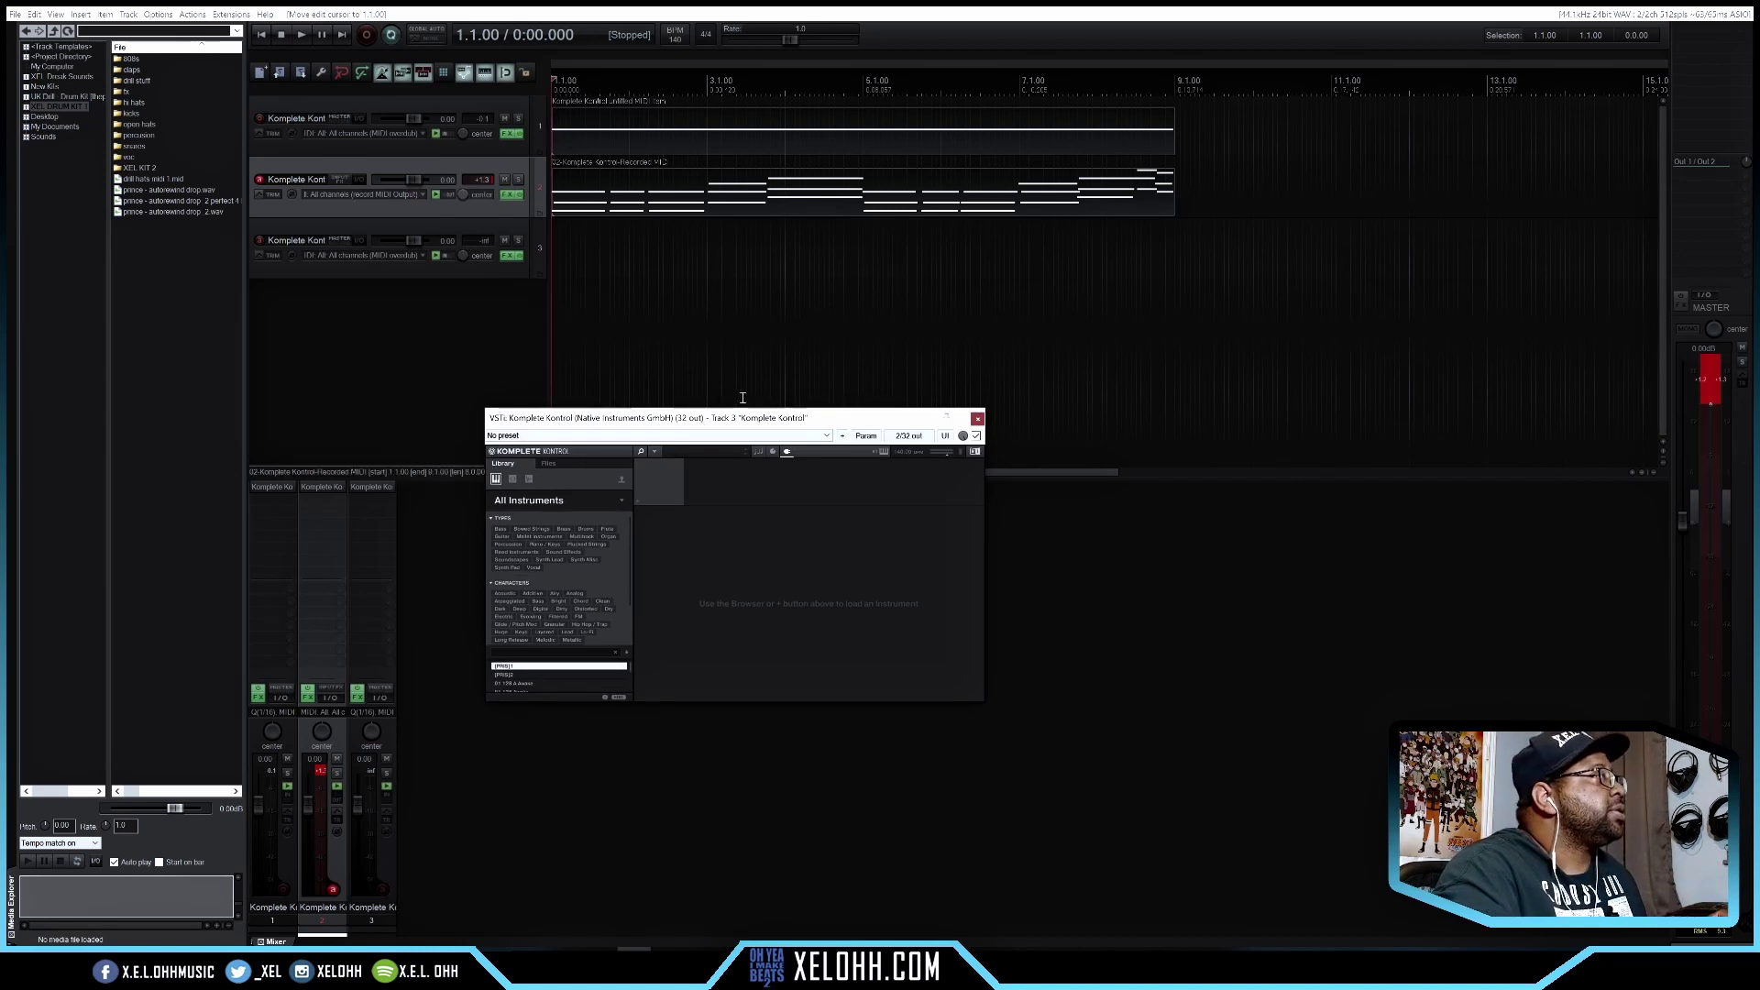
Select the third track and audition the ProjectSAM TFO presets, stopping on the Luminous preset
key("Up")
key("Down")
key("Down")
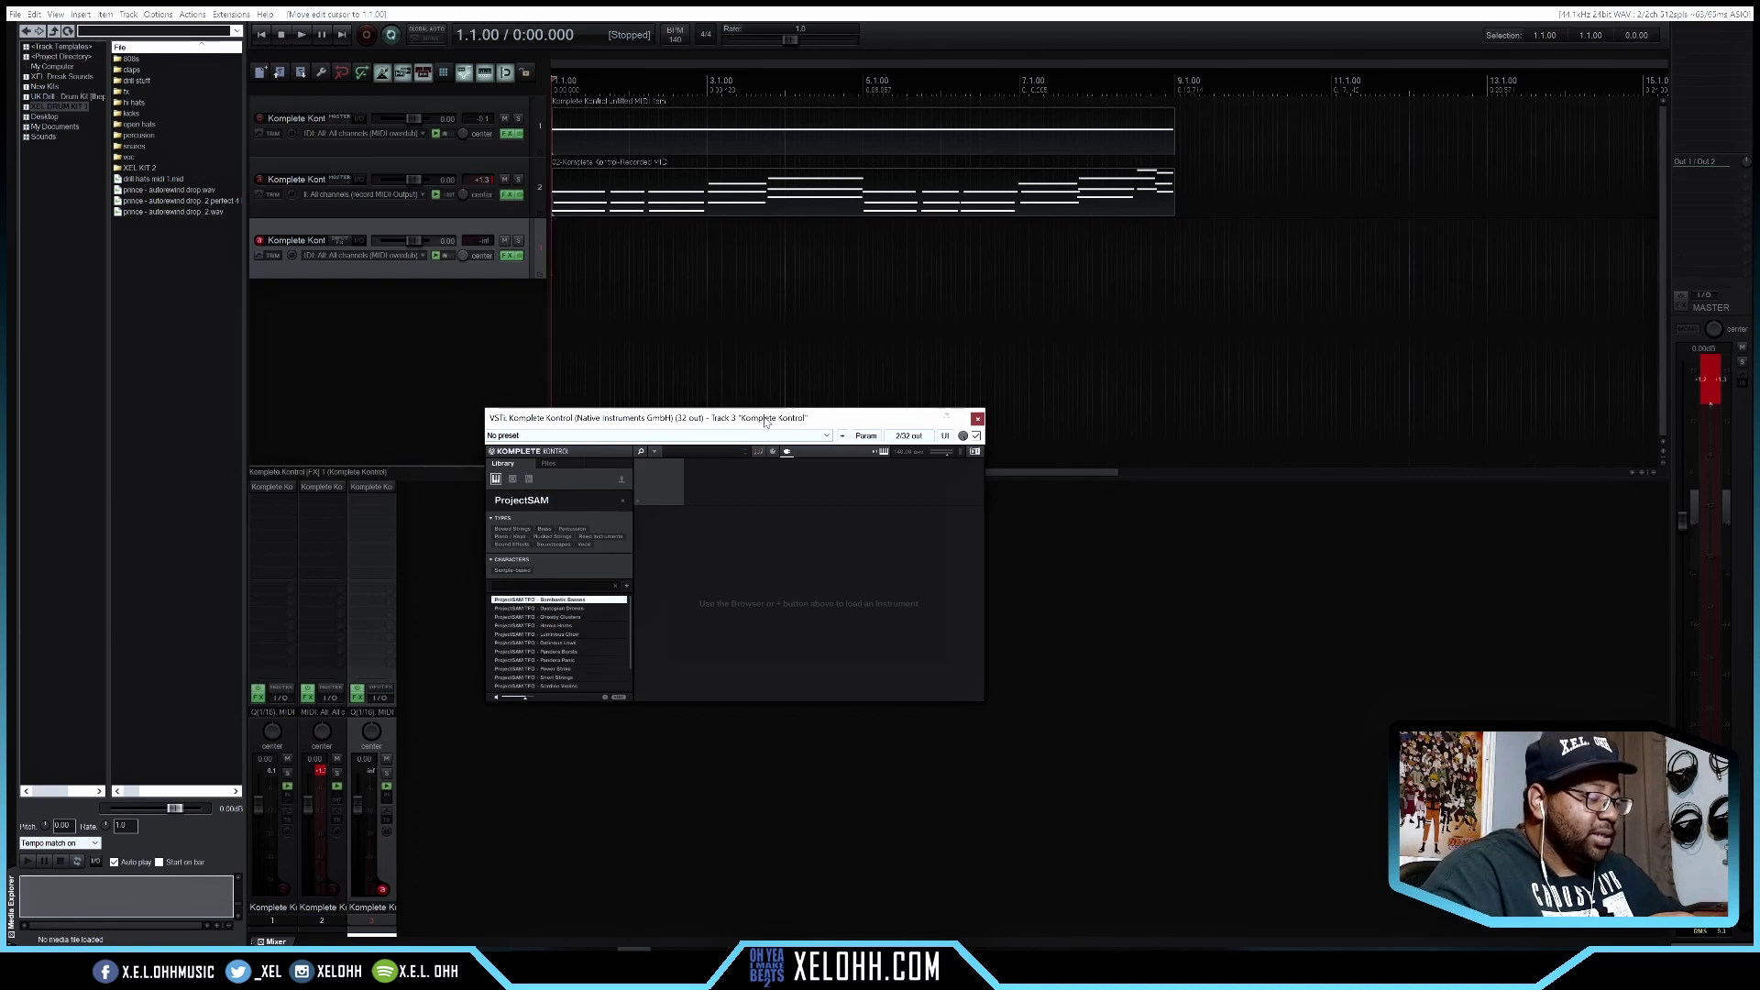
key("Down")
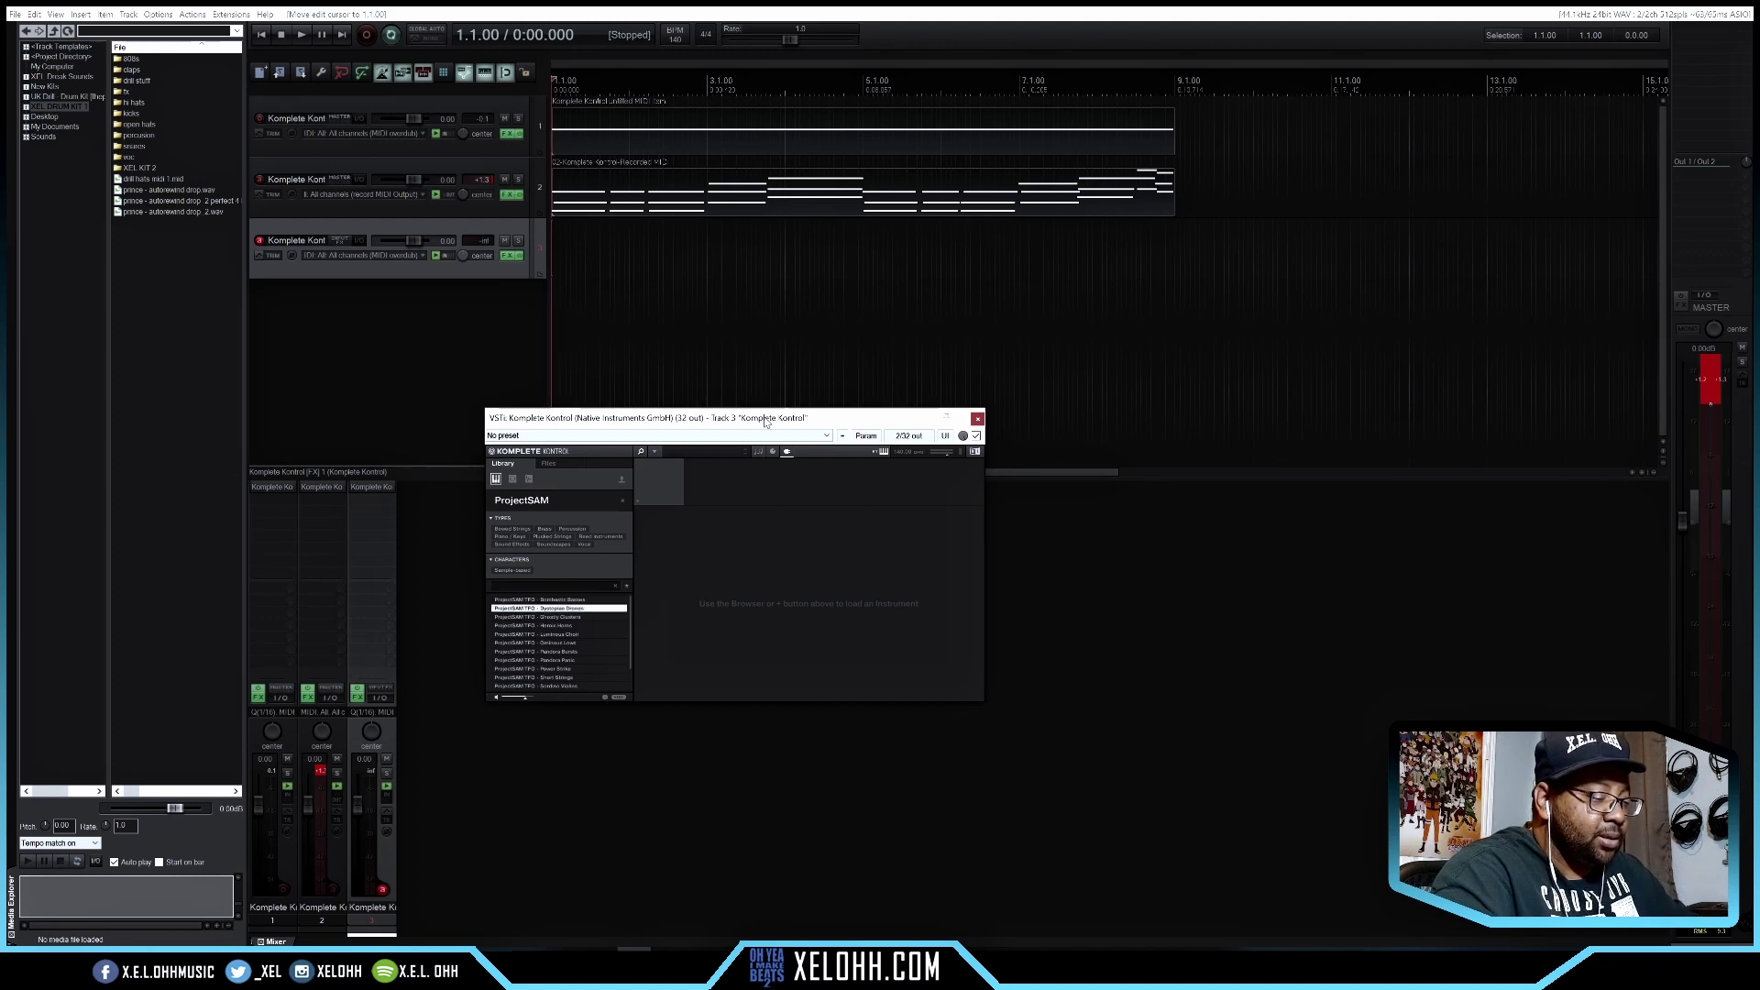
key("Down")
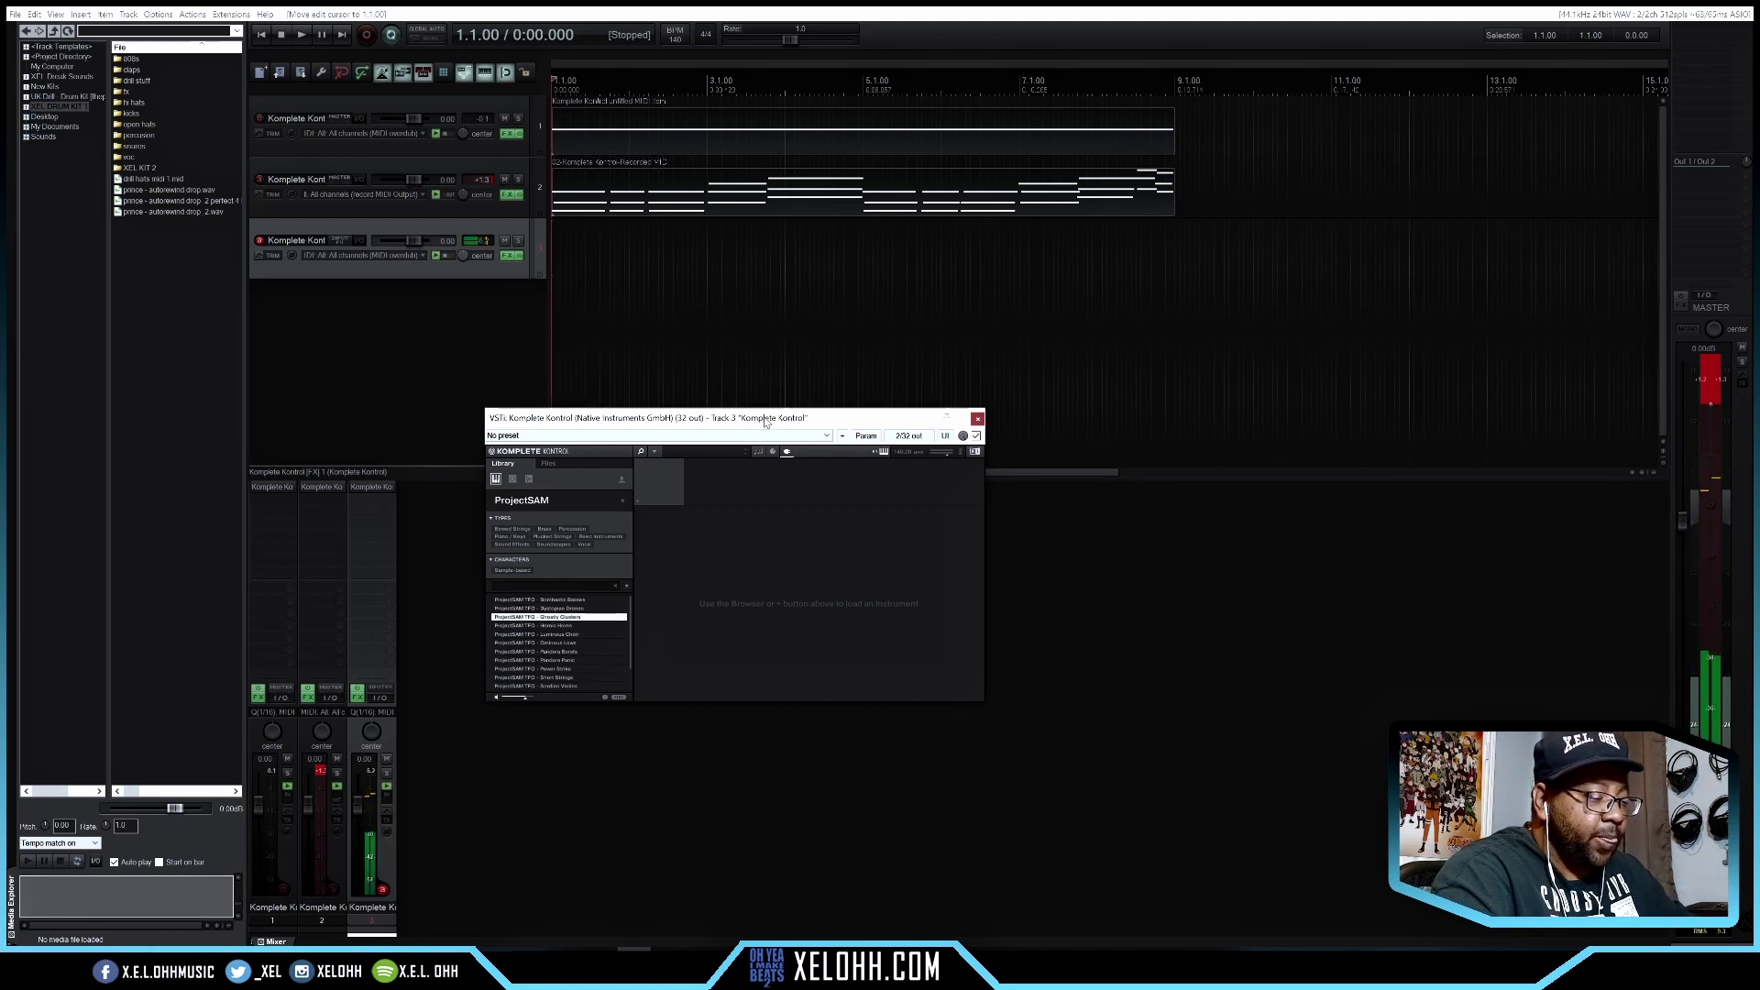
key("Down")
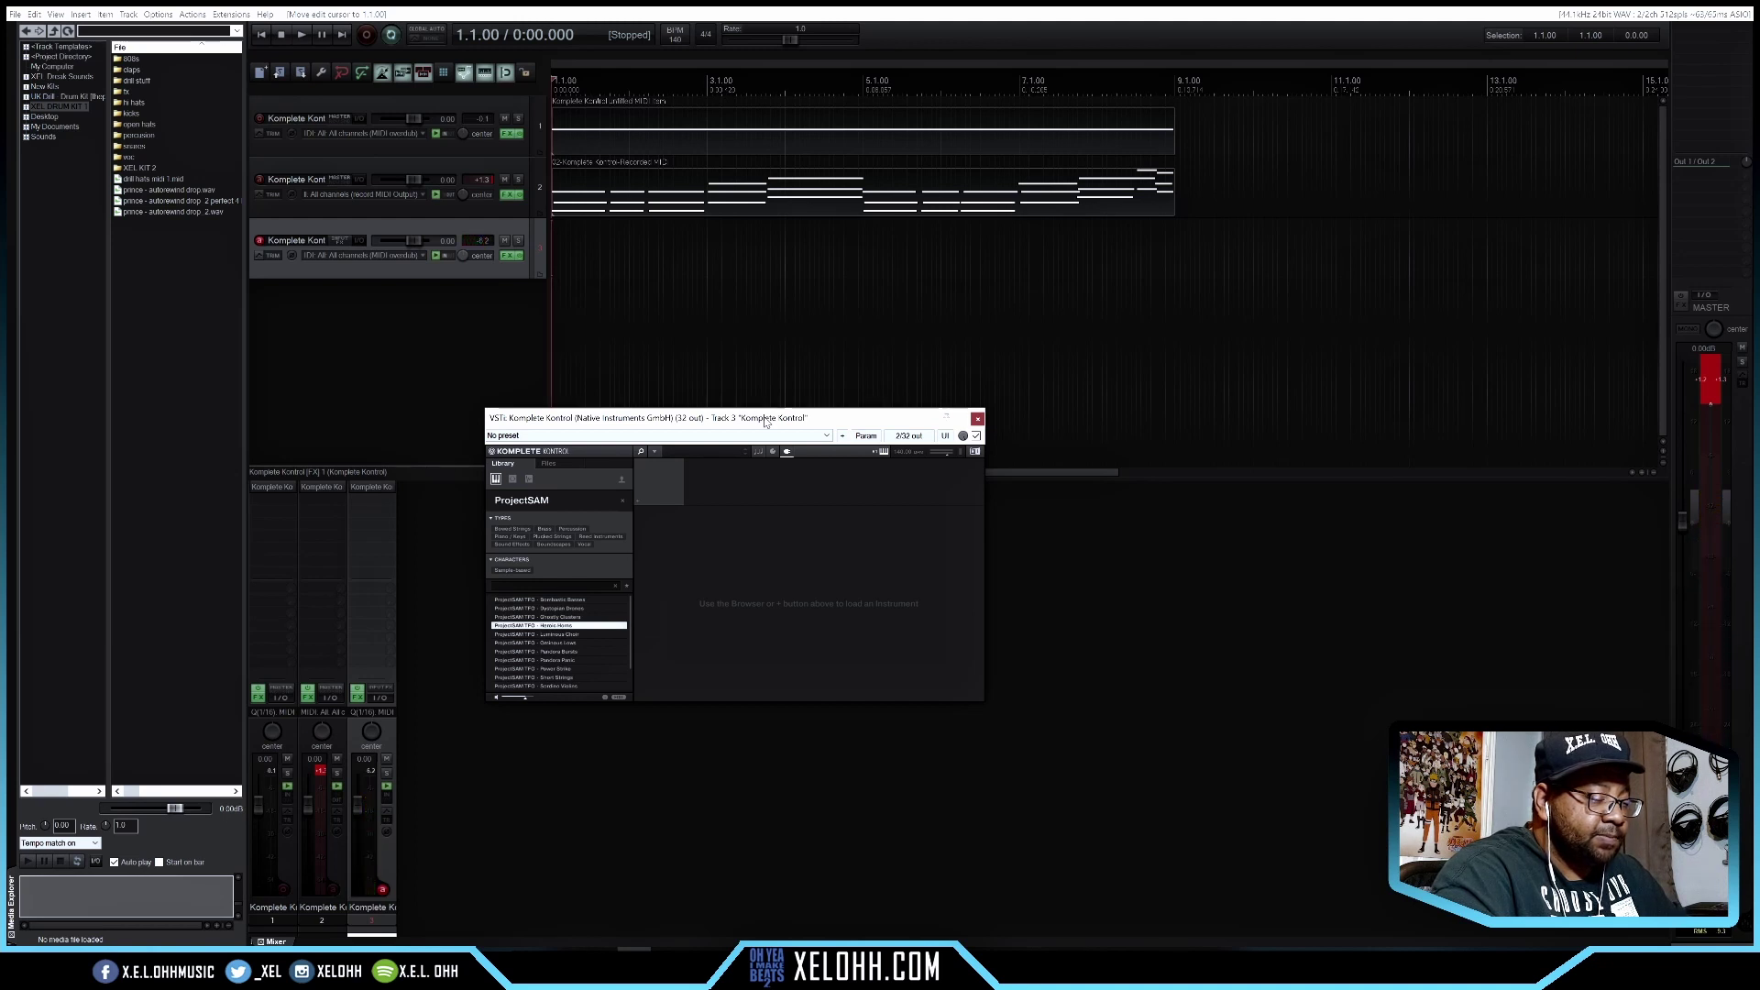
key("Down")
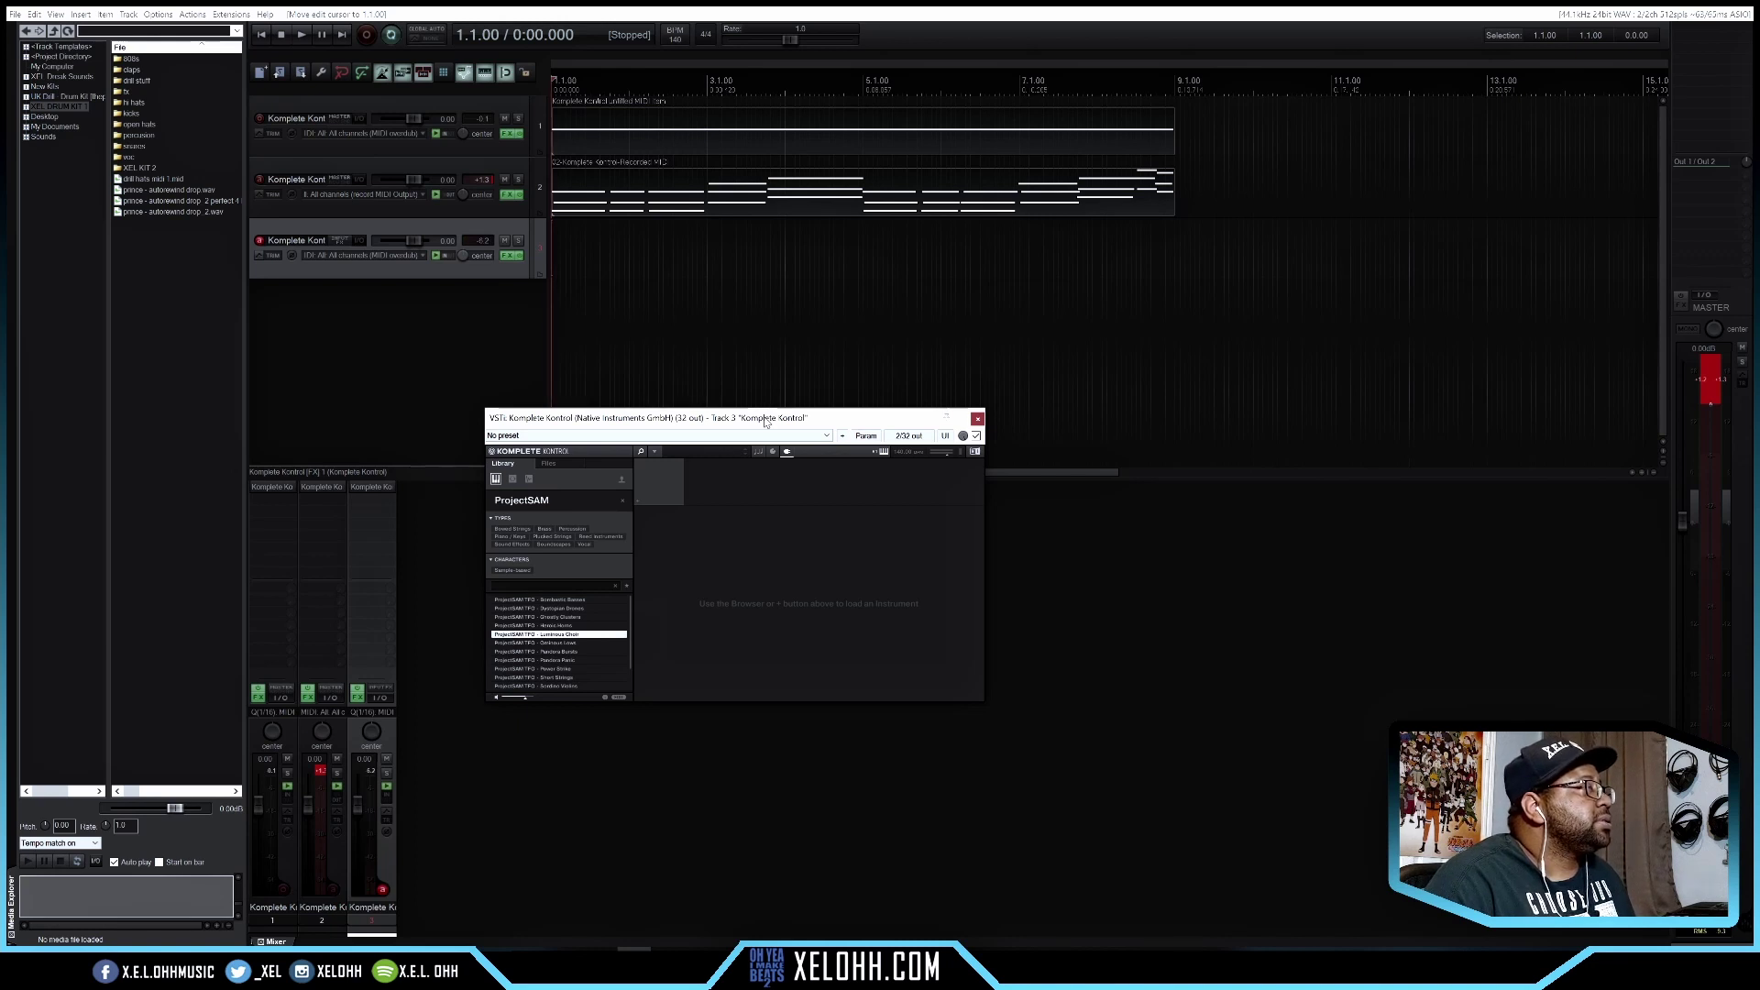
Copy the second track's piano item onto the third track at 1.1.00 and play the arrangement from the start
left_click(584, 210)
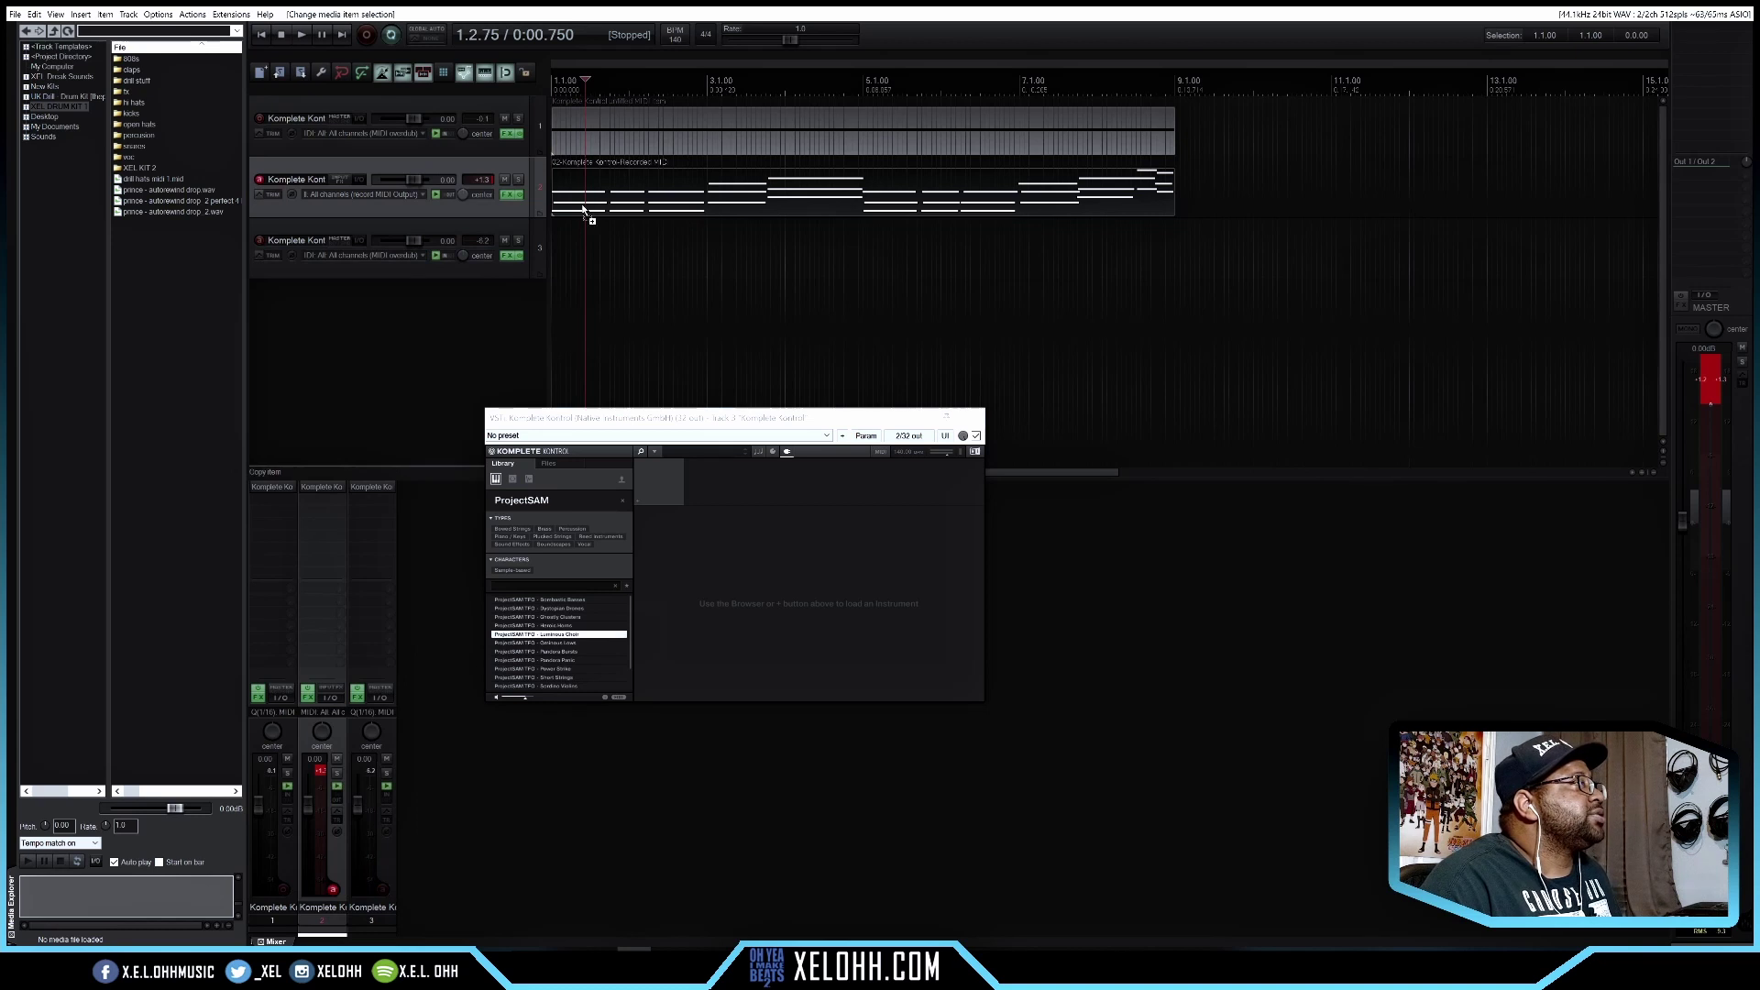
left_click_drag(579, 218, 573, 235)
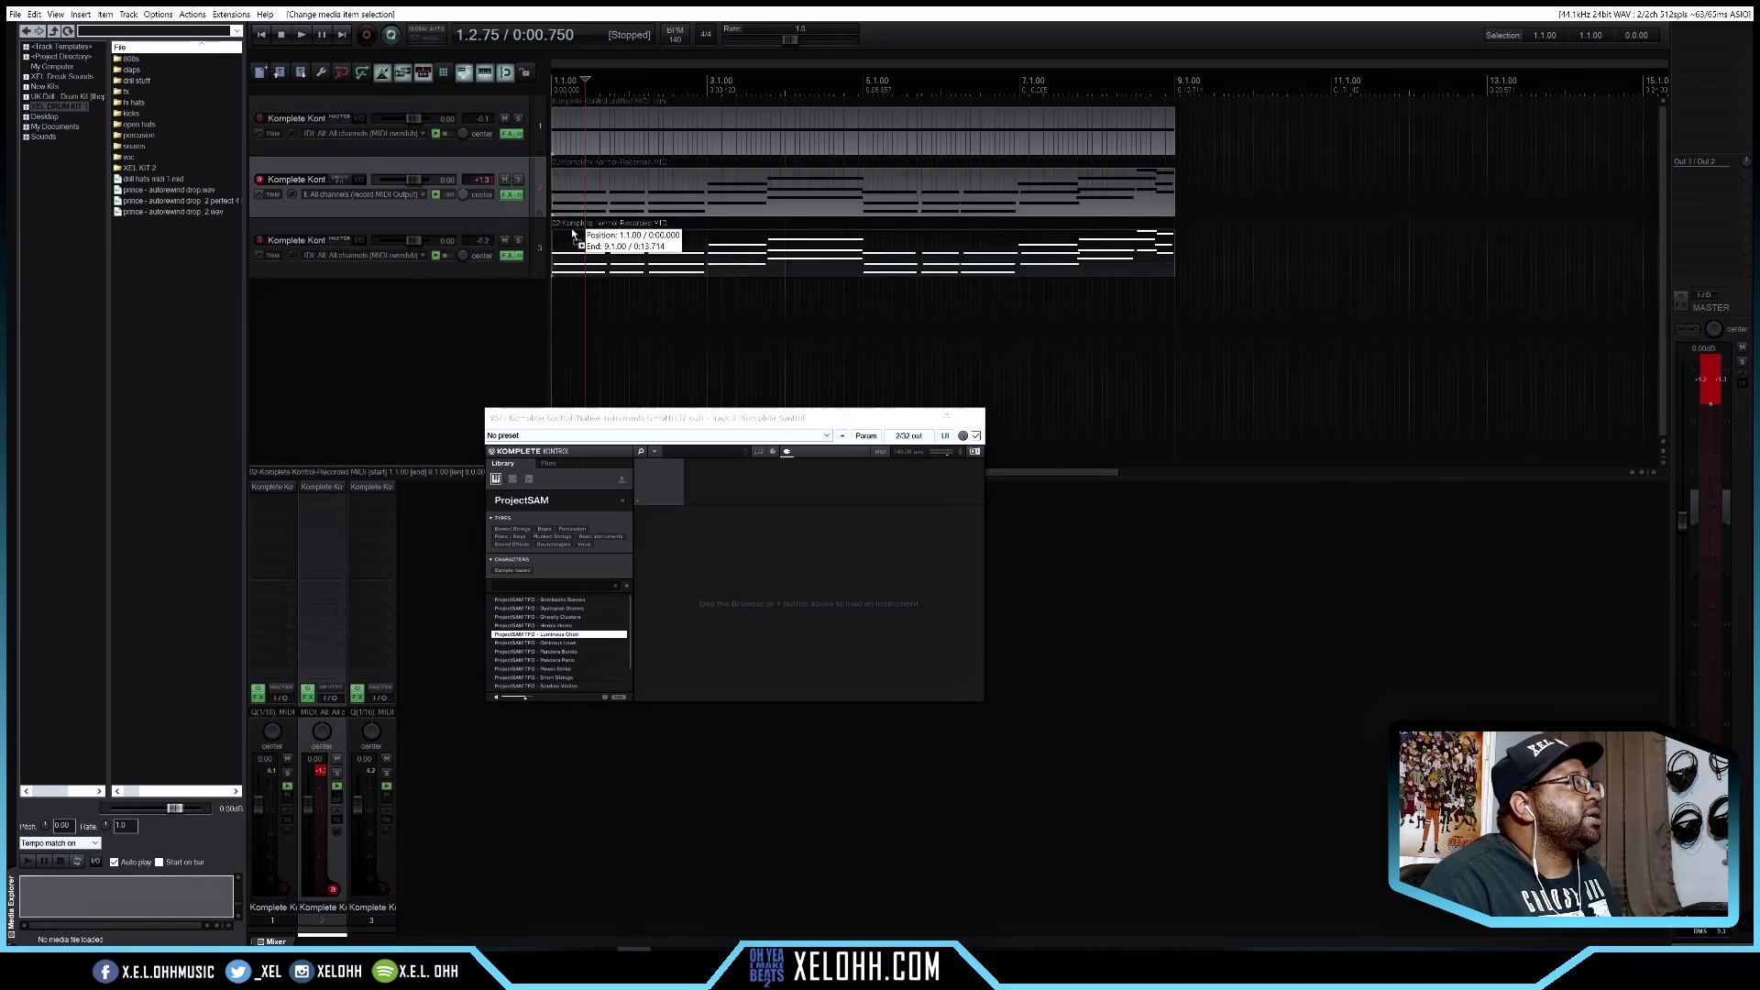
left_click_drag(572, 235, 571, 230)
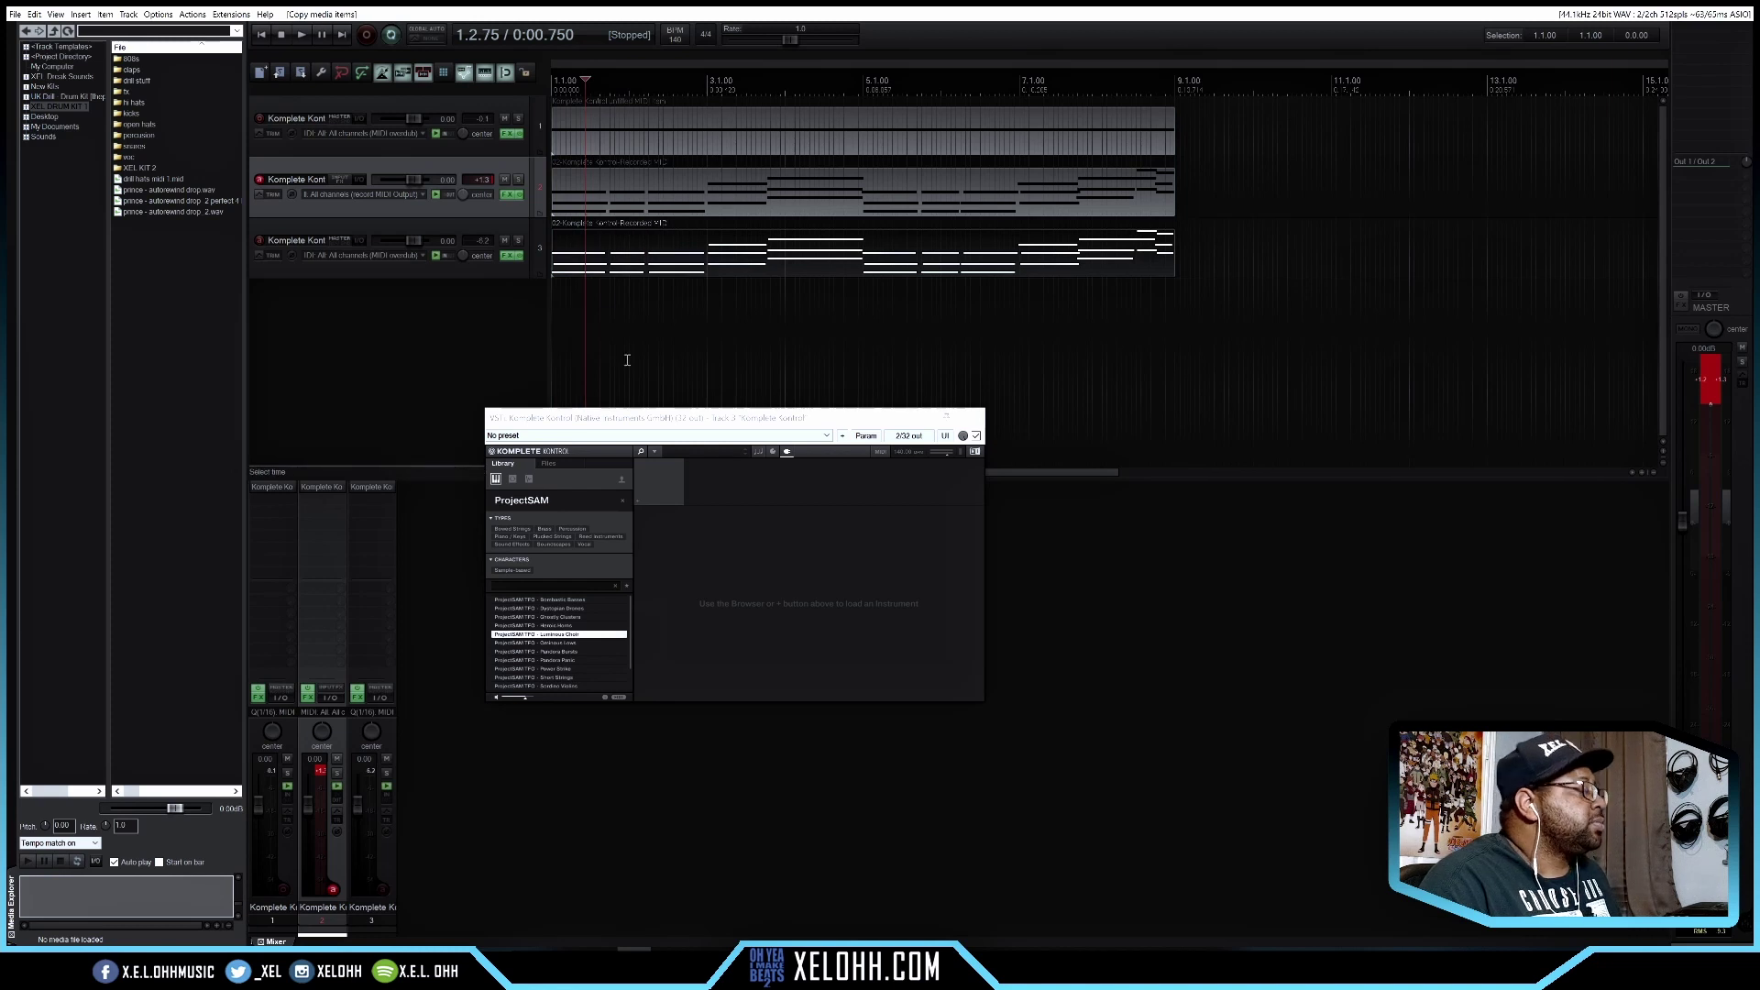
key("w")
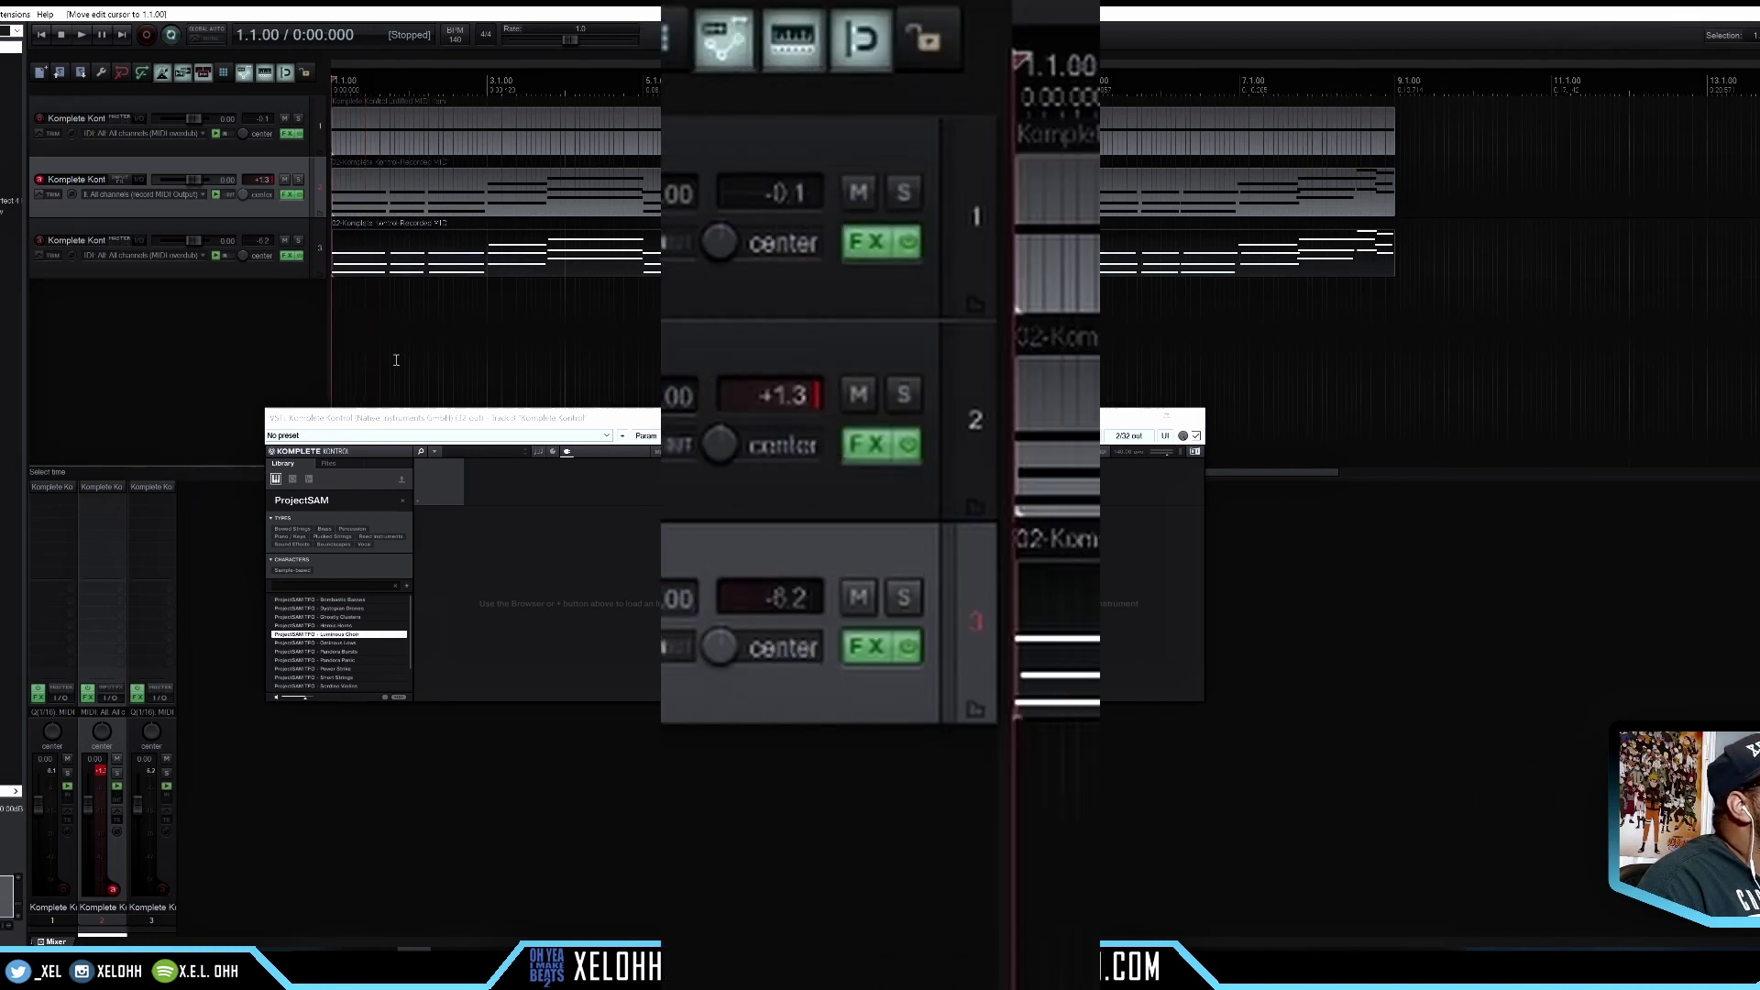
key("space")
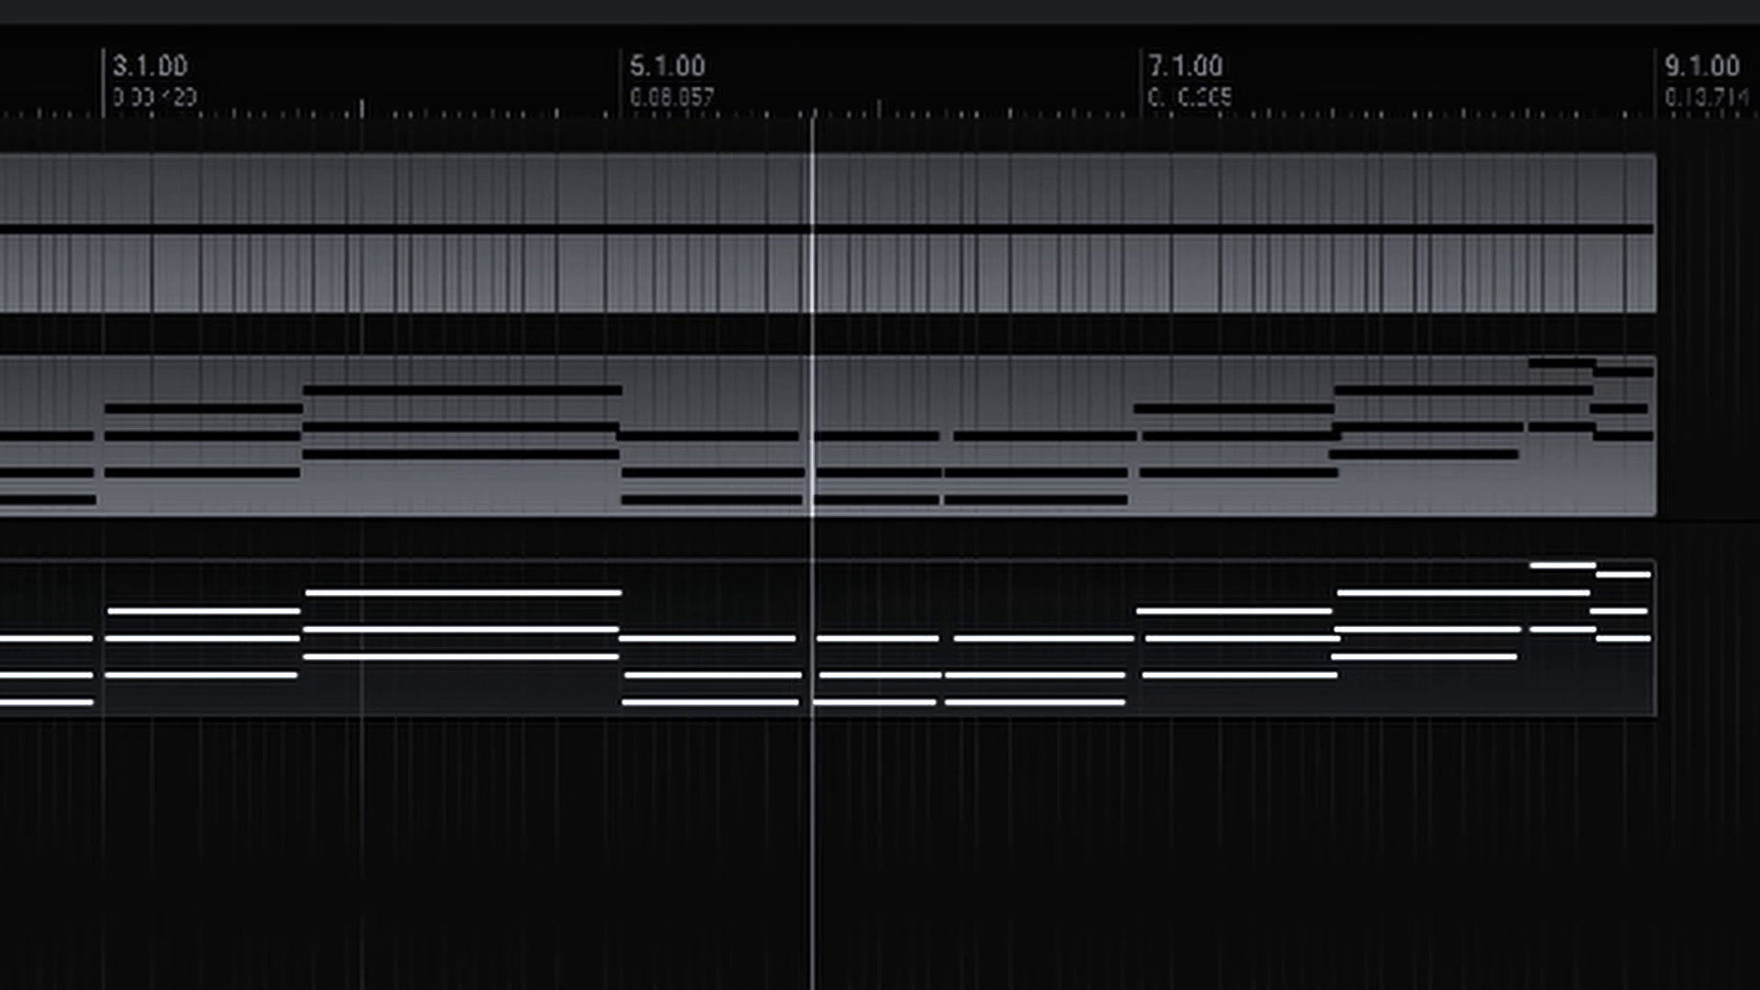
Stop playback, open the third track's MIDI item in the MIDI editor and close the Komplete Kontrol window
key("space")
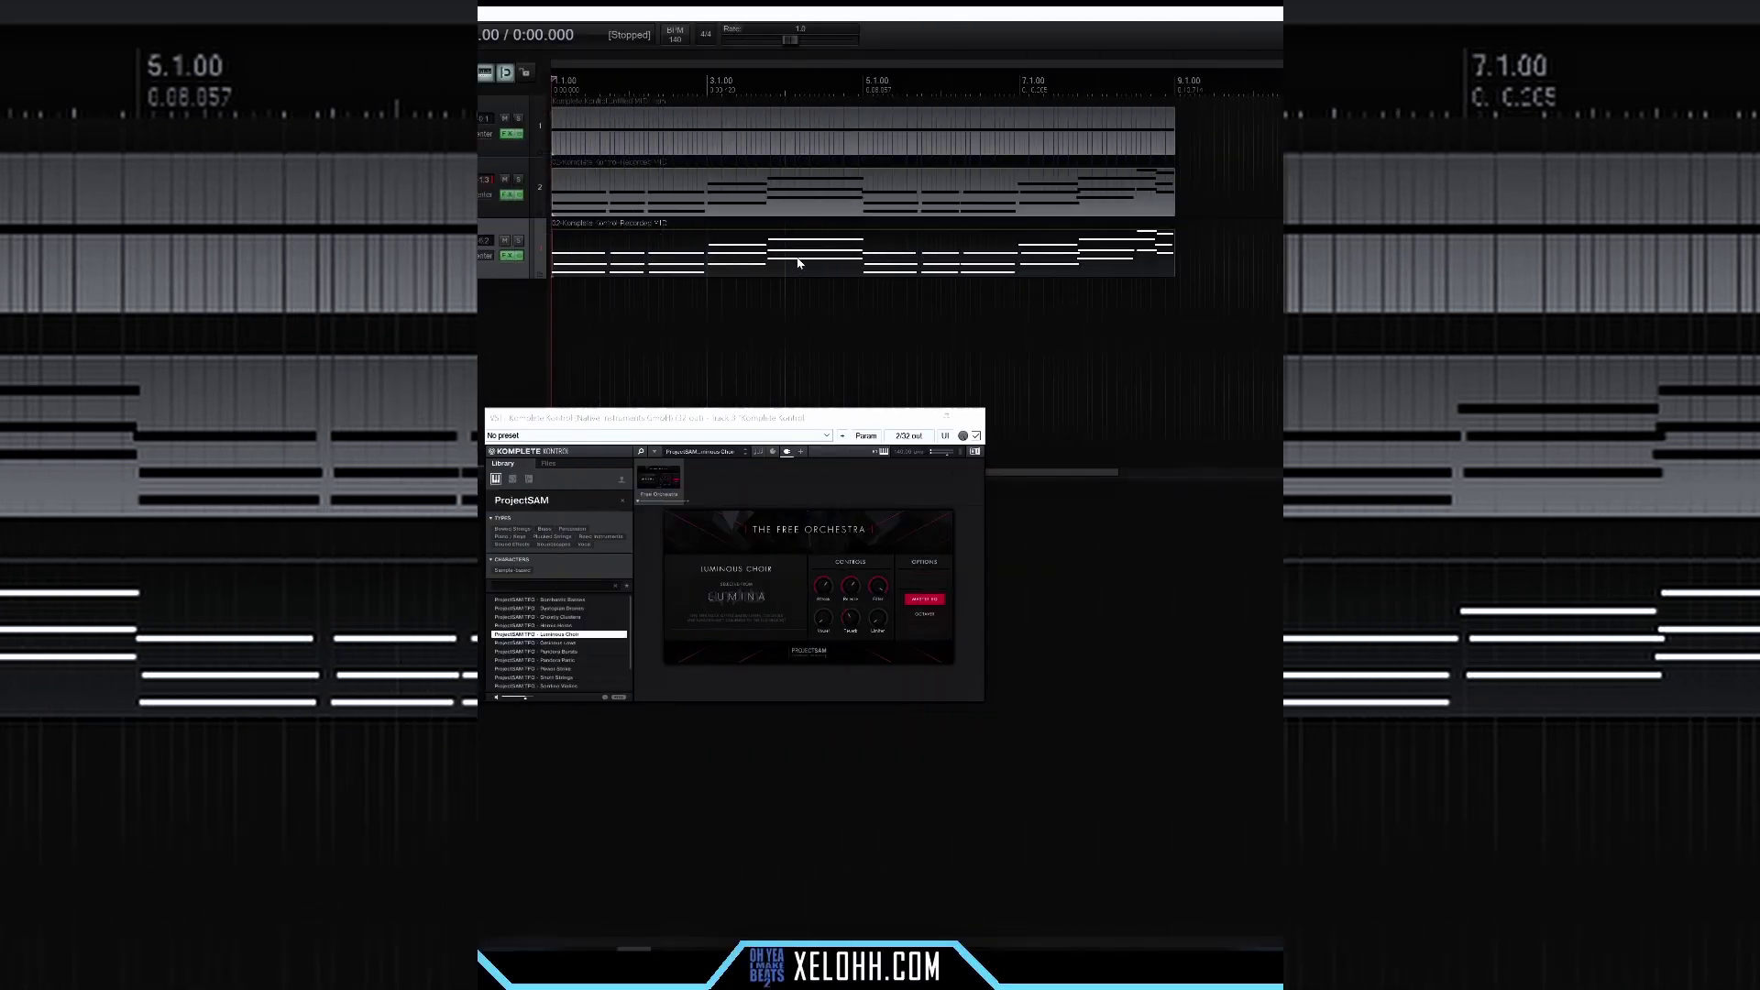
left_click(797, 258)
double_click(798, 260)
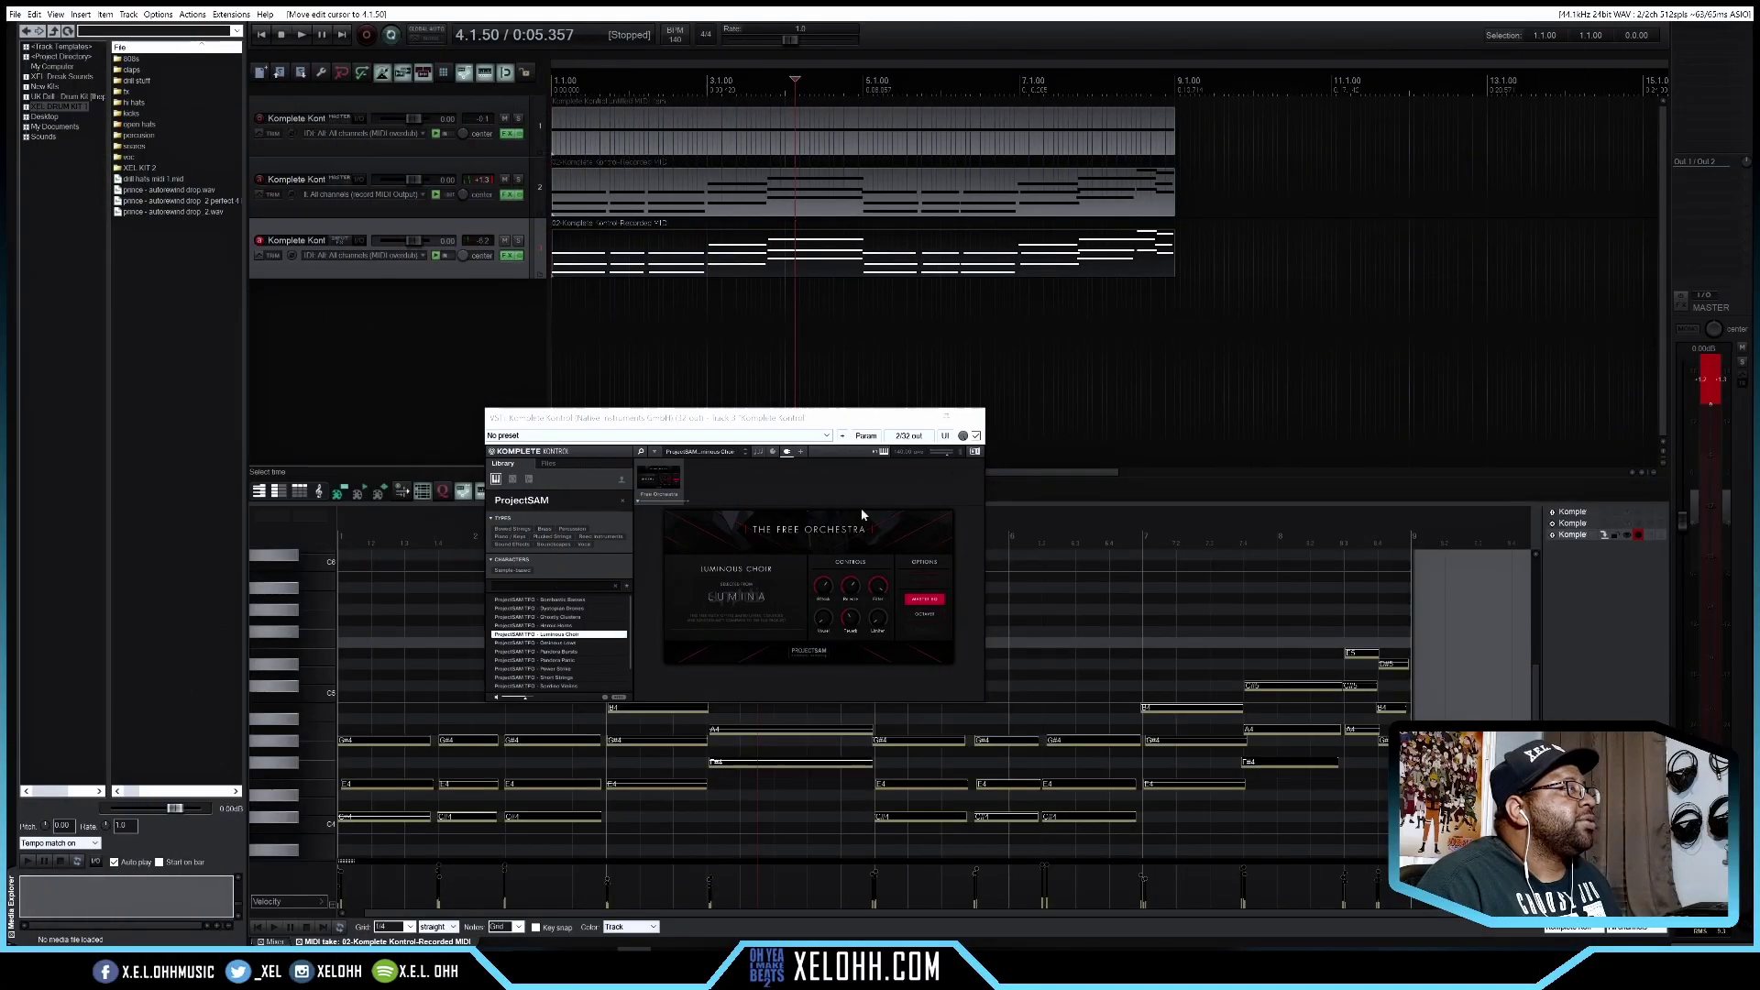
left_click(977, 420)
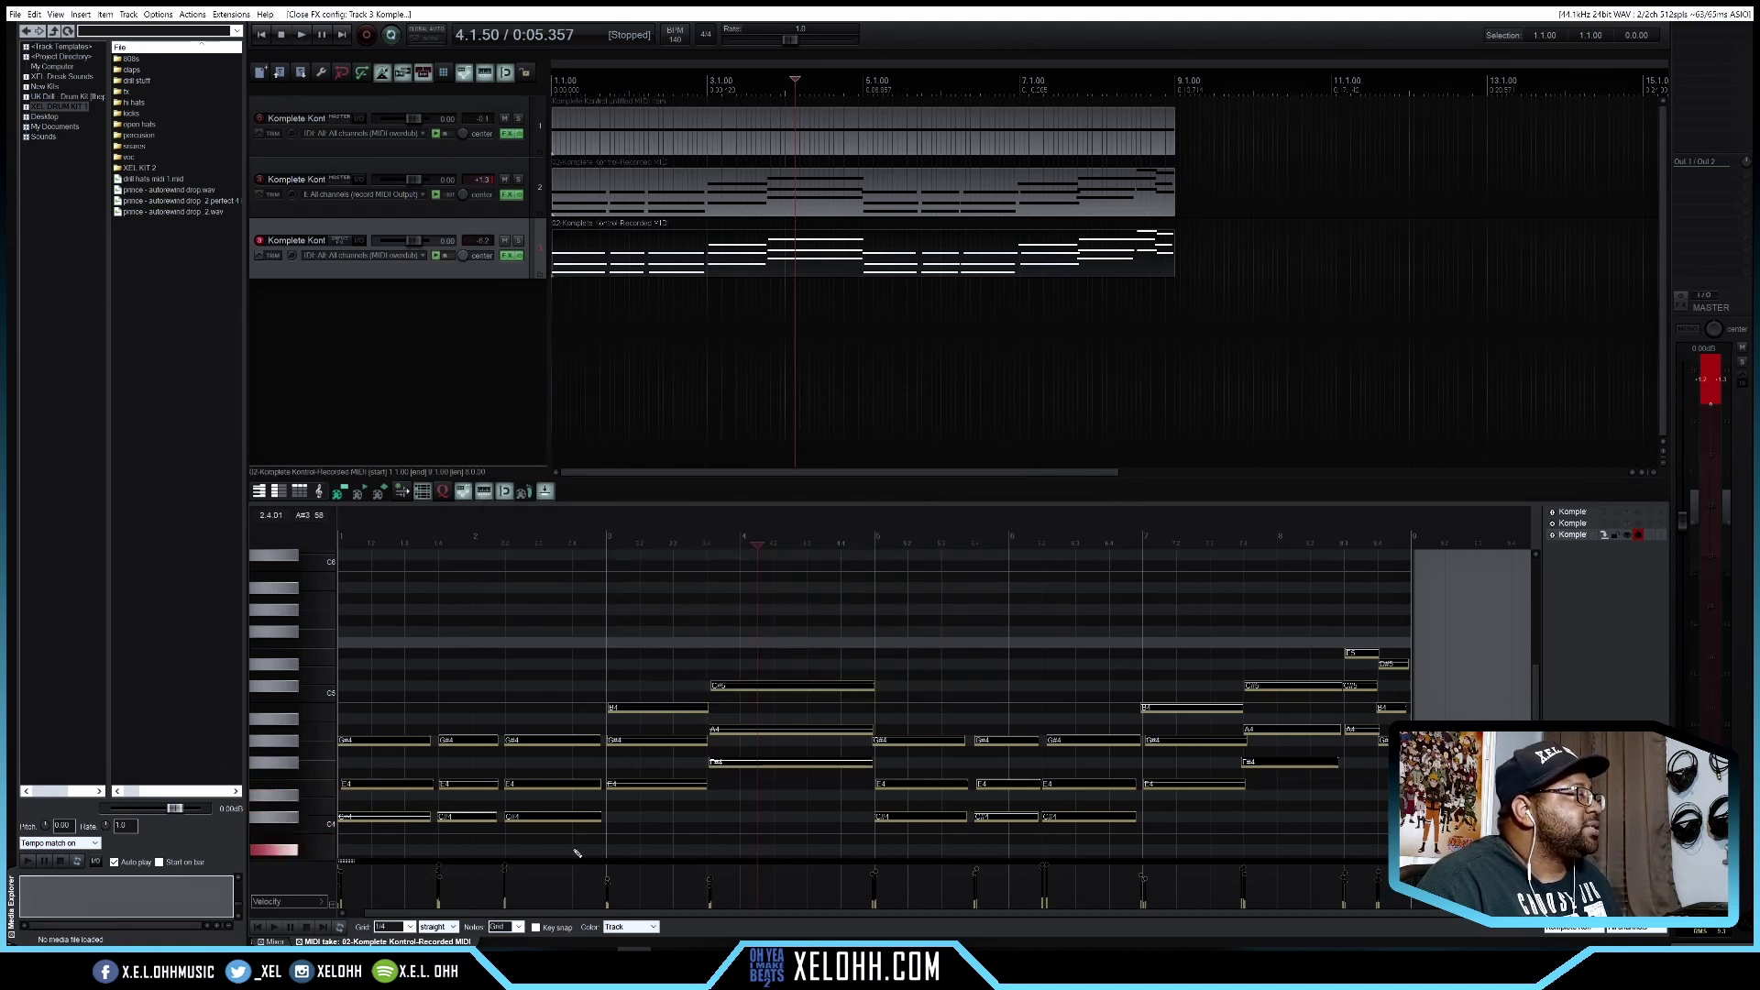
Join the repeated chord notes into sustained notes in bars 1–2 and bars 5–6 of the third track's item
left_click_drag(581, 848, 378, 692)
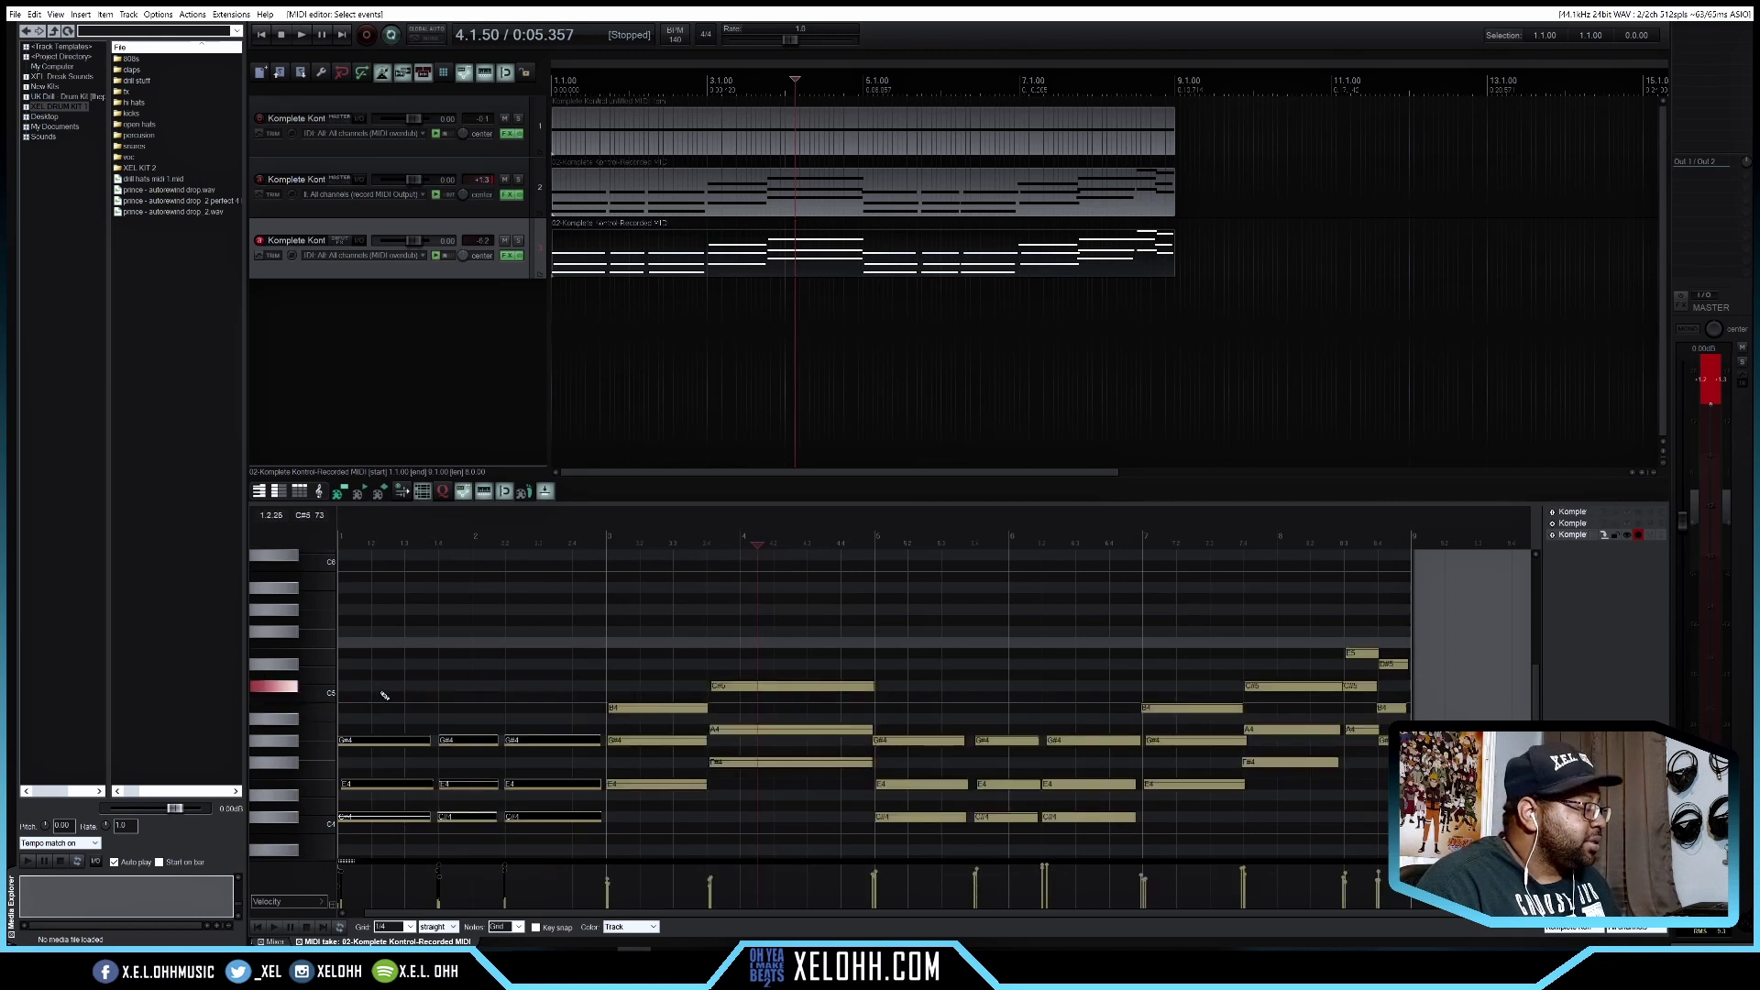
right_click(441, 701)
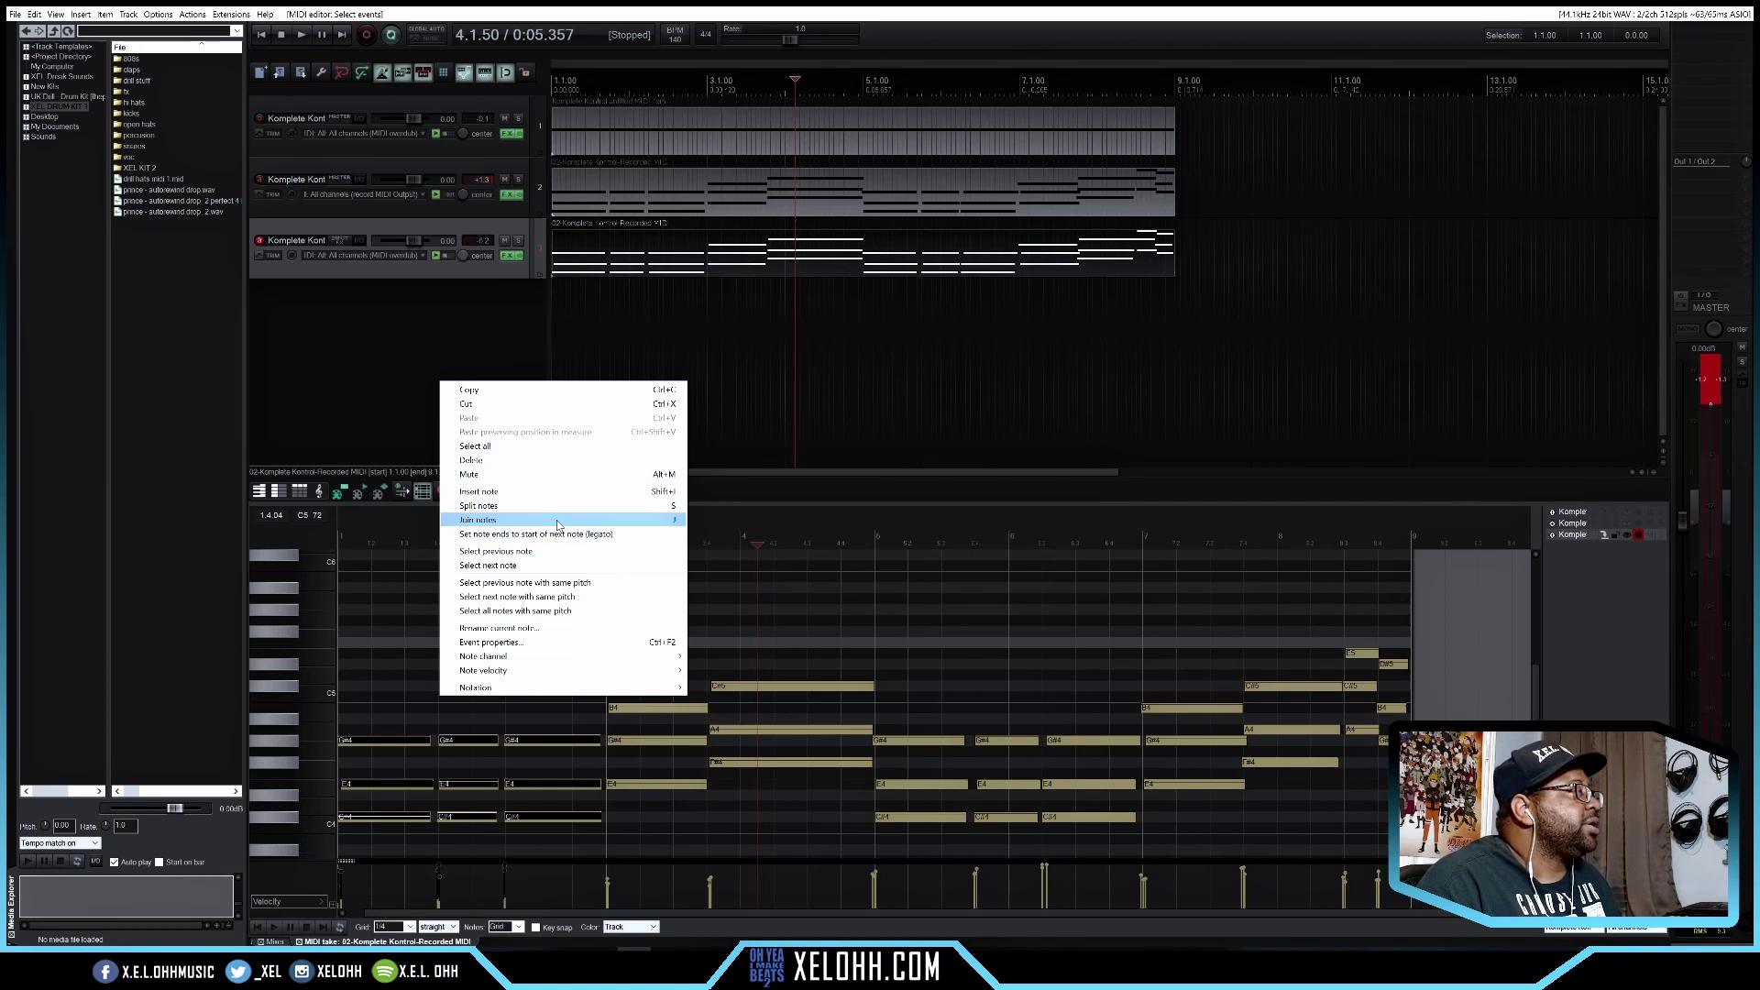
left_click(558, 521)
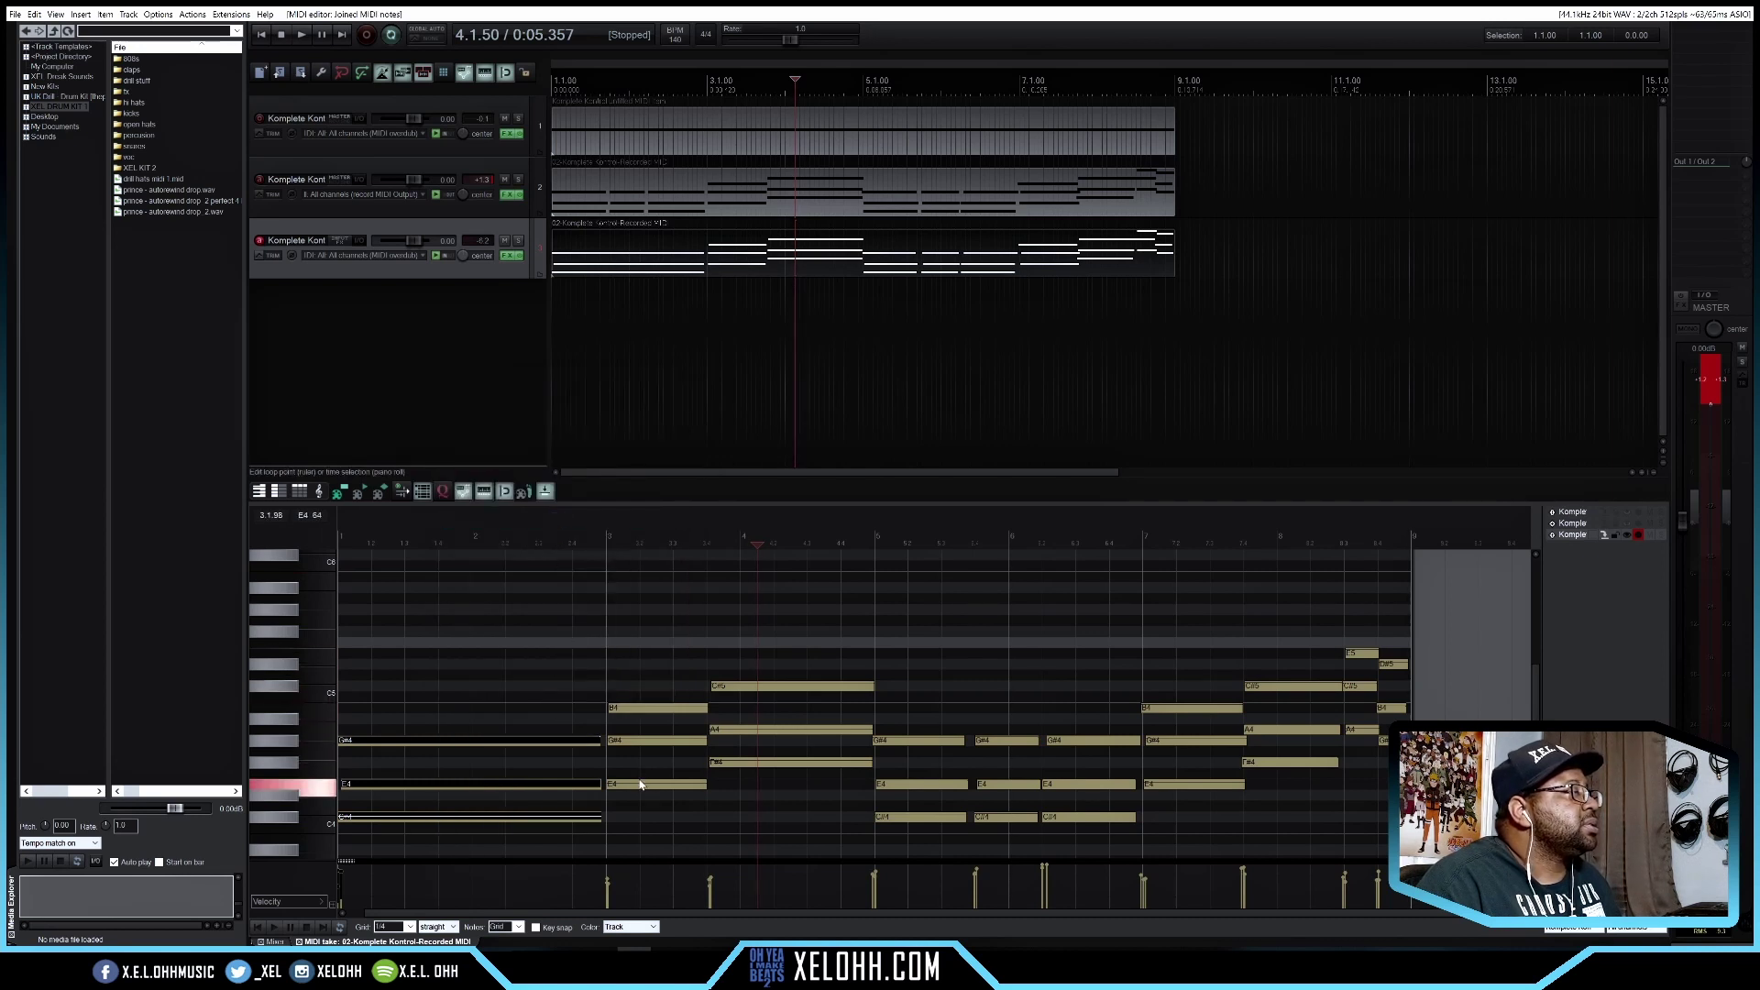
left_click_drag(898, 836, 1103, 710)
right_click(1041, 711)
left_click(1100, 532)
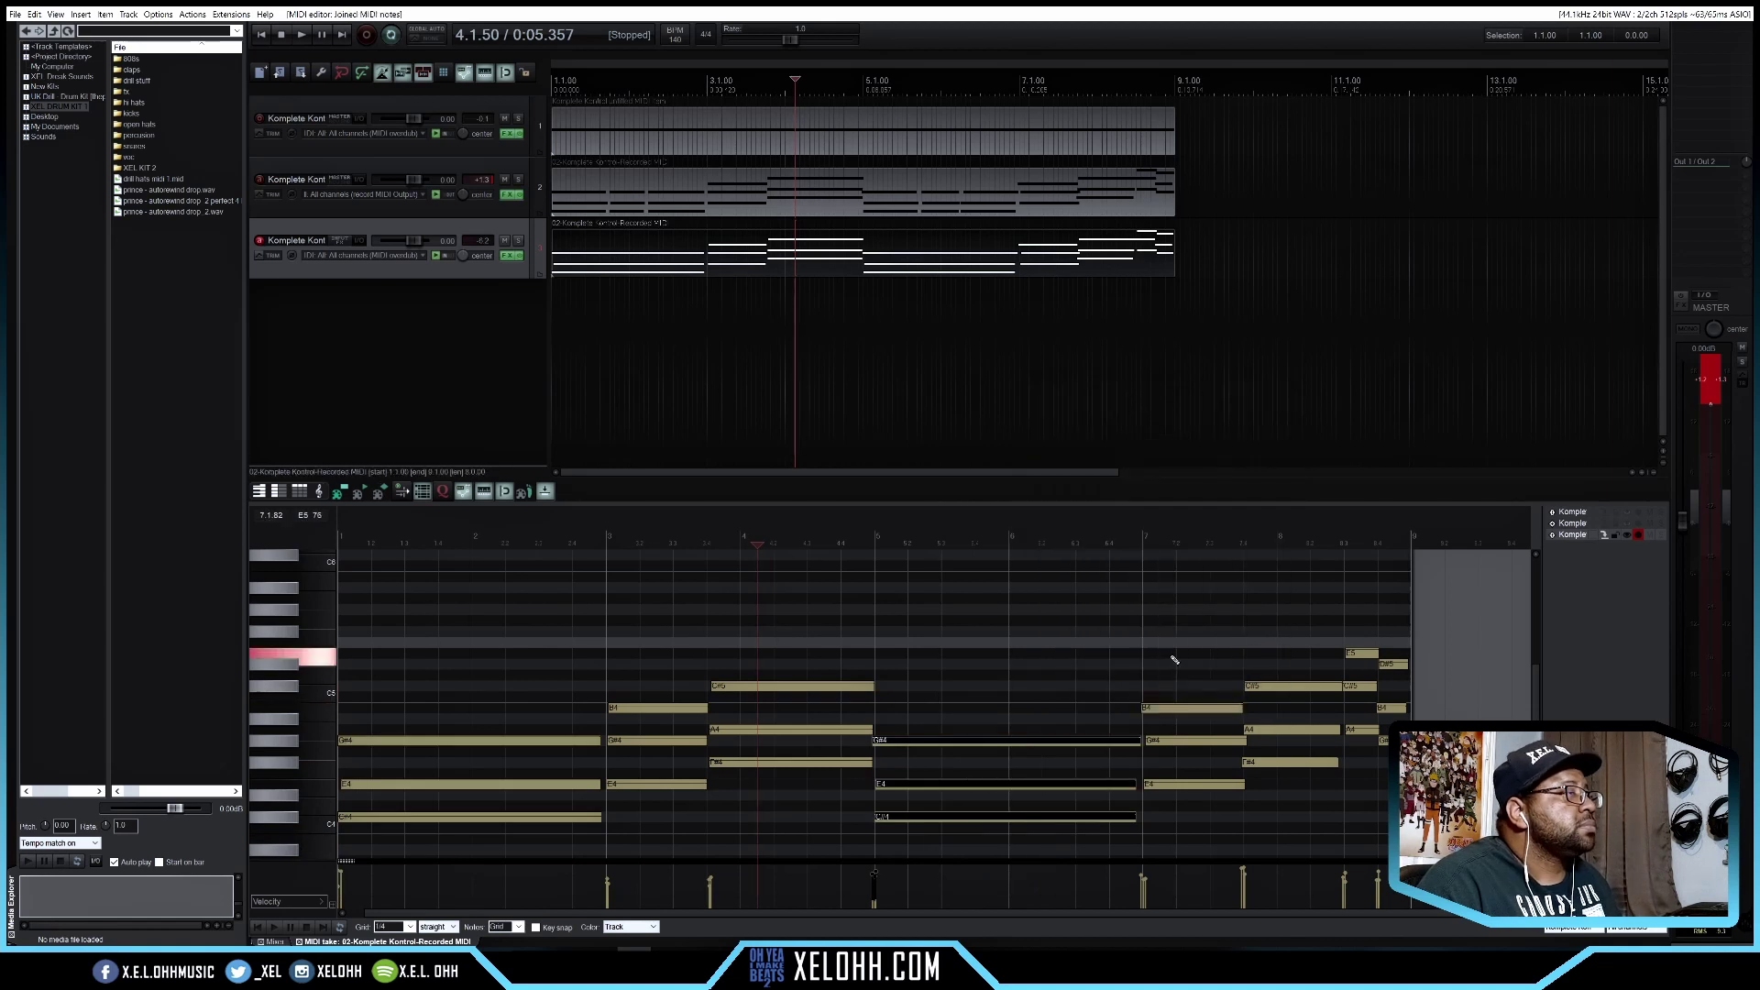
Select all the notes, quantize their positions to the grid and play the arrangement from the start
left_click_drag(1400, 836, 396, 625)
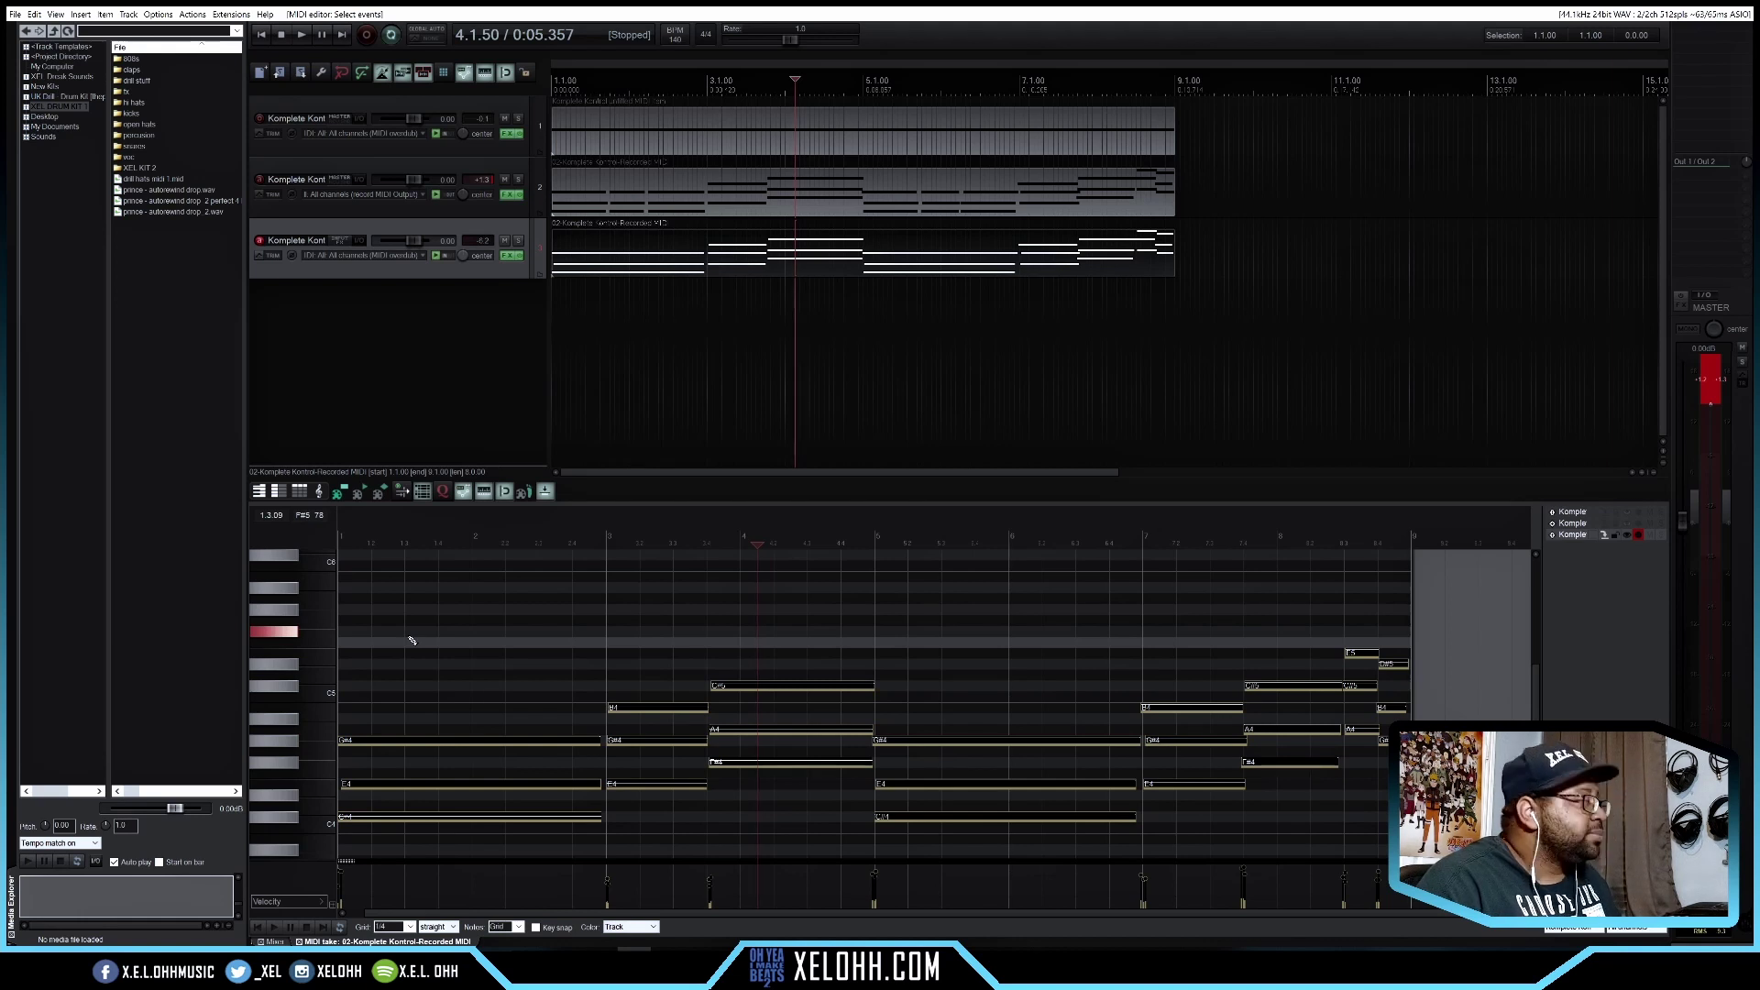
key("q")
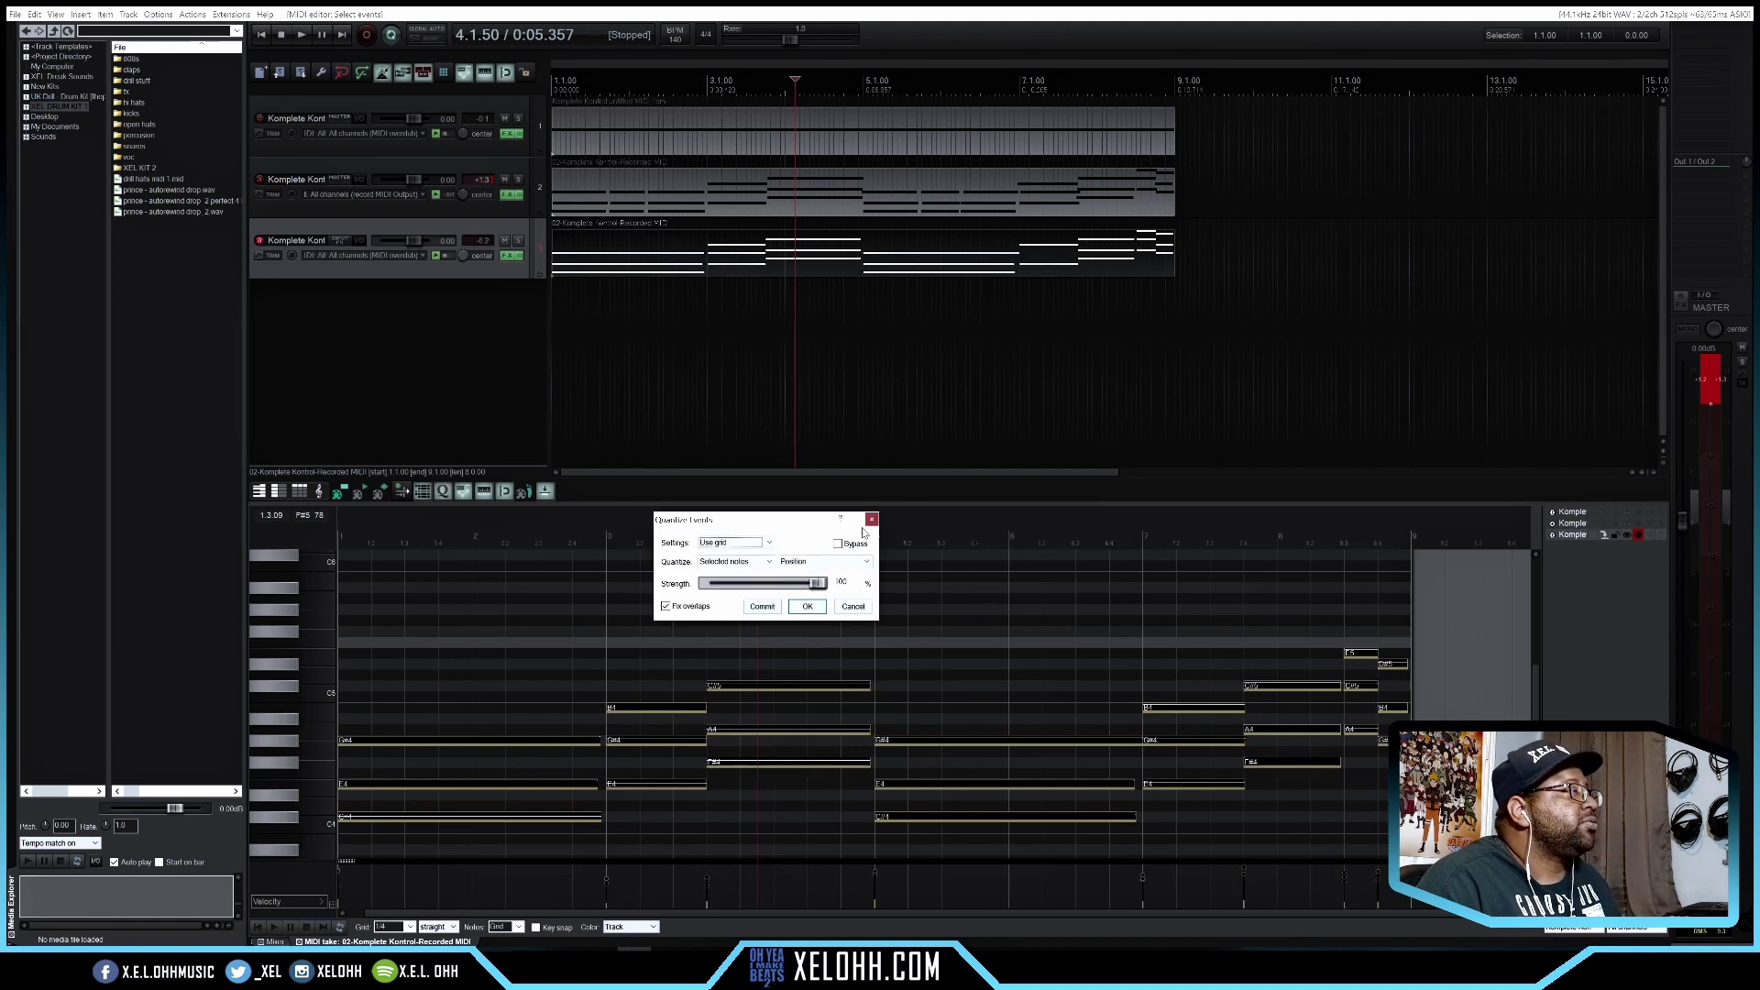
left_click(810, 608)
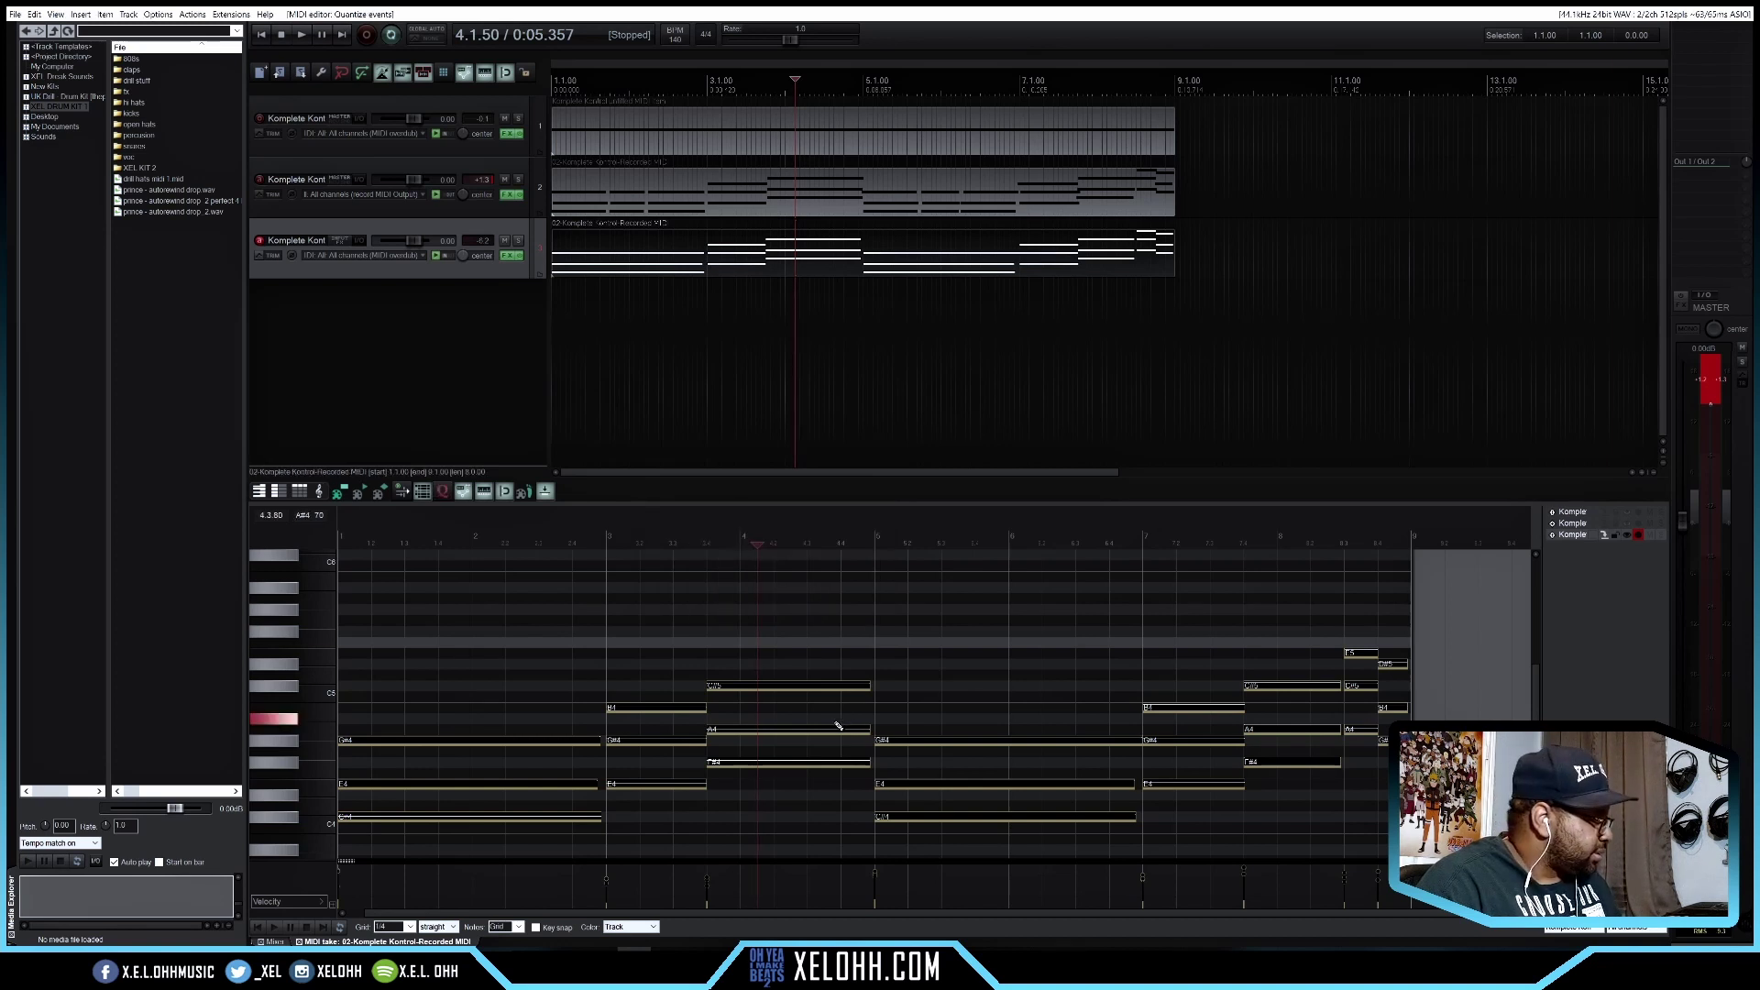
key("w")
key("space")
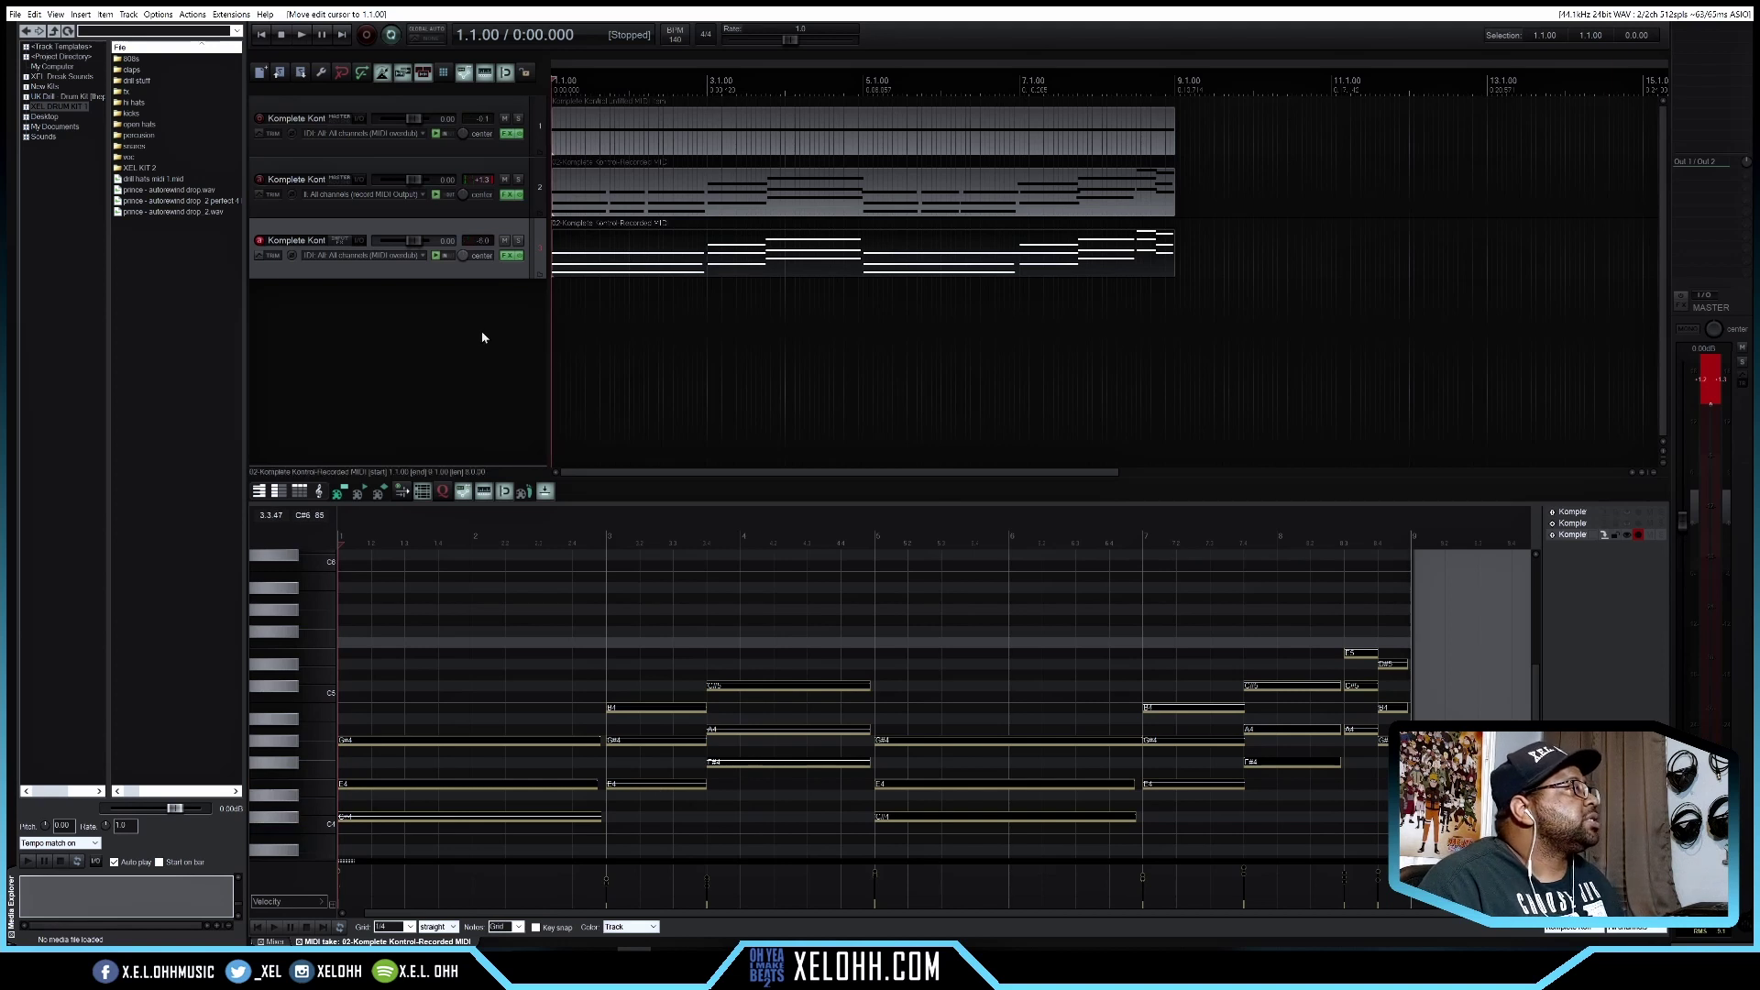
Add a fourth Komplete Kontrol track, load the Ethereal Earth instrument on it and close its window
double_click(424, 333)
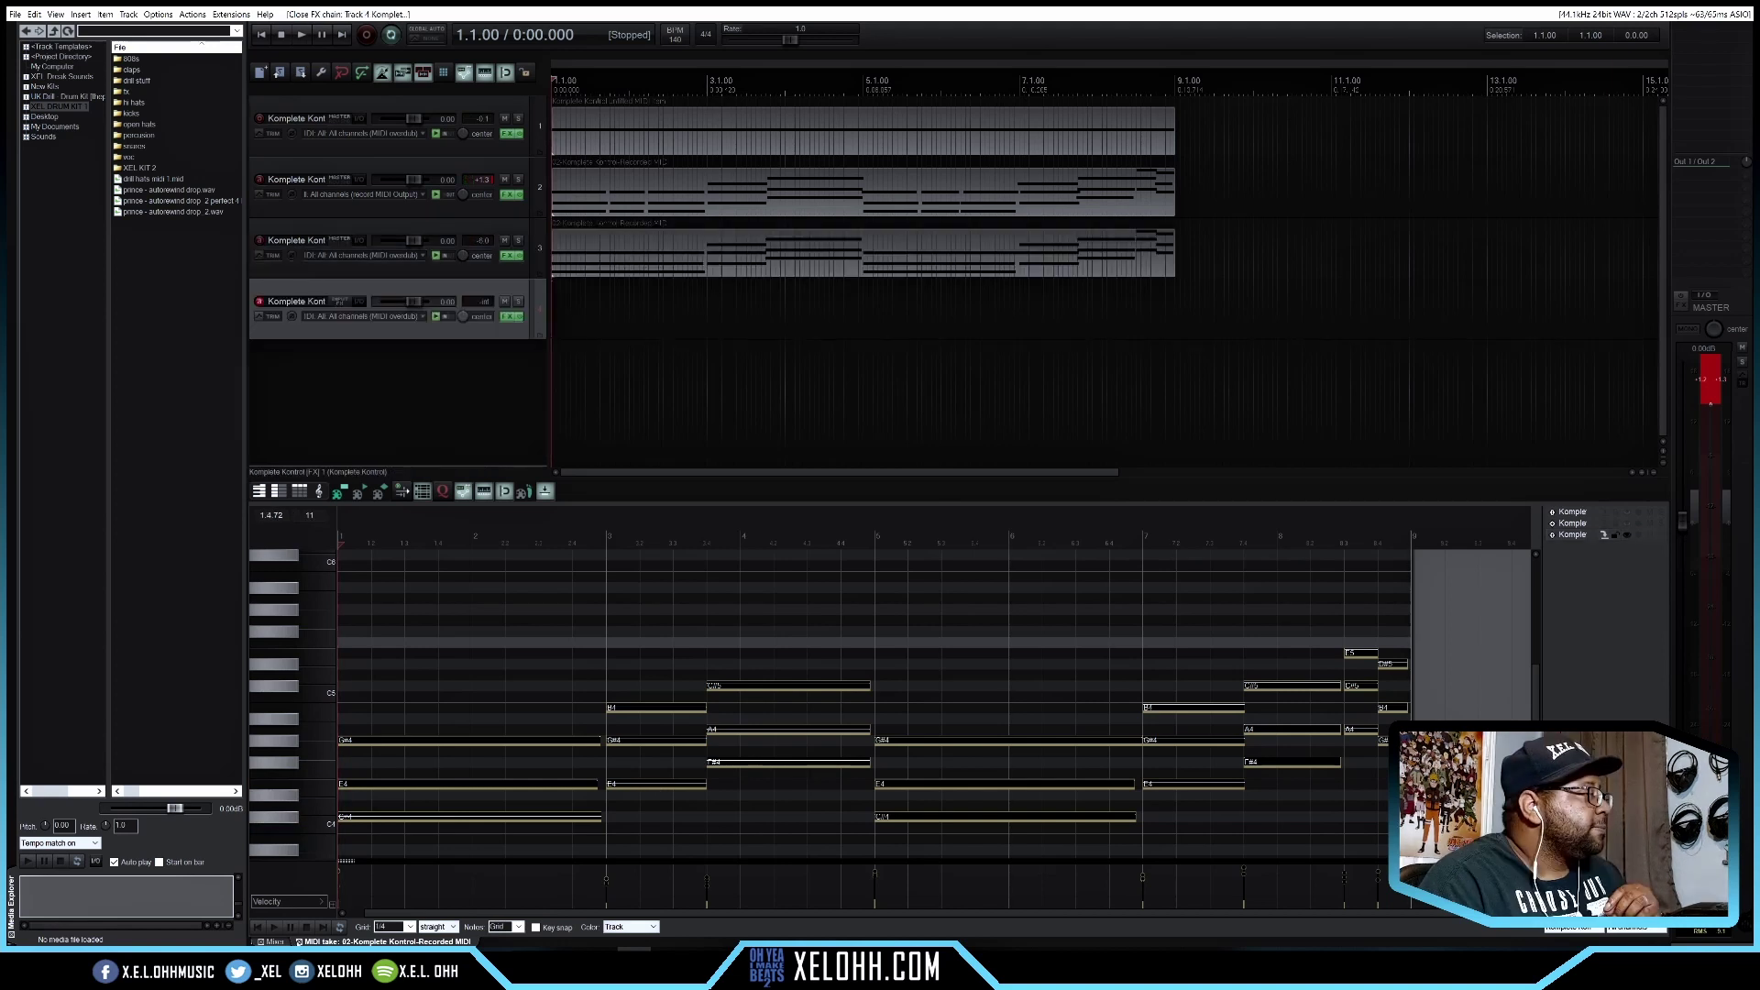
left_click(292, 942)
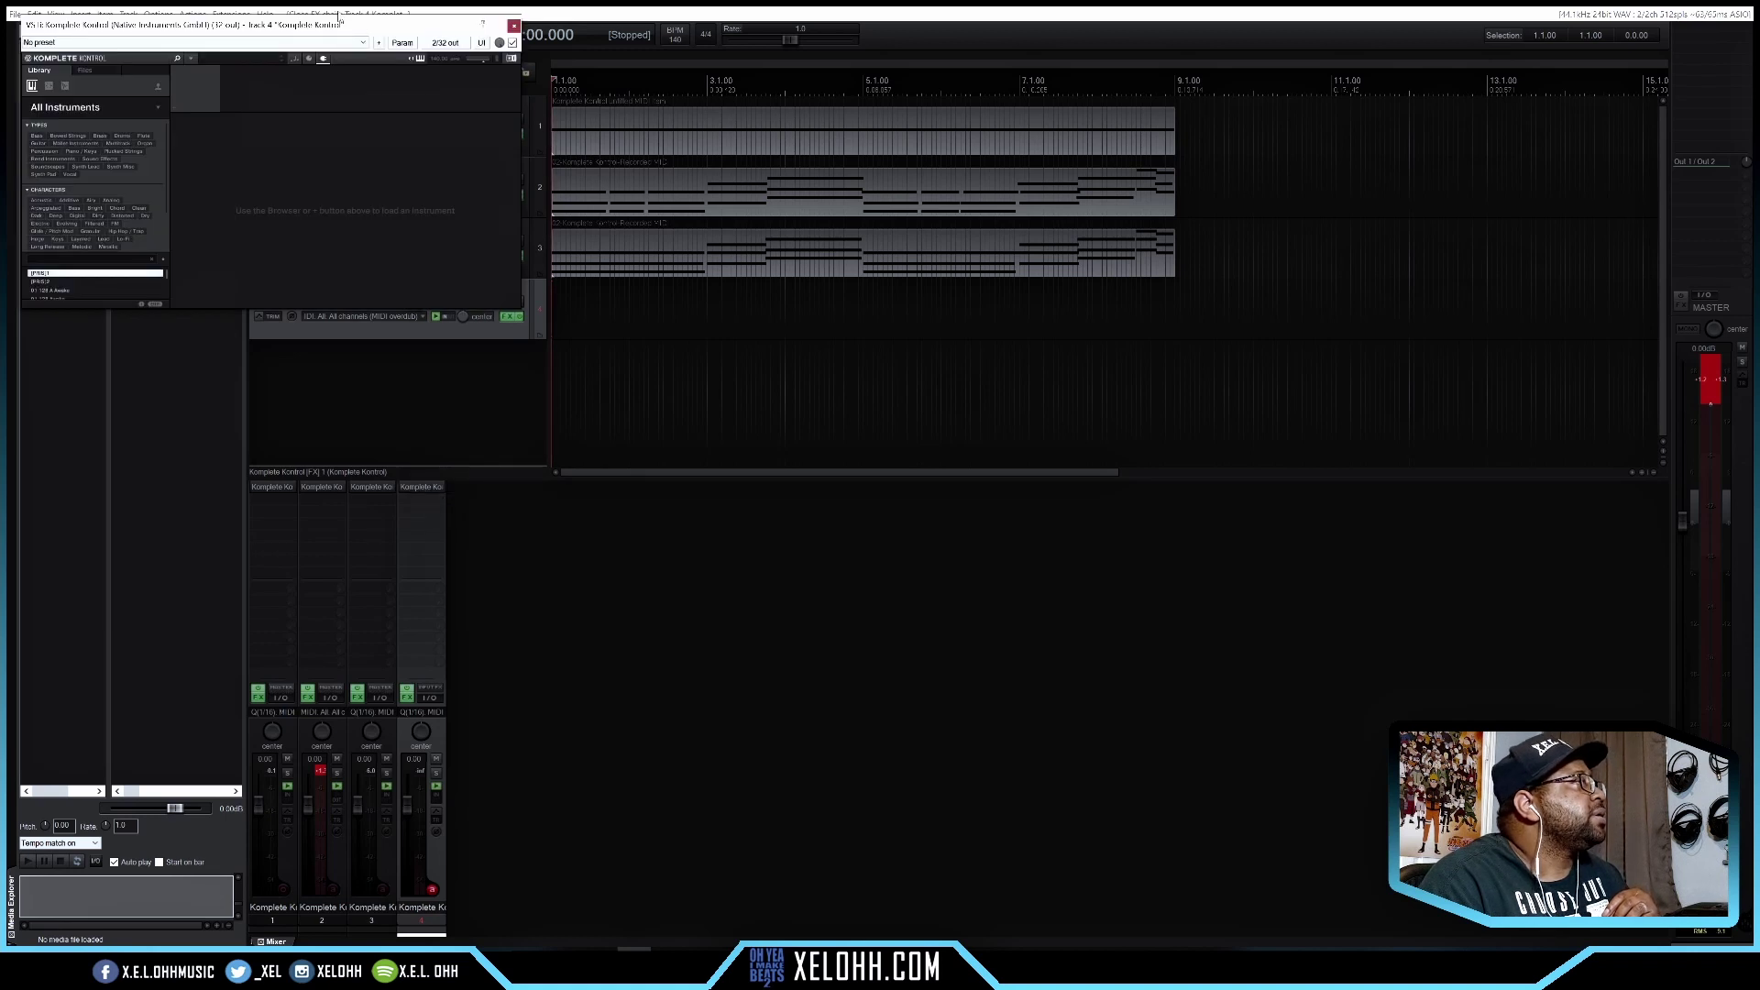
left_click_drag(310, 23, 754, 348)
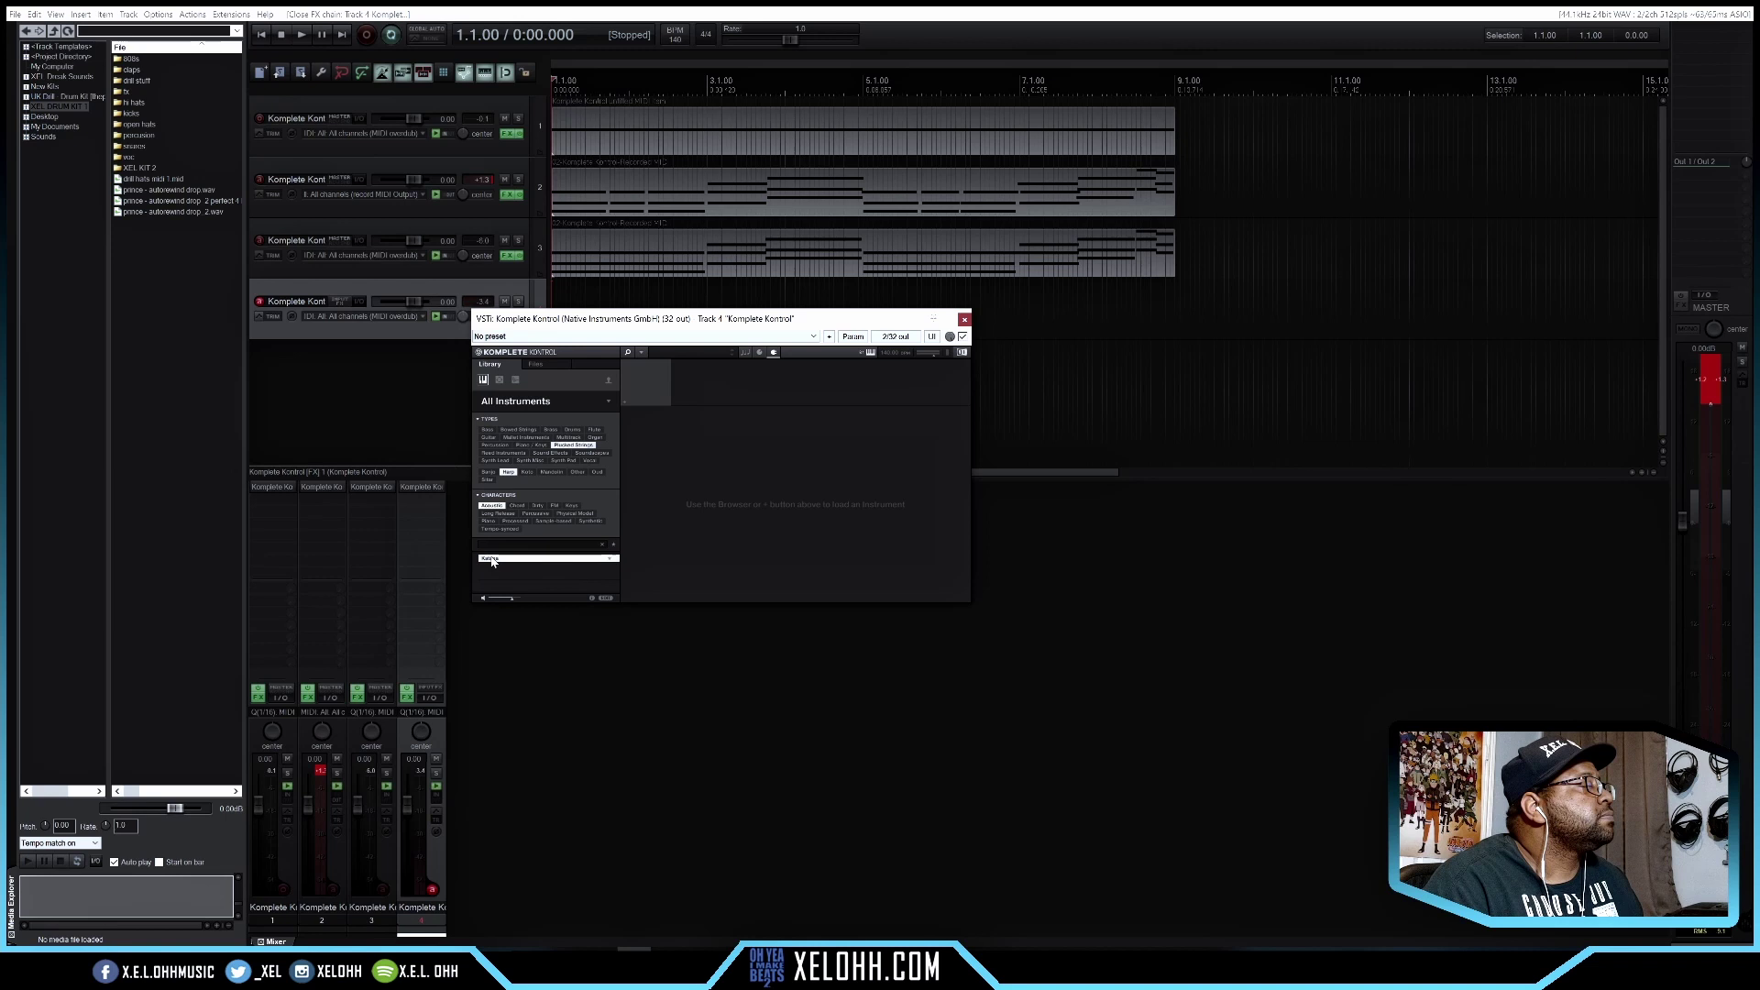
double_click(491, 558)
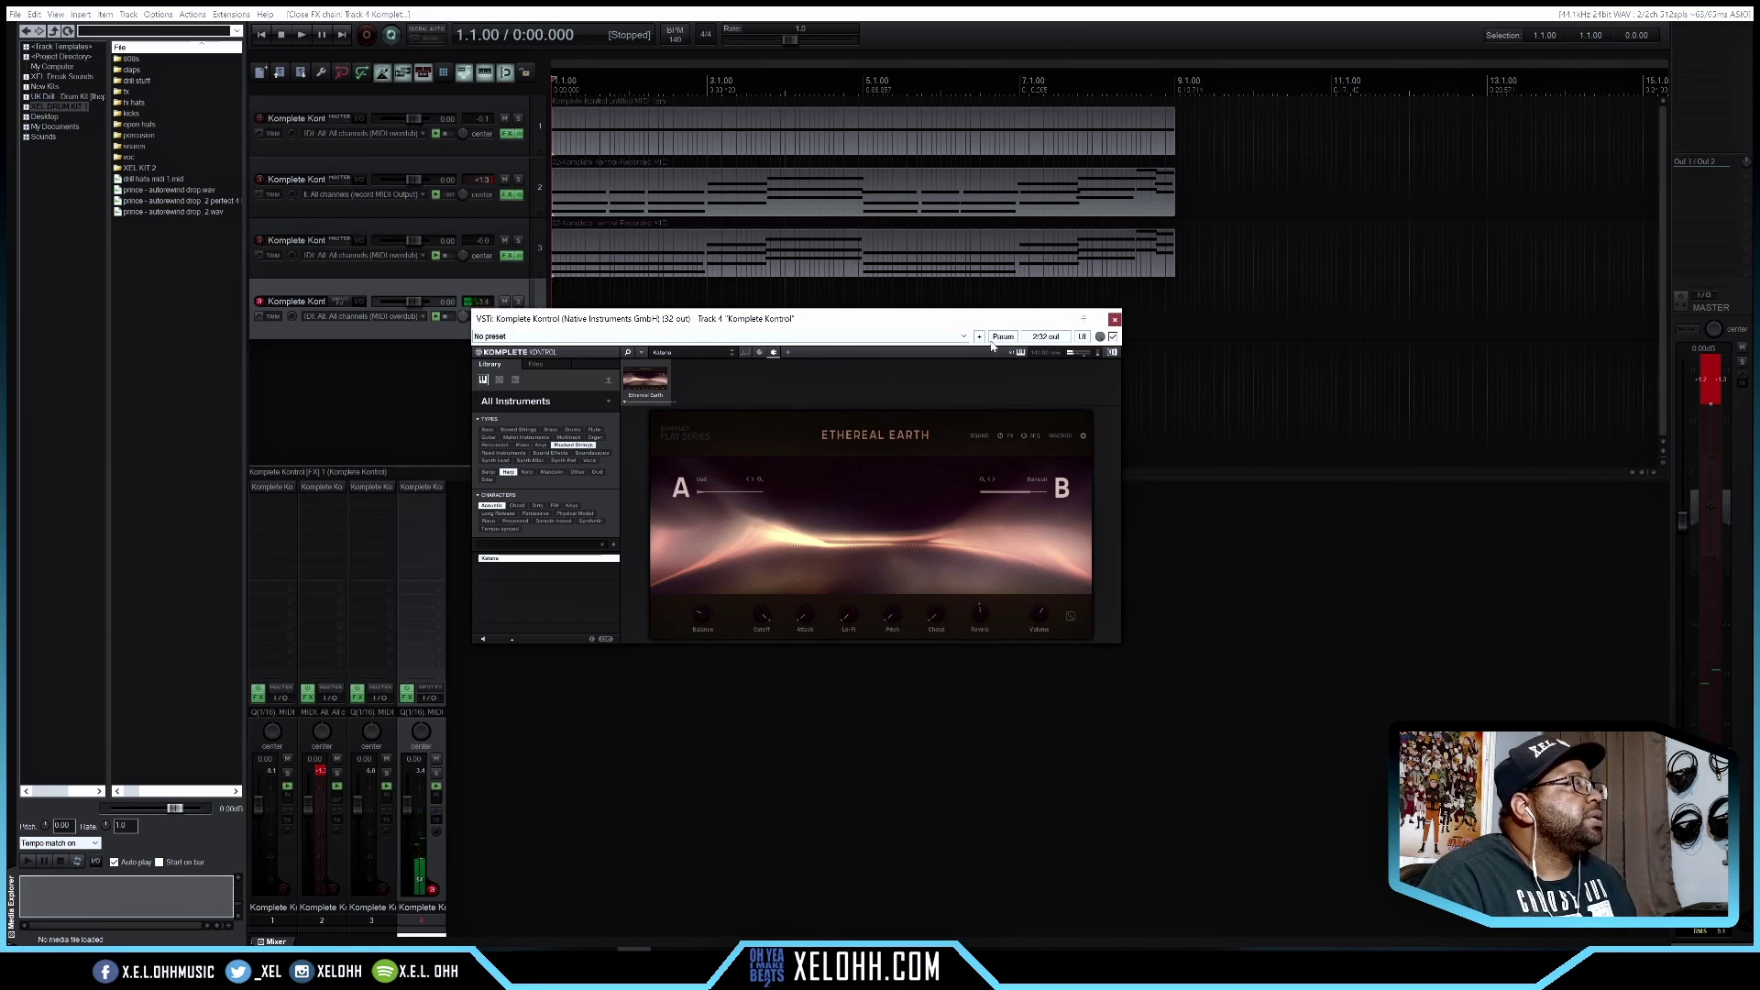
left_click(1115, 321)
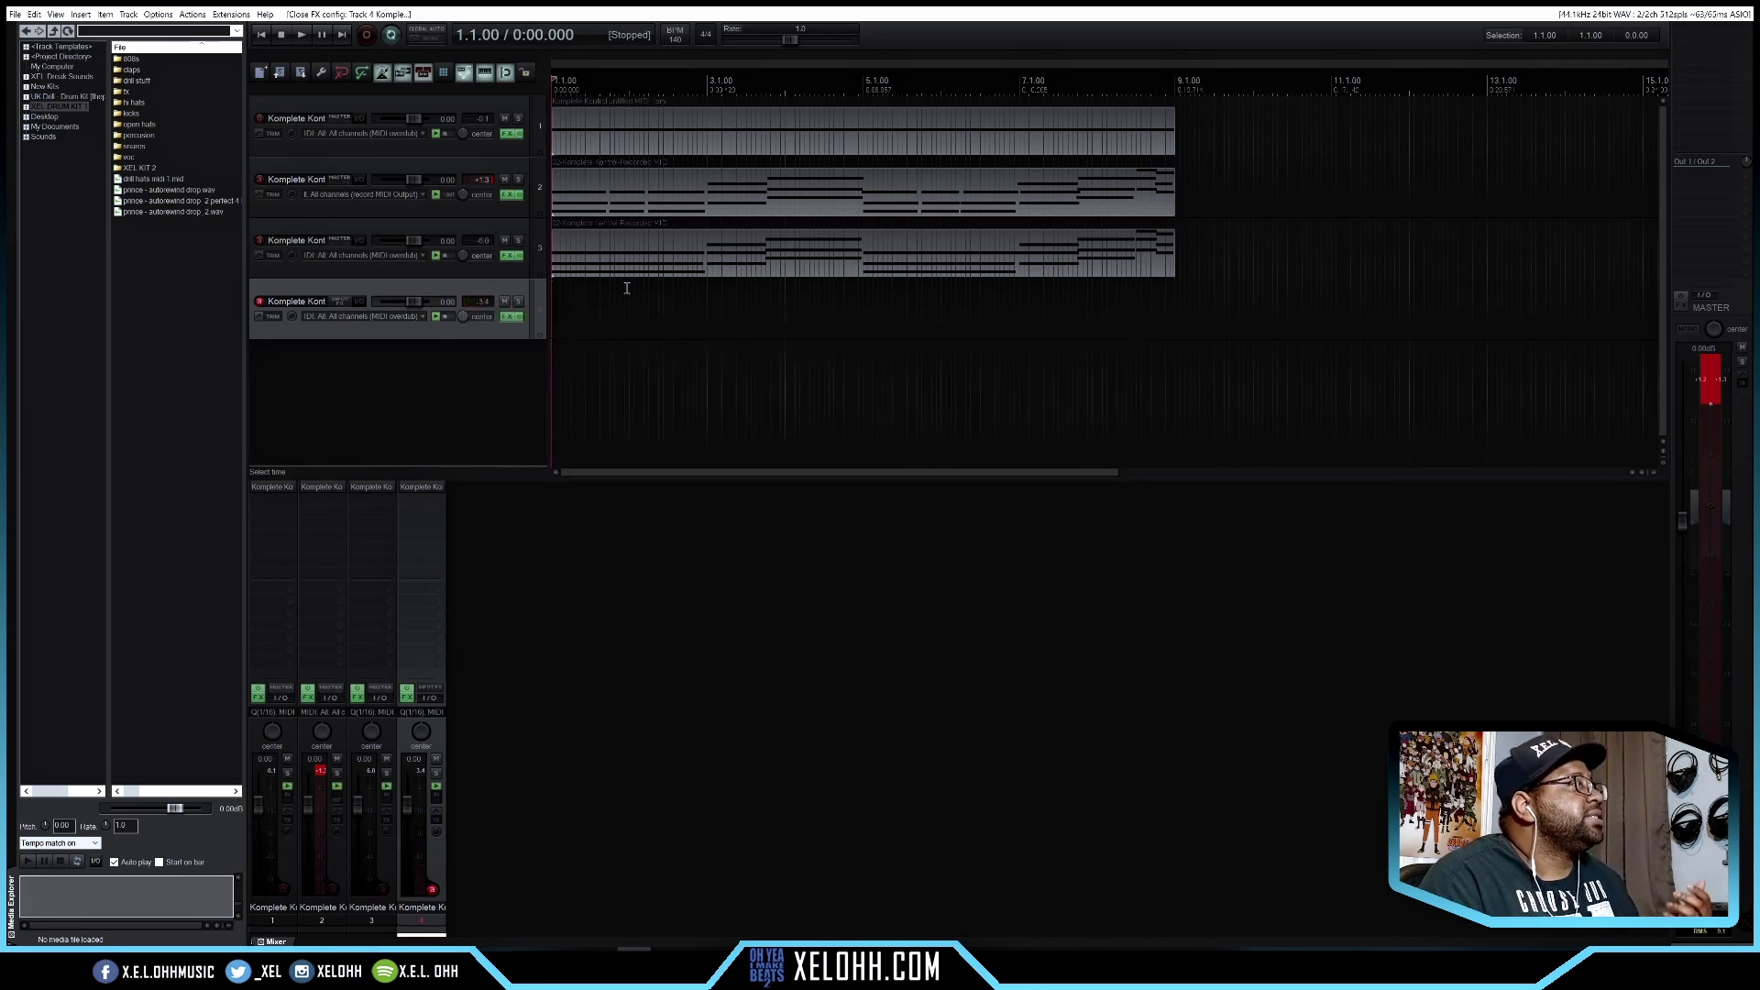
Copy the third track's MIDI item onto the fourth track and reopen the fourth track's Komplete Kontrol instrument
left_click(606, 258)
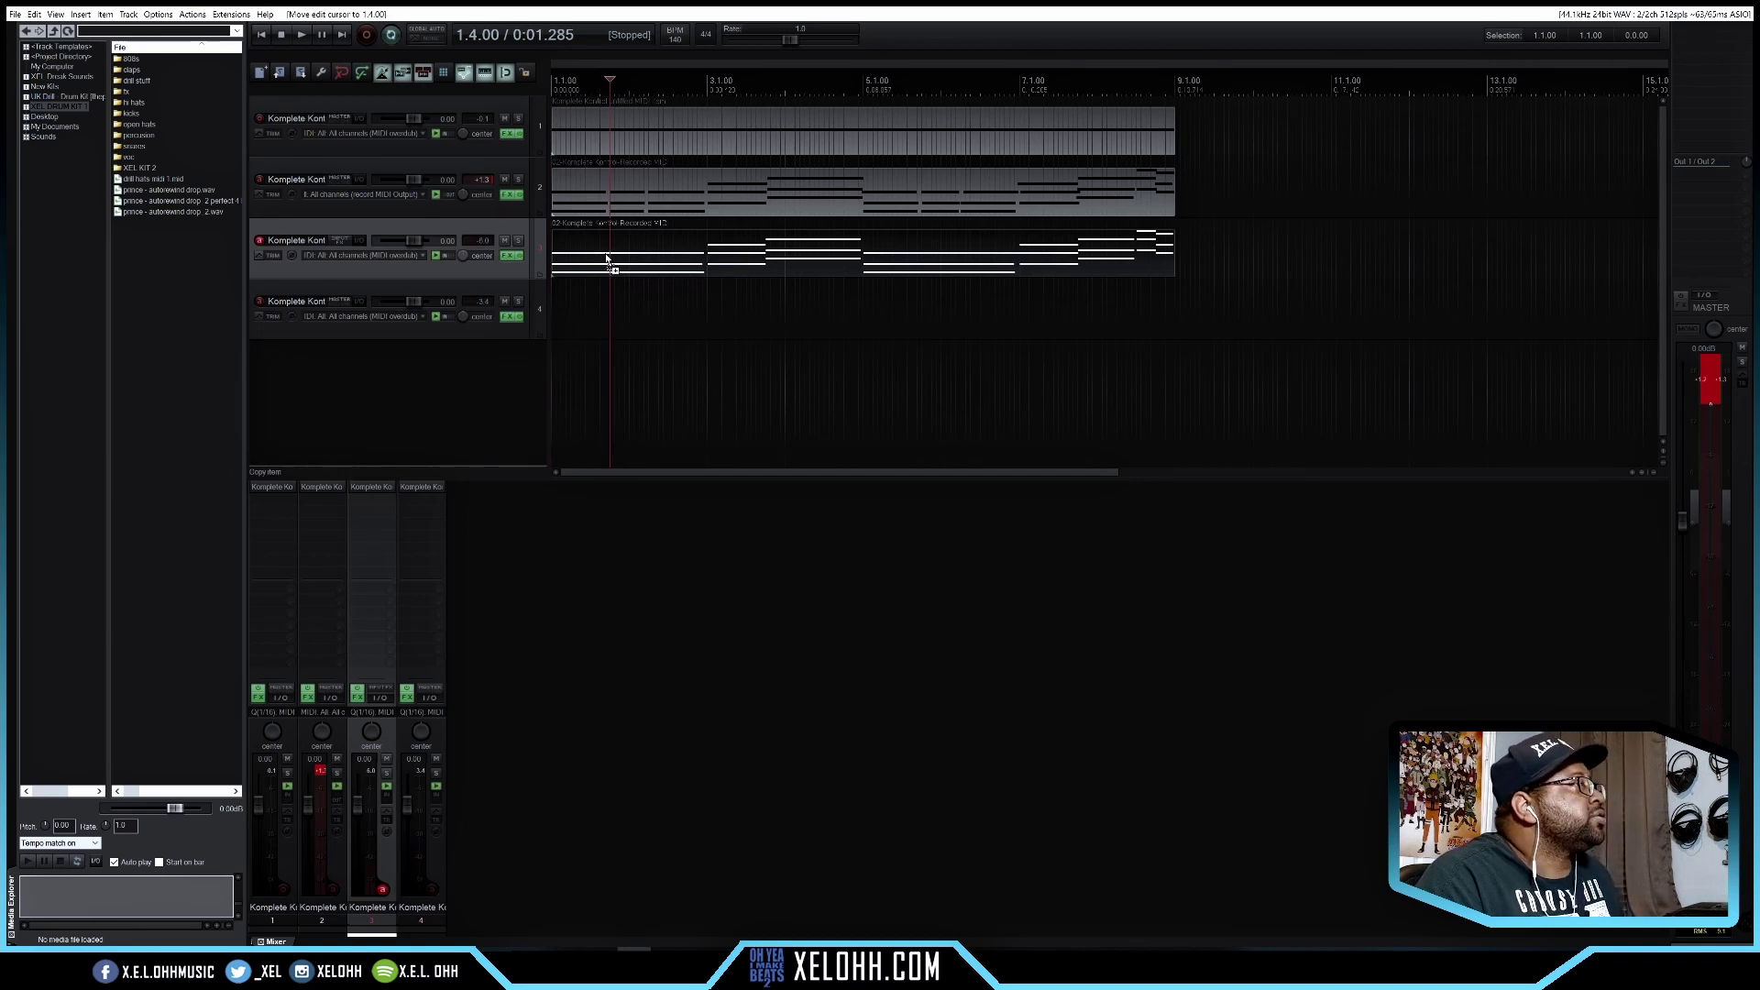
left_click_drag(606, 260, 594, 290)
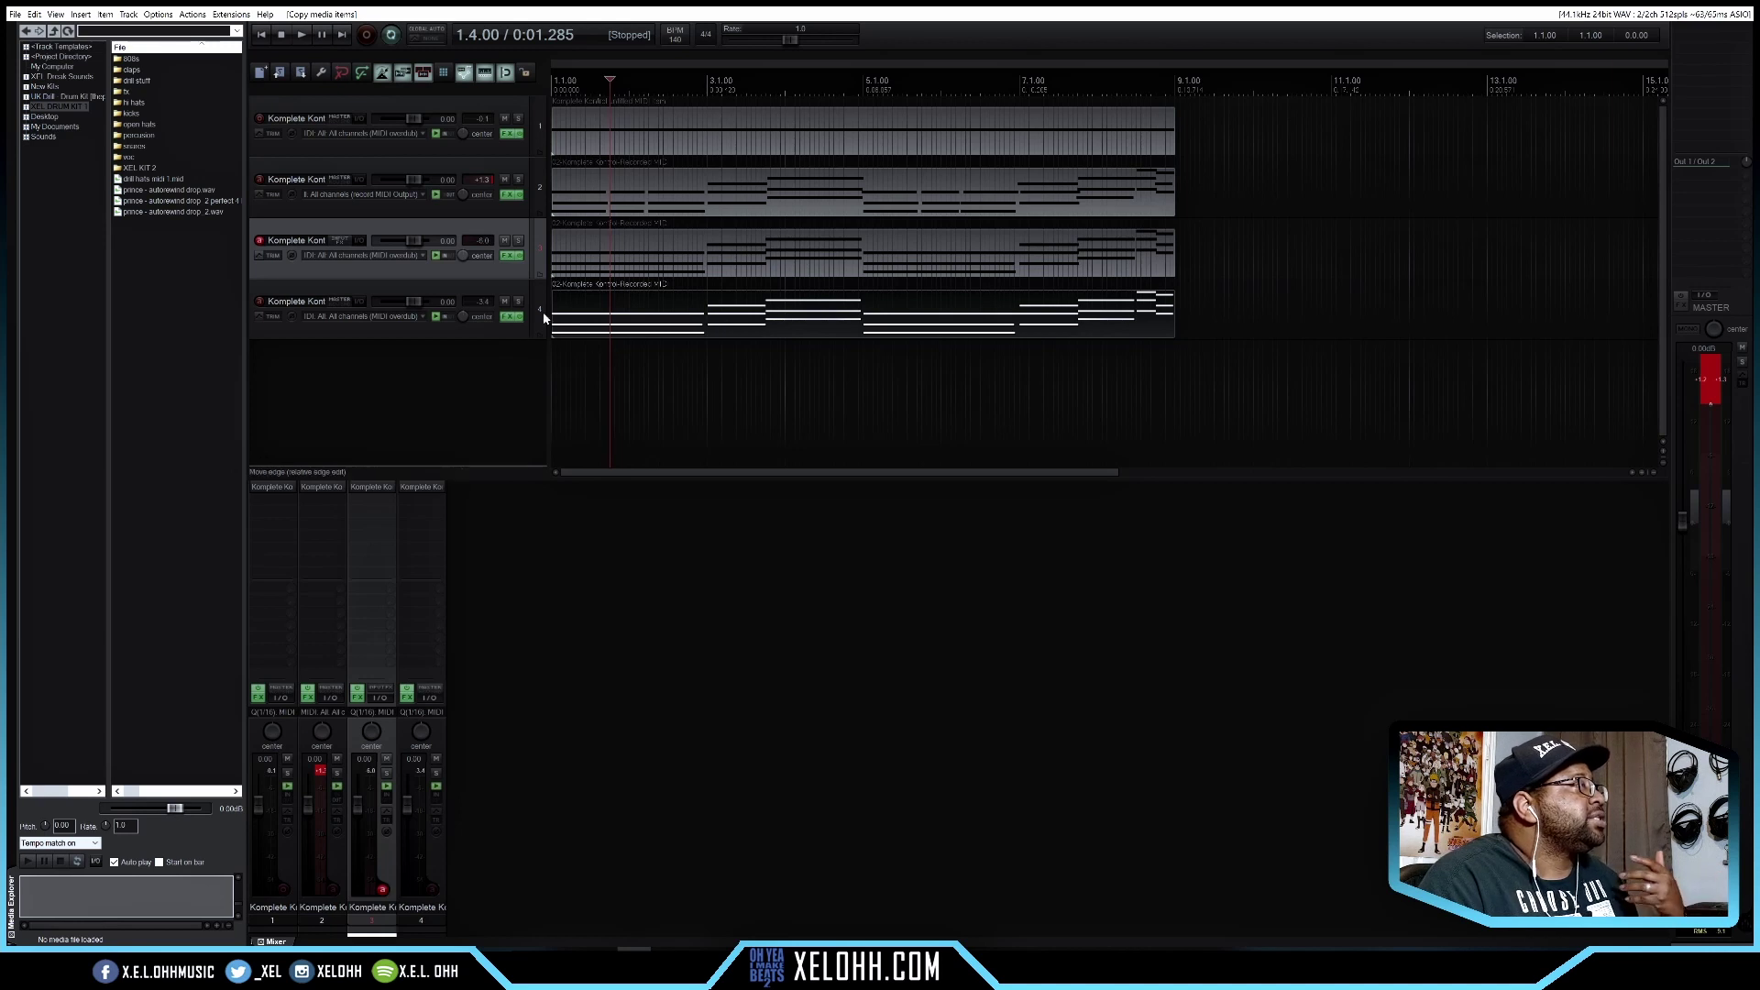
left_click(420, 488)
left_click(422, 489)
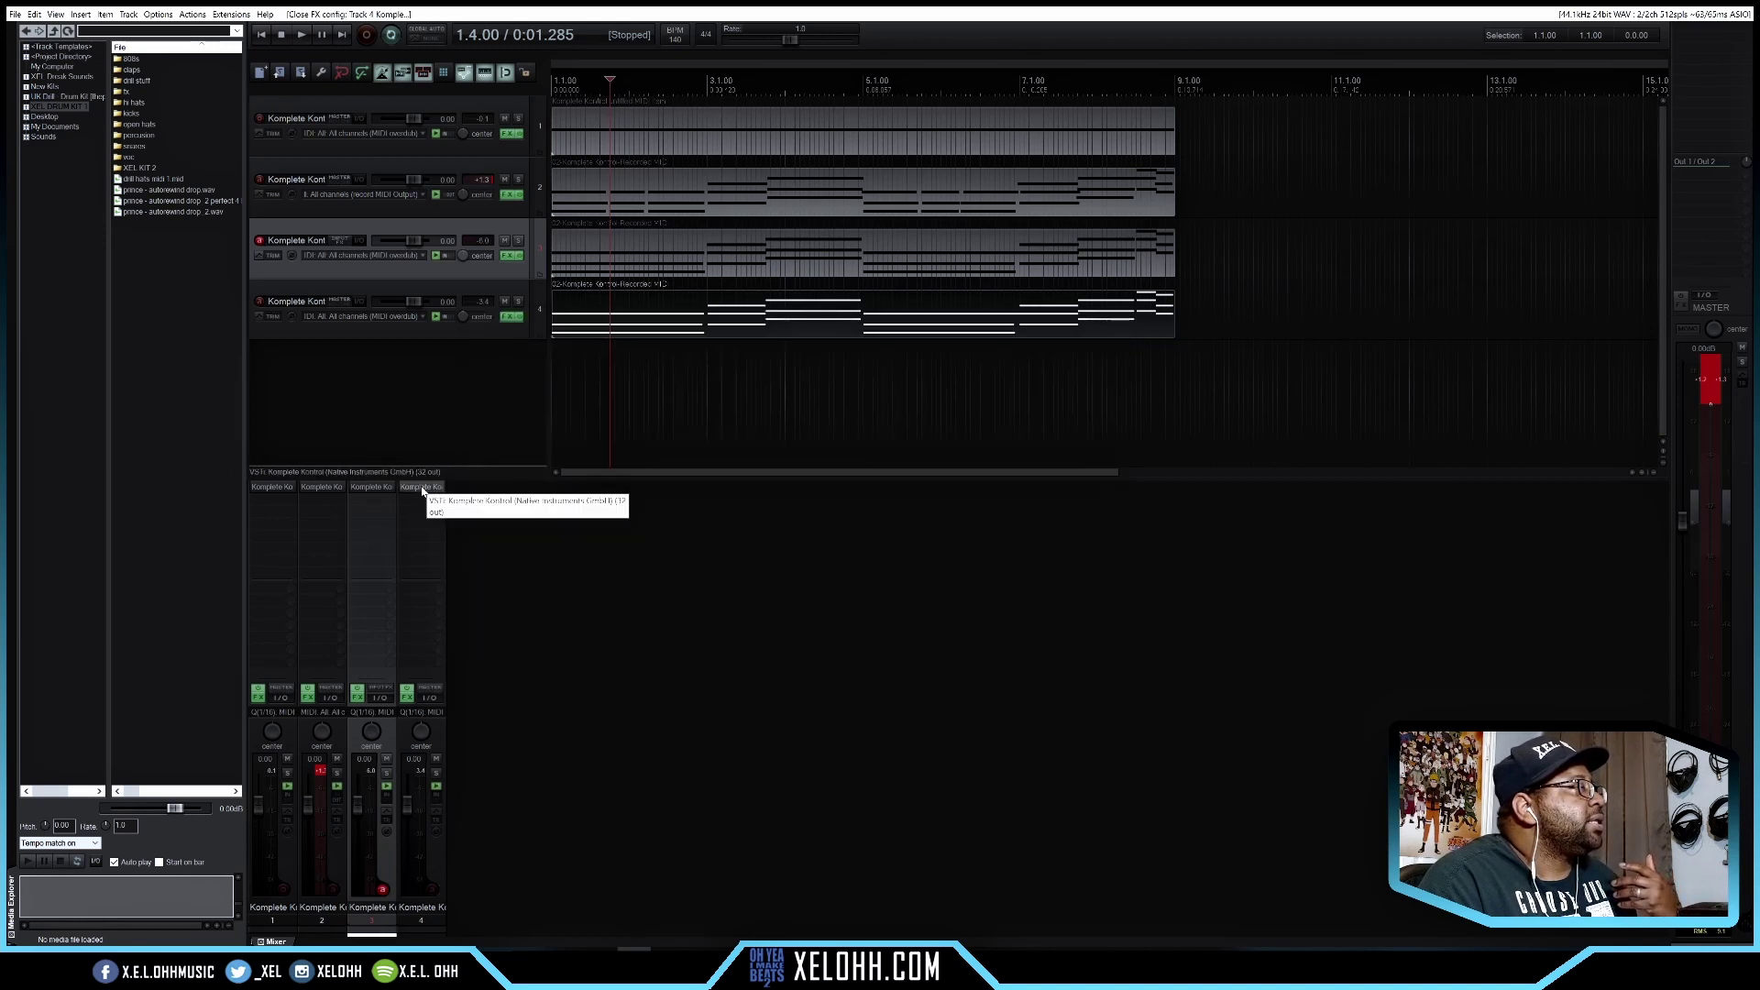
left_click(422, 489)
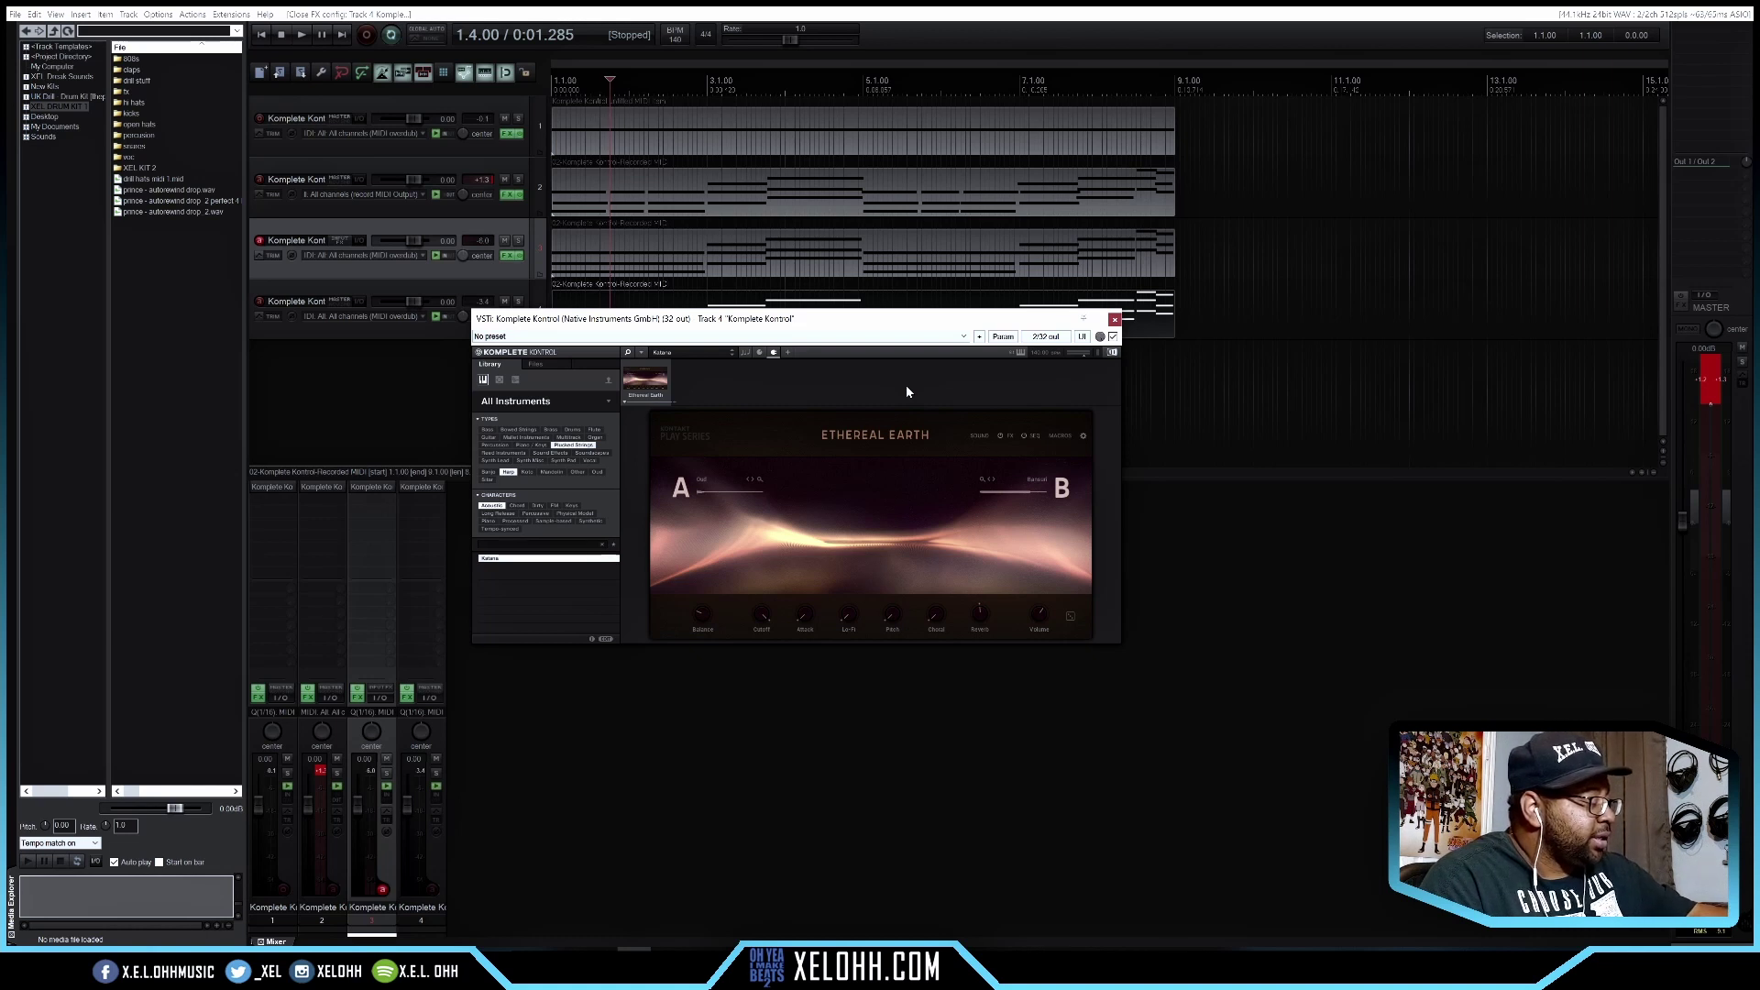
Turn on the arpeggiator for the Ethereal Earth instrument and select the fourth track
left_click(746, 353)
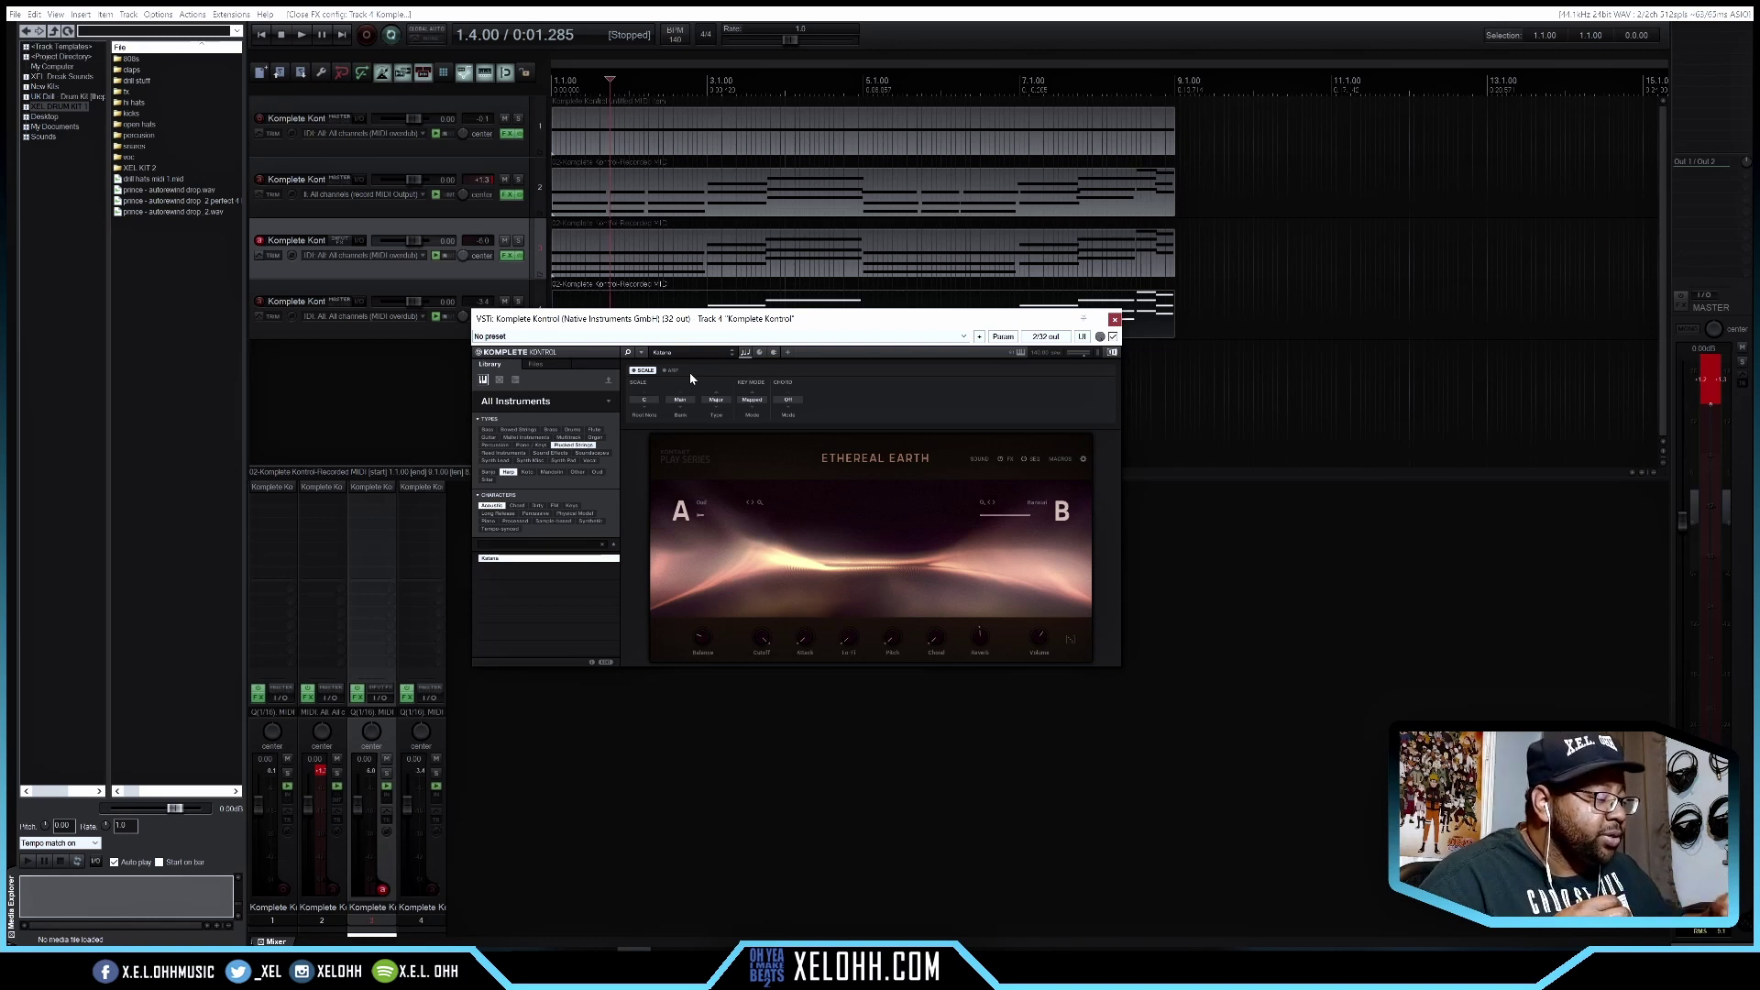
left_click(673, 371)
left_click(393, 332)
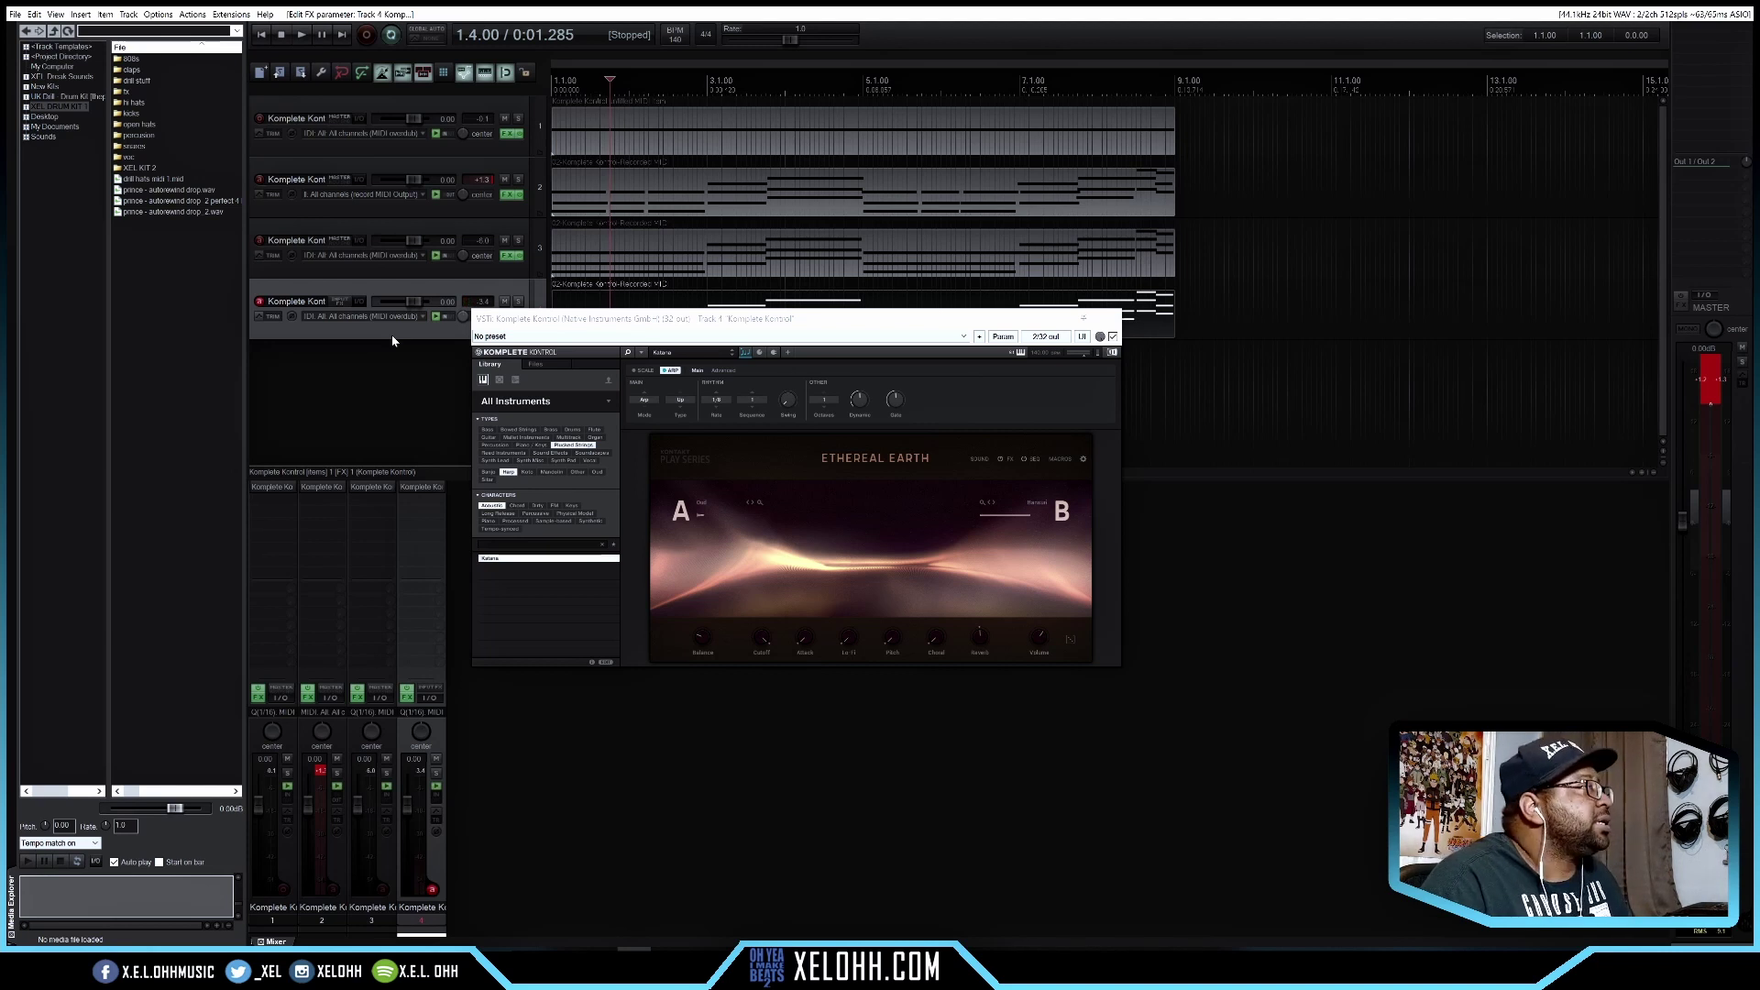
Play the arrangement from the start to hear the arpeggiated layer, closing the instrument window, and stop playback
key("Home")
key("space")
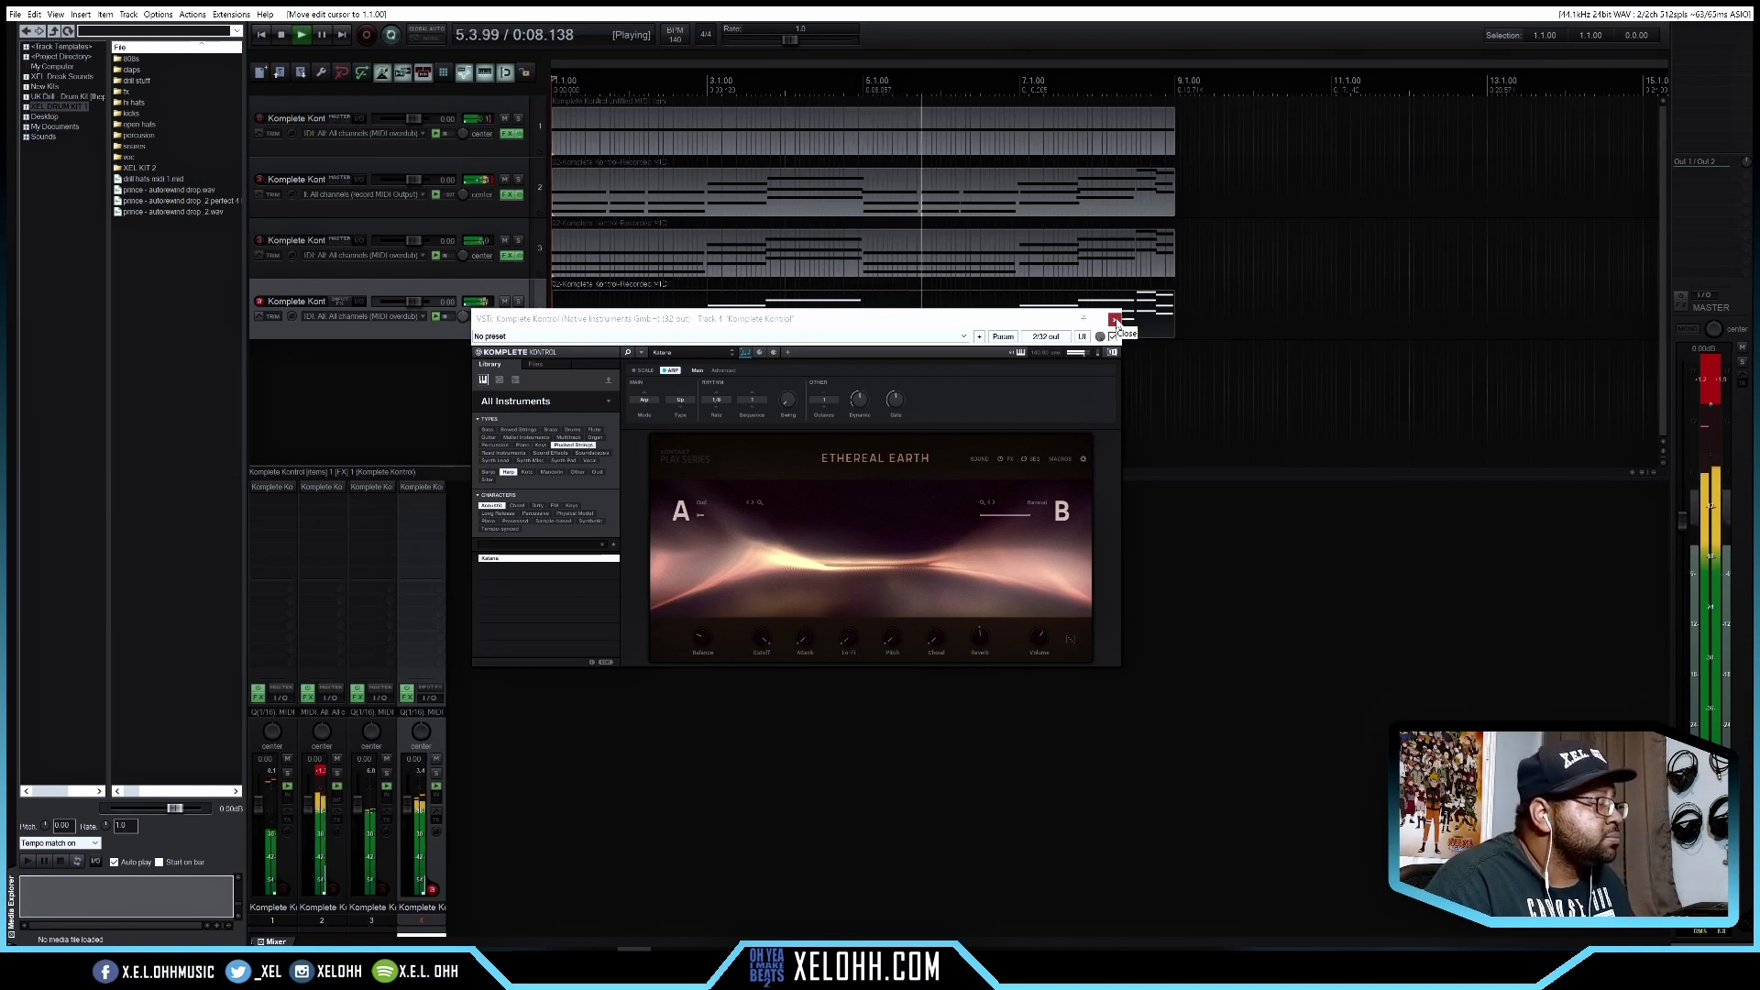
left_click(1115, 321)
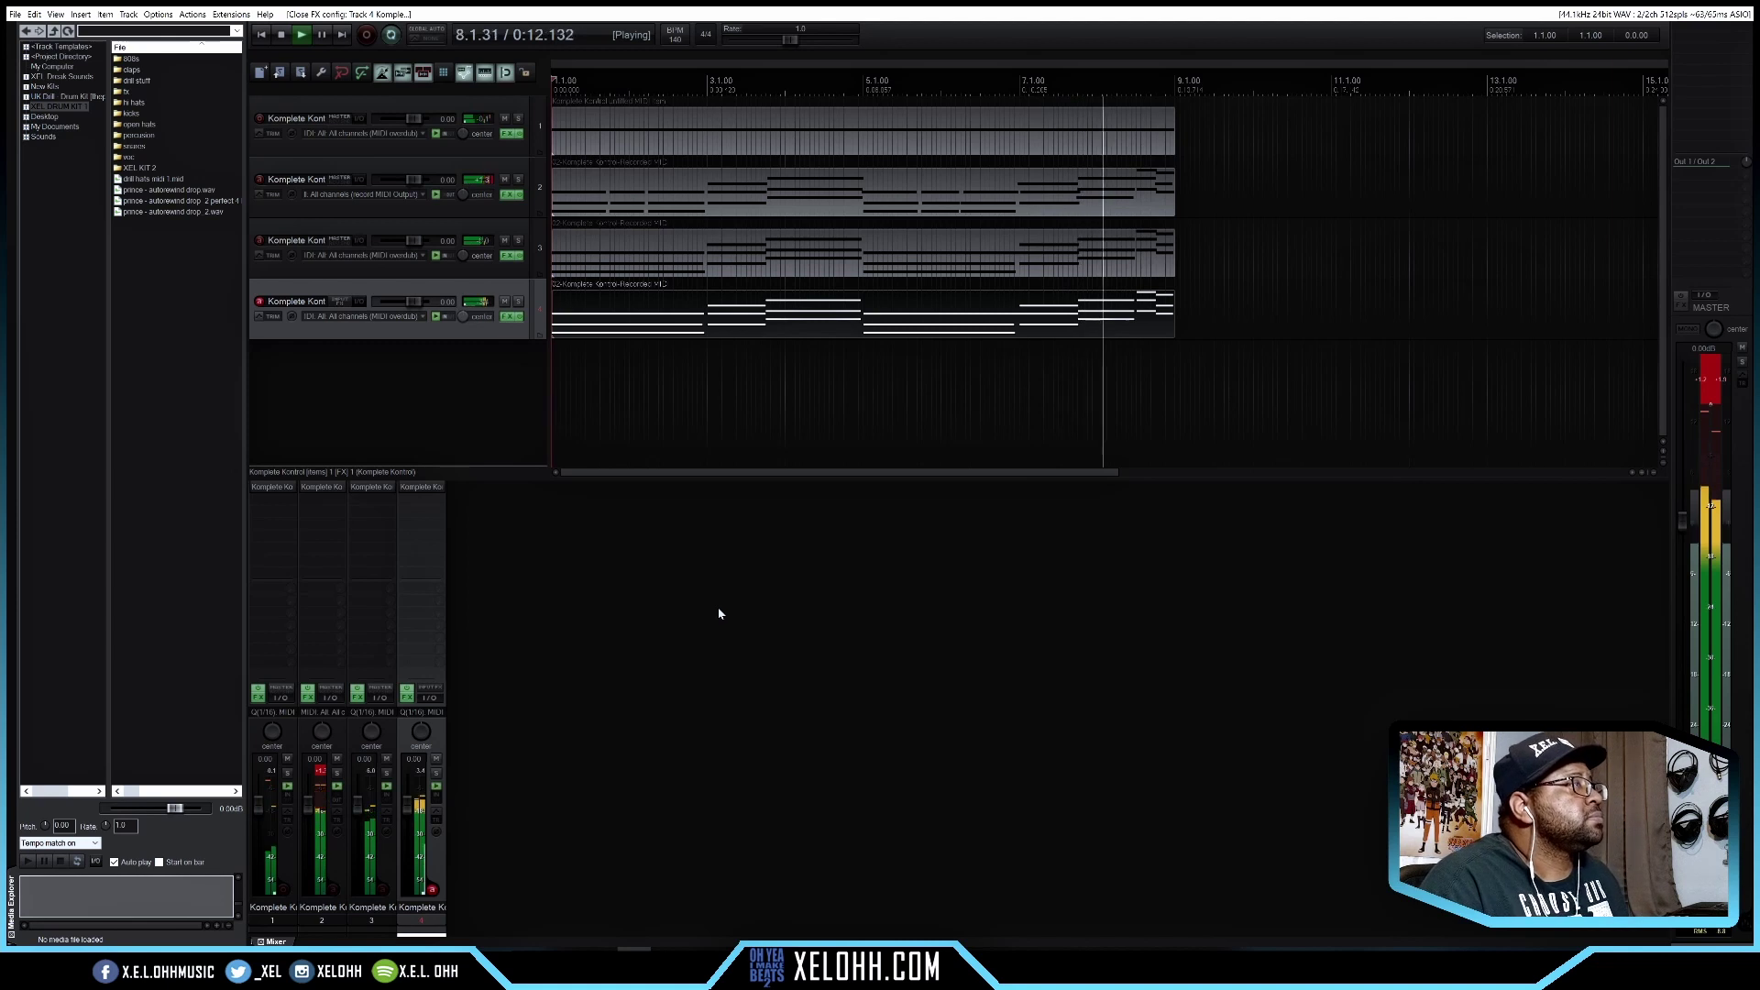
key("space")
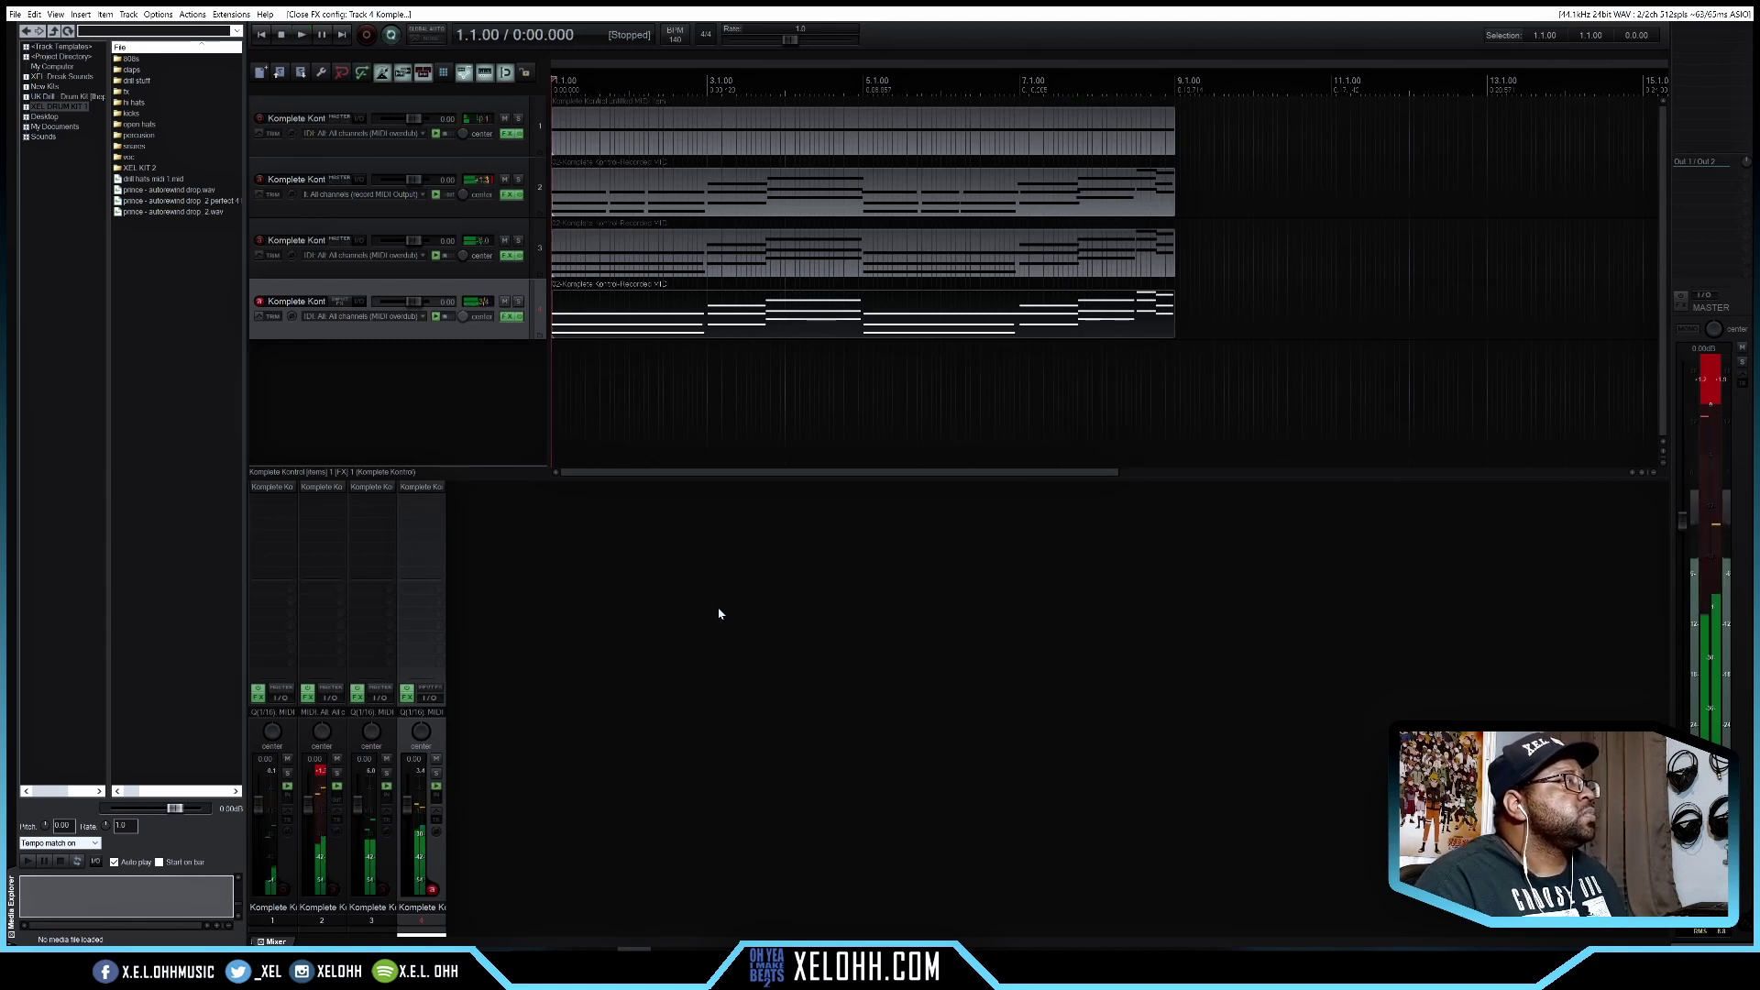
Insert the Drill Drums track template below the fourth track and select its hihat track
right_click(447, 369)
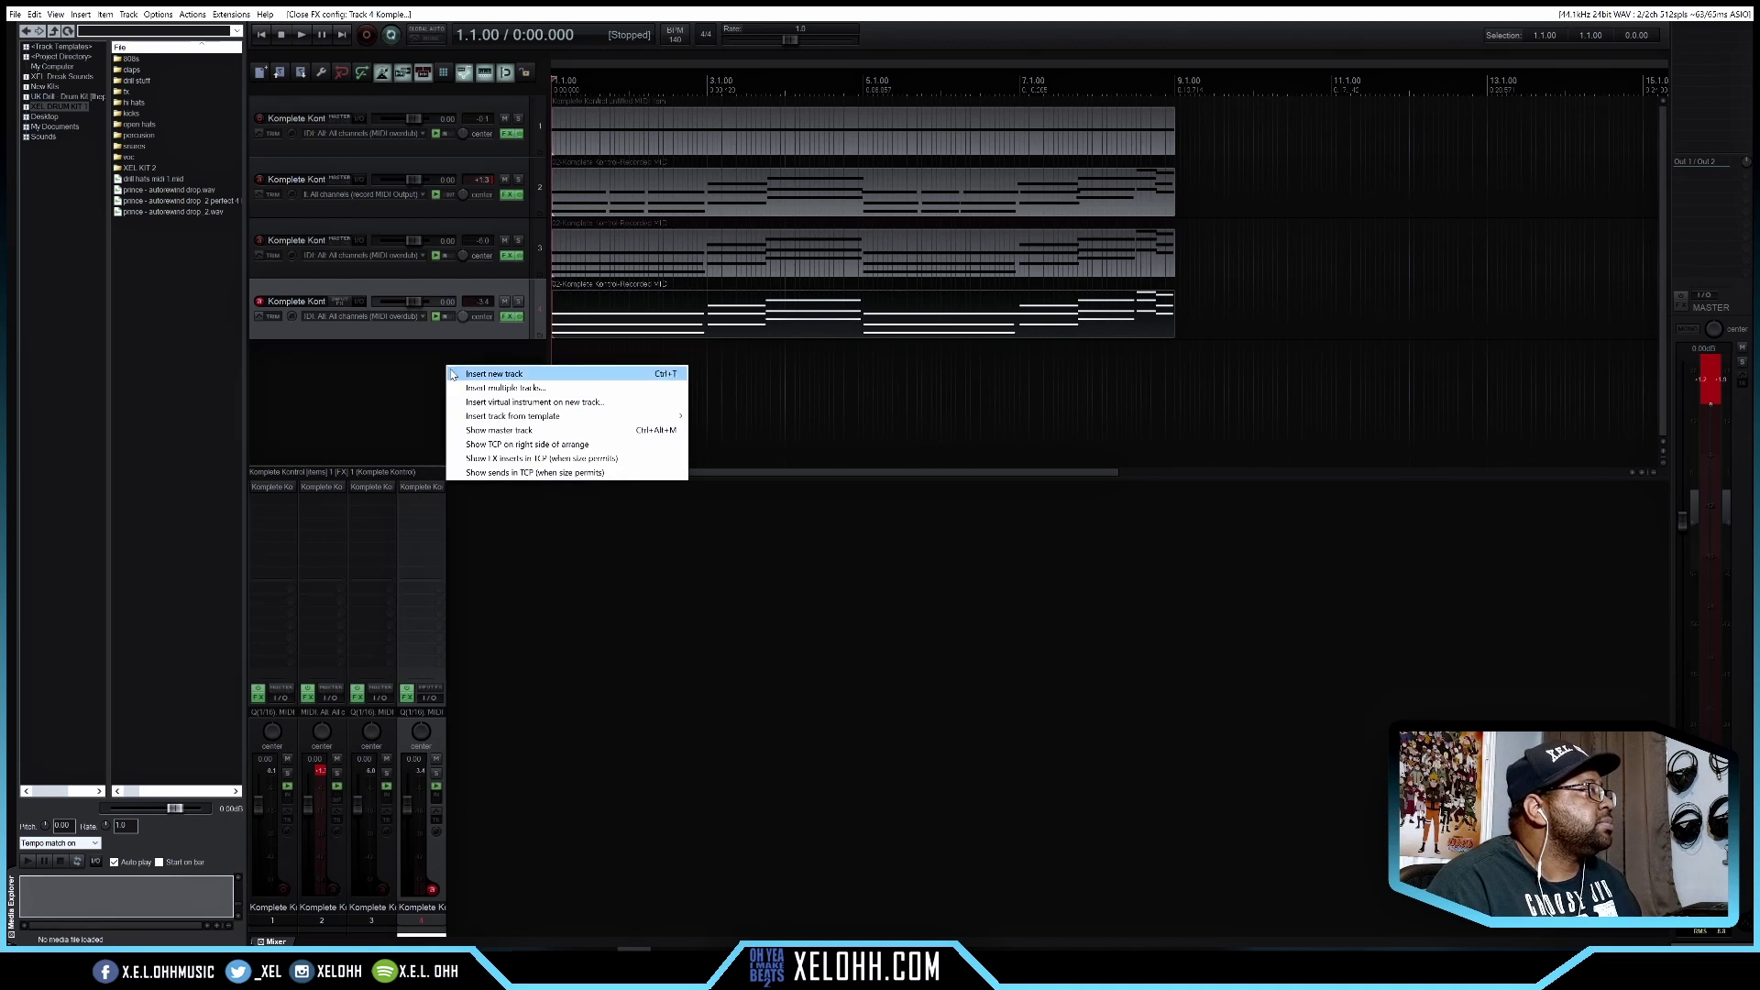
left_click(550, 448)
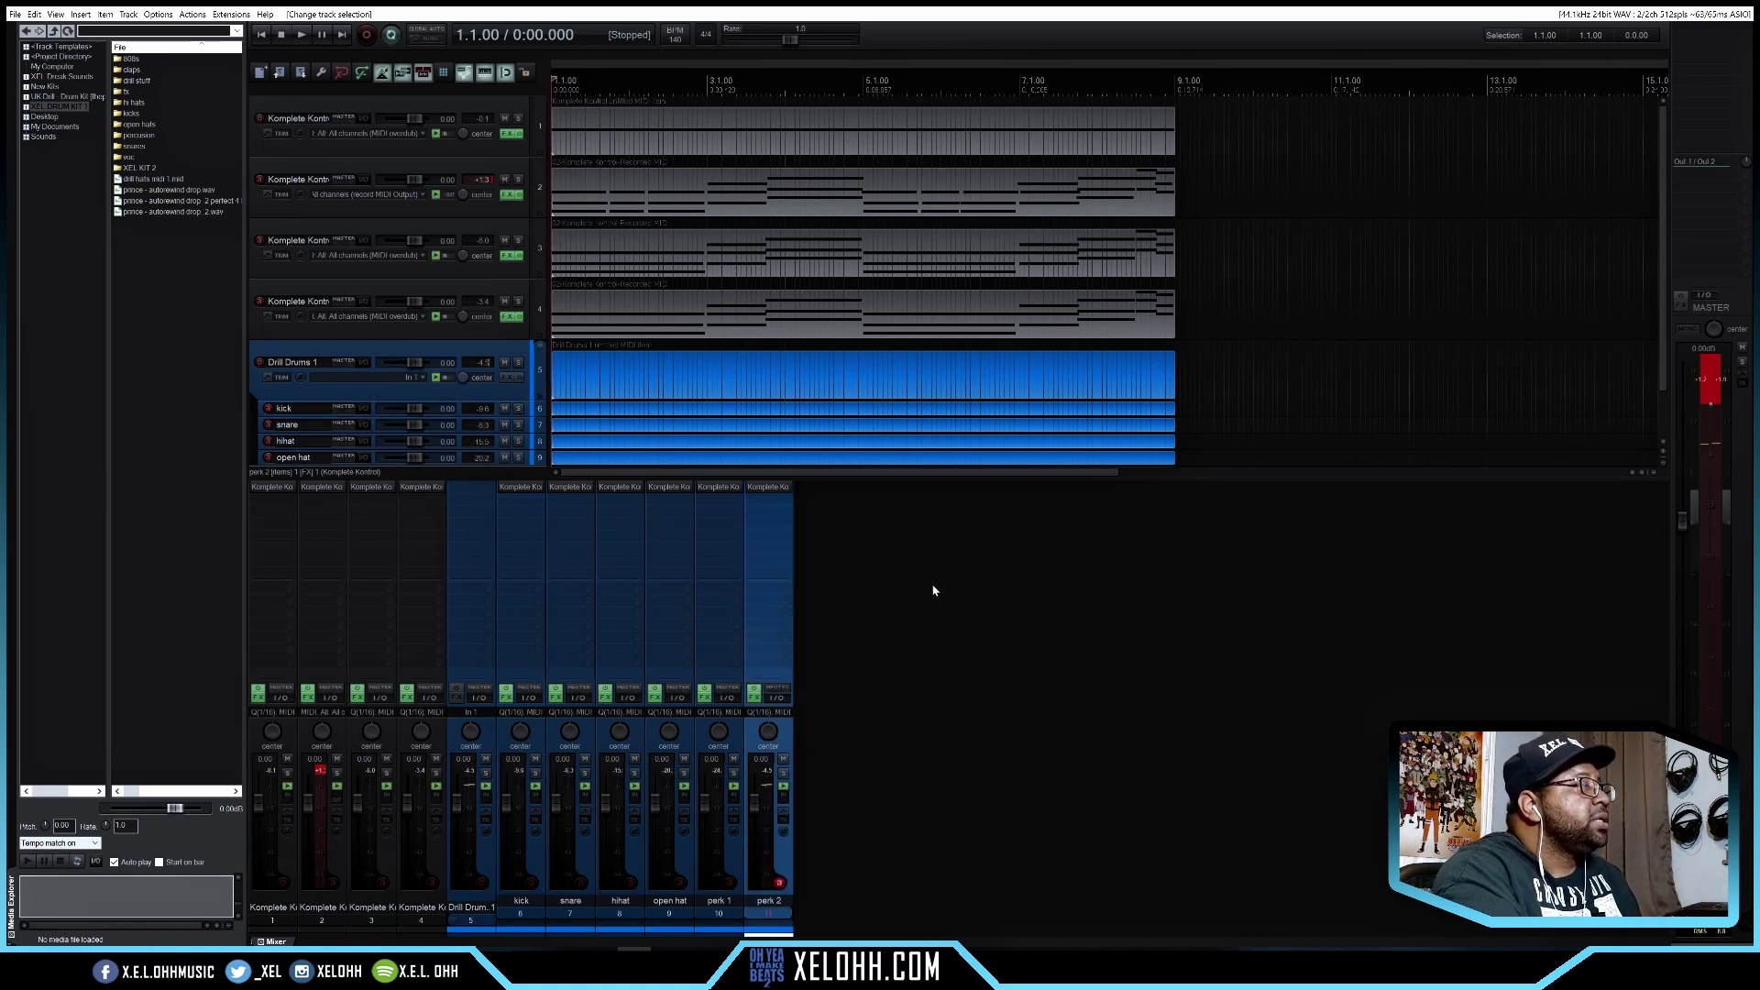
key("ctrl+alt+Up")
key("ctrl+alt+Up")
key("ctrl+alt+Up")
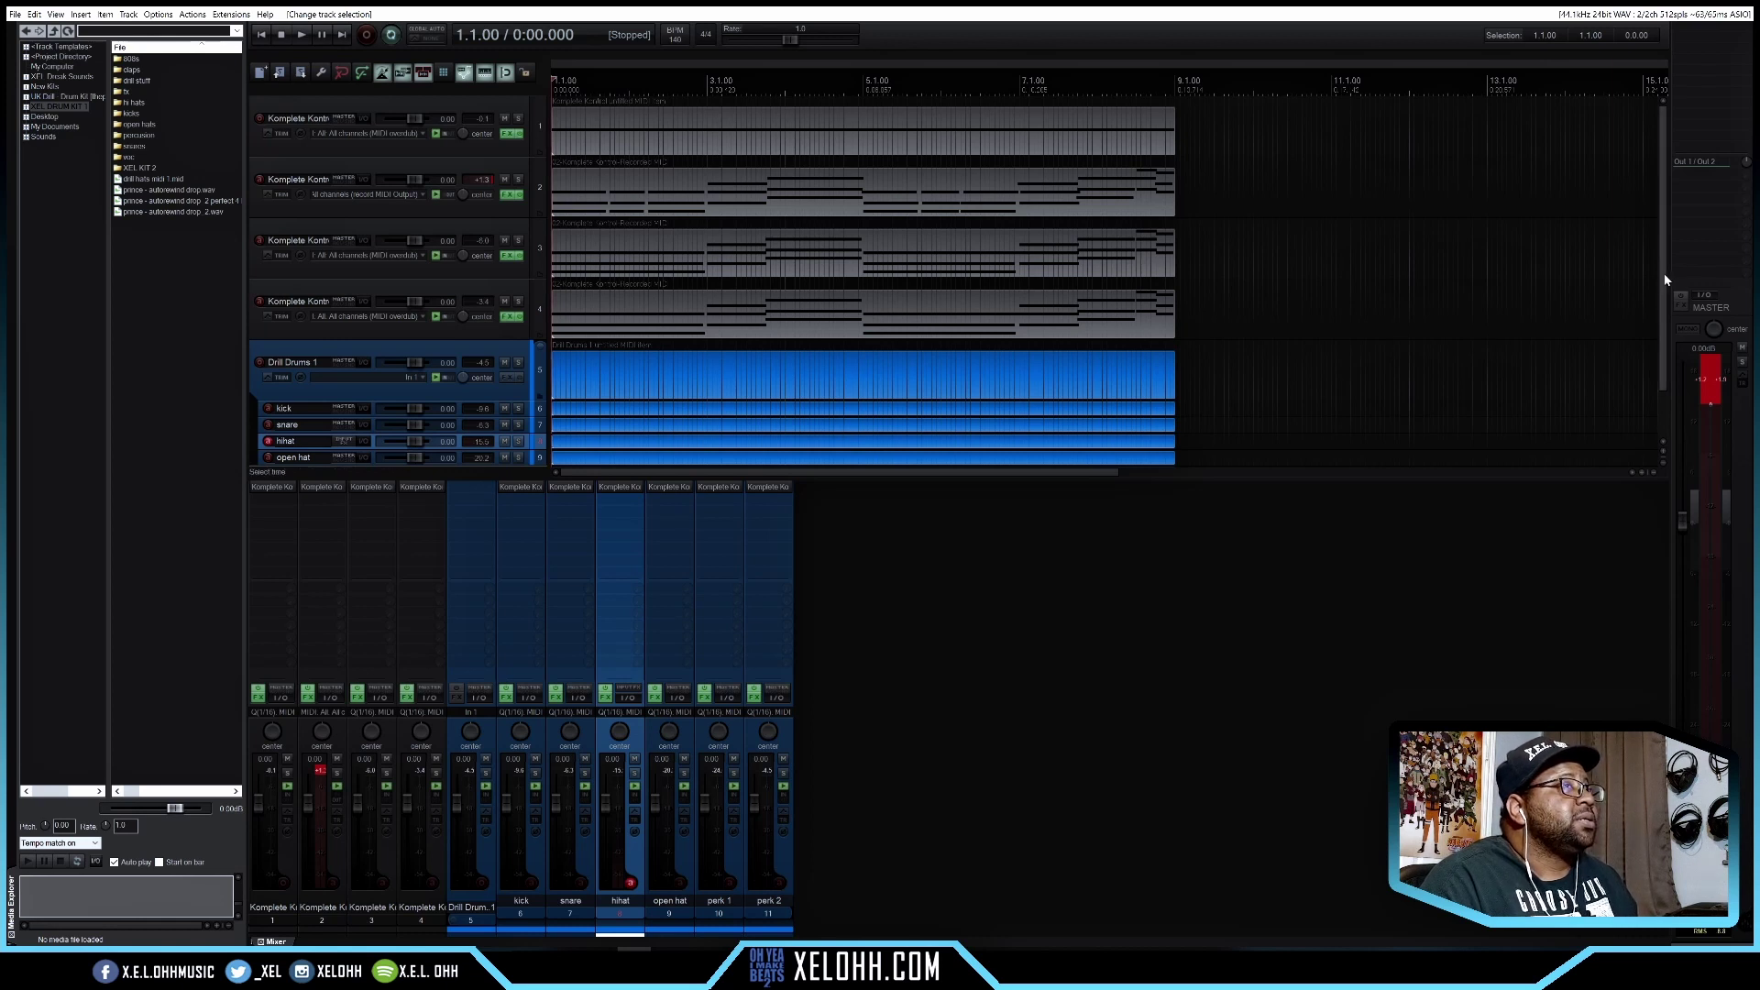
Set the hihat track's record mode to MIDI overdub and record a hi-hat part
left_click_drag(1663, 278, 1673, 310)
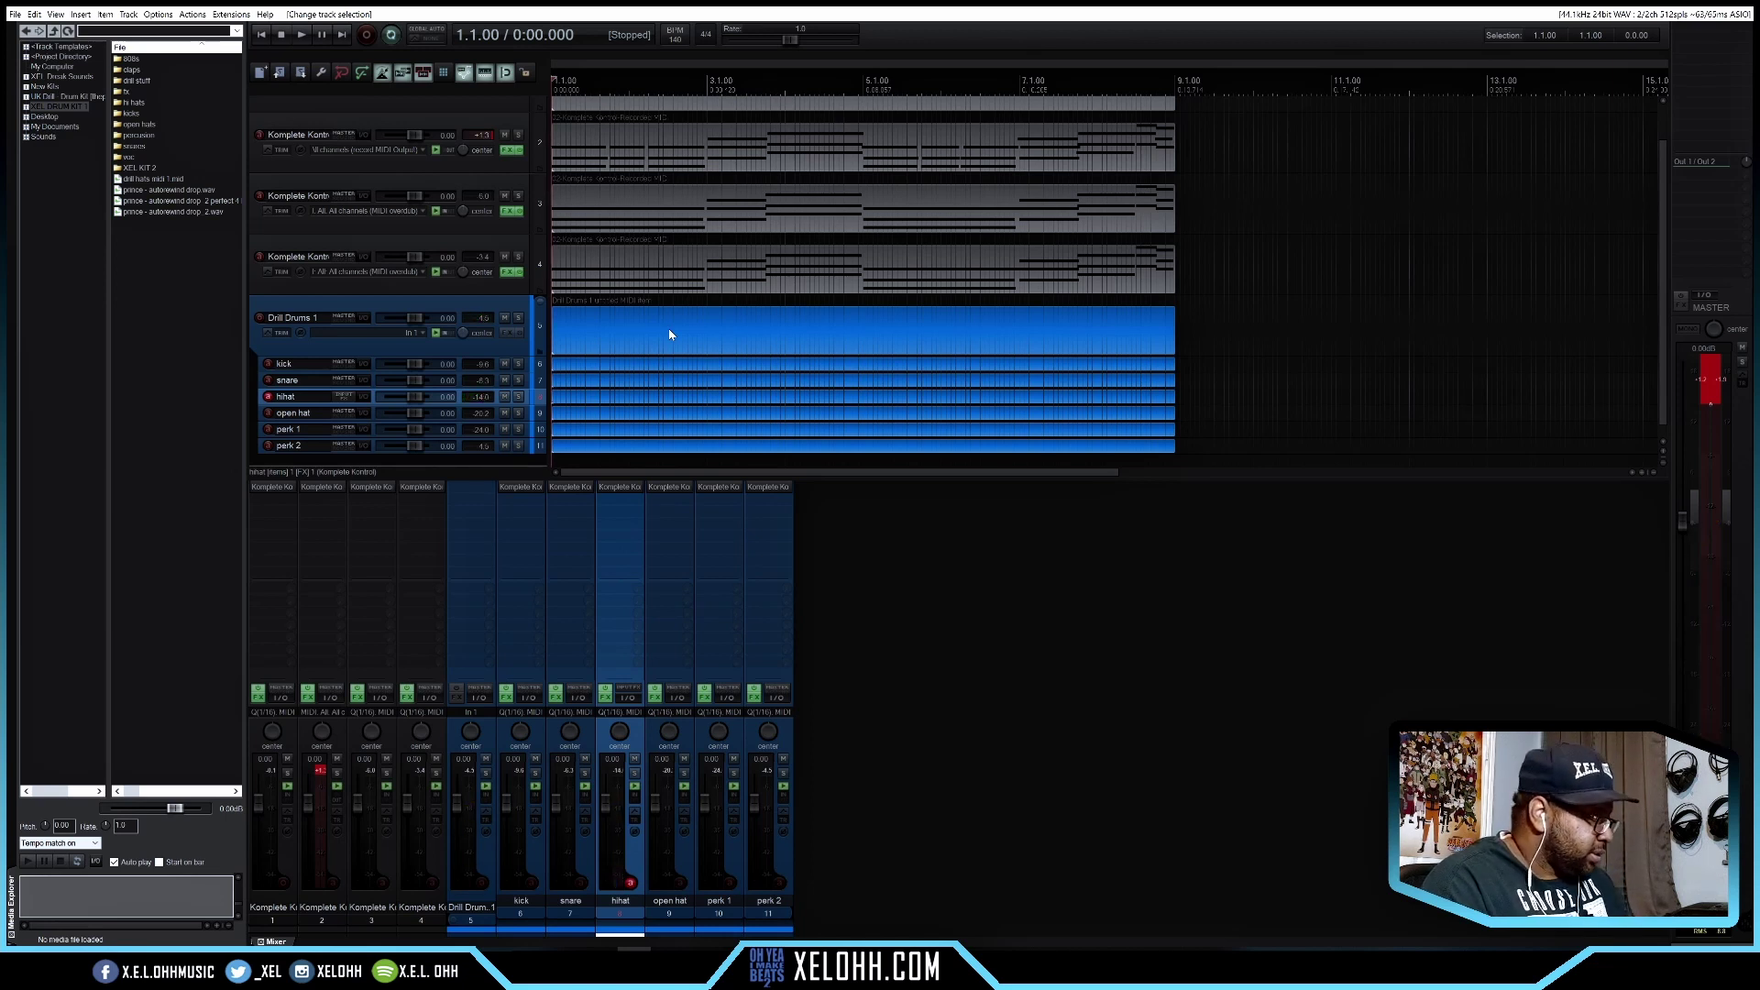
right_click(268, 405)
mouse_move(362, 496)
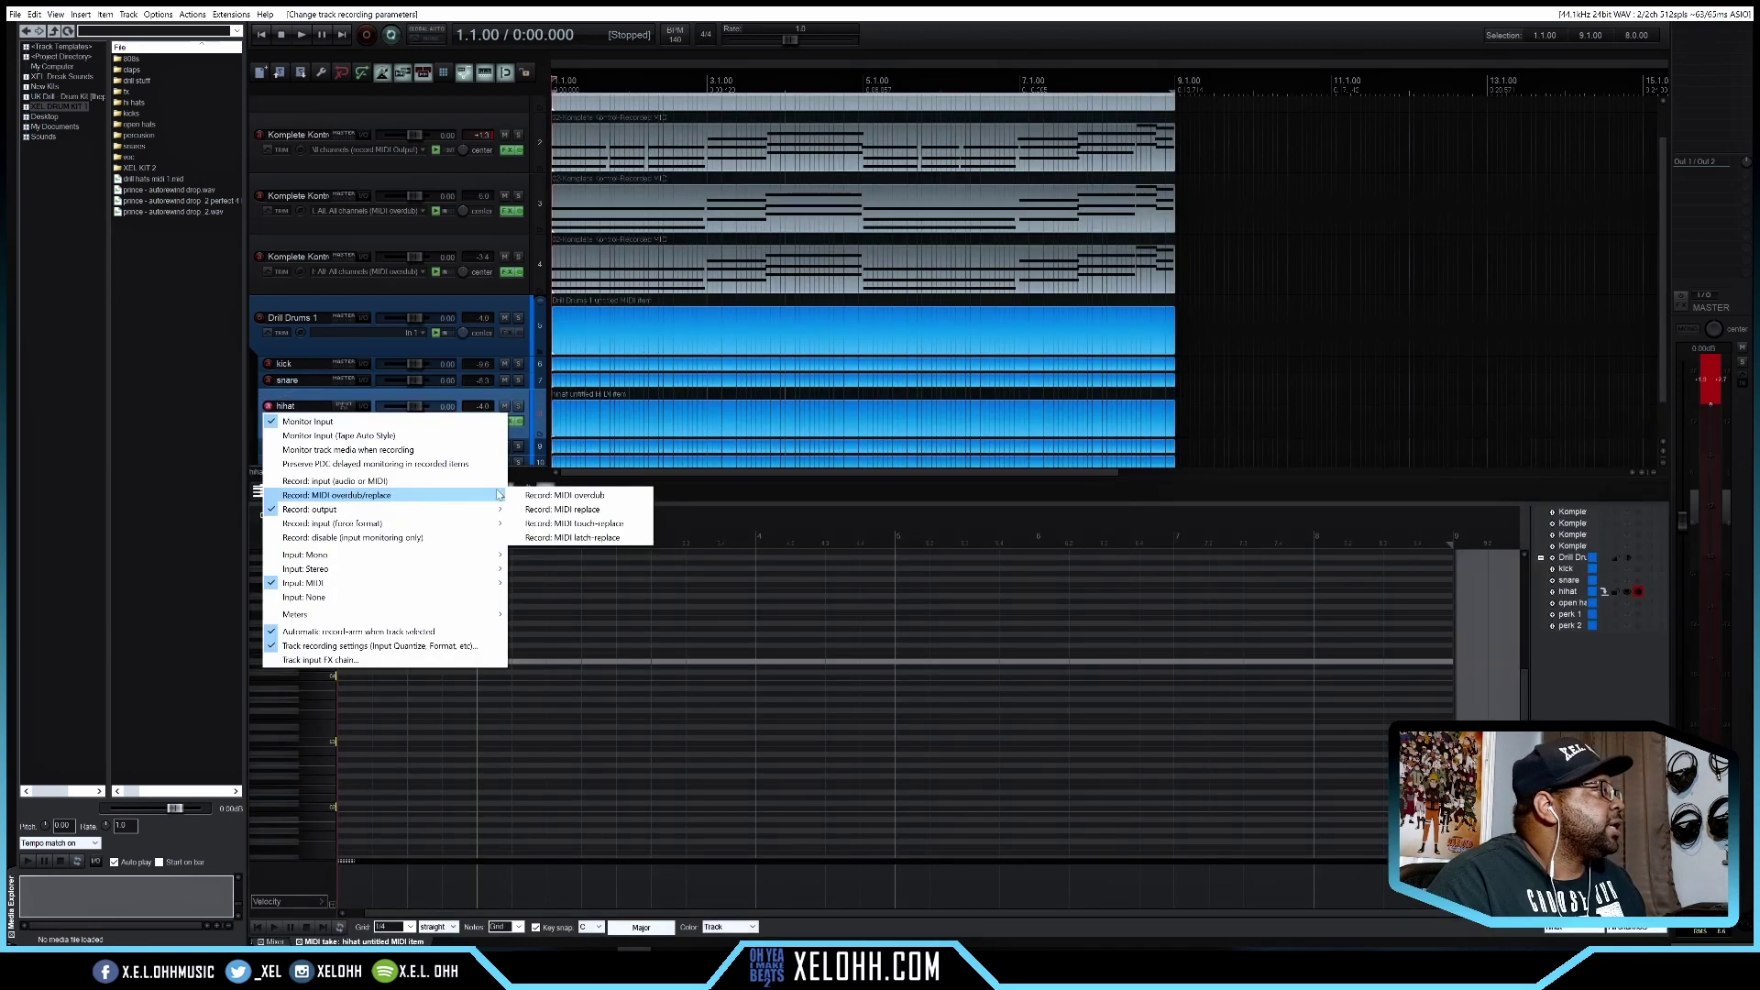
left_click(587, 497)
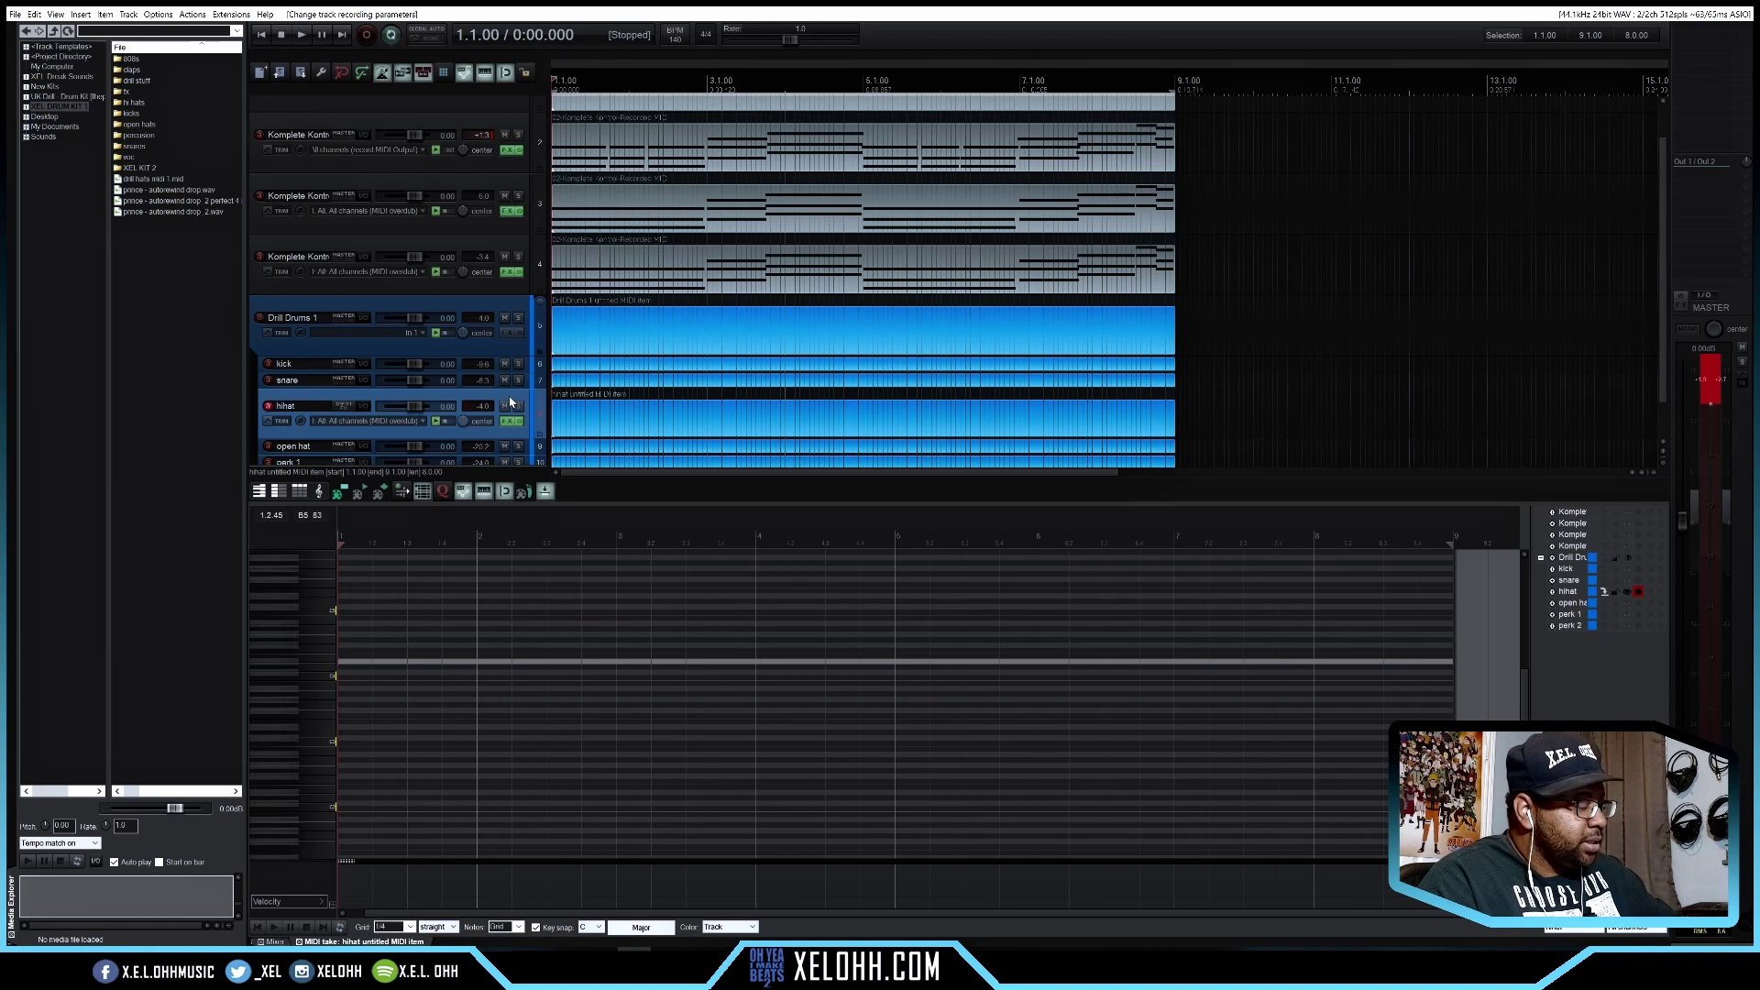
key("ctrl+r")
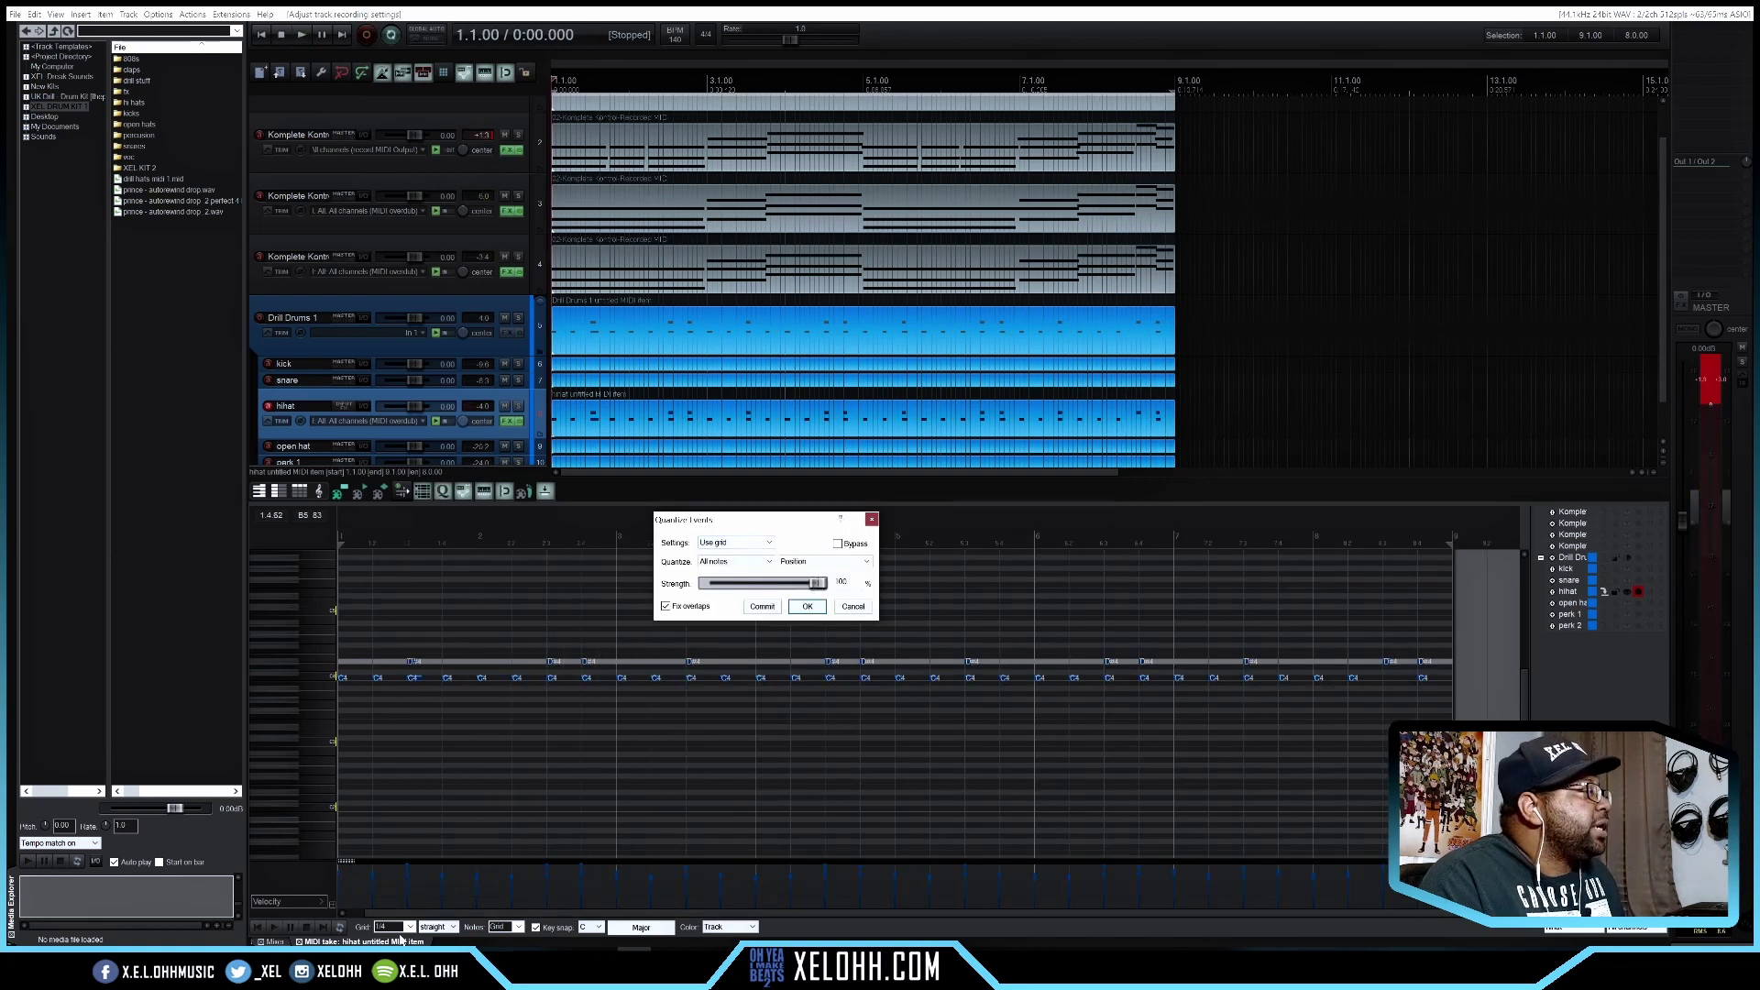
Set the grid to 1/8, play back the quantized hi-hat part, and accept quantizing all of its notes to the grid
left_click(408, 928)
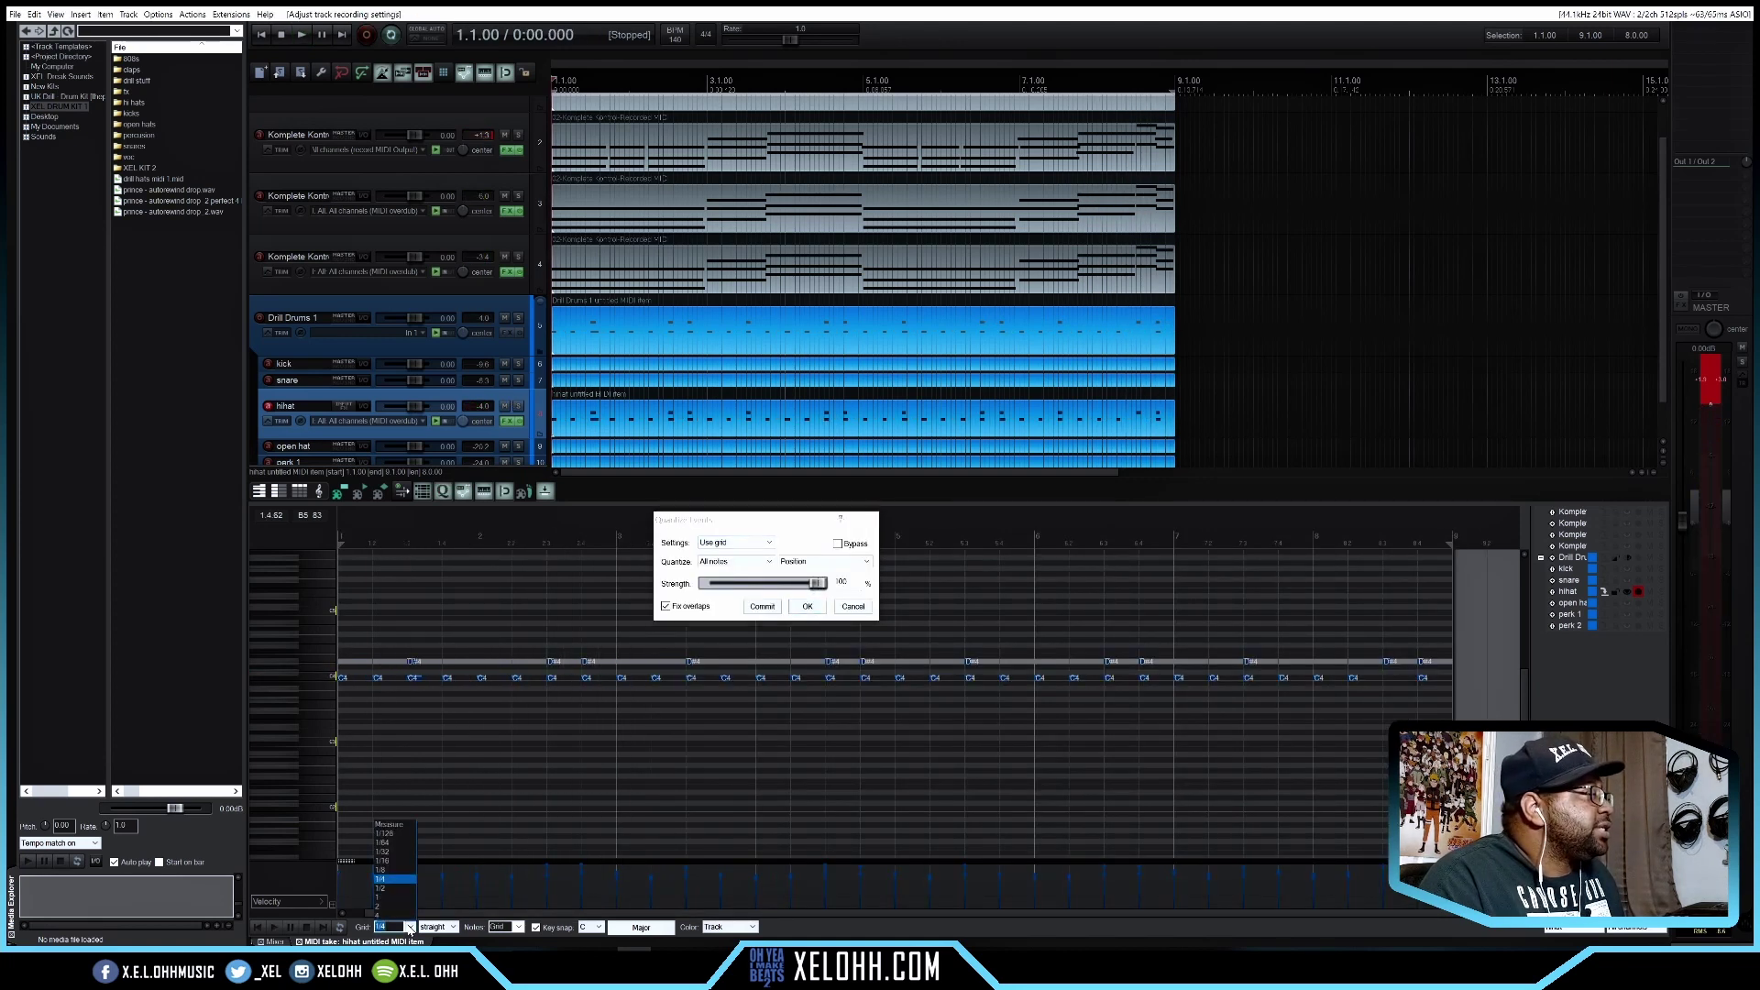
left_click(408, 862)
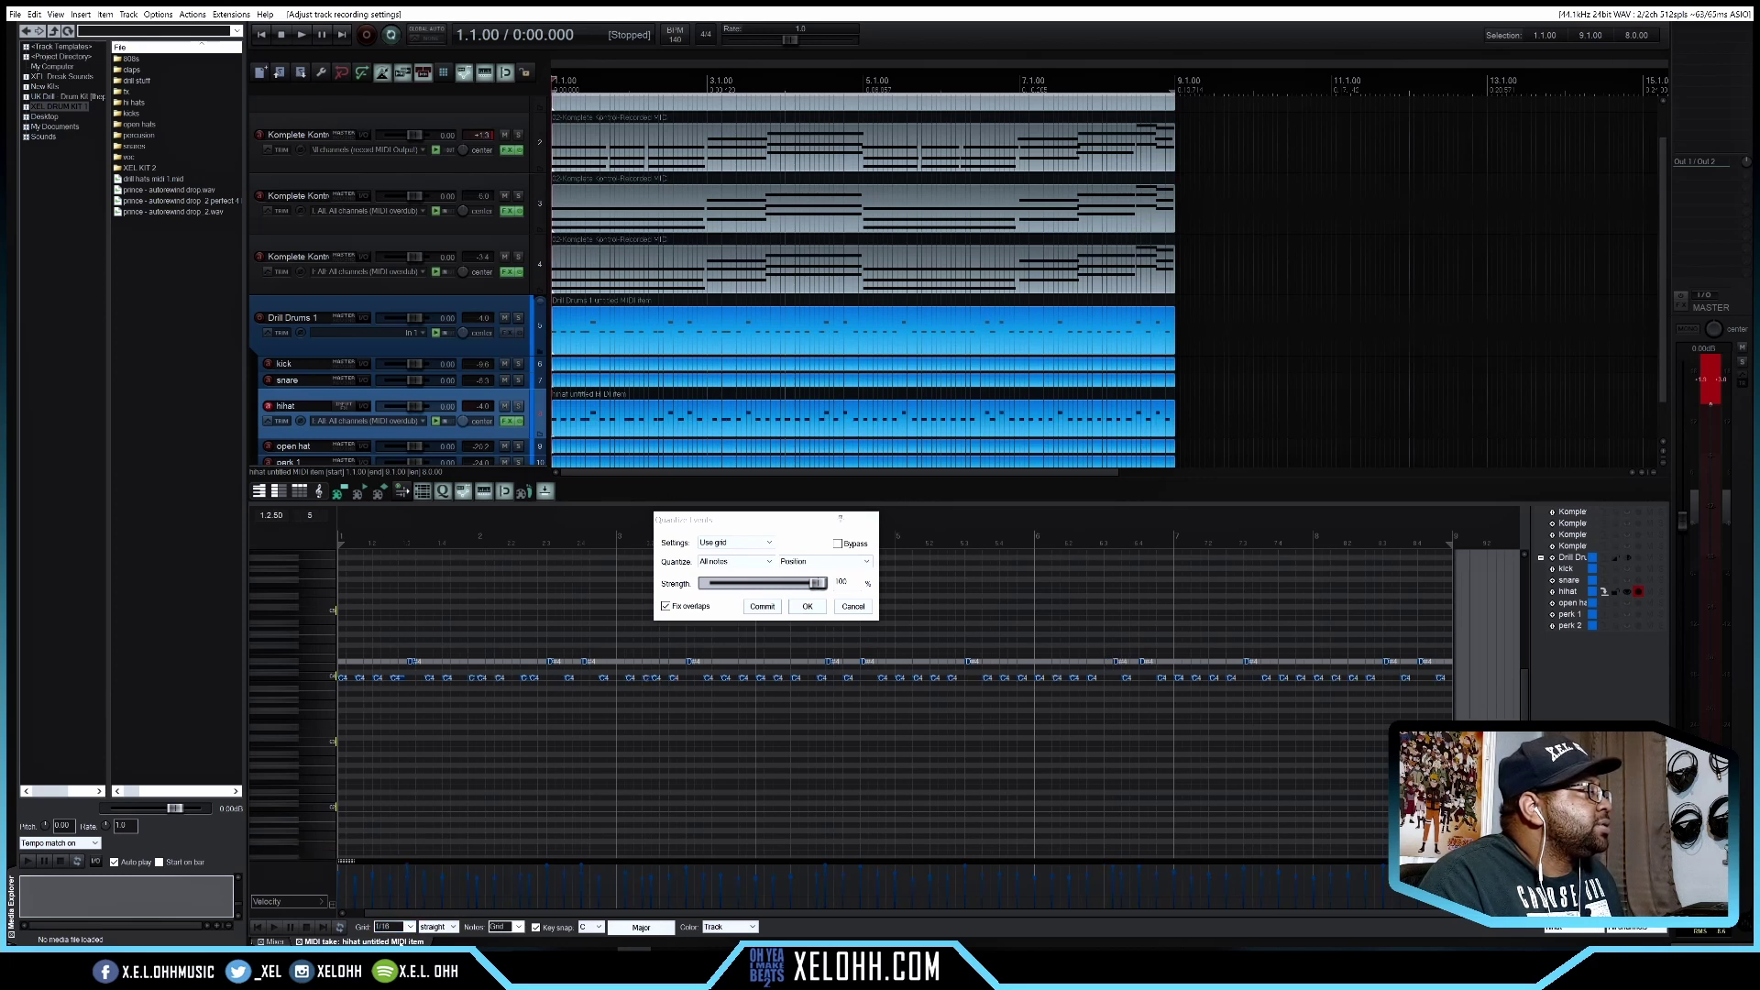
left_click(409, 927)
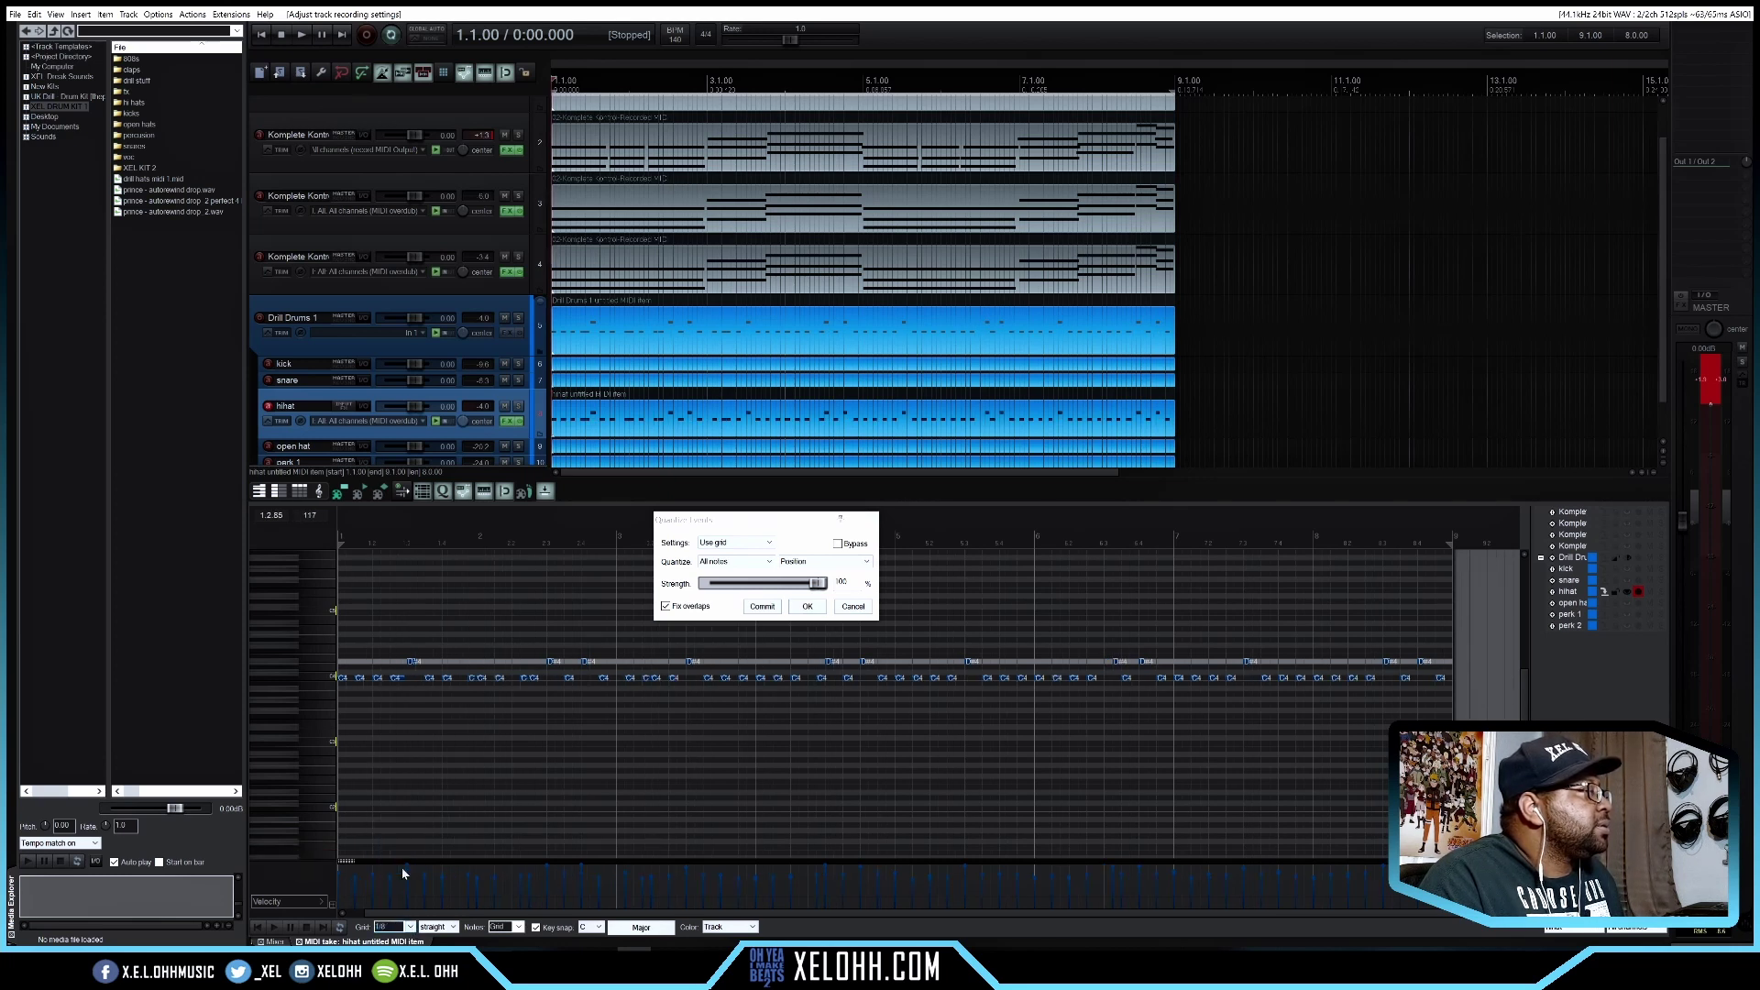
key("space")
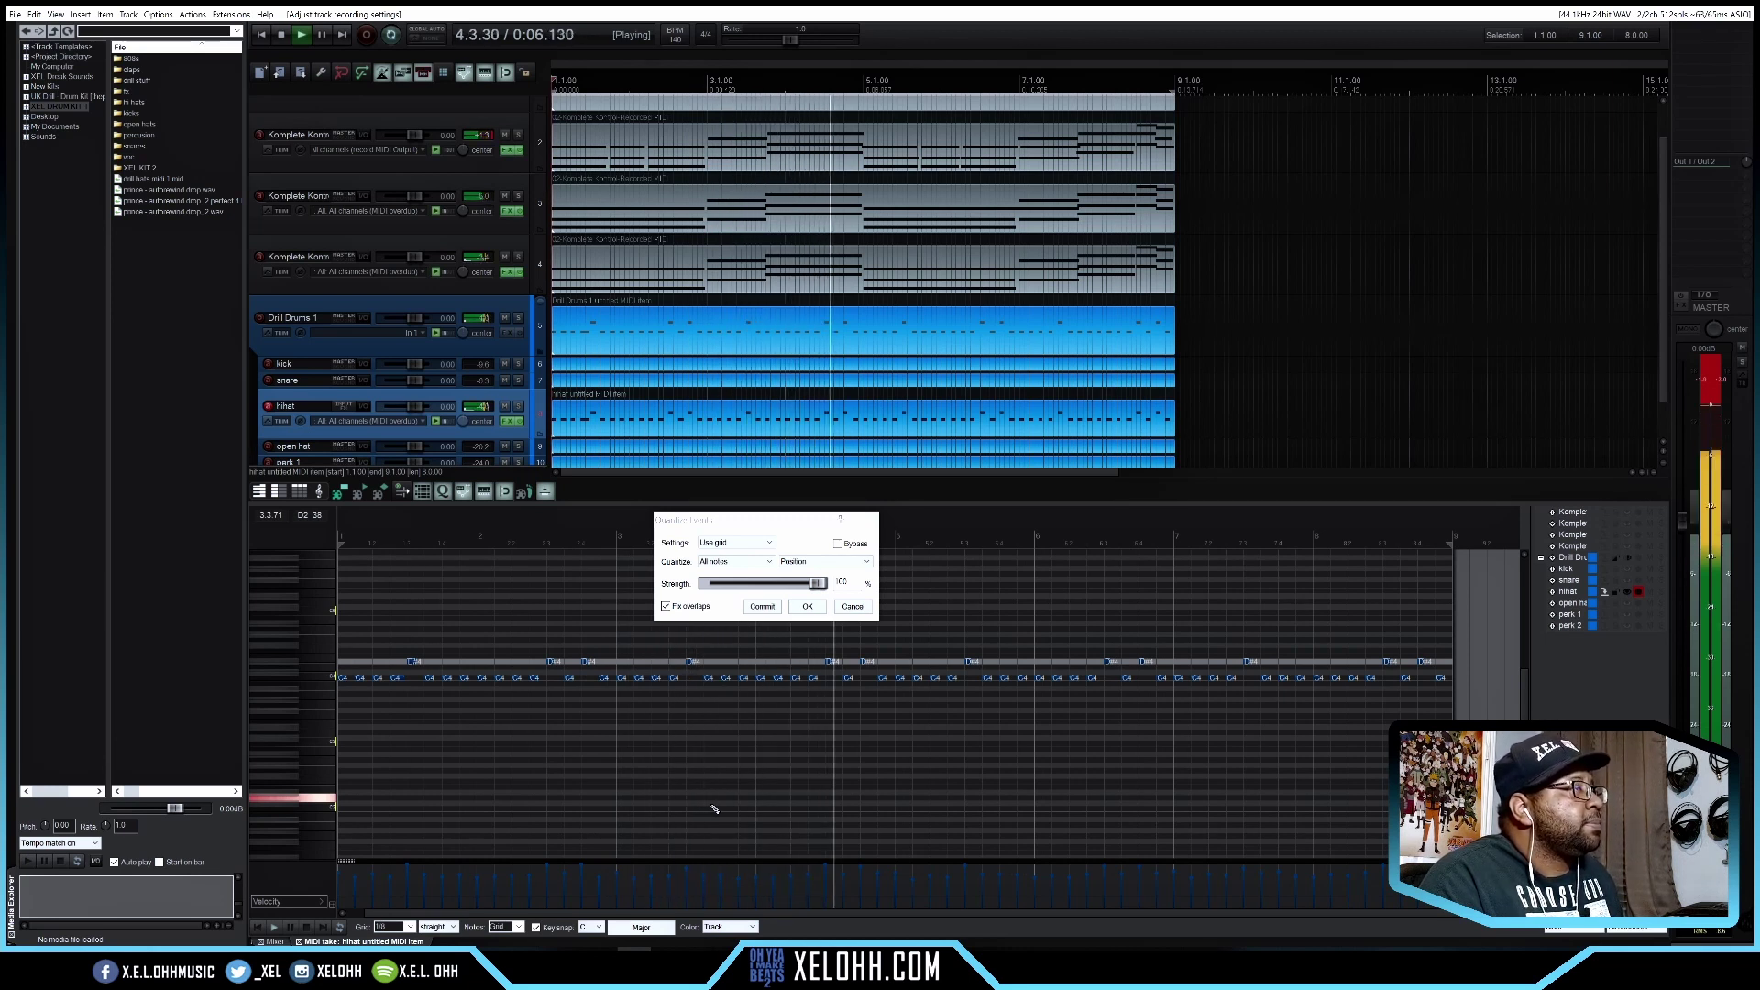
left_click(807, 607)
key("space")
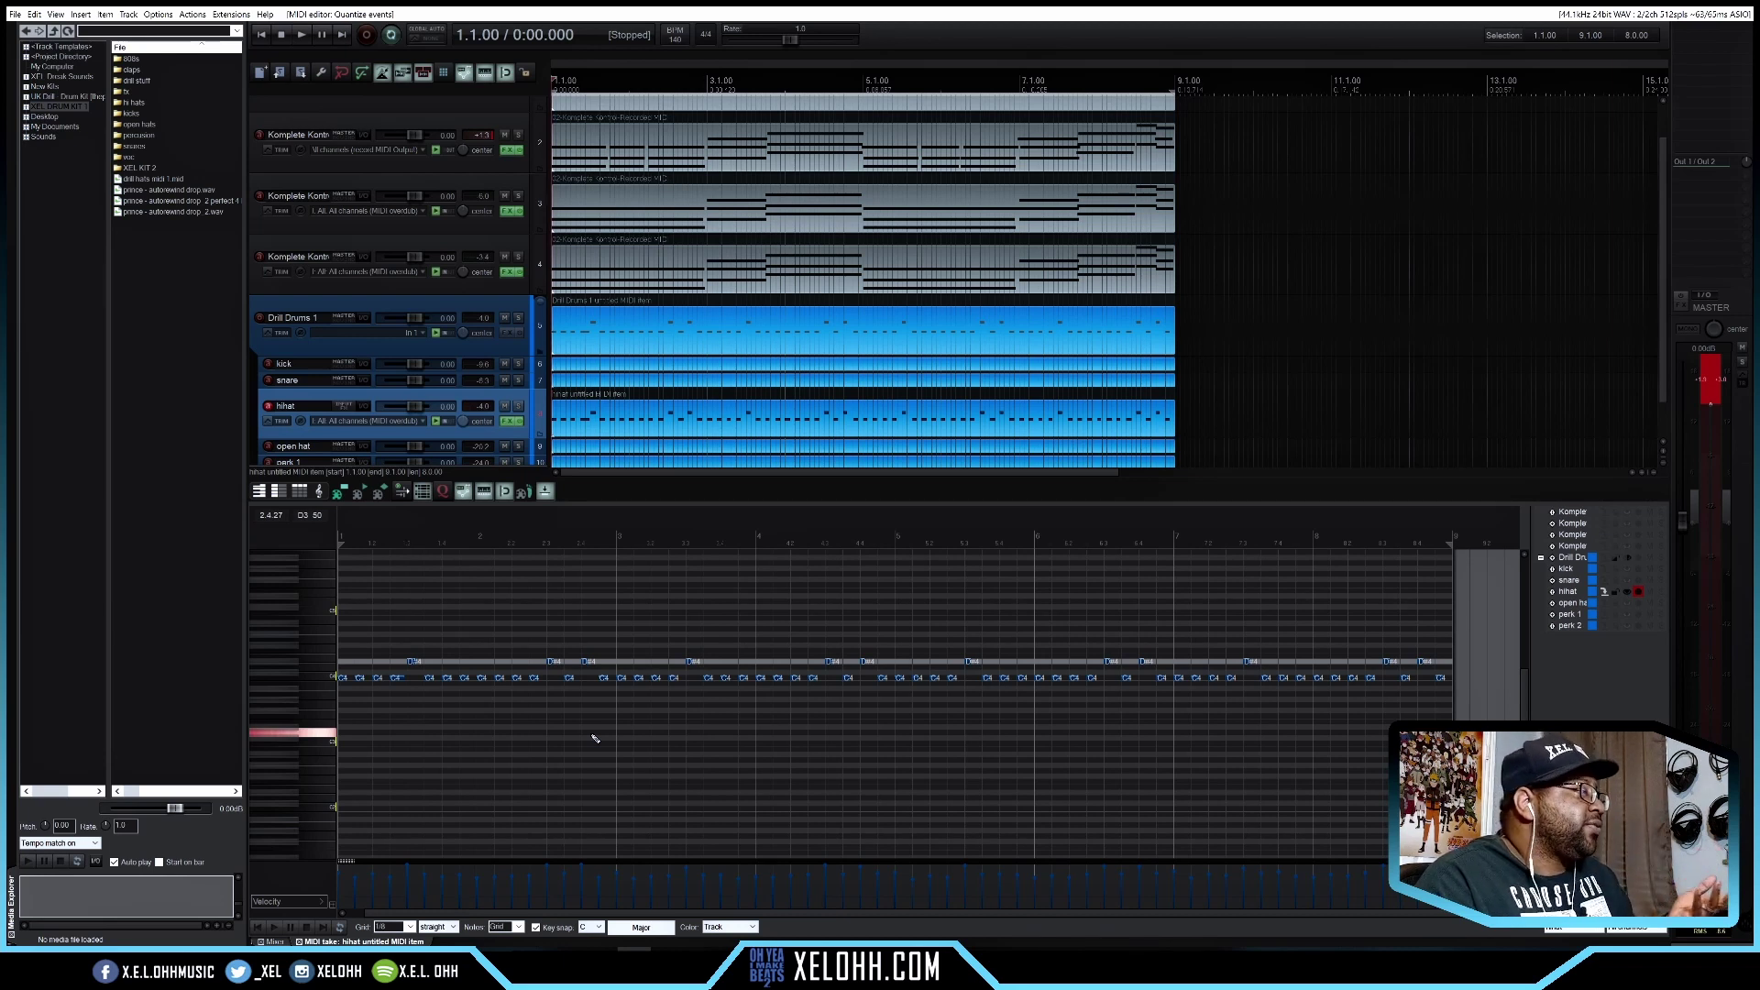
Insert a G3 note in measure 2, split it into 1/32 slices, and ramp the slices' velocities upward
left_click(518, 706)
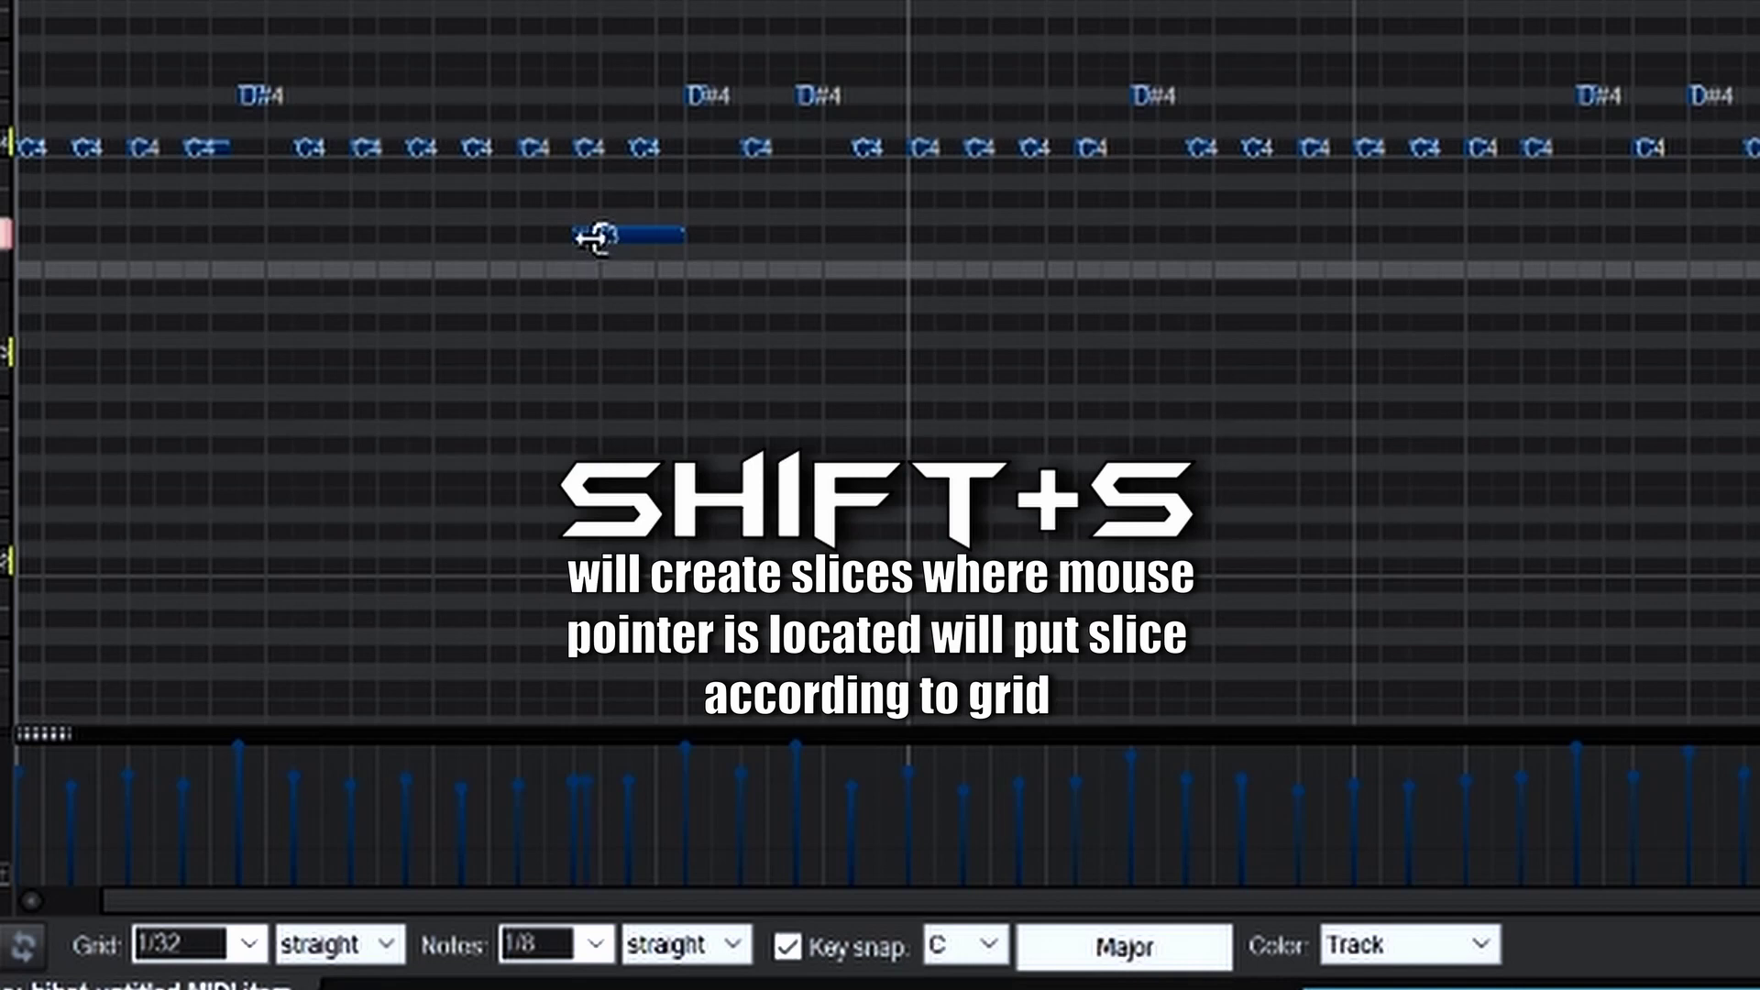
key("shift+s")
key("shift+s")
key("shift+s")
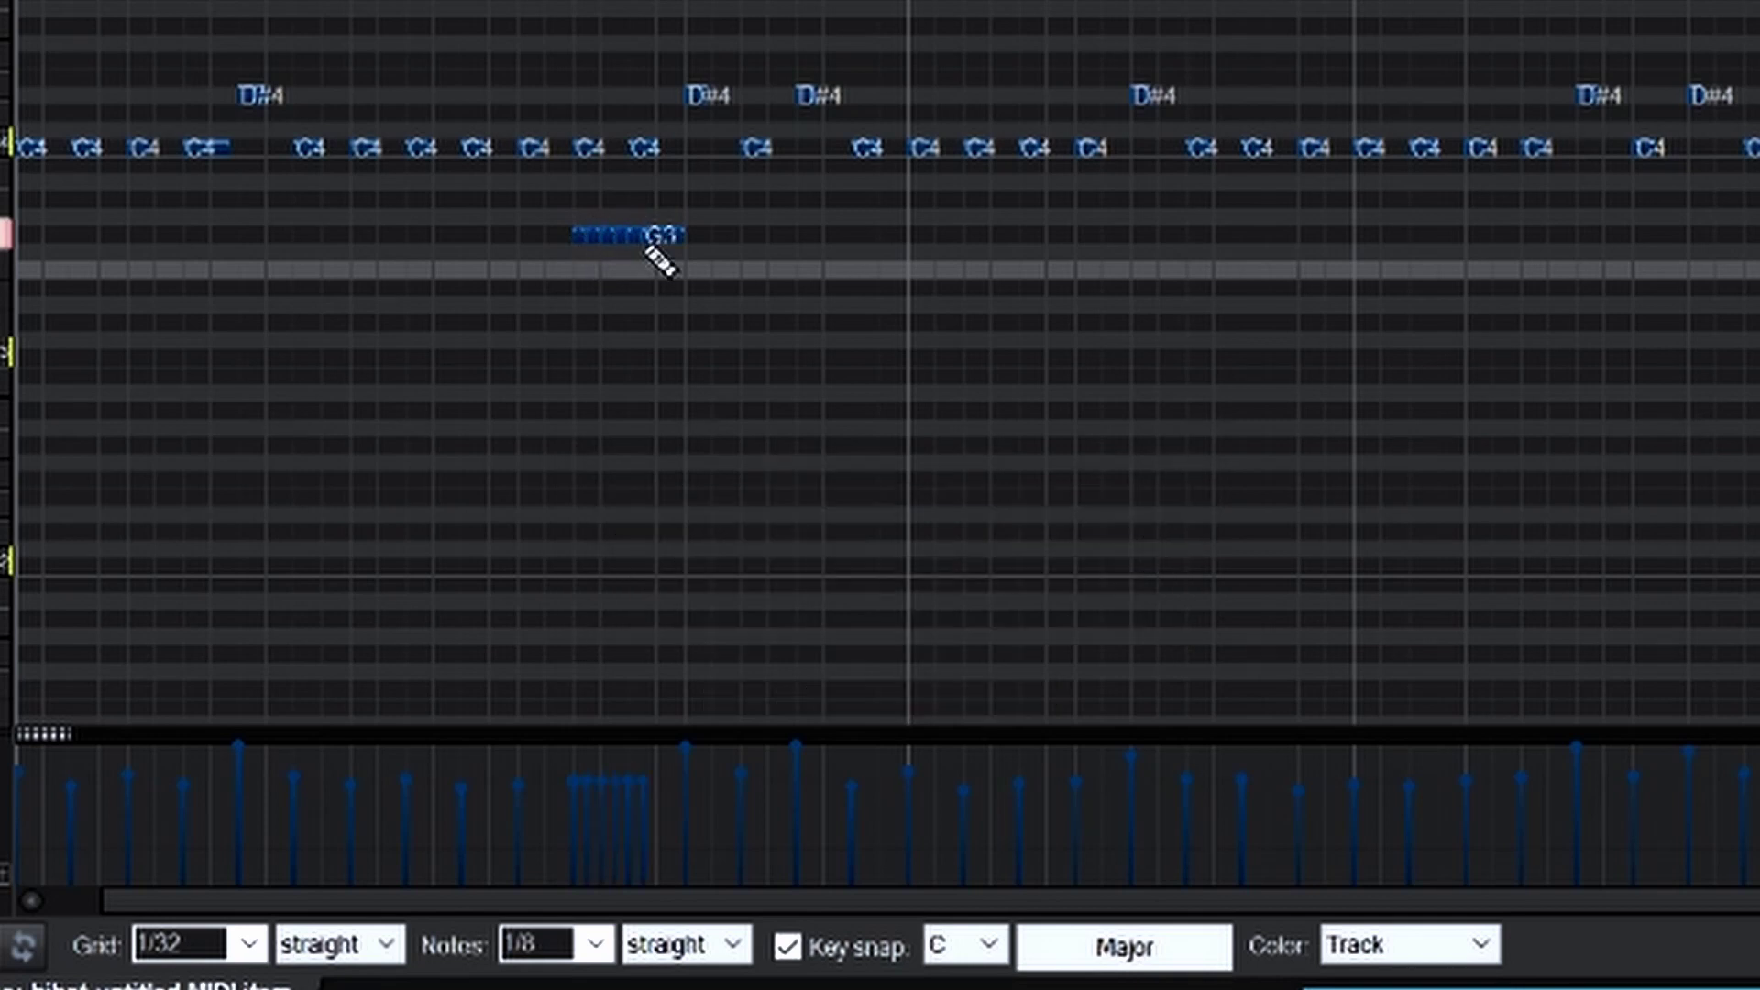
left_click(674, 236)
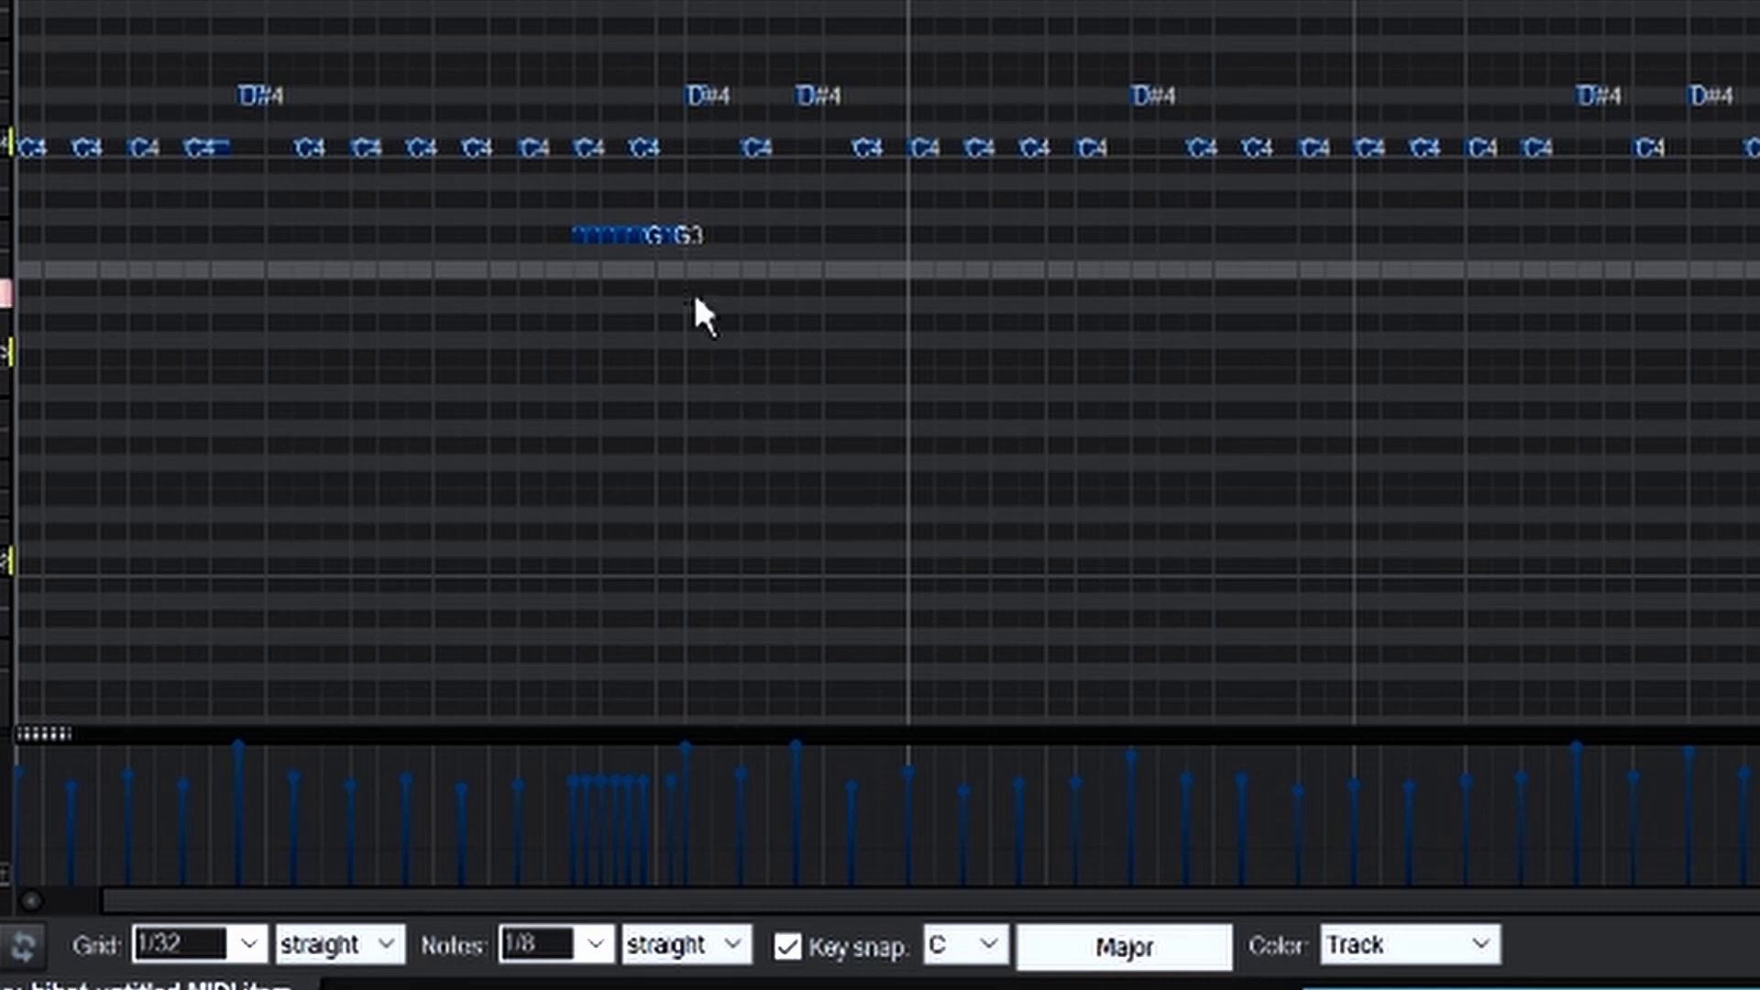
left_click_drag(697, 295, 564, 192)
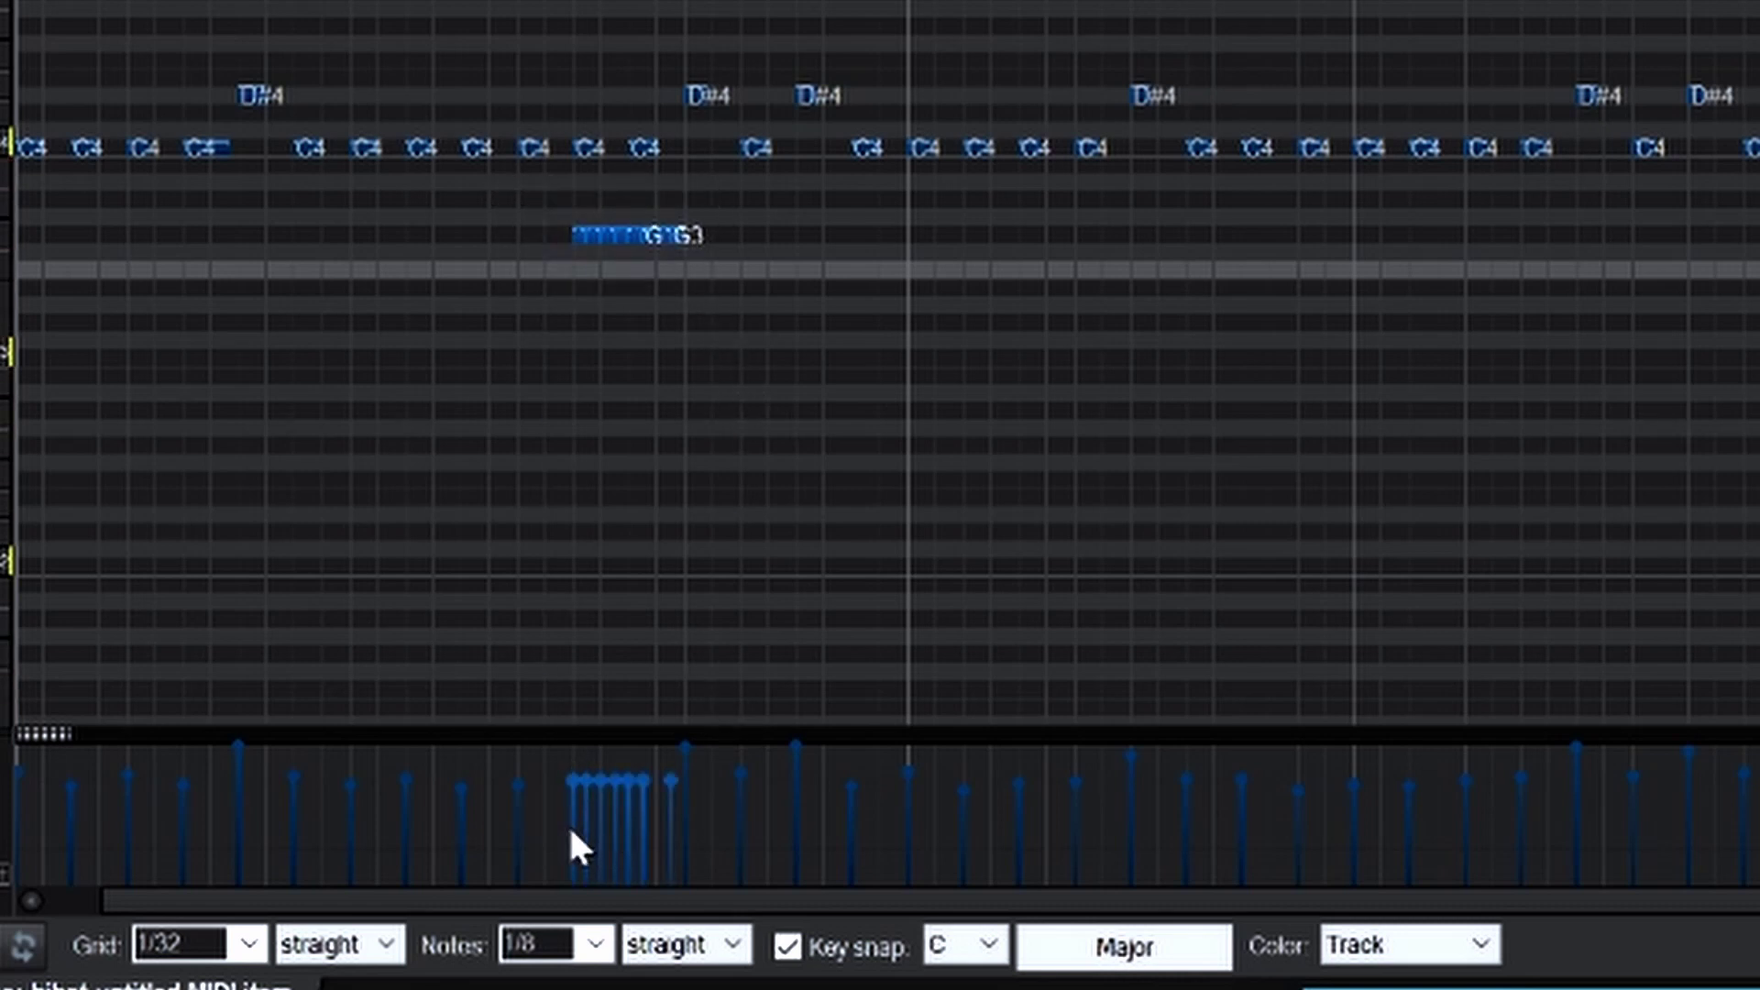
left_click_drag(570, 830, 615, 814)
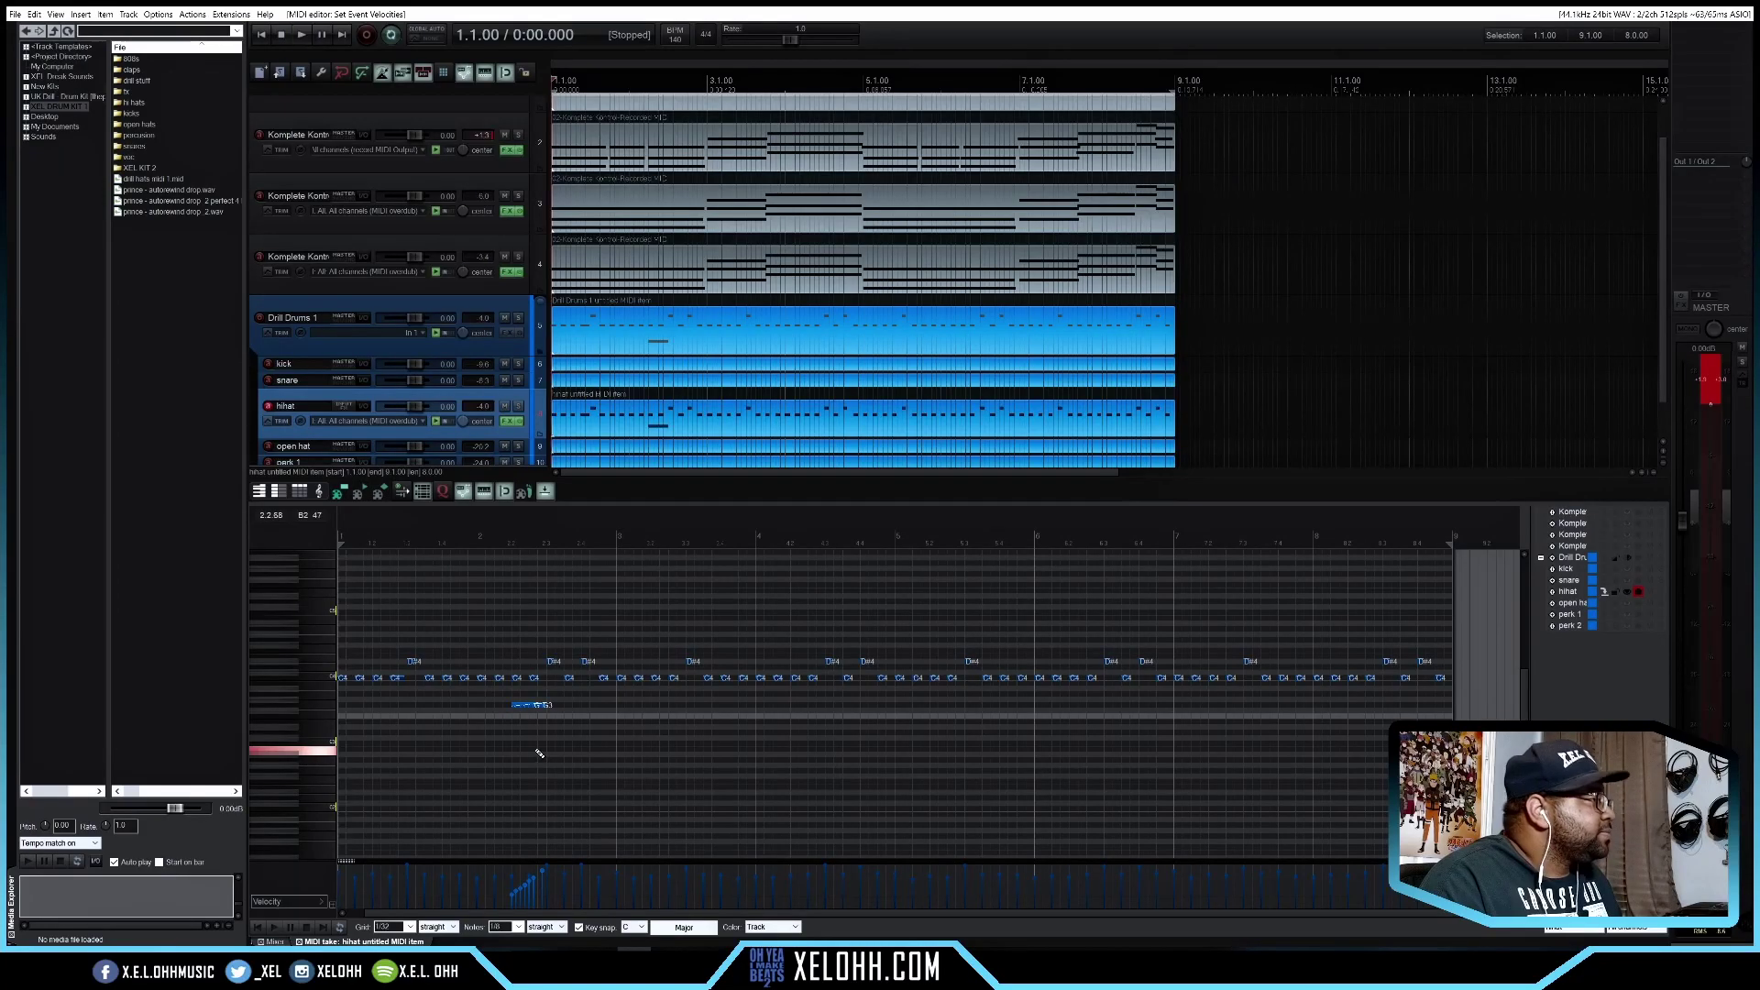
Play the arrangement from the start to hear the new G3 hi-hat roll
key("space")
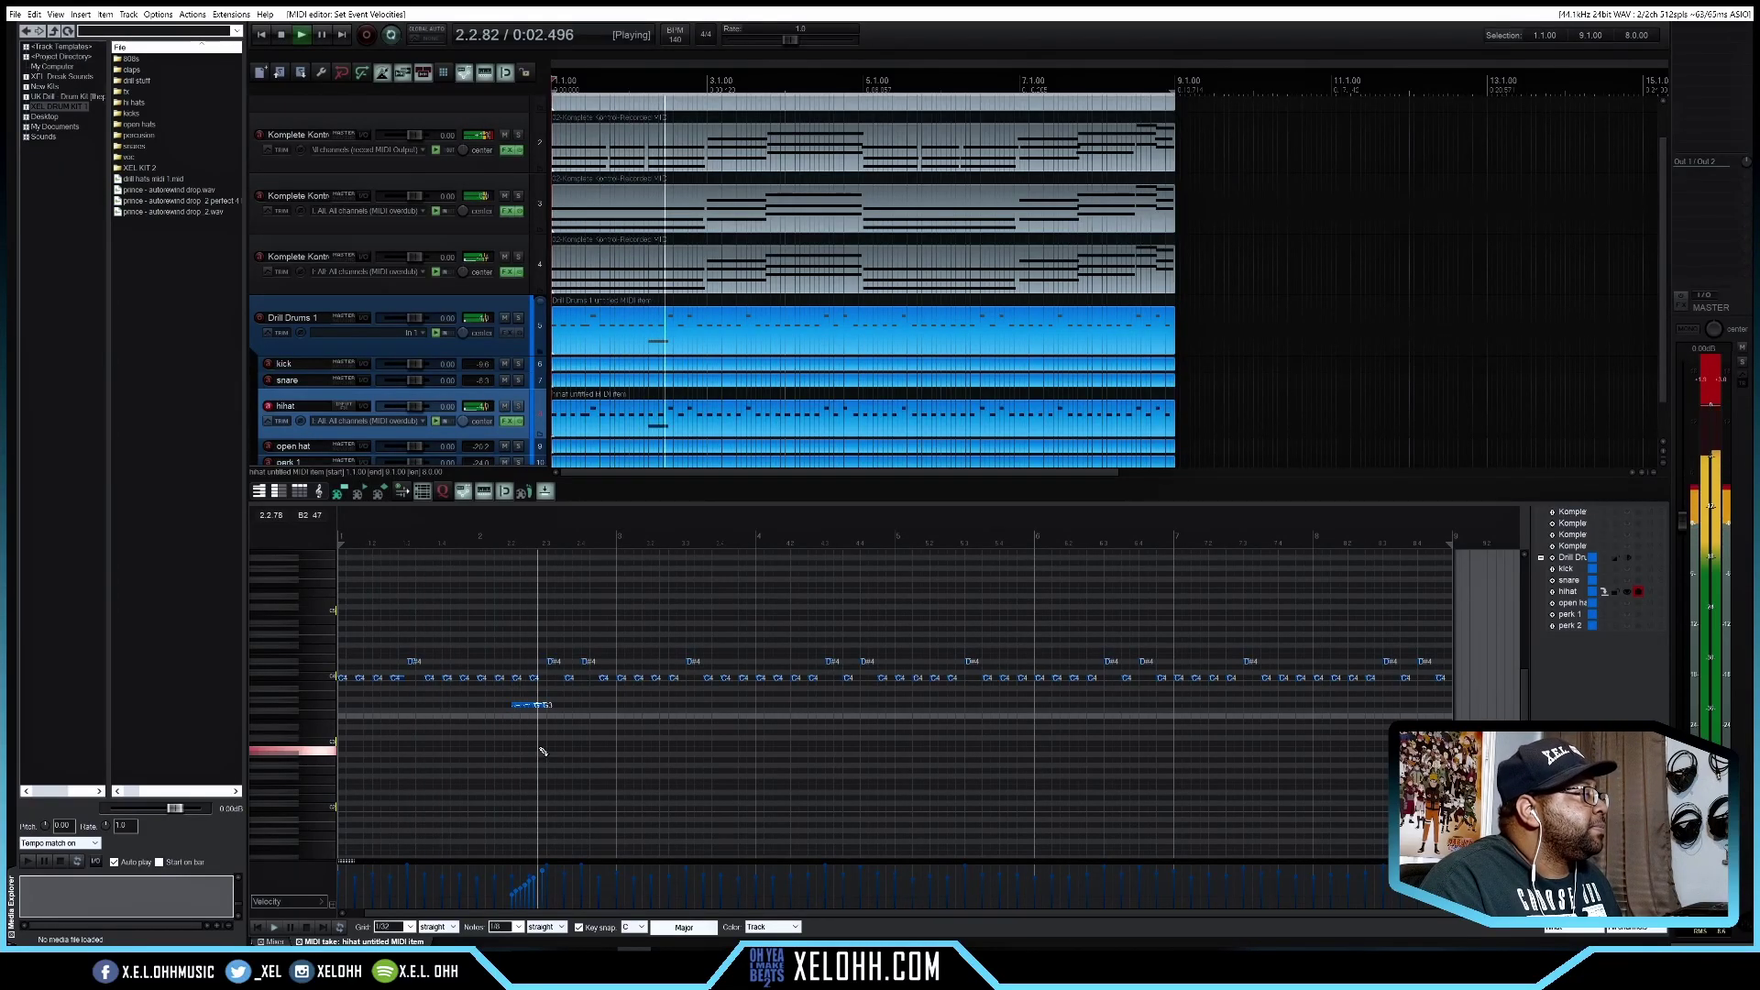
key("space")
key("space")
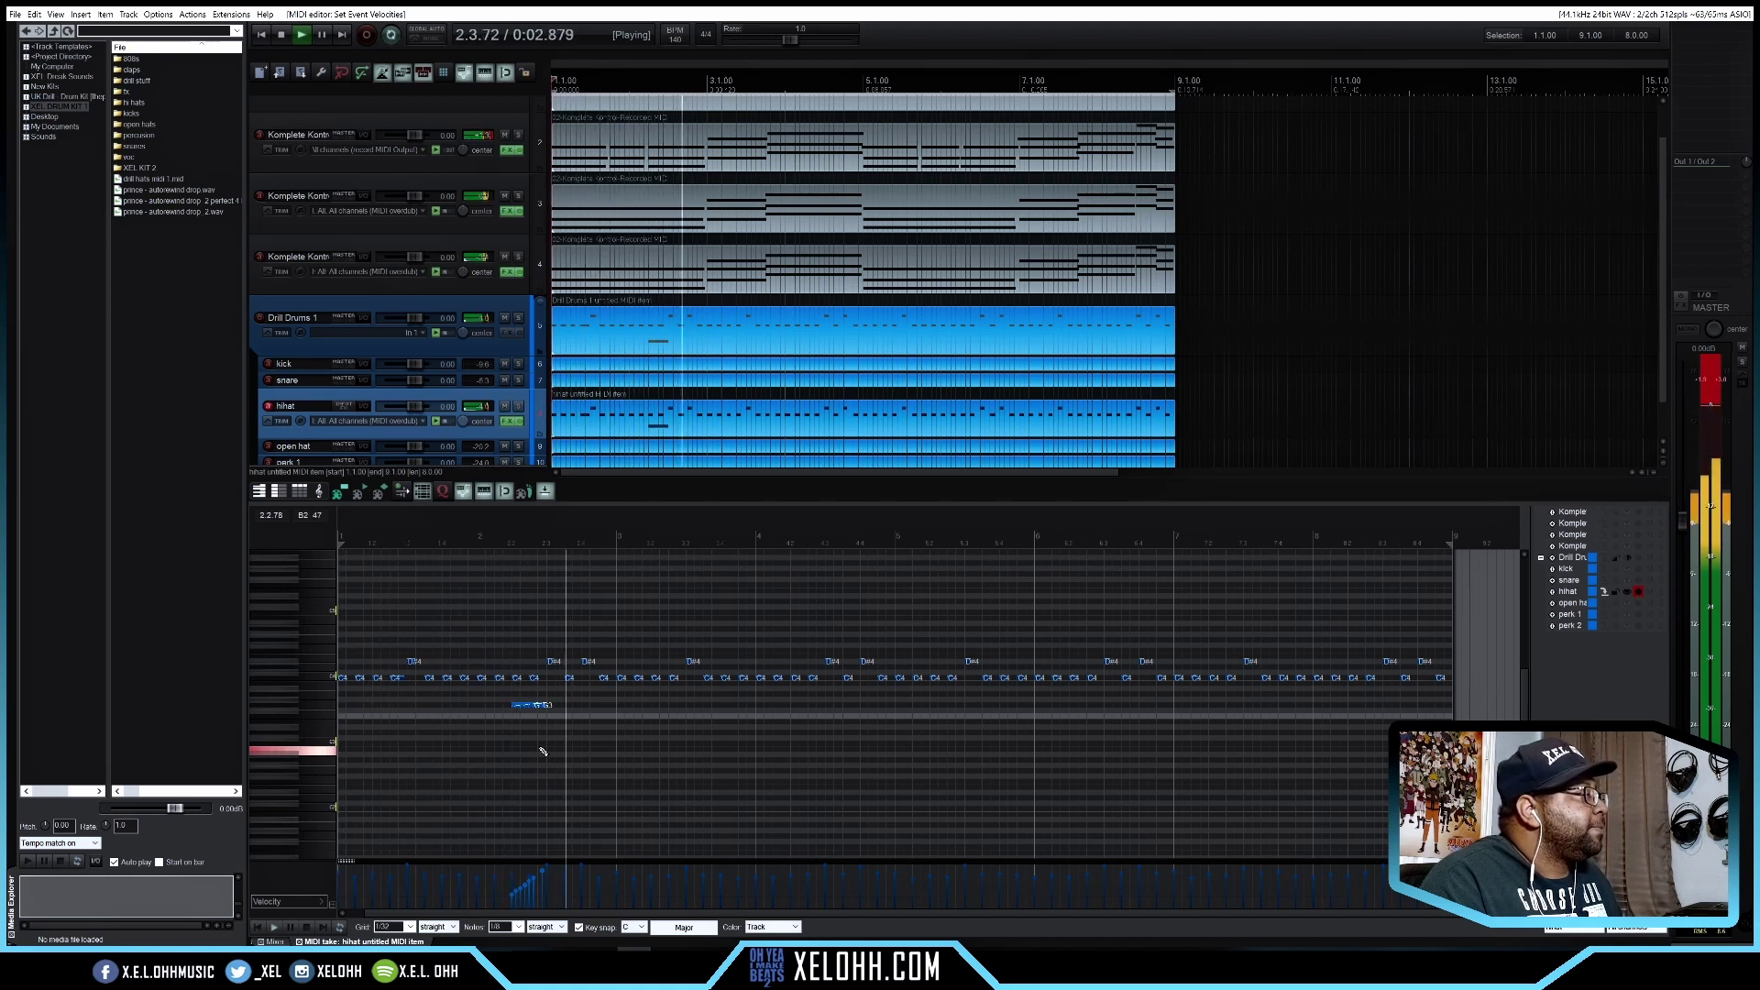
key("space")
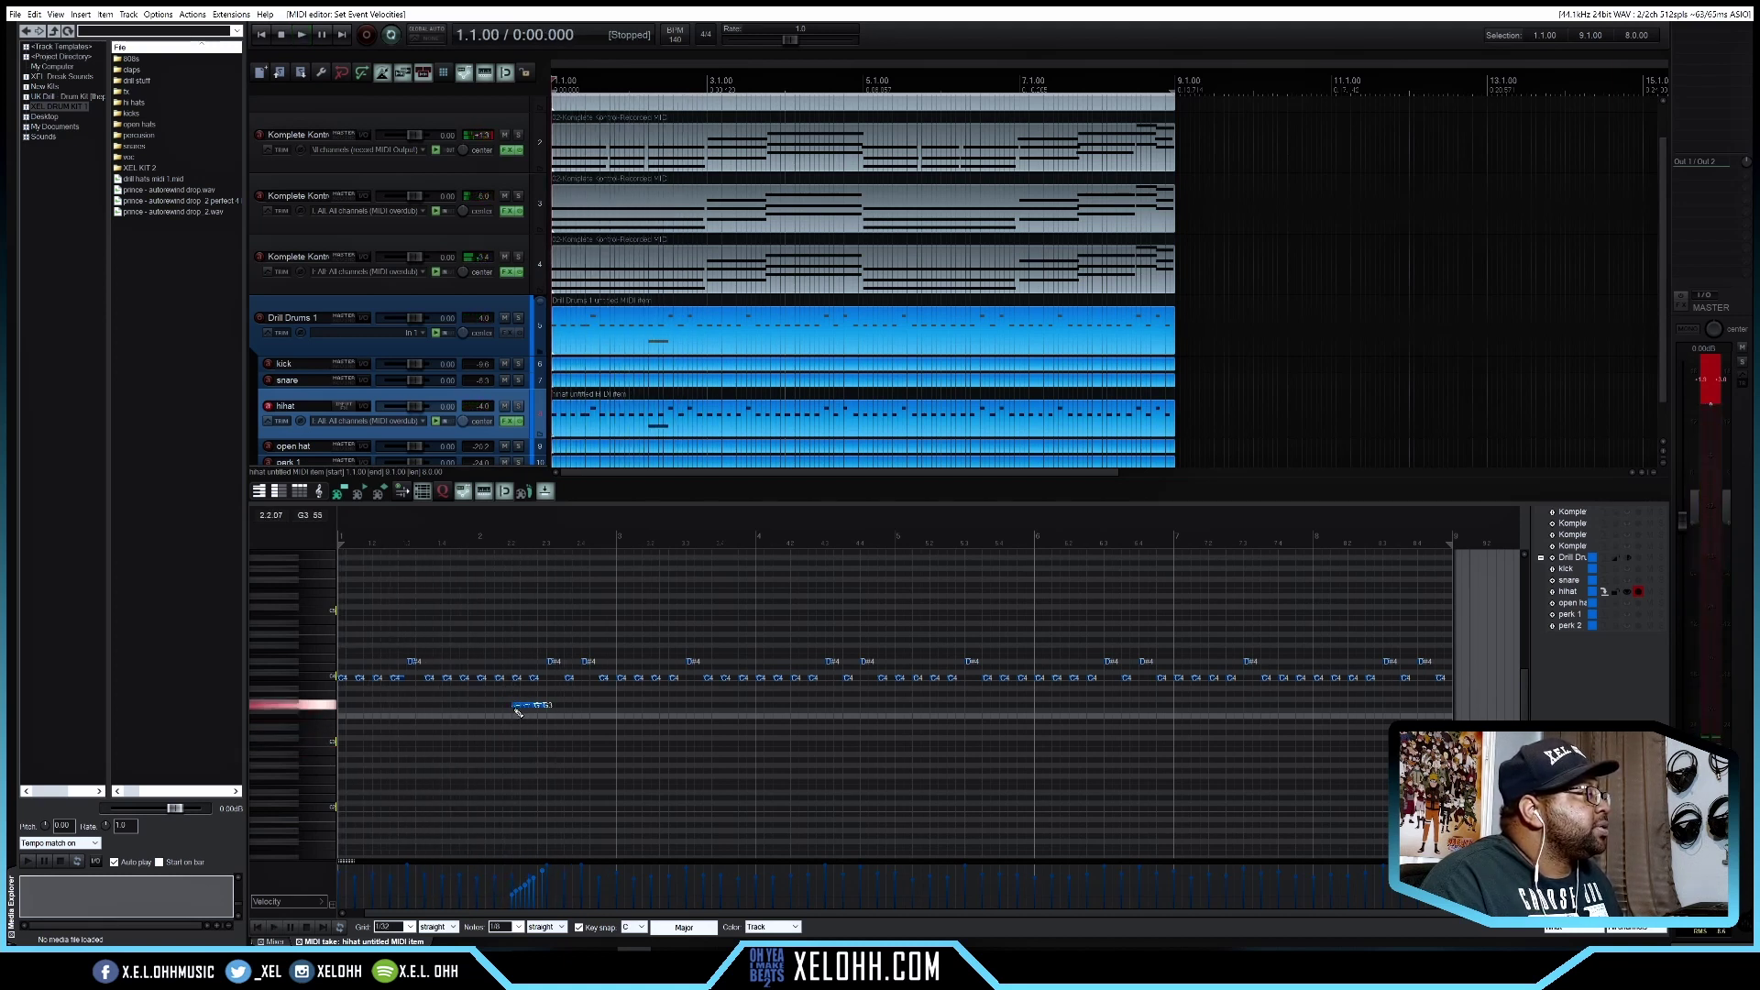
Shorten the G3 roll by removing its opening slice and play the arrangement from the start
left_click(518, 713)
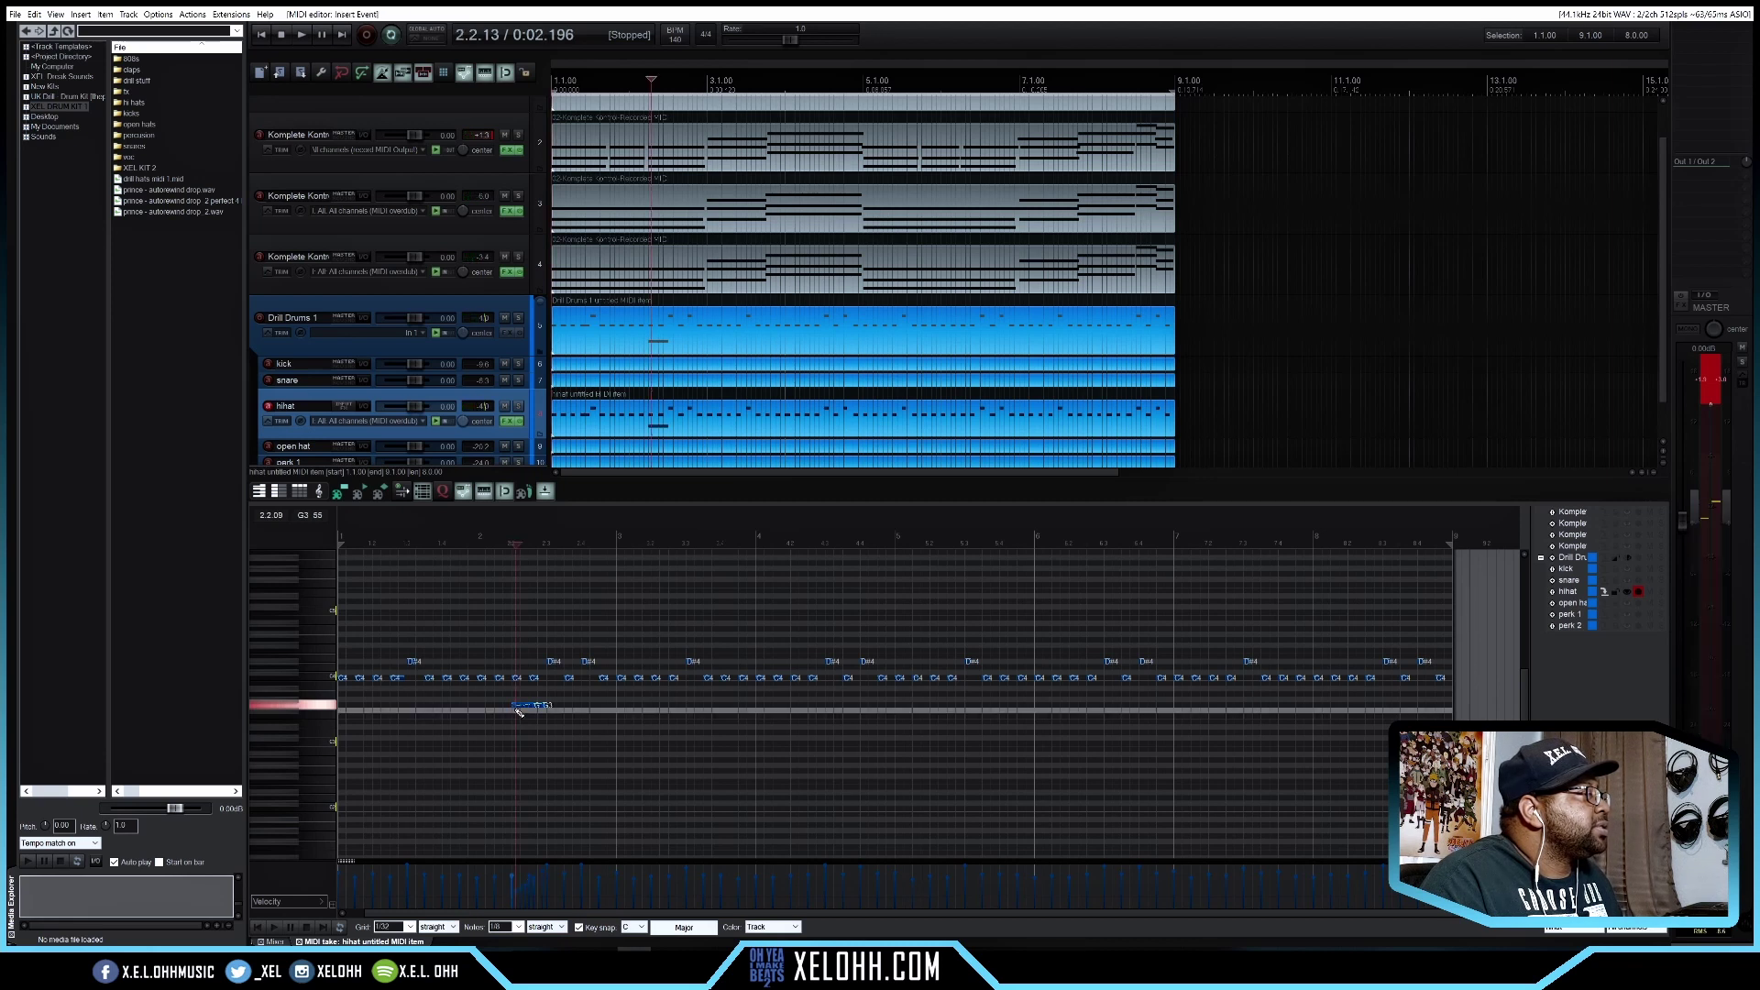
key("Home")
key("space")
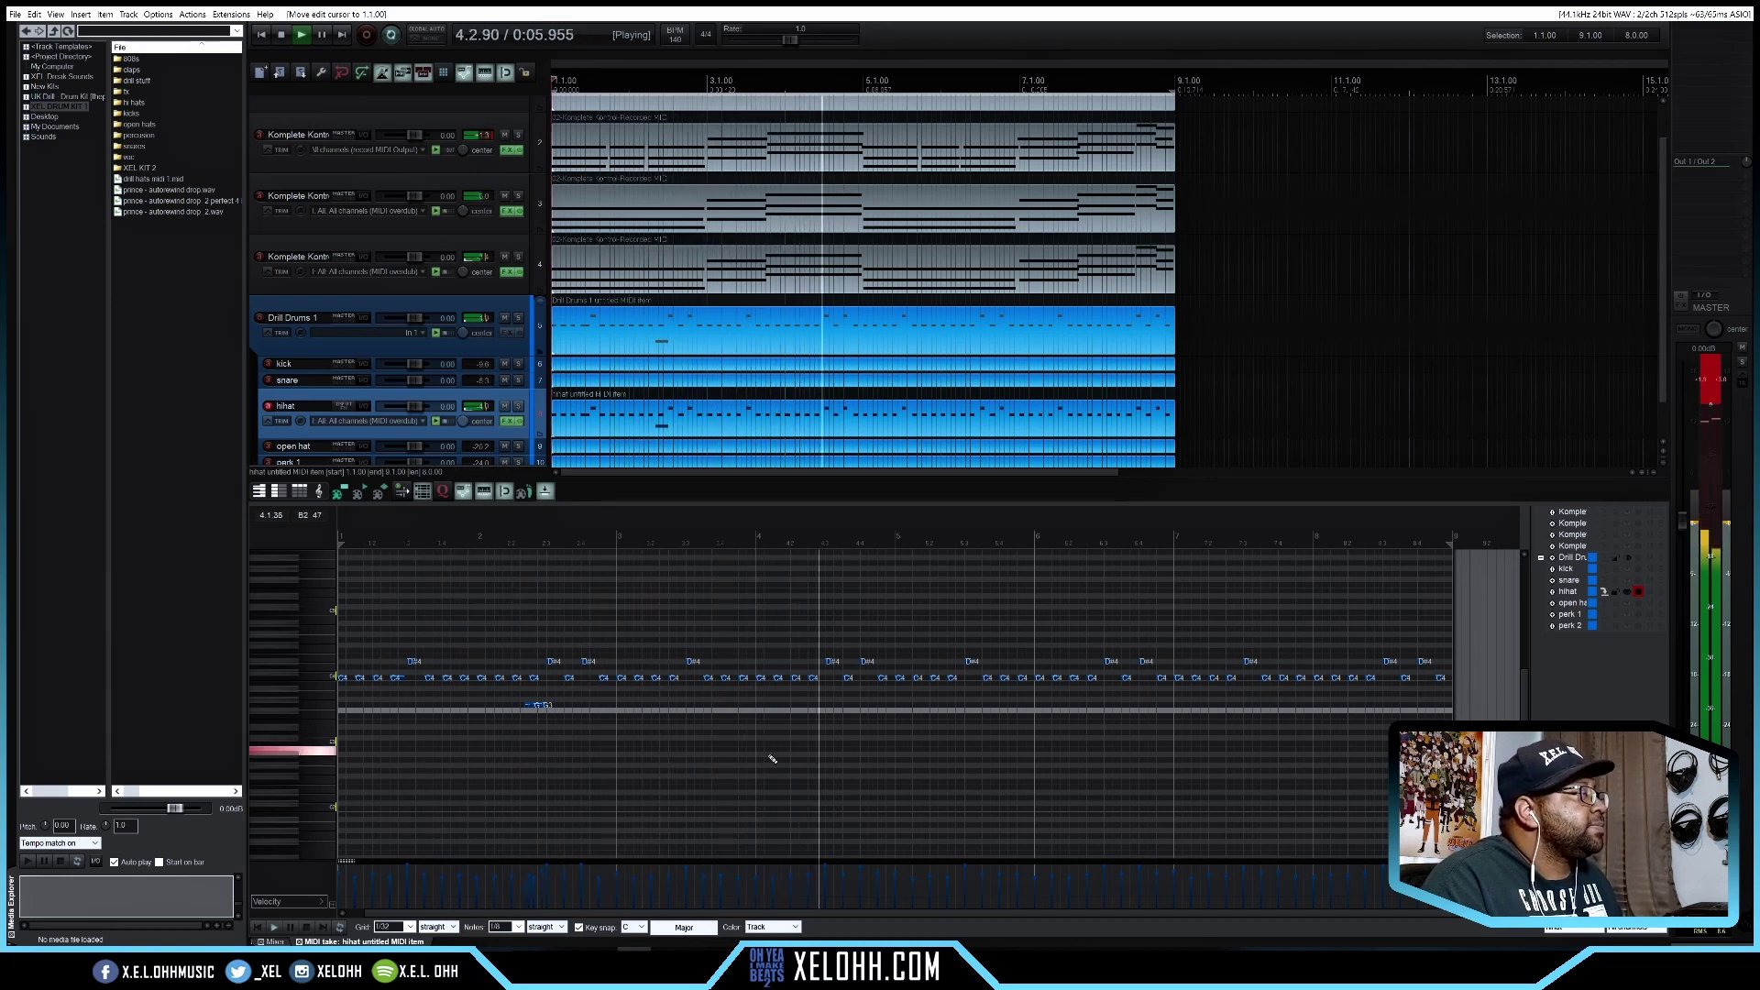
key("space")
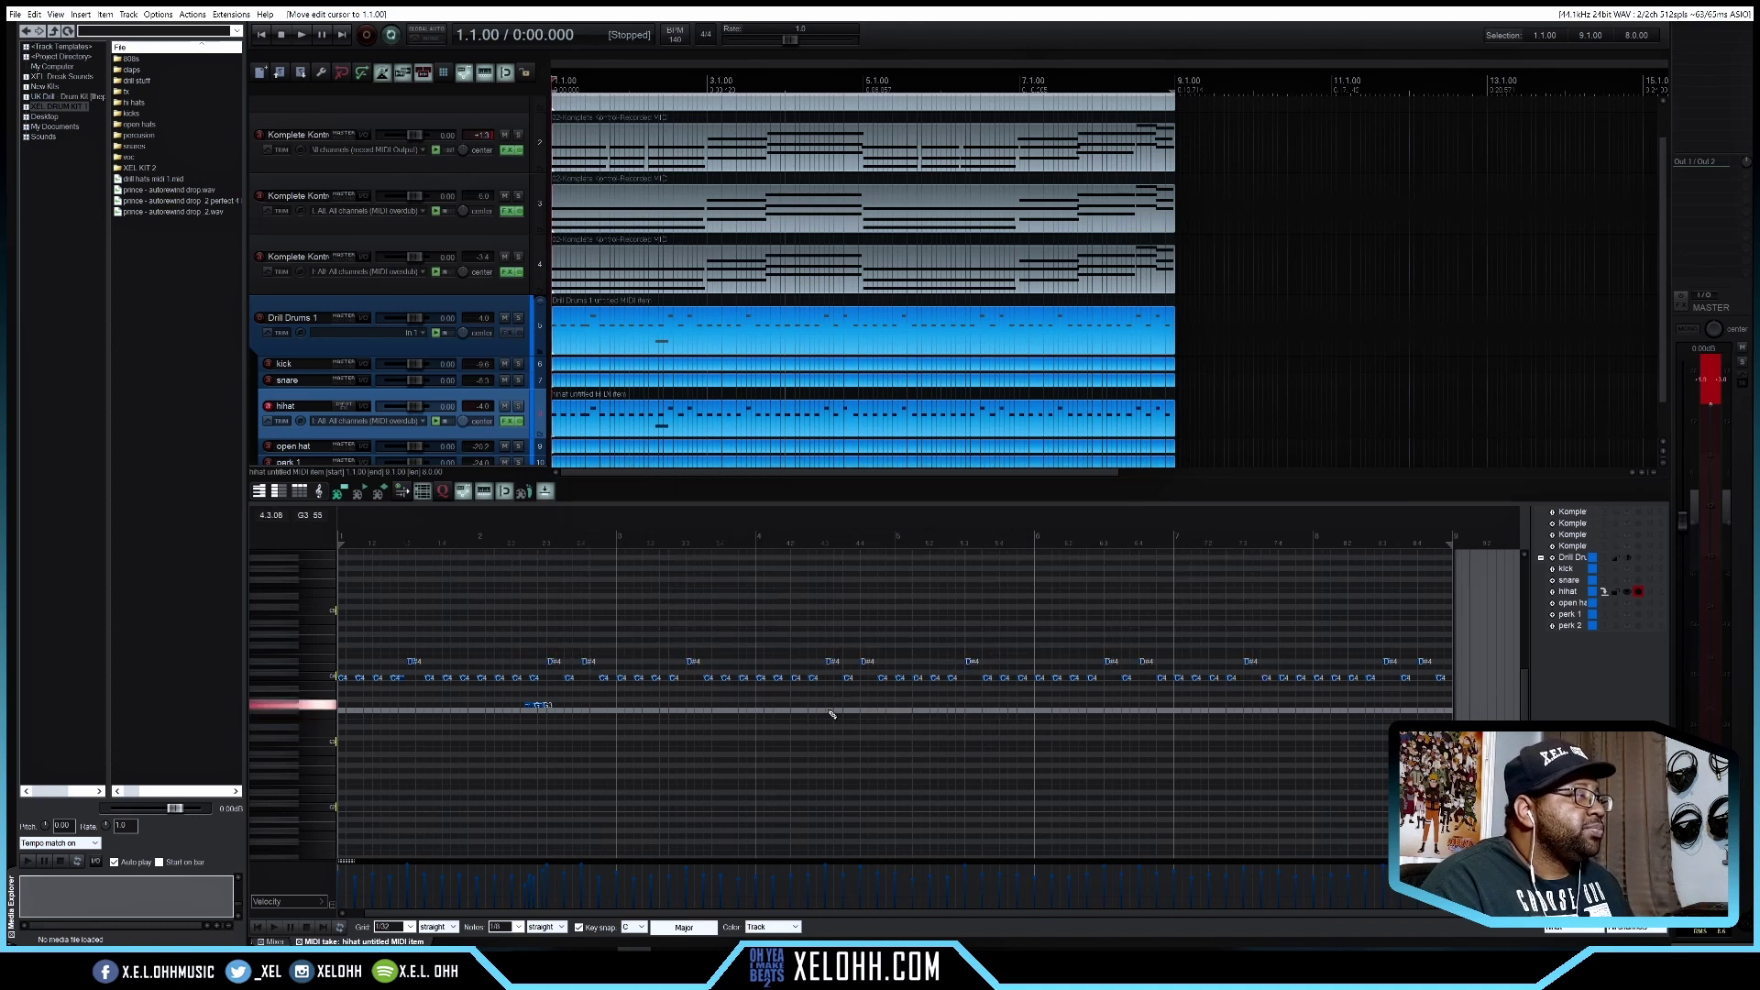
Split the remaining G3 roll in measure 2 into even slices and listen to the change
scroll(832, 713, "up", 5)
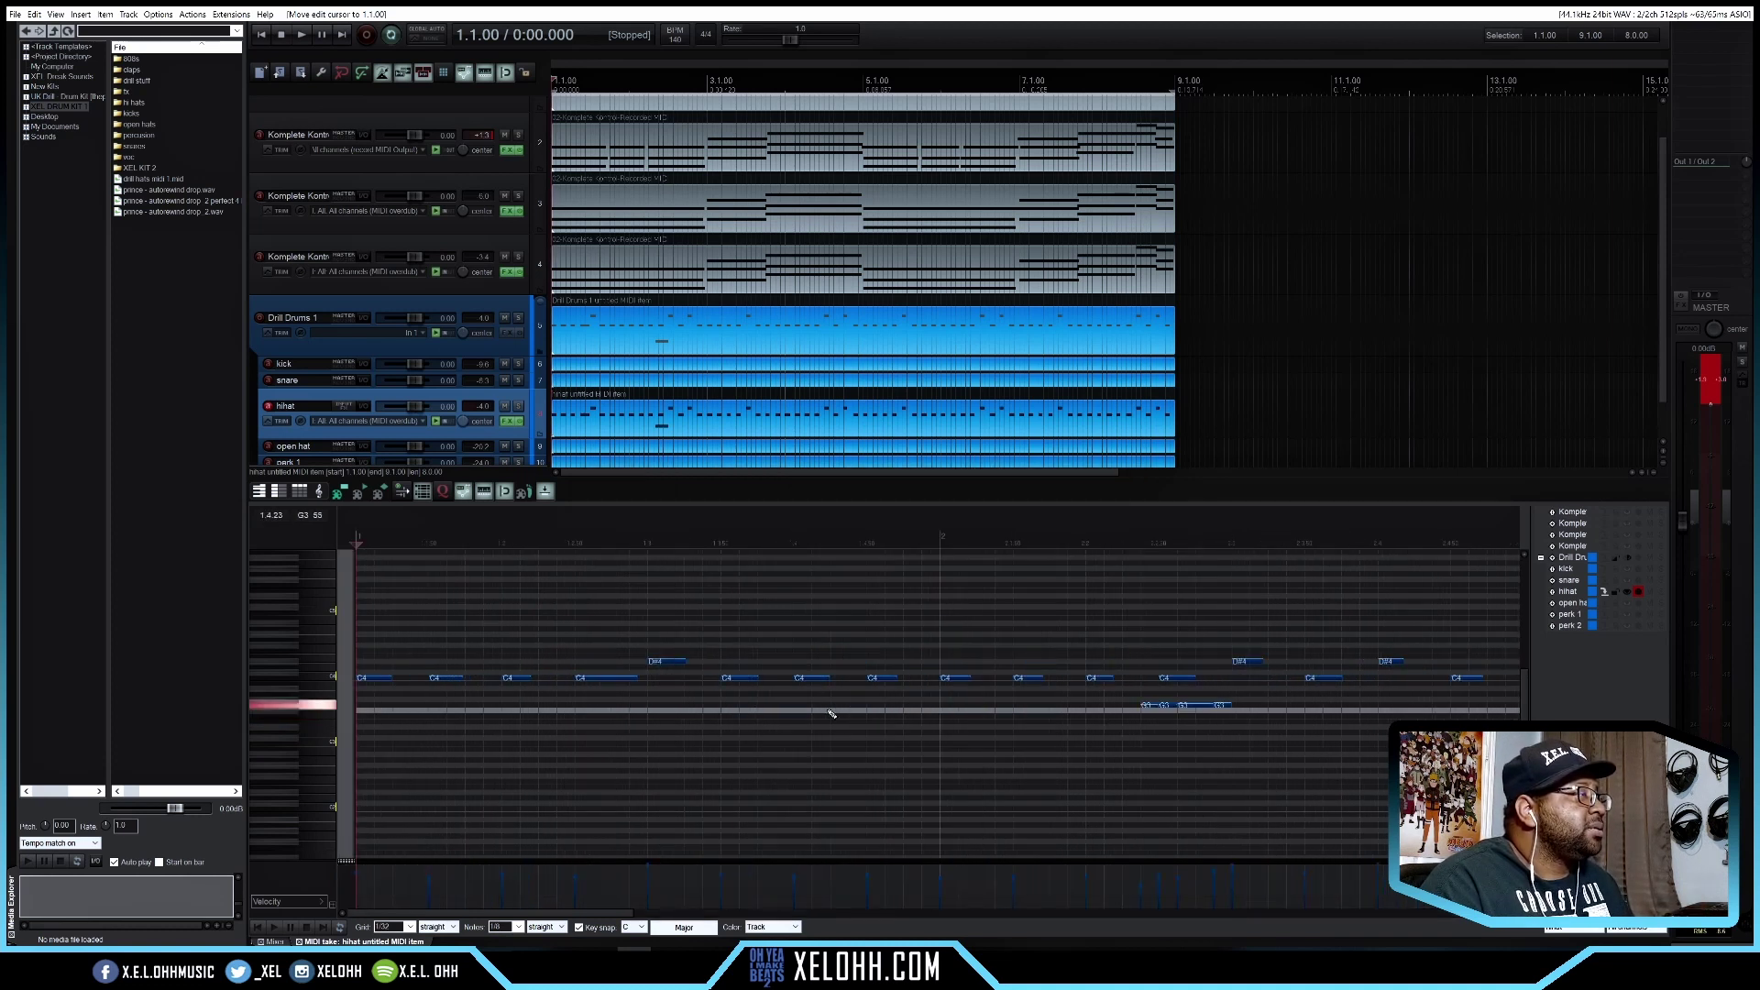
scroll(833, 711, "down", 1)
key("space")
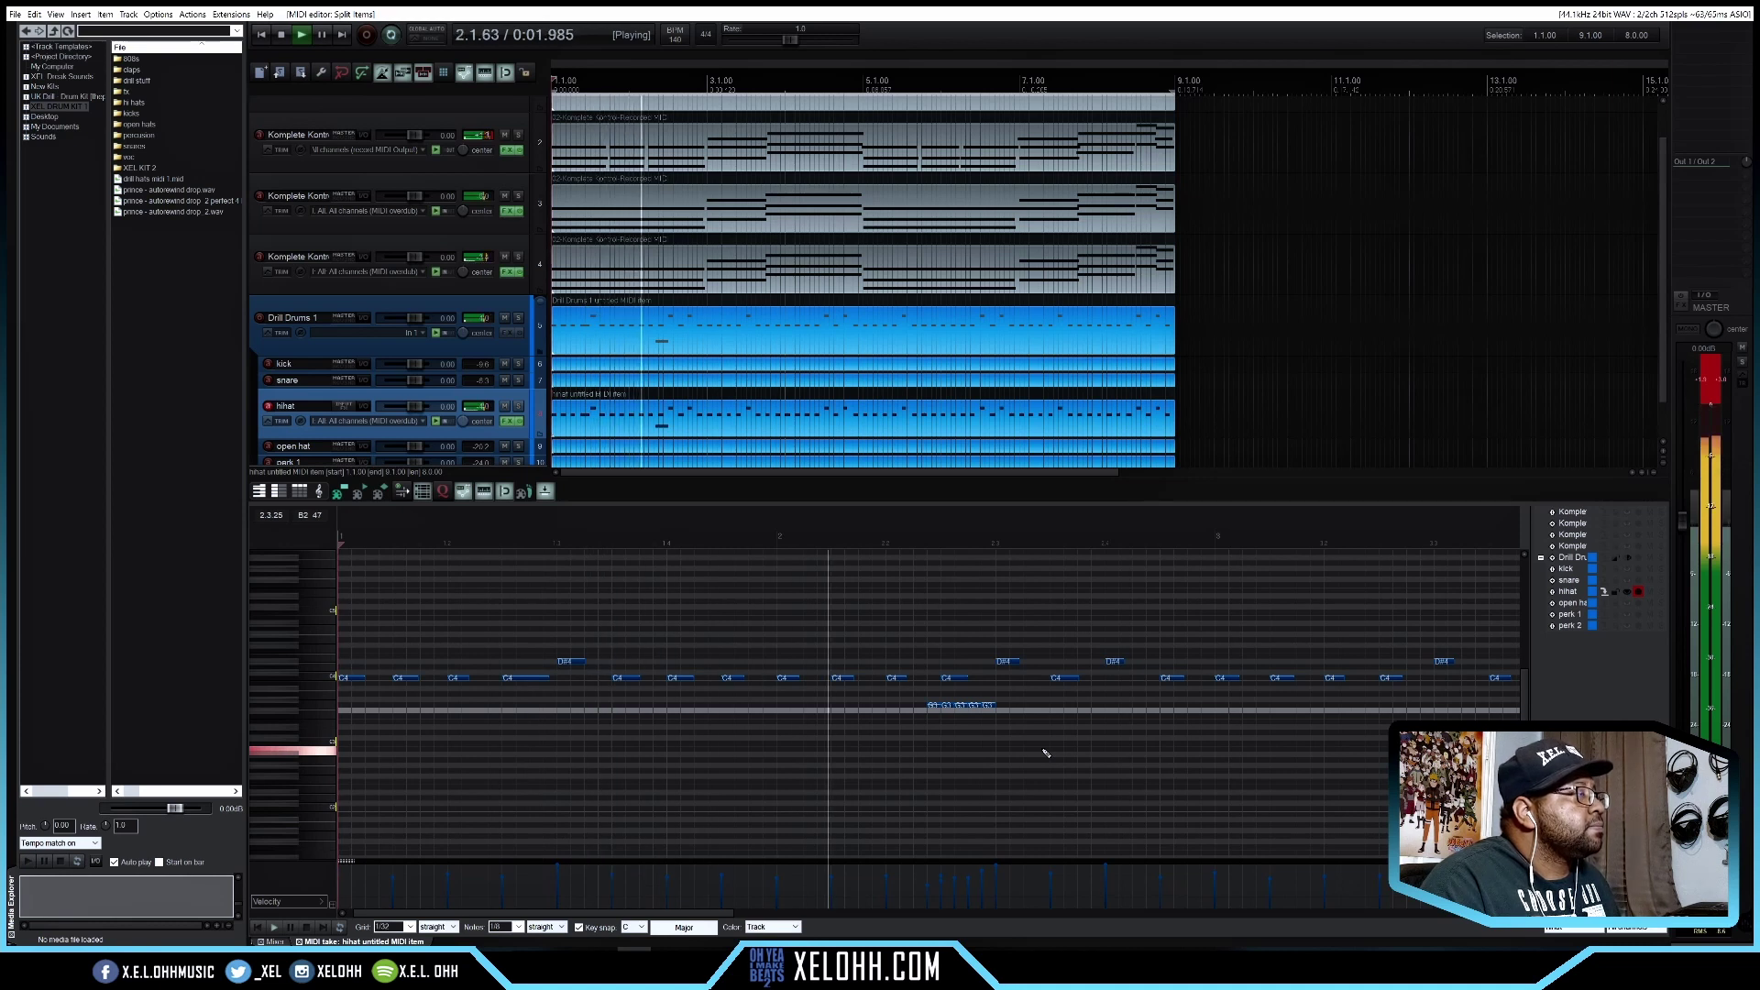
key("space")
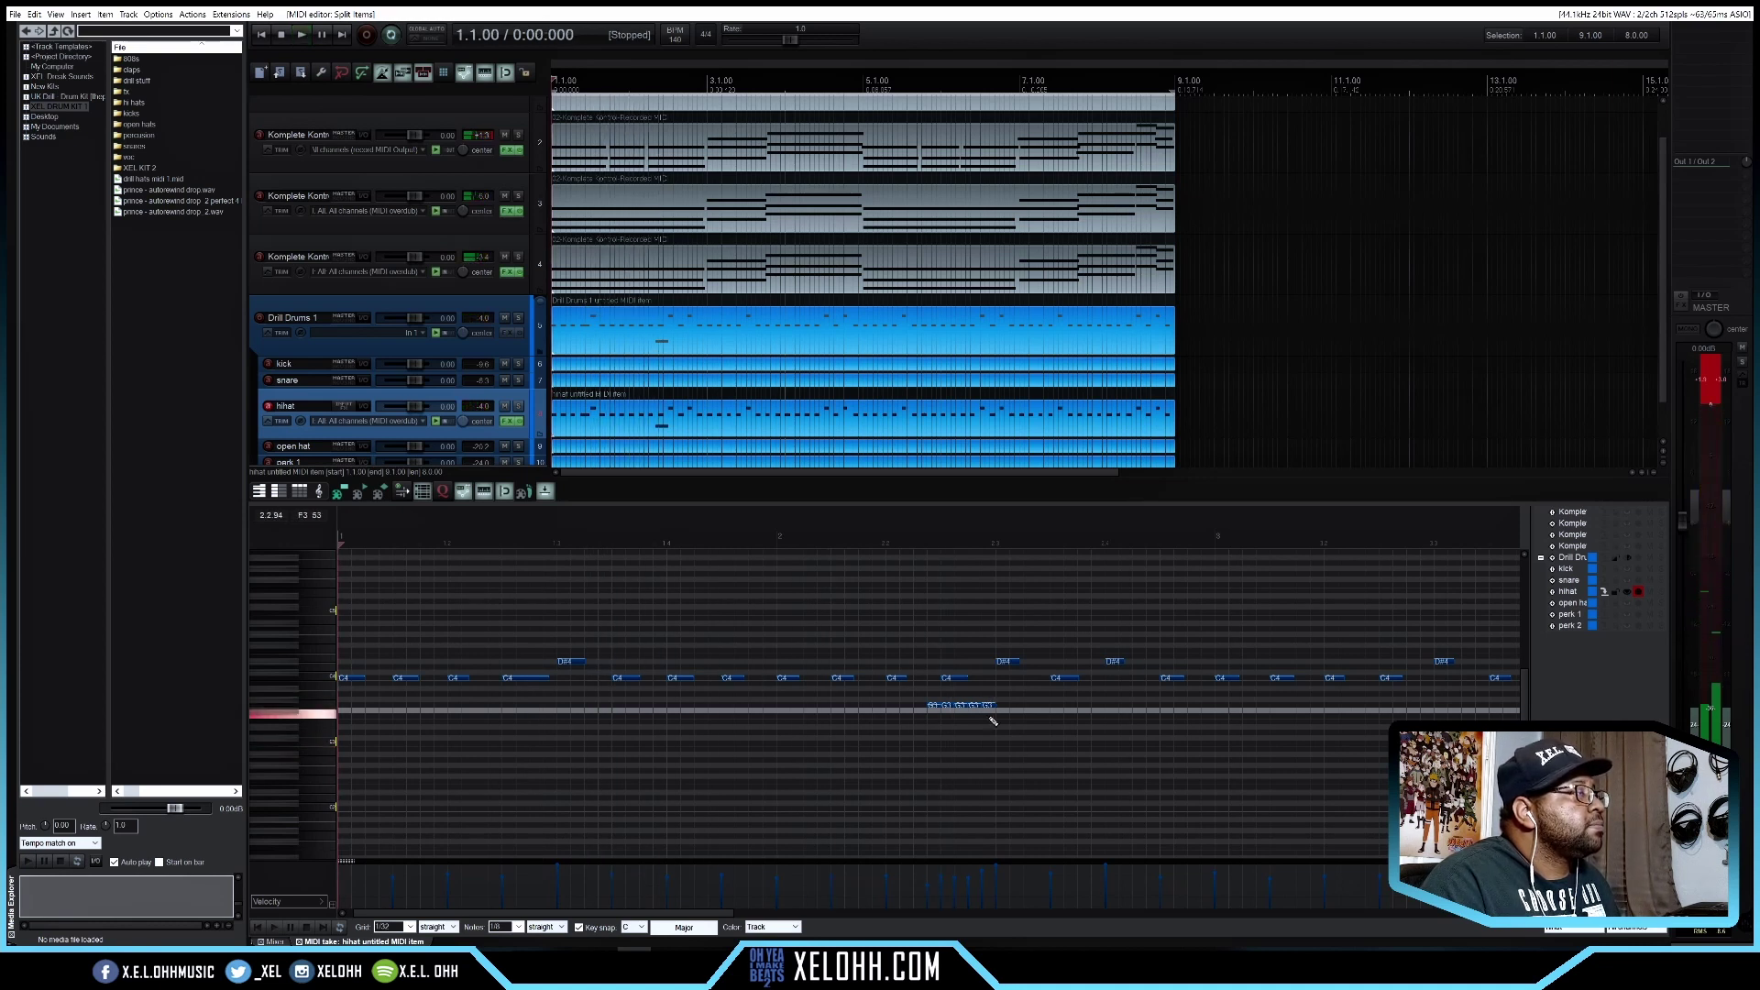
Move the G3 roll earlier in measure 2, add a lower-pitched copy late in measure 3, and play it back
left_click_drag(933, 708, 841, 710)
key("space")
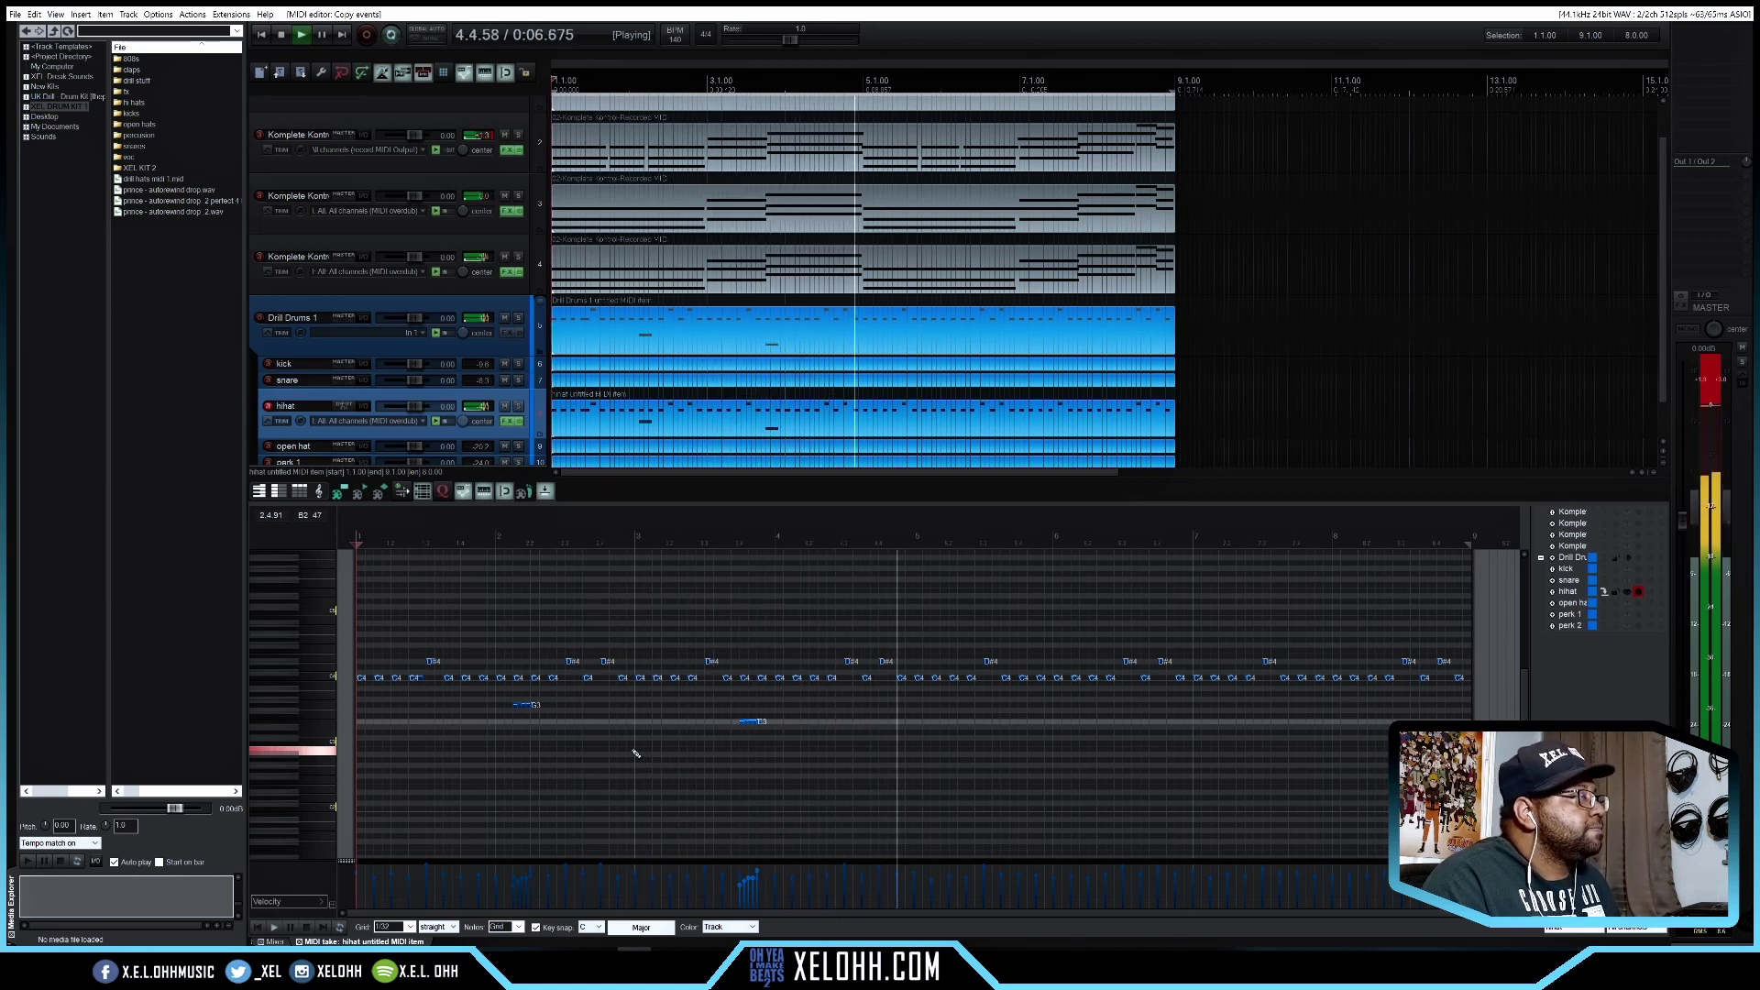
key("space")
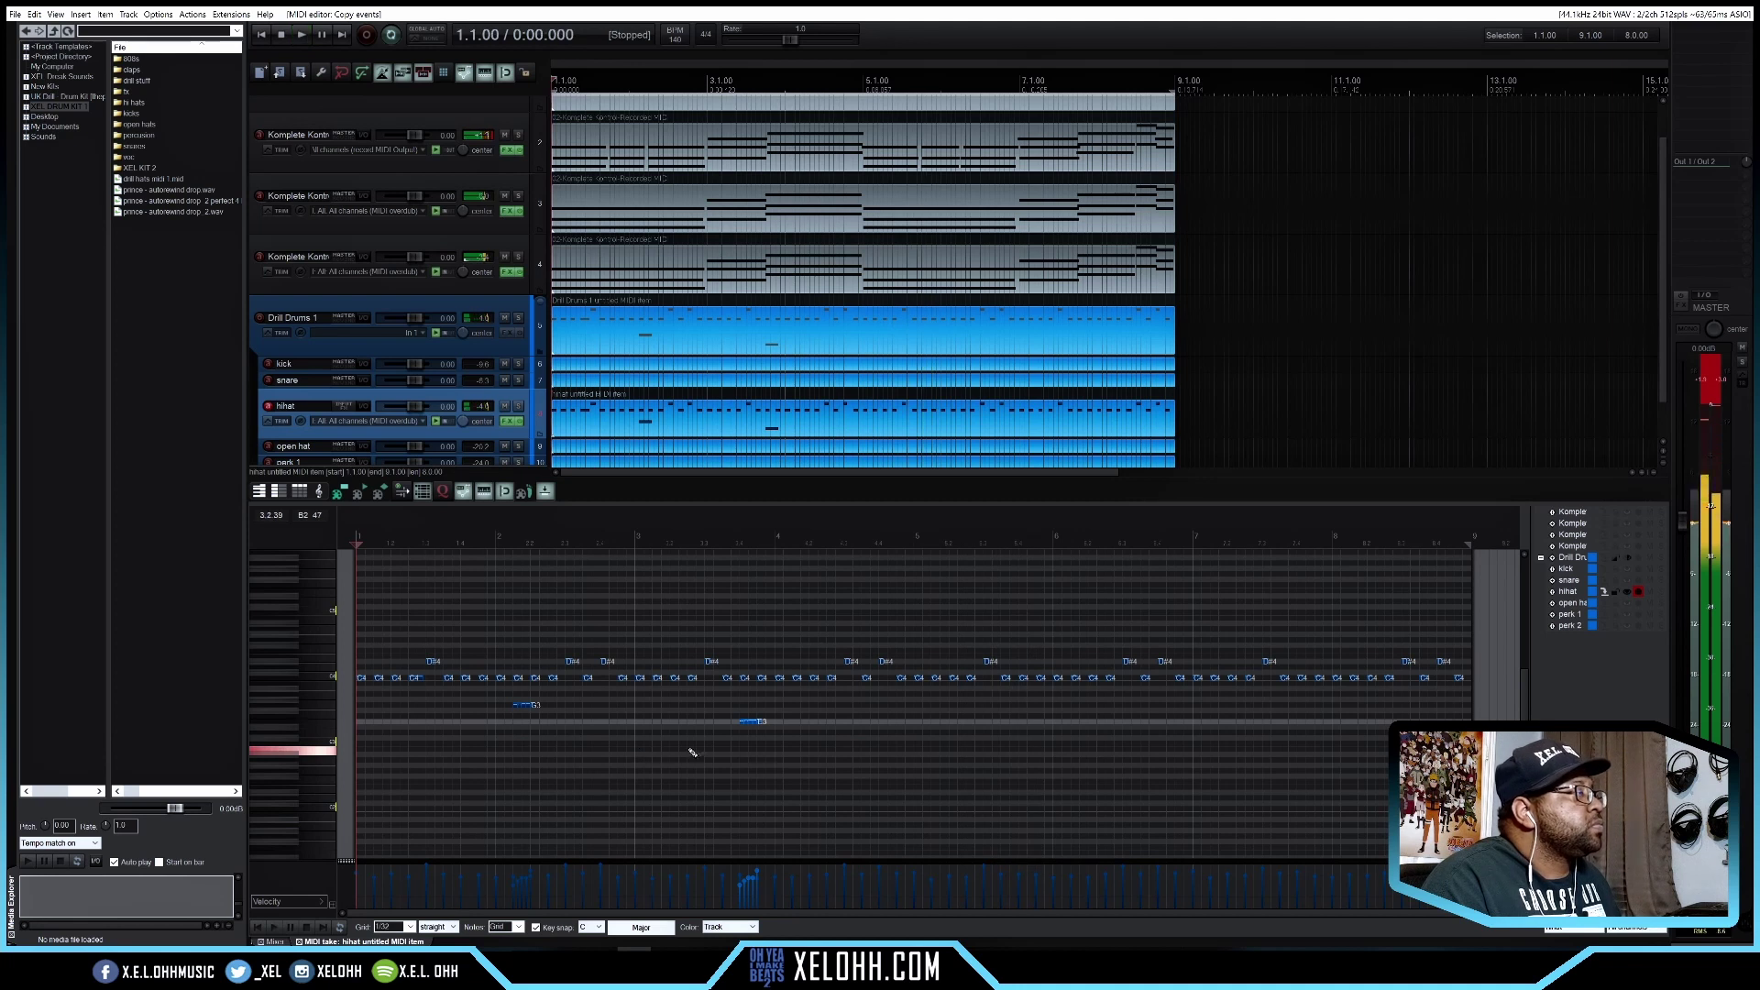
Paste the two hi-hat rolls into measures 5 and 6, add further copies at varied pitches through measure 8, and play the result
key("ctrl+v")
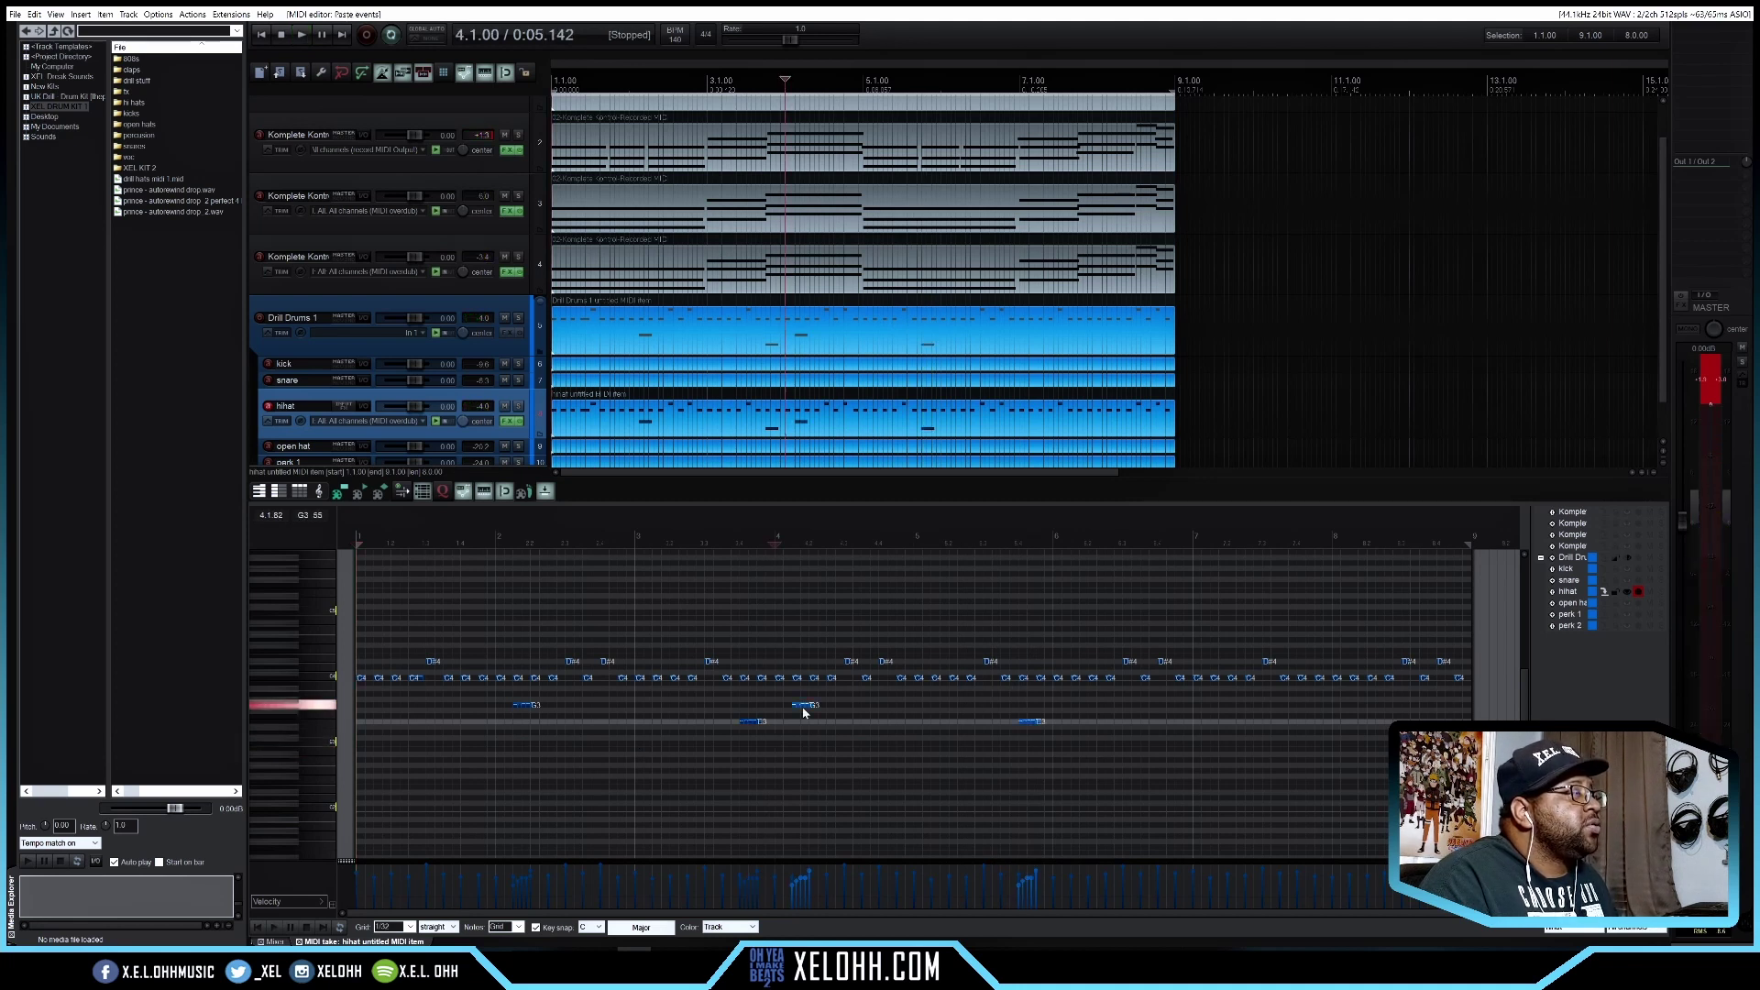
left_click_drag(805, 713, 888, 715)
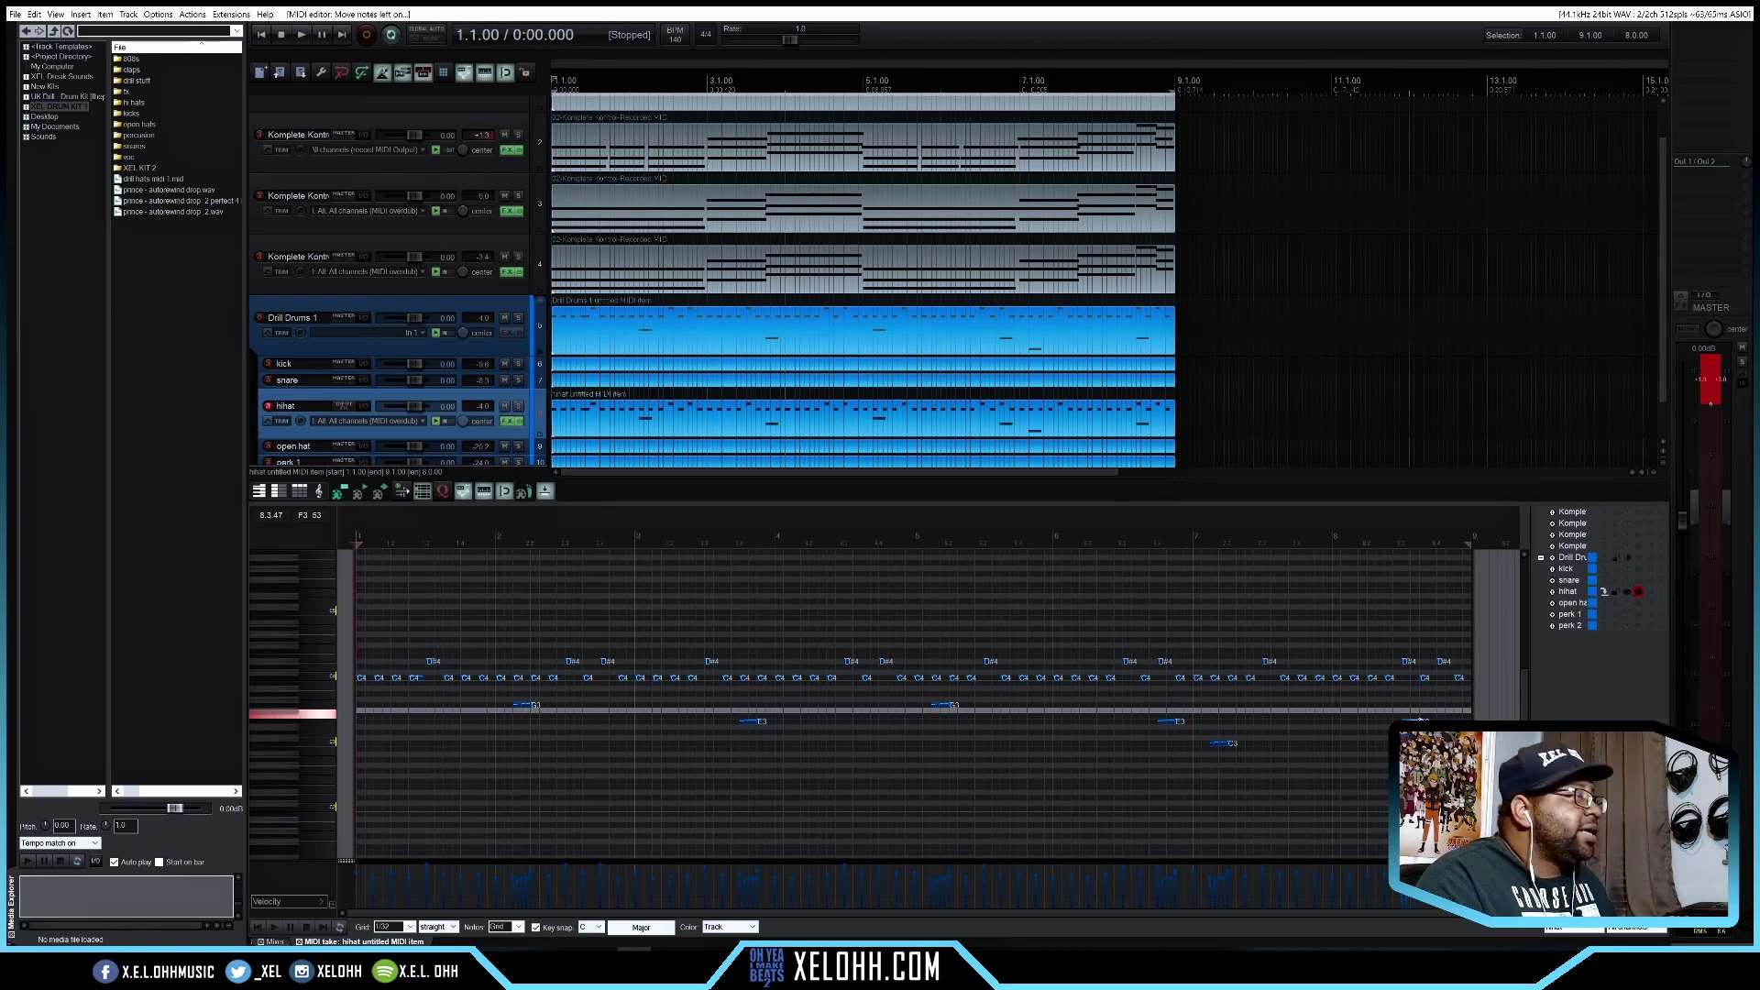
key("space")
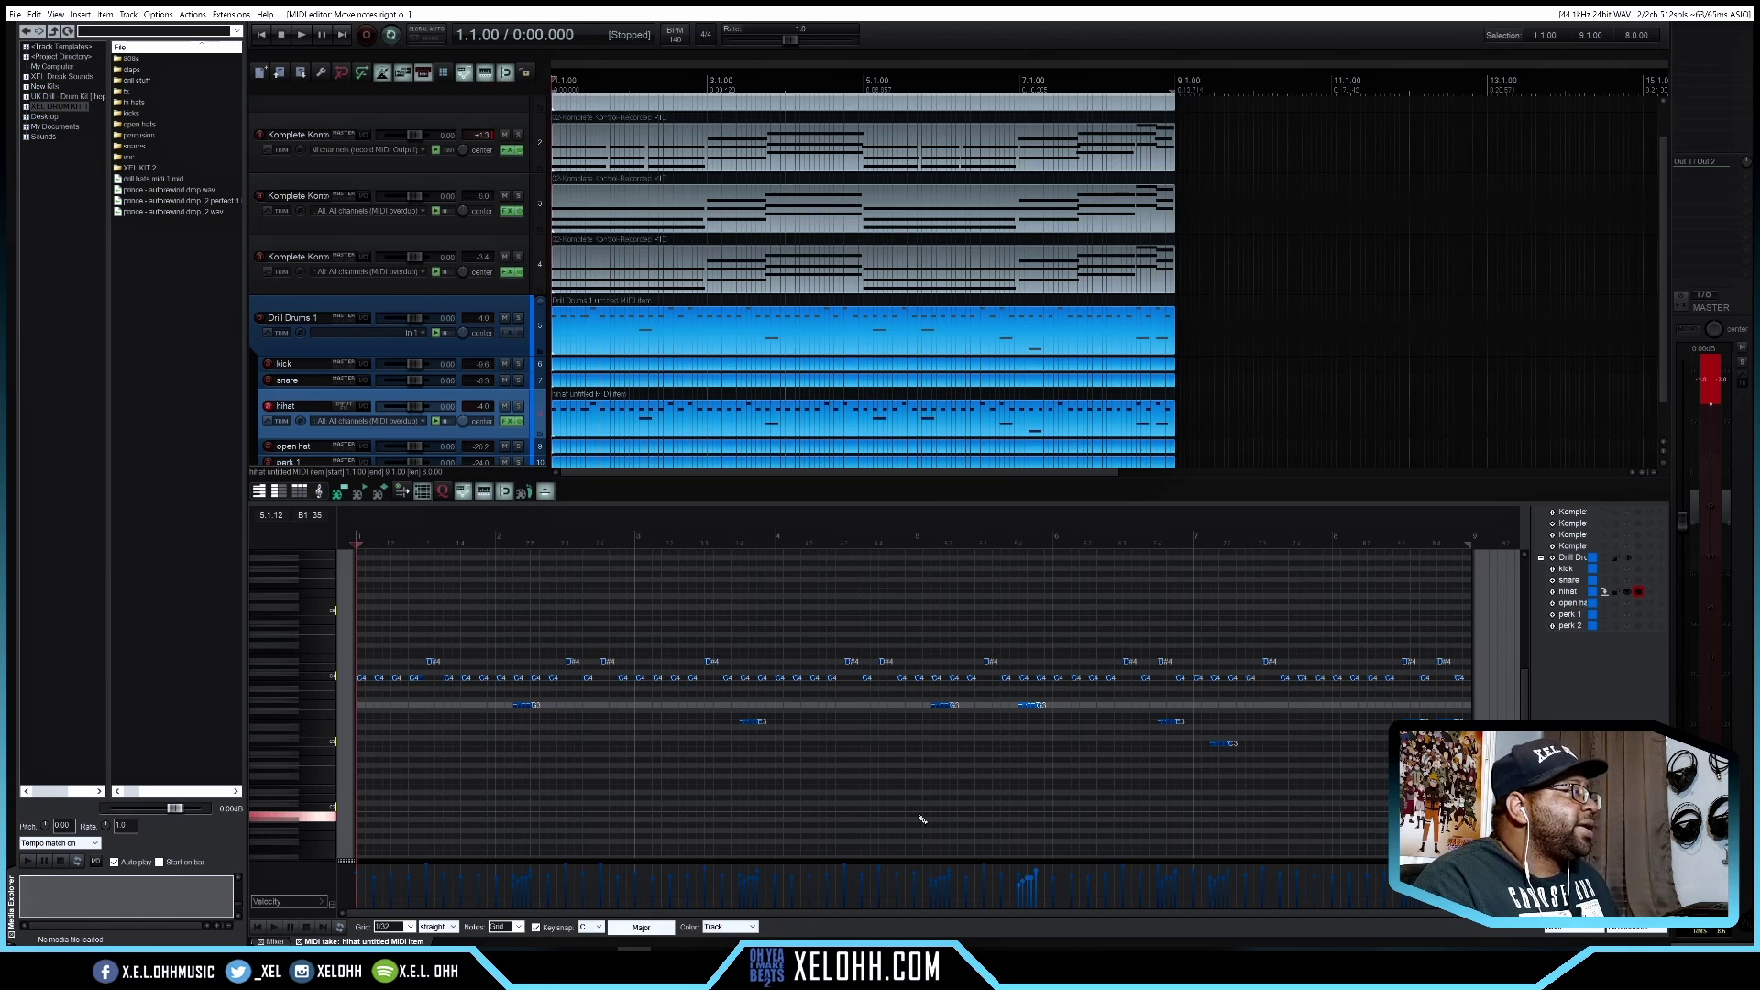
key("space")
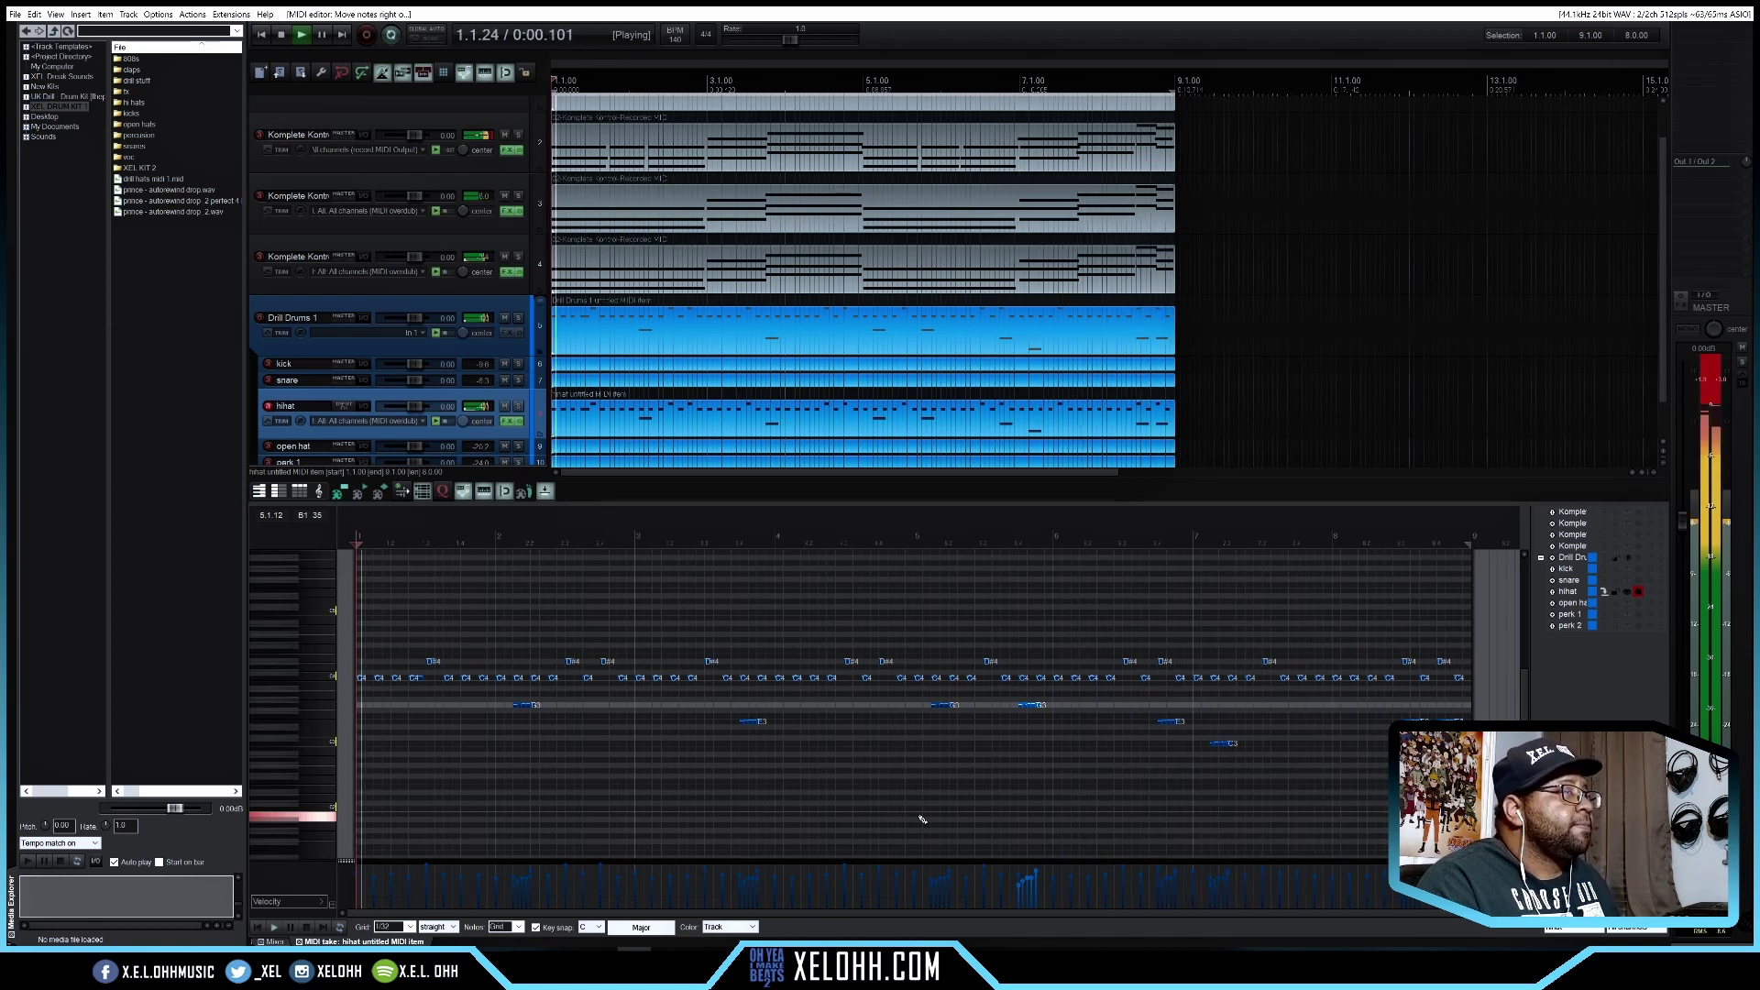
key("space")
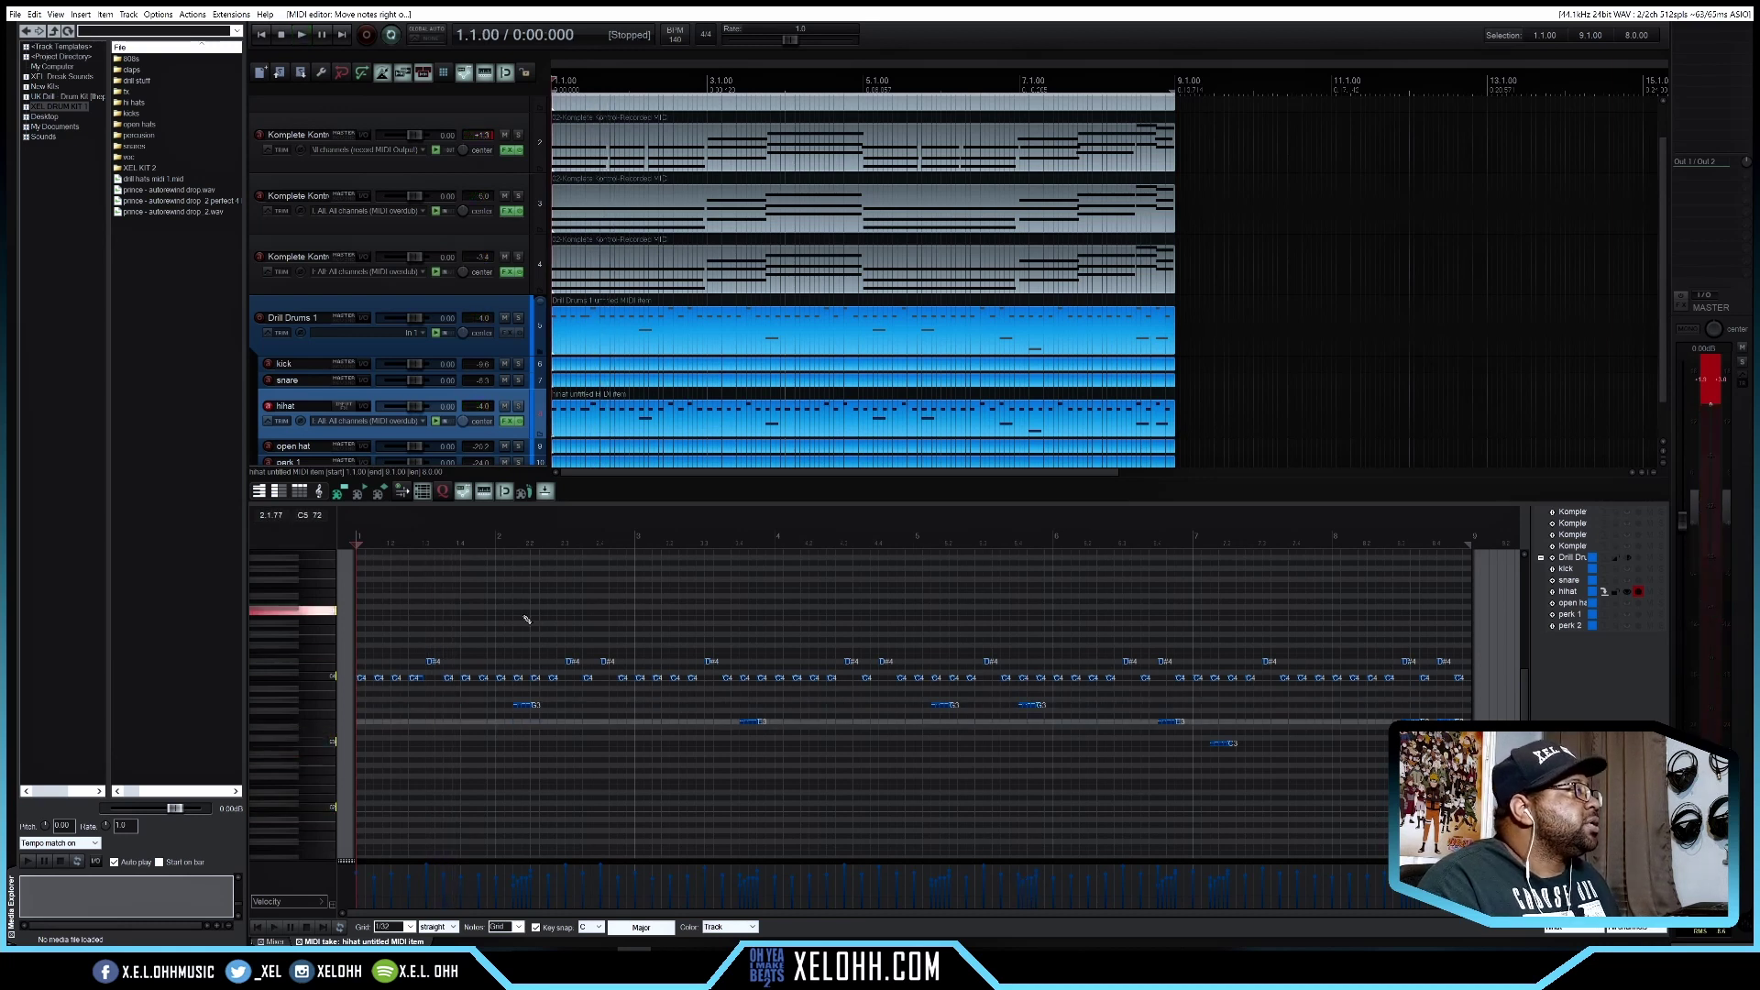
Select the snare track and record a snare part over the arrangement
left_click(496, 366)
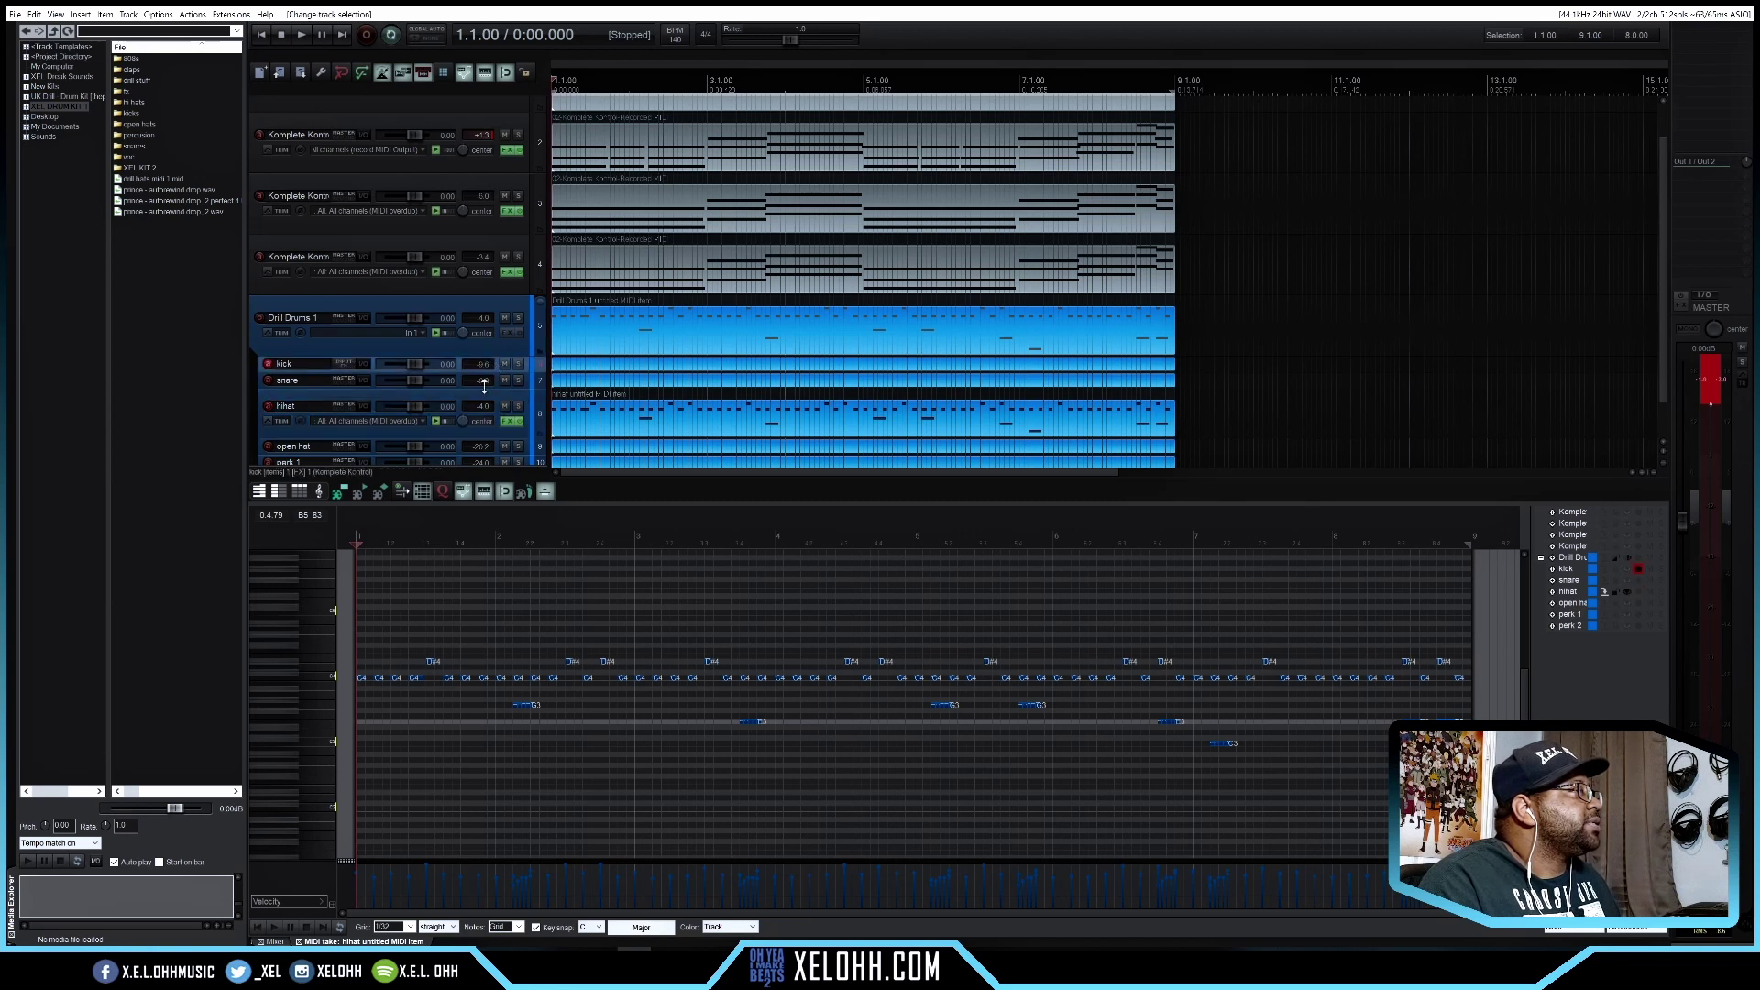
left_click(495, 385)
key("space")
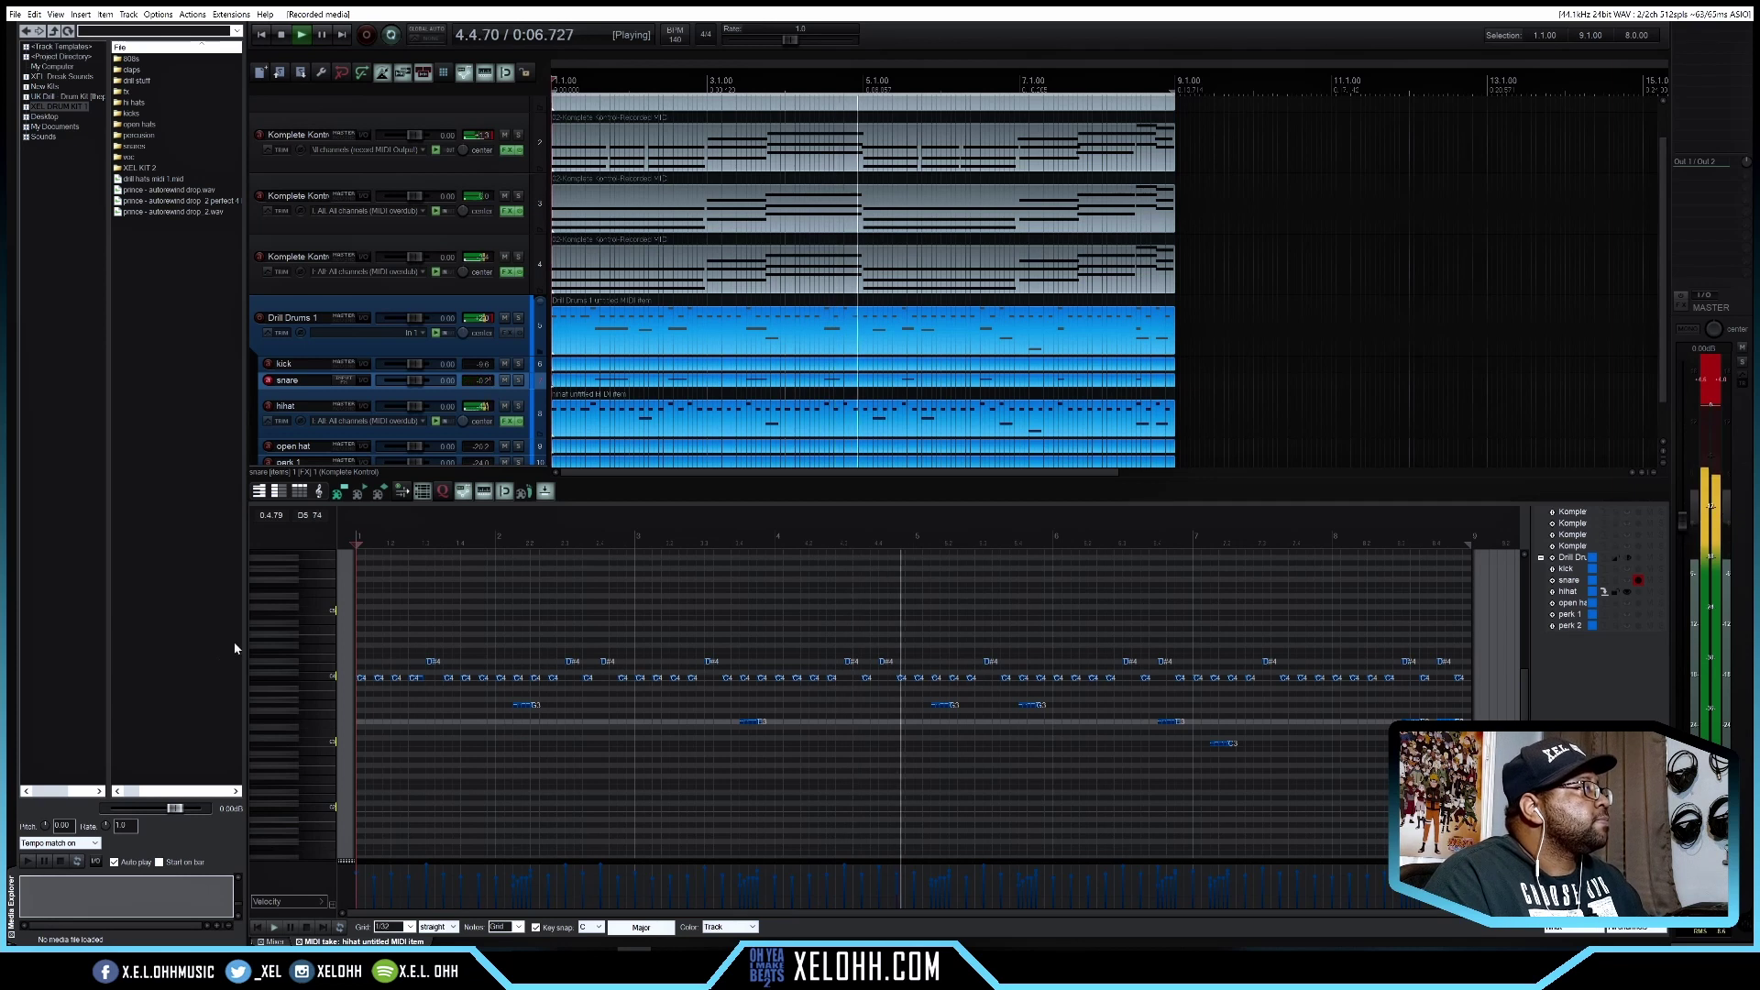
Open the recorded snare item for editing and move its first note slightly earlier onto beat 3 of measure 1
left_click(592, 383)
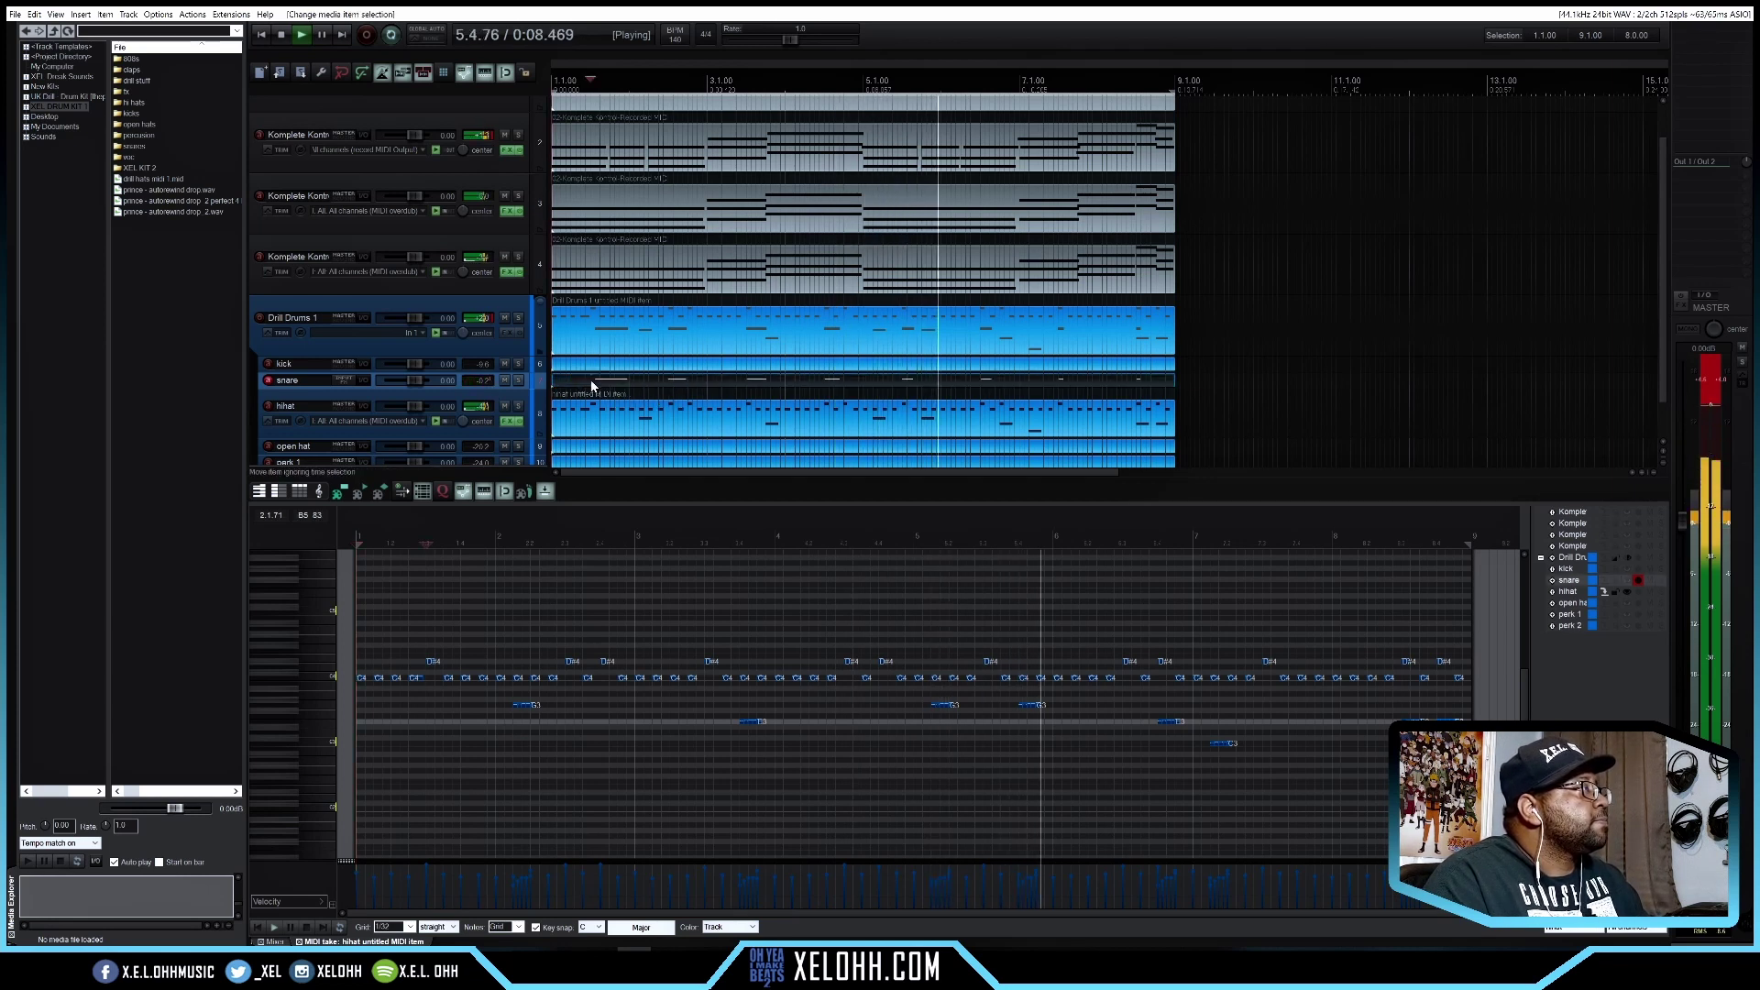
scroll(542, 759, "up", 1)
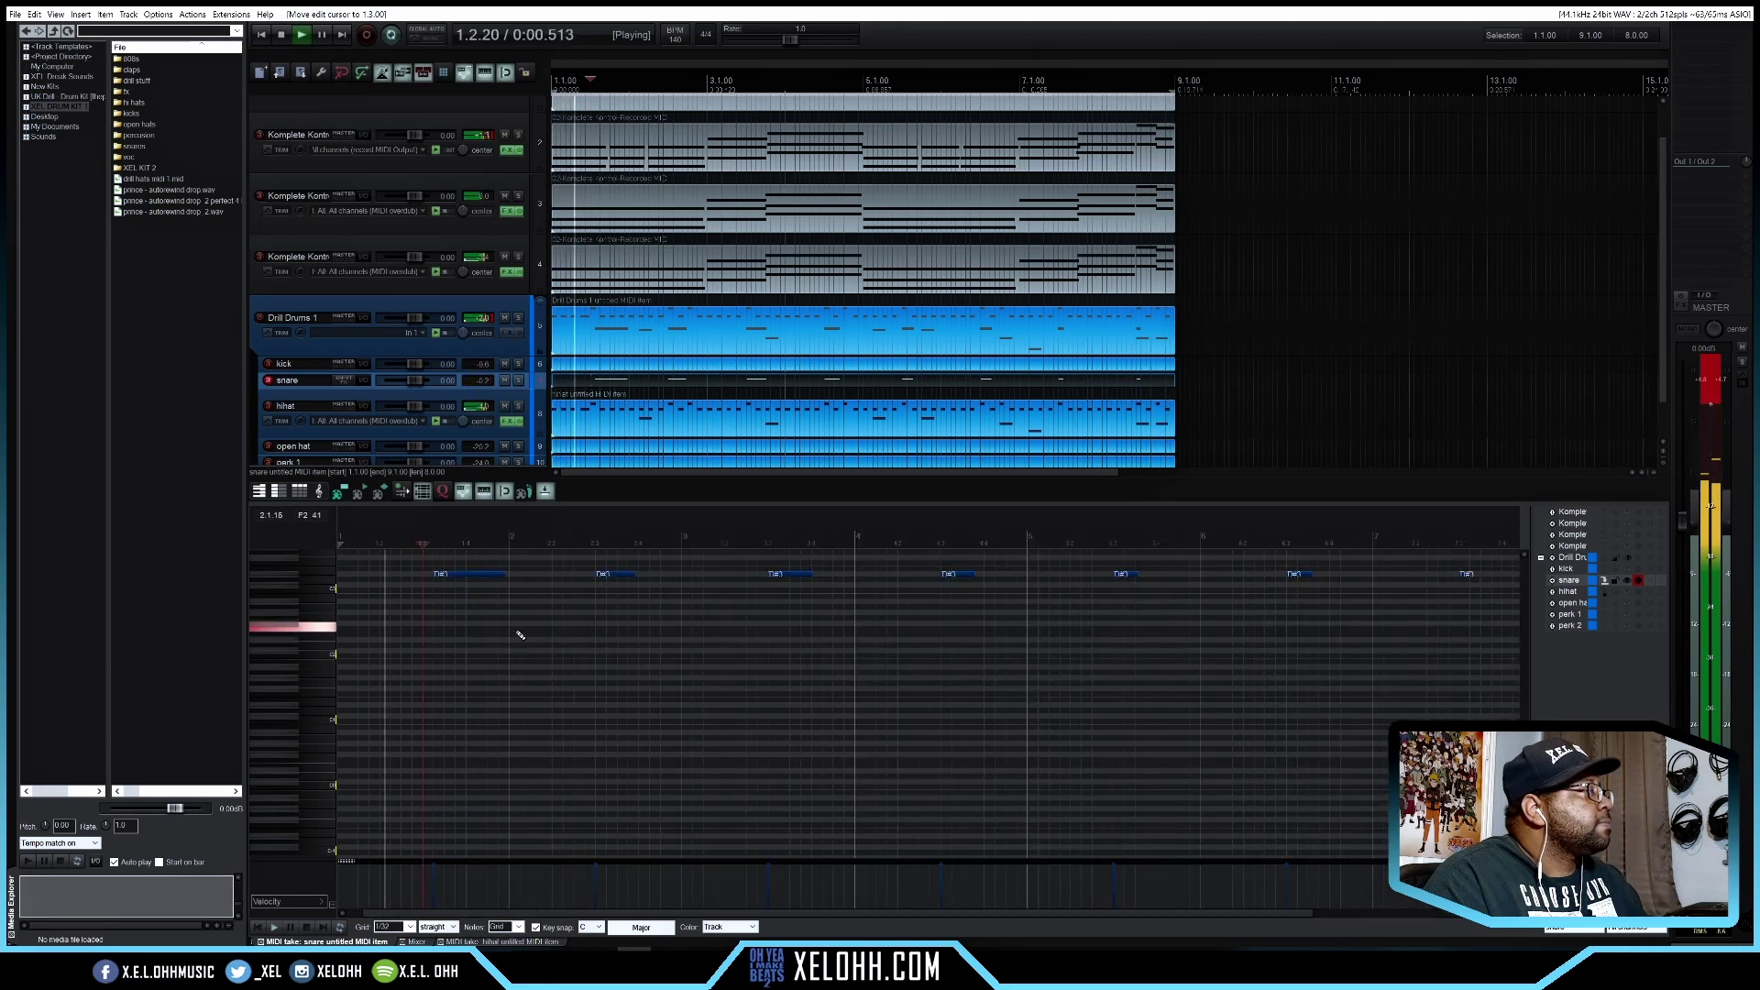
left_click(444, 576)
left_click_drag(444, 576, 434, 576)
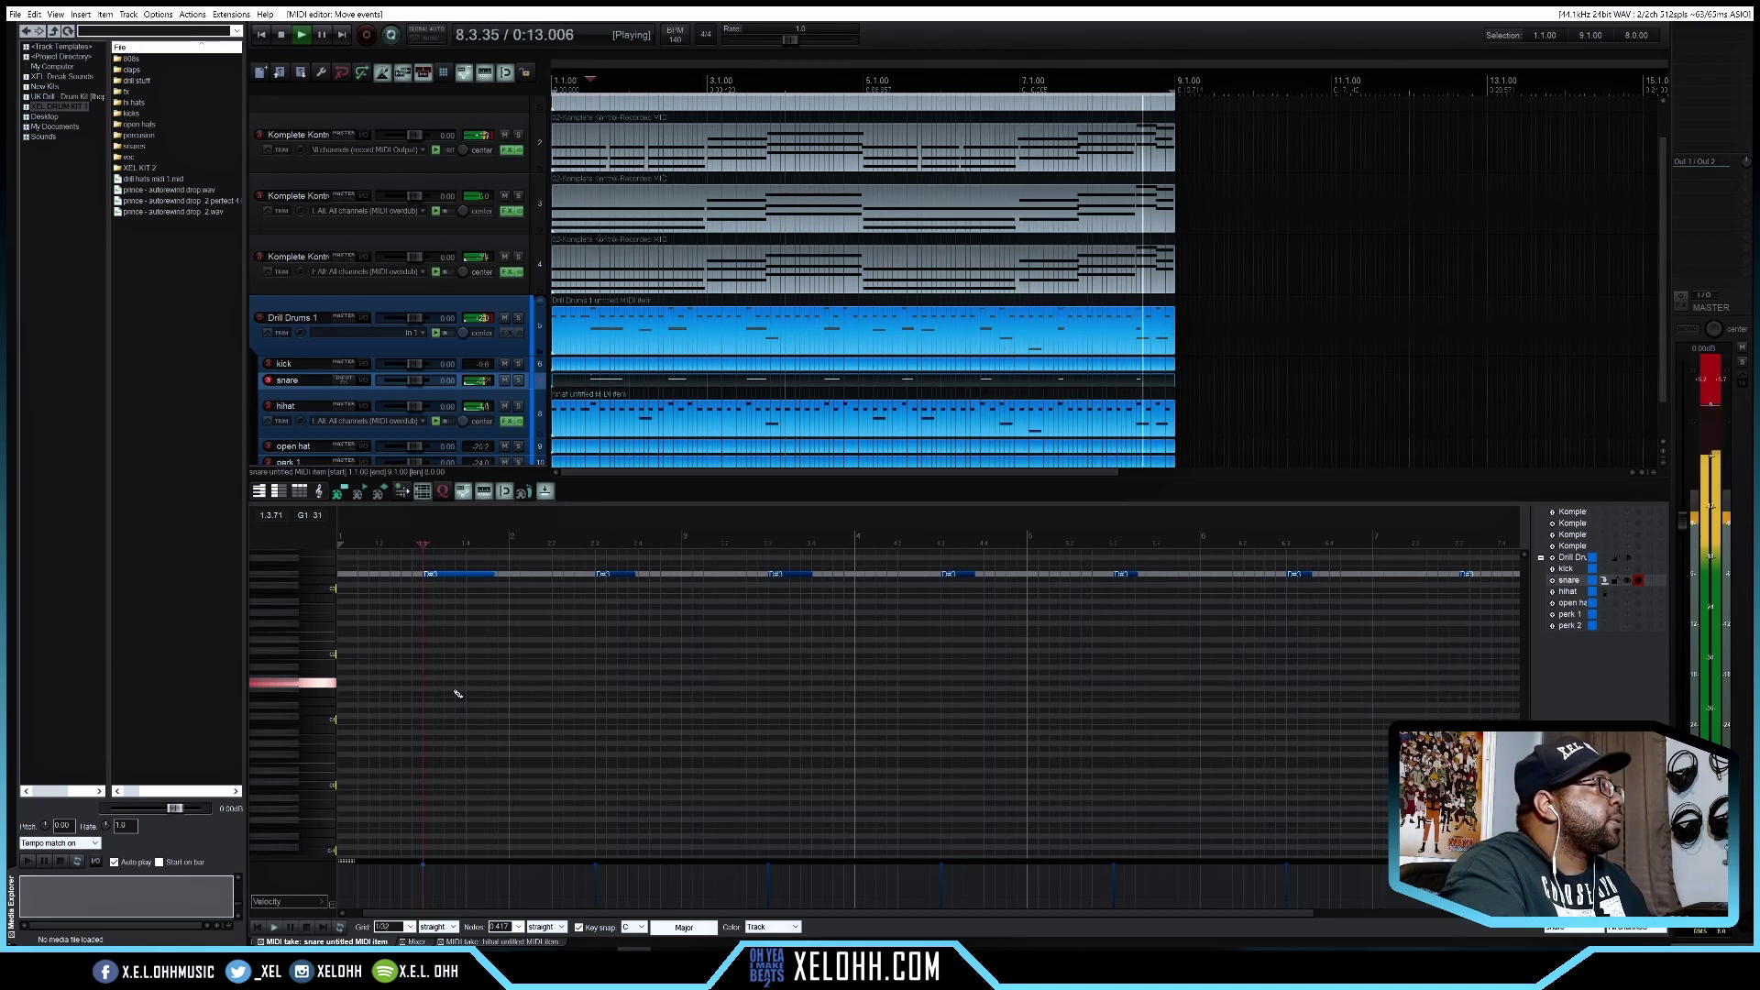
Select the kick track and record a kick part over the arrangement
key("Up")
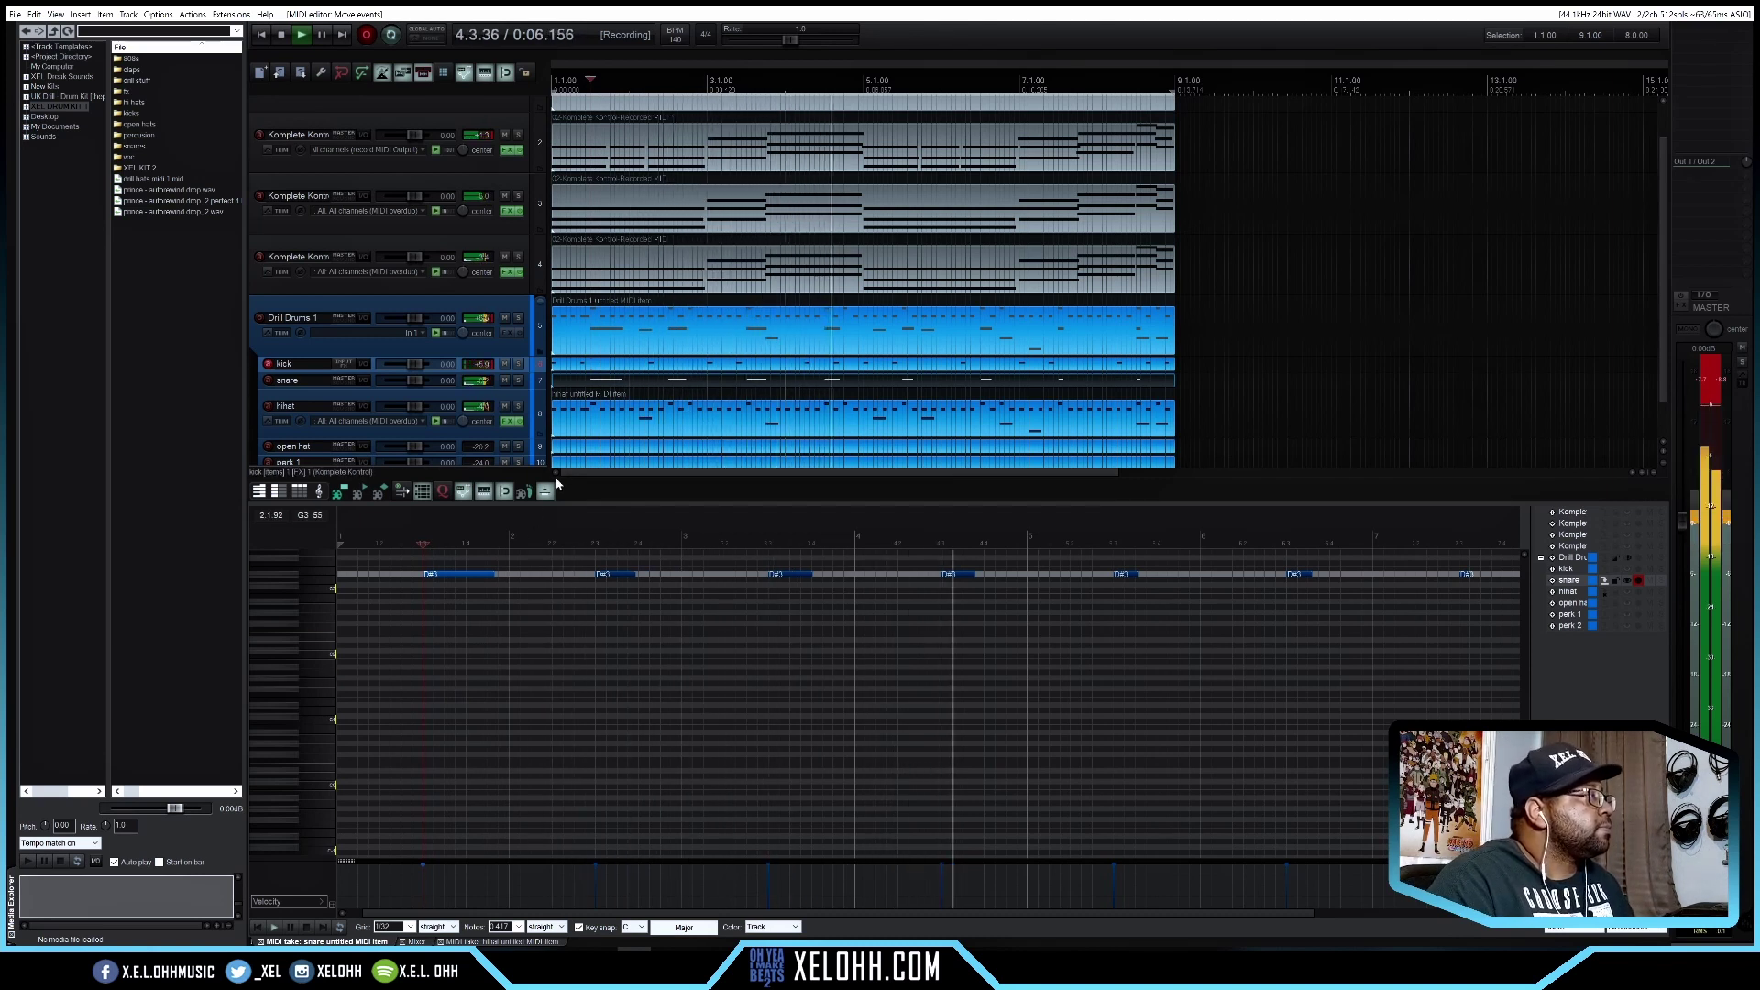
key("ctrl+r")
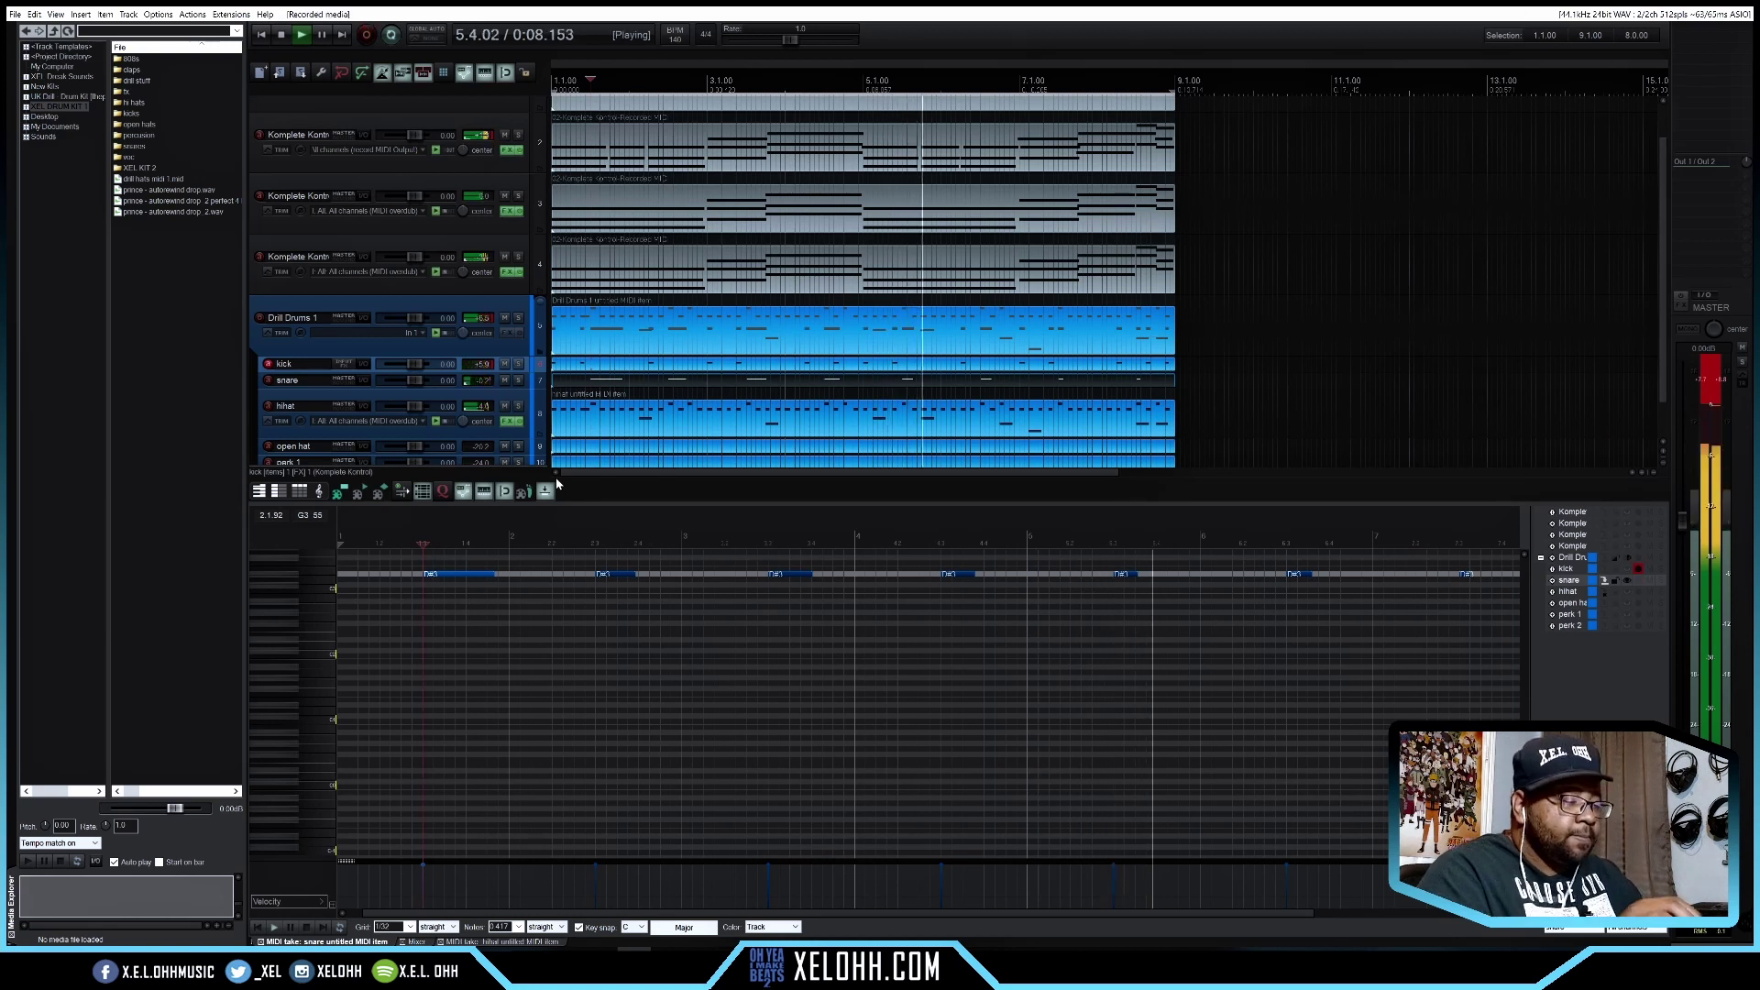
Select the open hat track while the arrangement keeps playing
key("ctrl+alt+Up")
key("ctrl+alt+Down")
key("ctrl+alt+Down")
key("ctrl+alt+Down")
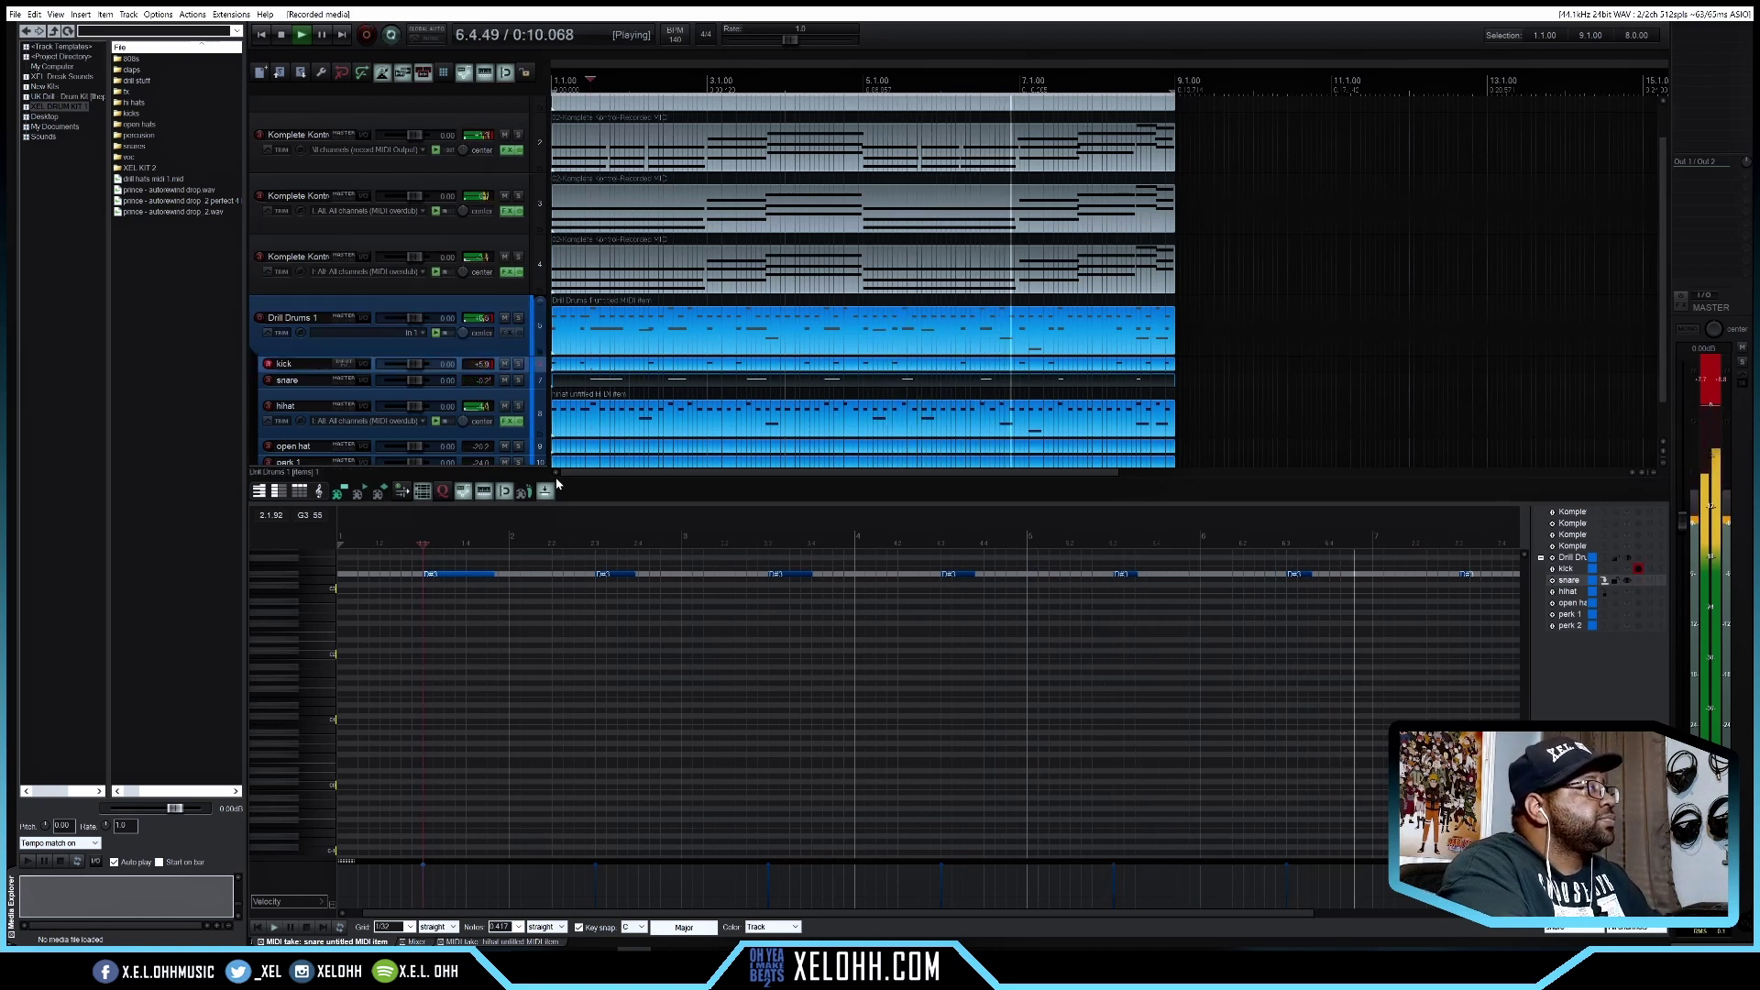
key("ctrl+alt+Down")
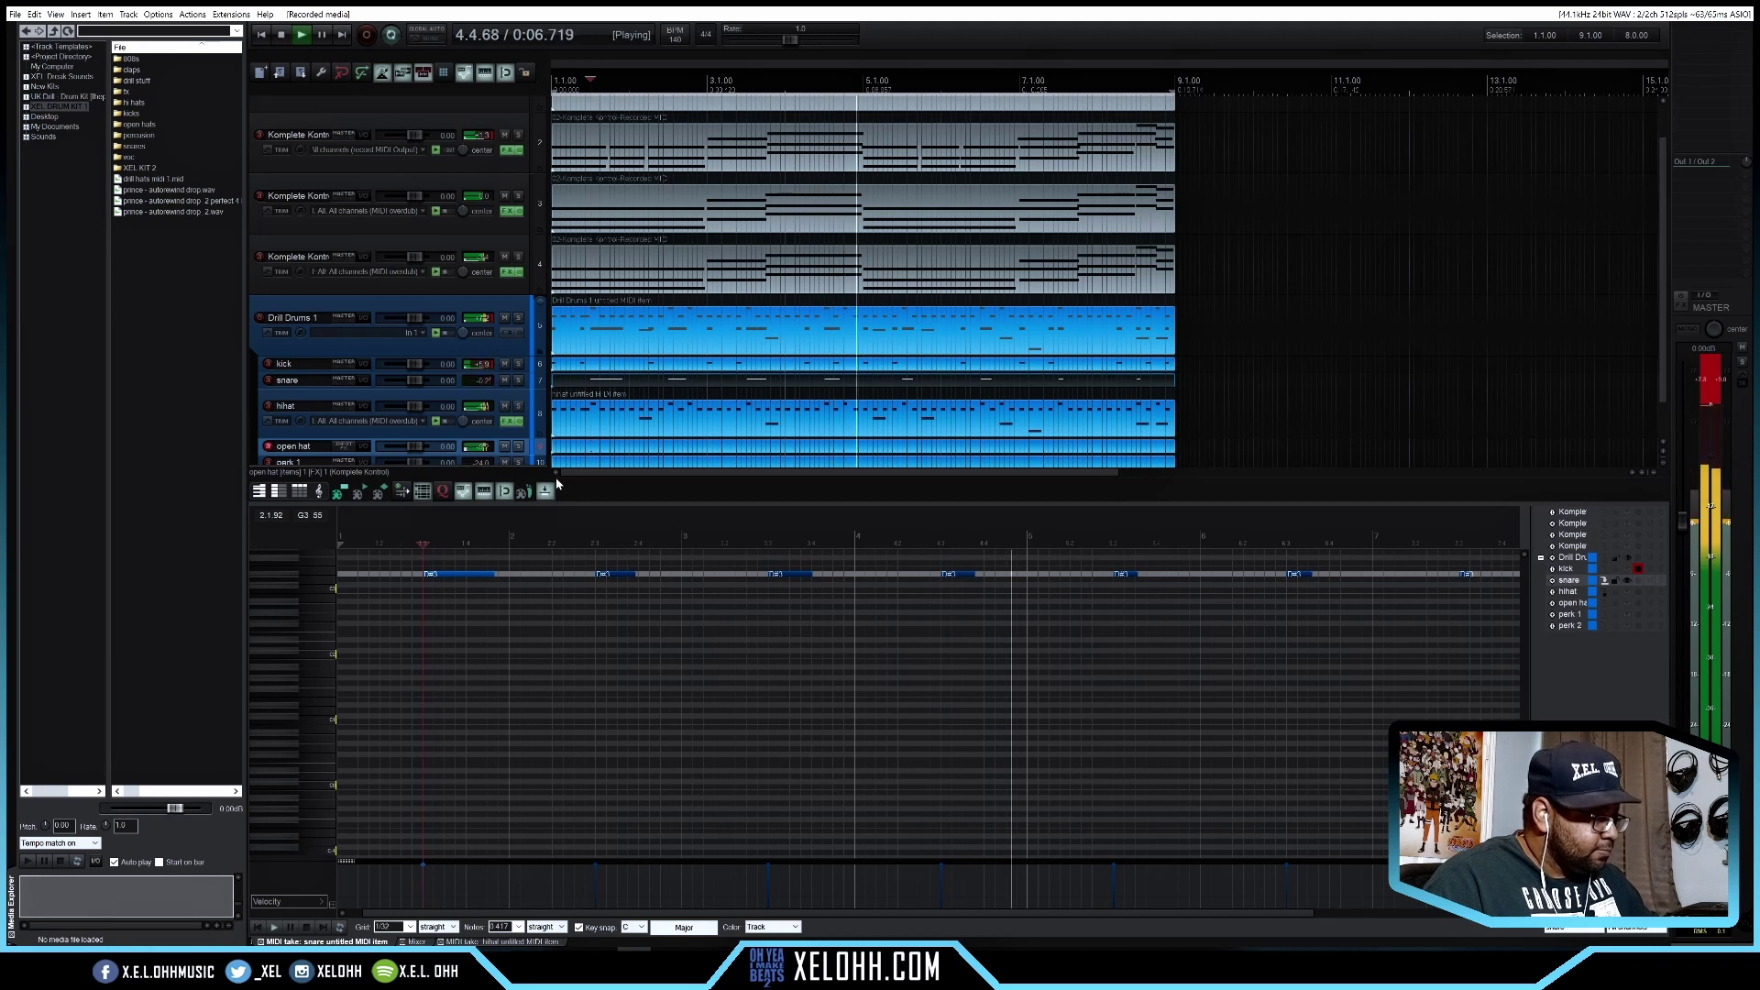
Record the open hat and percussion parts over the looping arrangement, stop the transport, and return to the project start
key("ctrl+r")
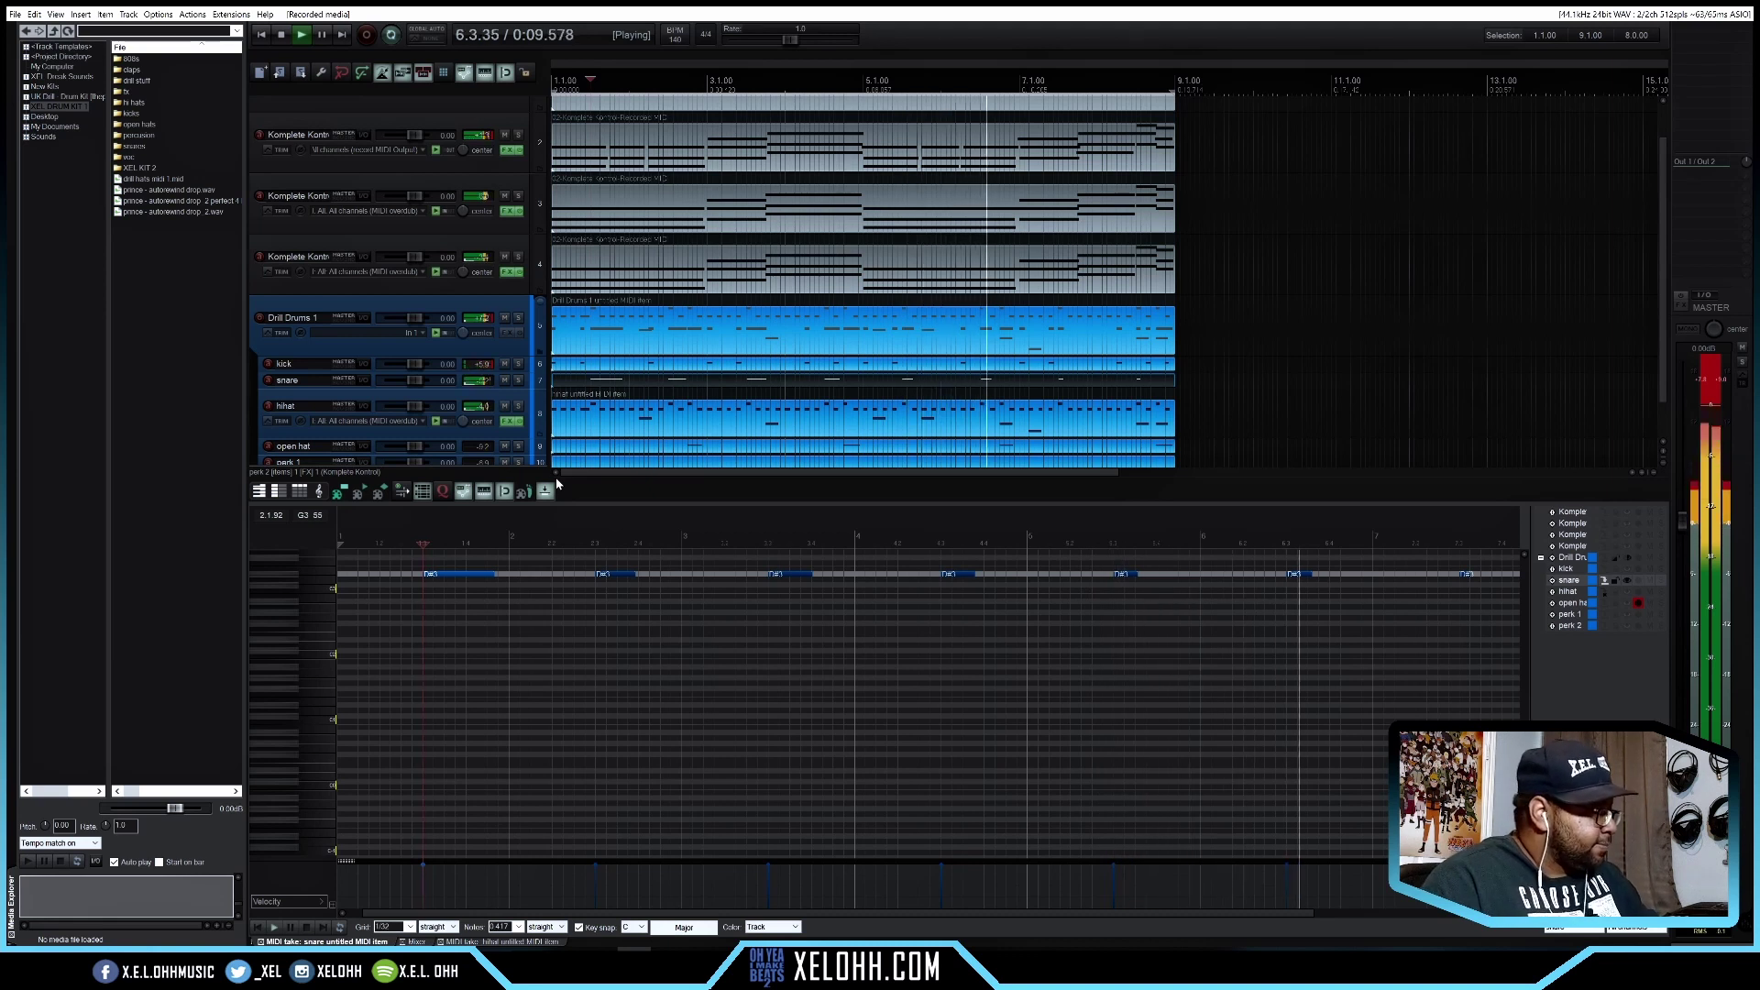
key("ctrl+r")
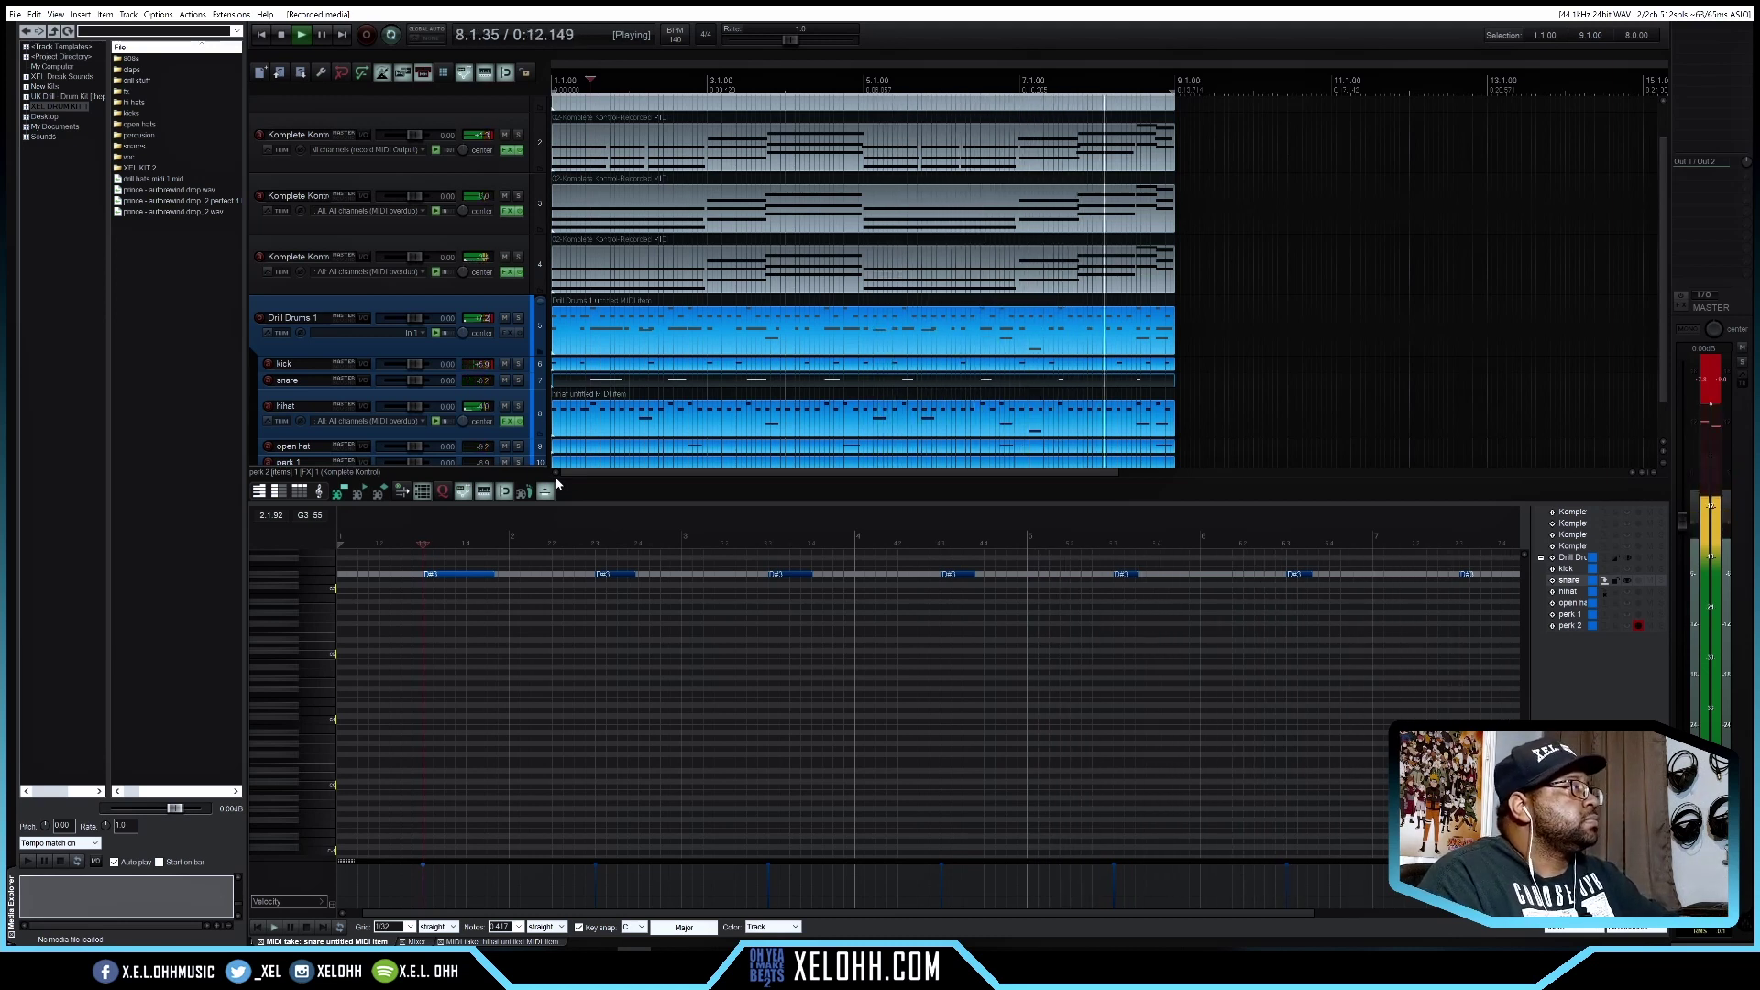
key("space")
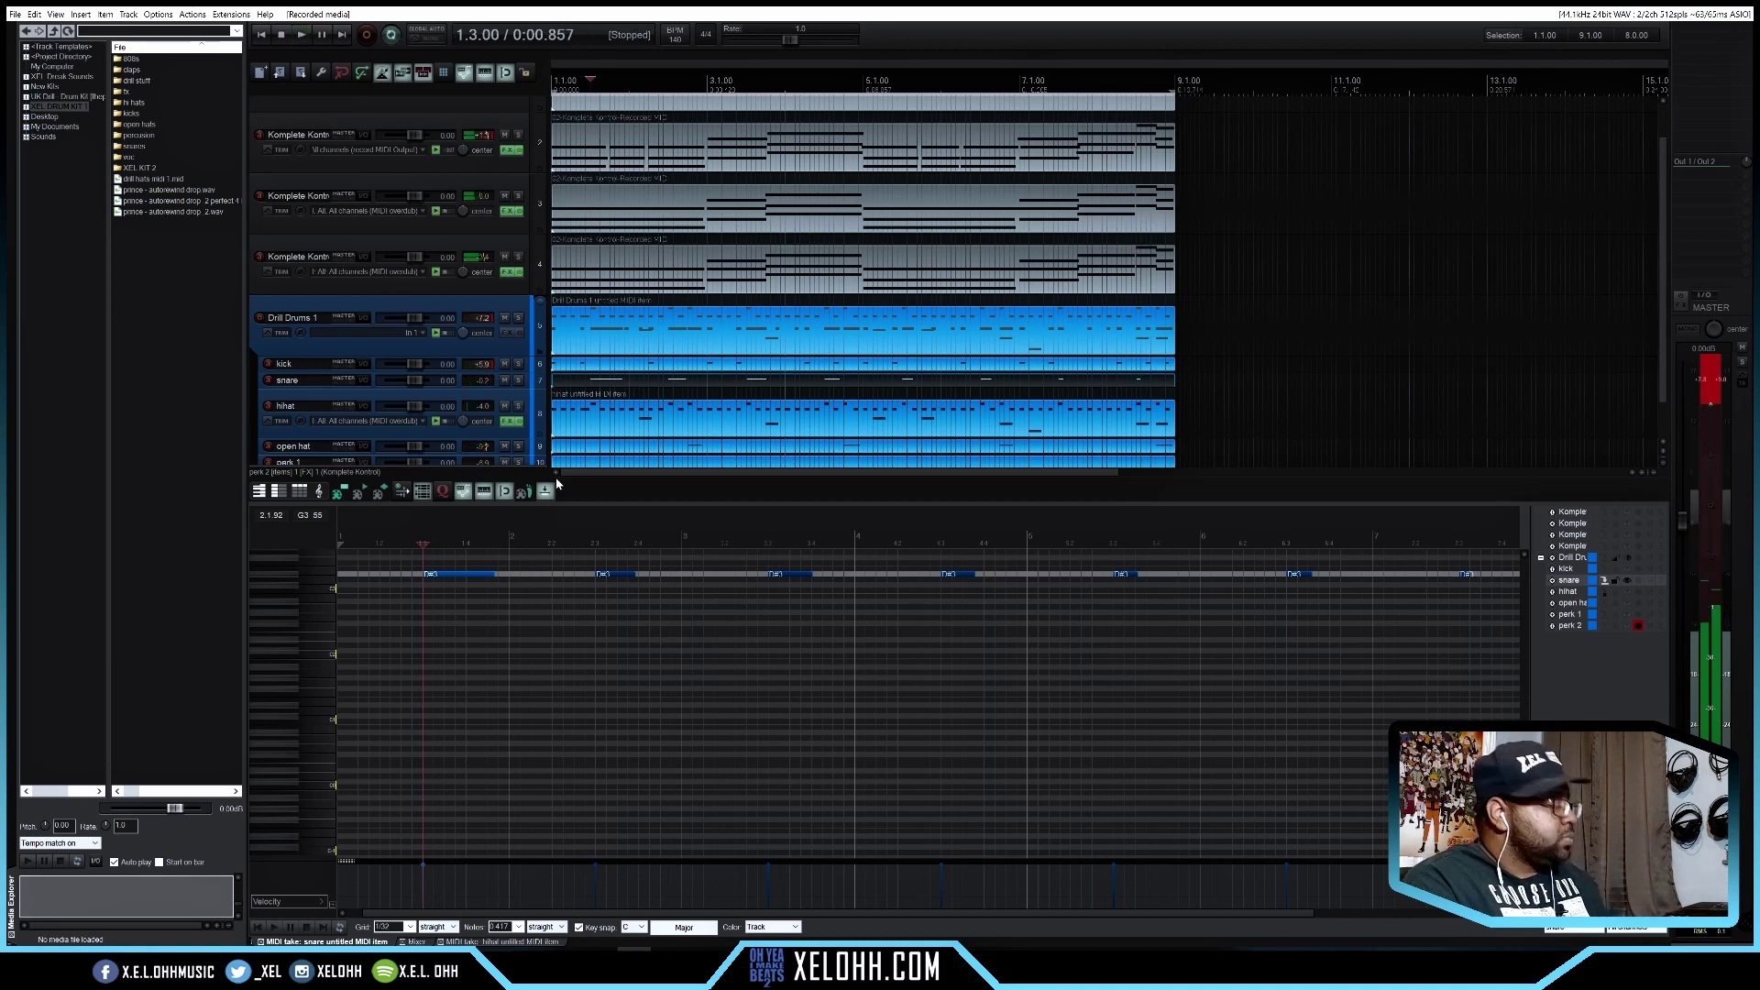
key("Home")
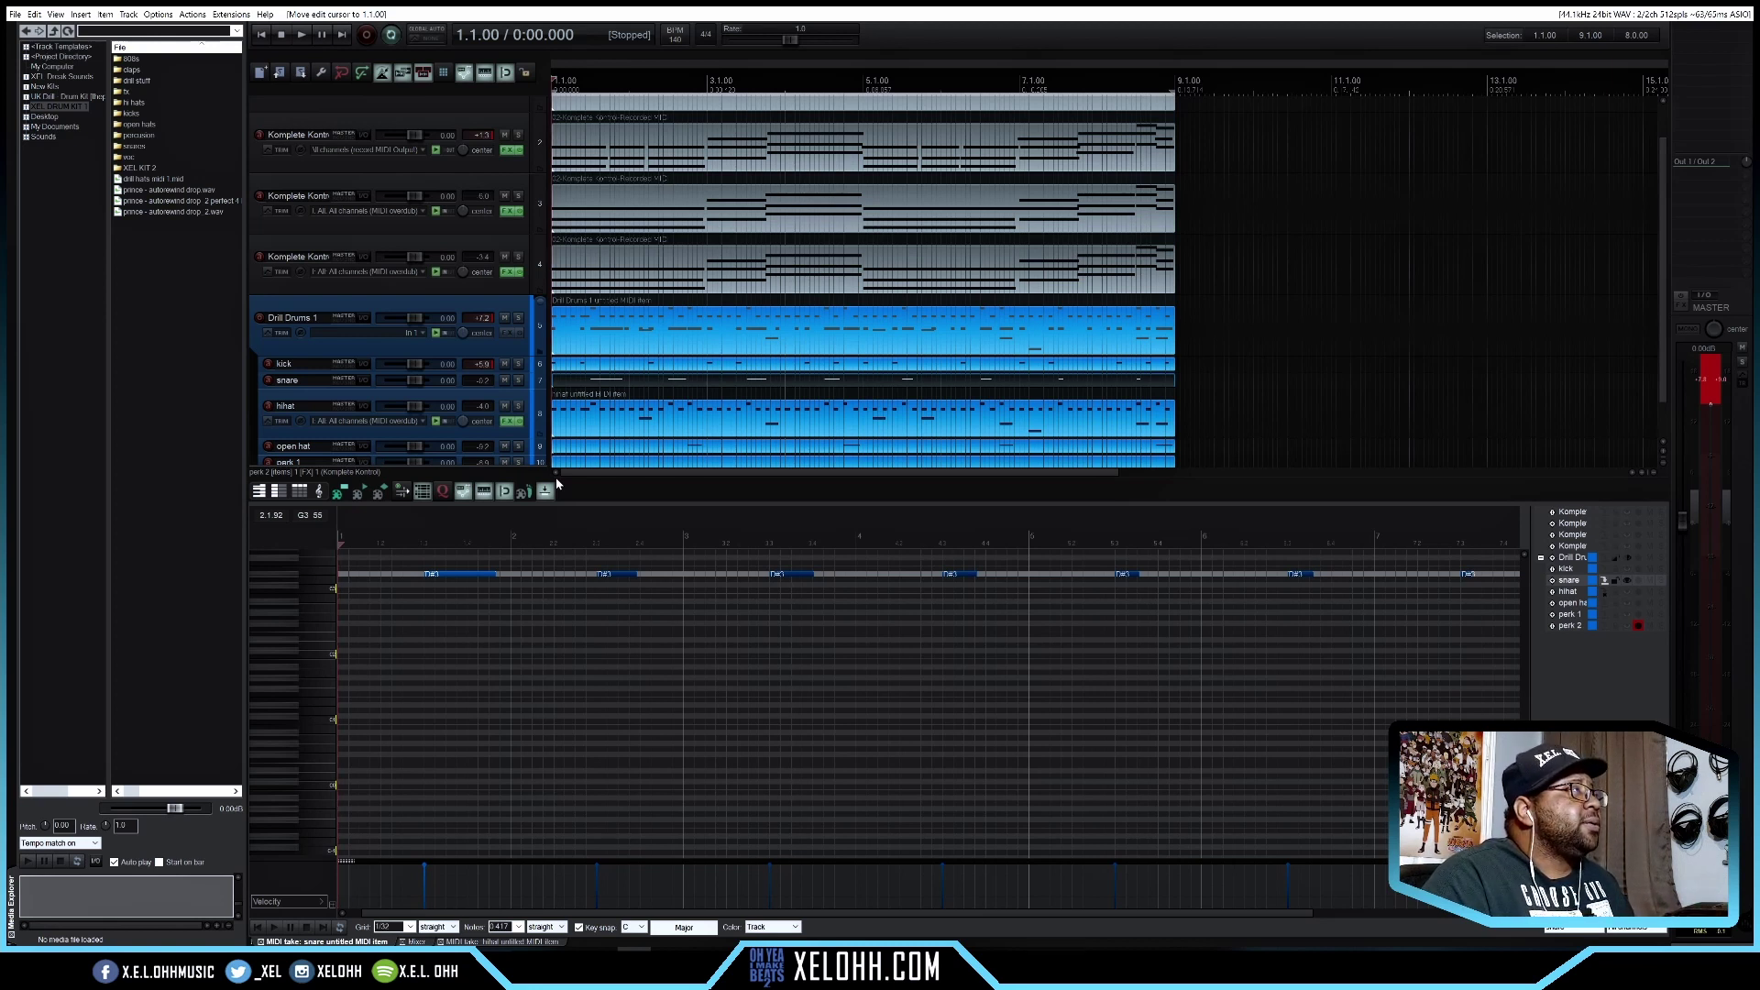
Insert an 808s track below the drum tracks from the Komplete Layouts track templates
scroll(476, 449, "down", 1)
right_click(463, 456)
mouse_move(550, 503)
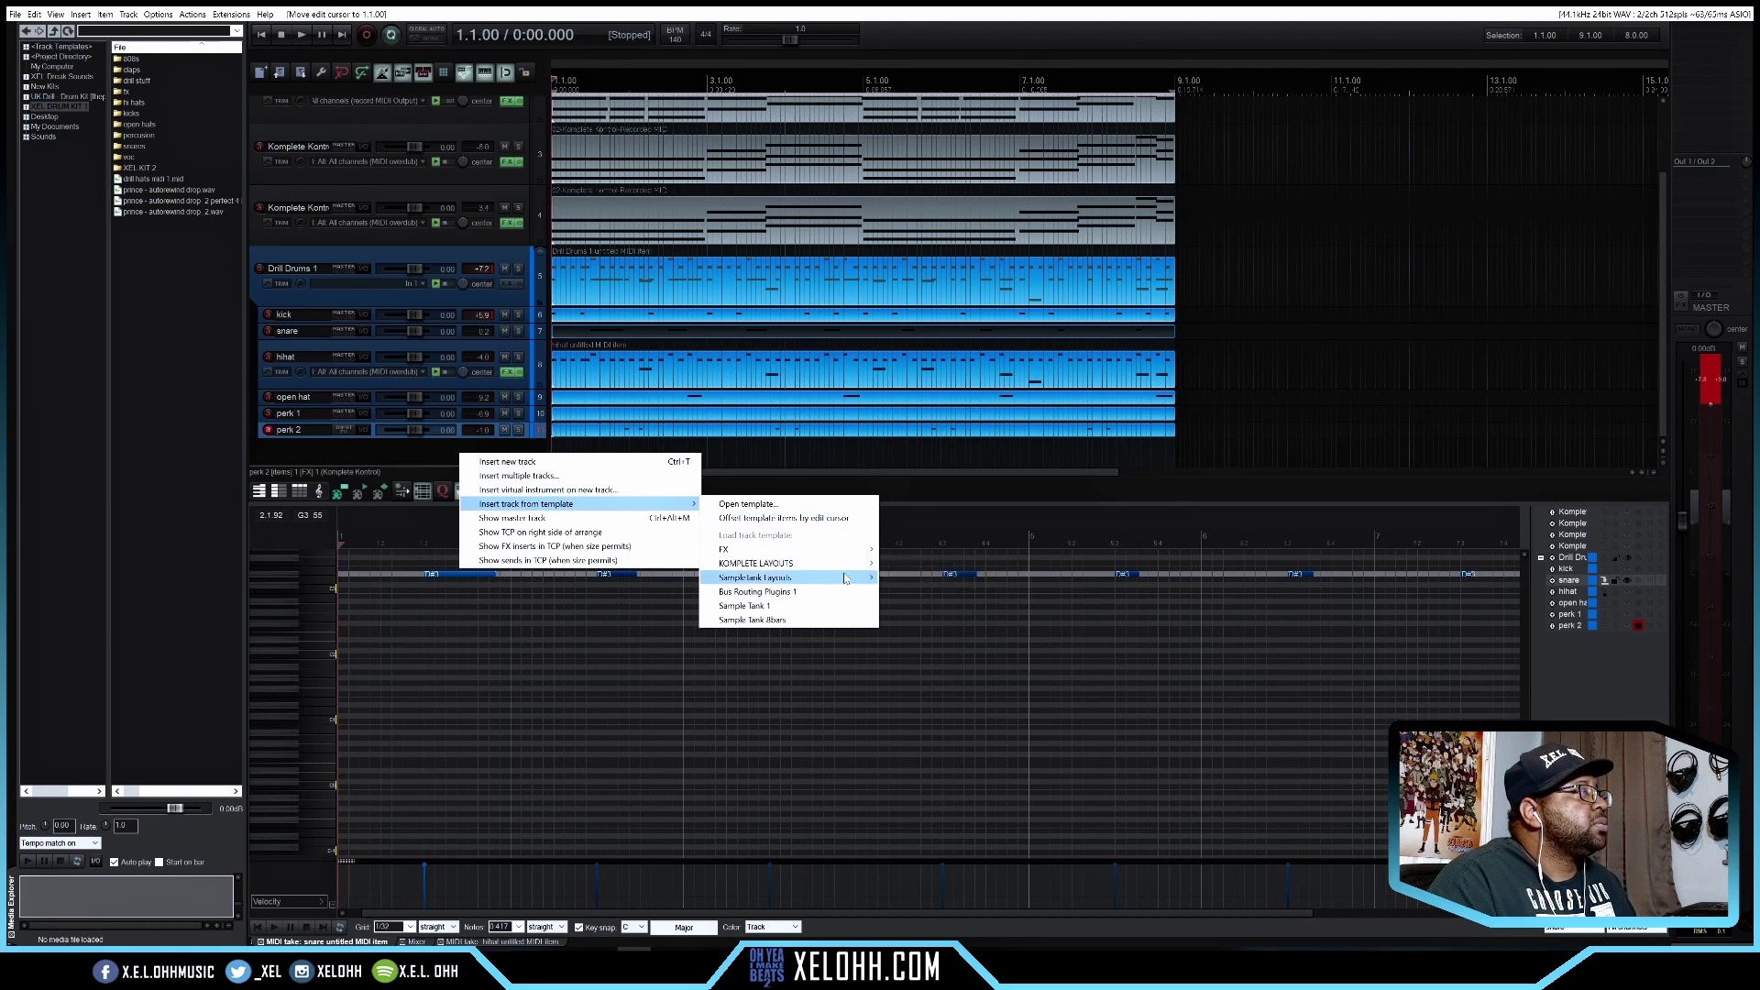
mouse_move(857, 567)
left_click(941, 562)
Copy the MIDI item from the Komplete Kontrol track just above Drill Drums 1 onto the 808s track and open it for editing
left_click(615, 233)
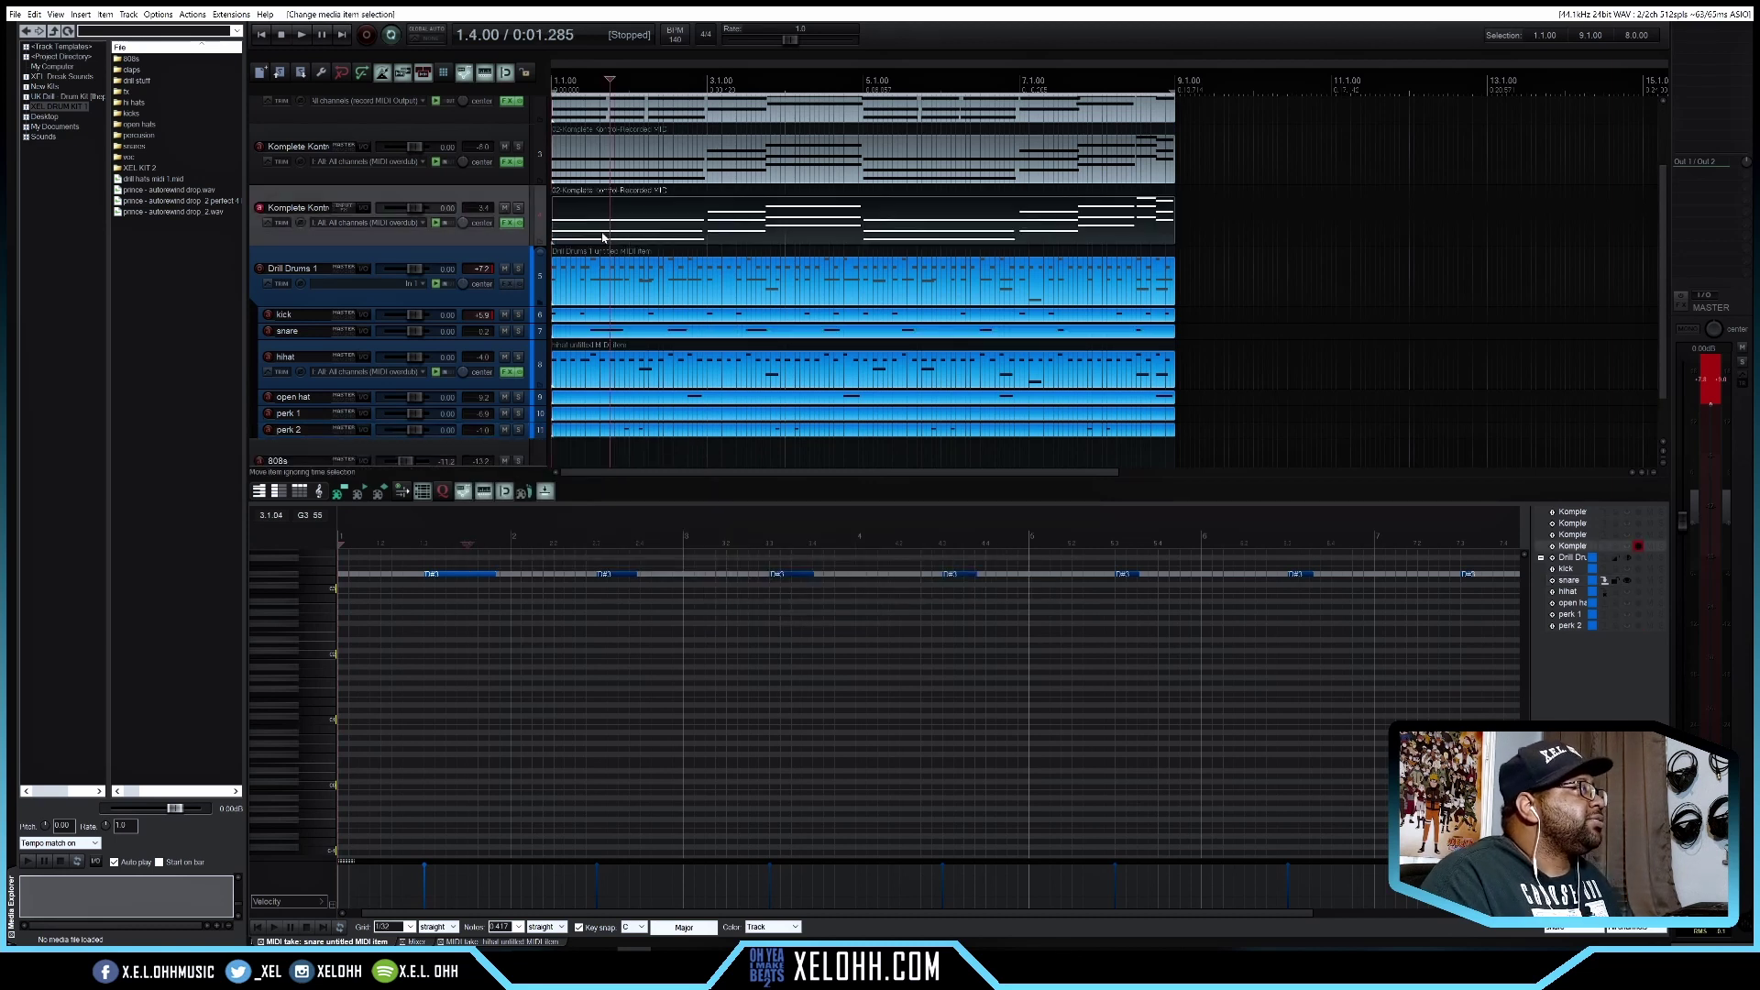
left_click_drag(598, 236, 566, 458)
left_click(571, 461)
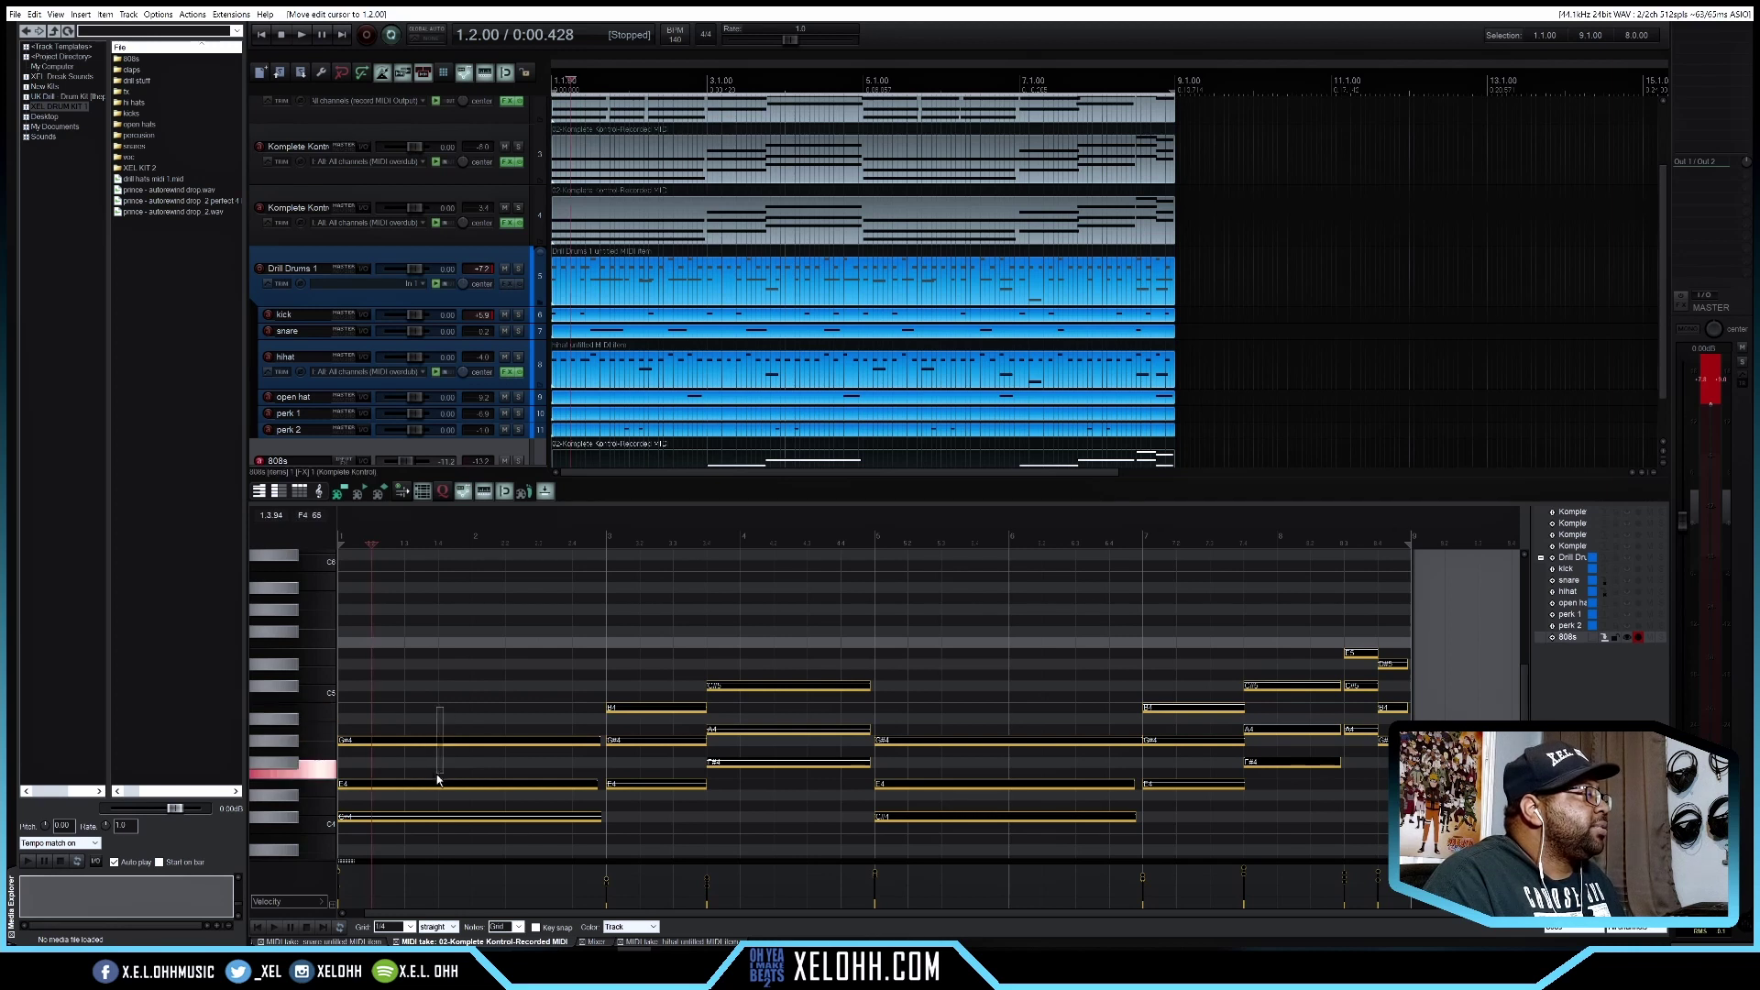
Delete the upper chord notes from the 808s item, keeping only the lowest note of each chord
left_click_drag(457, 790, 458, 790)
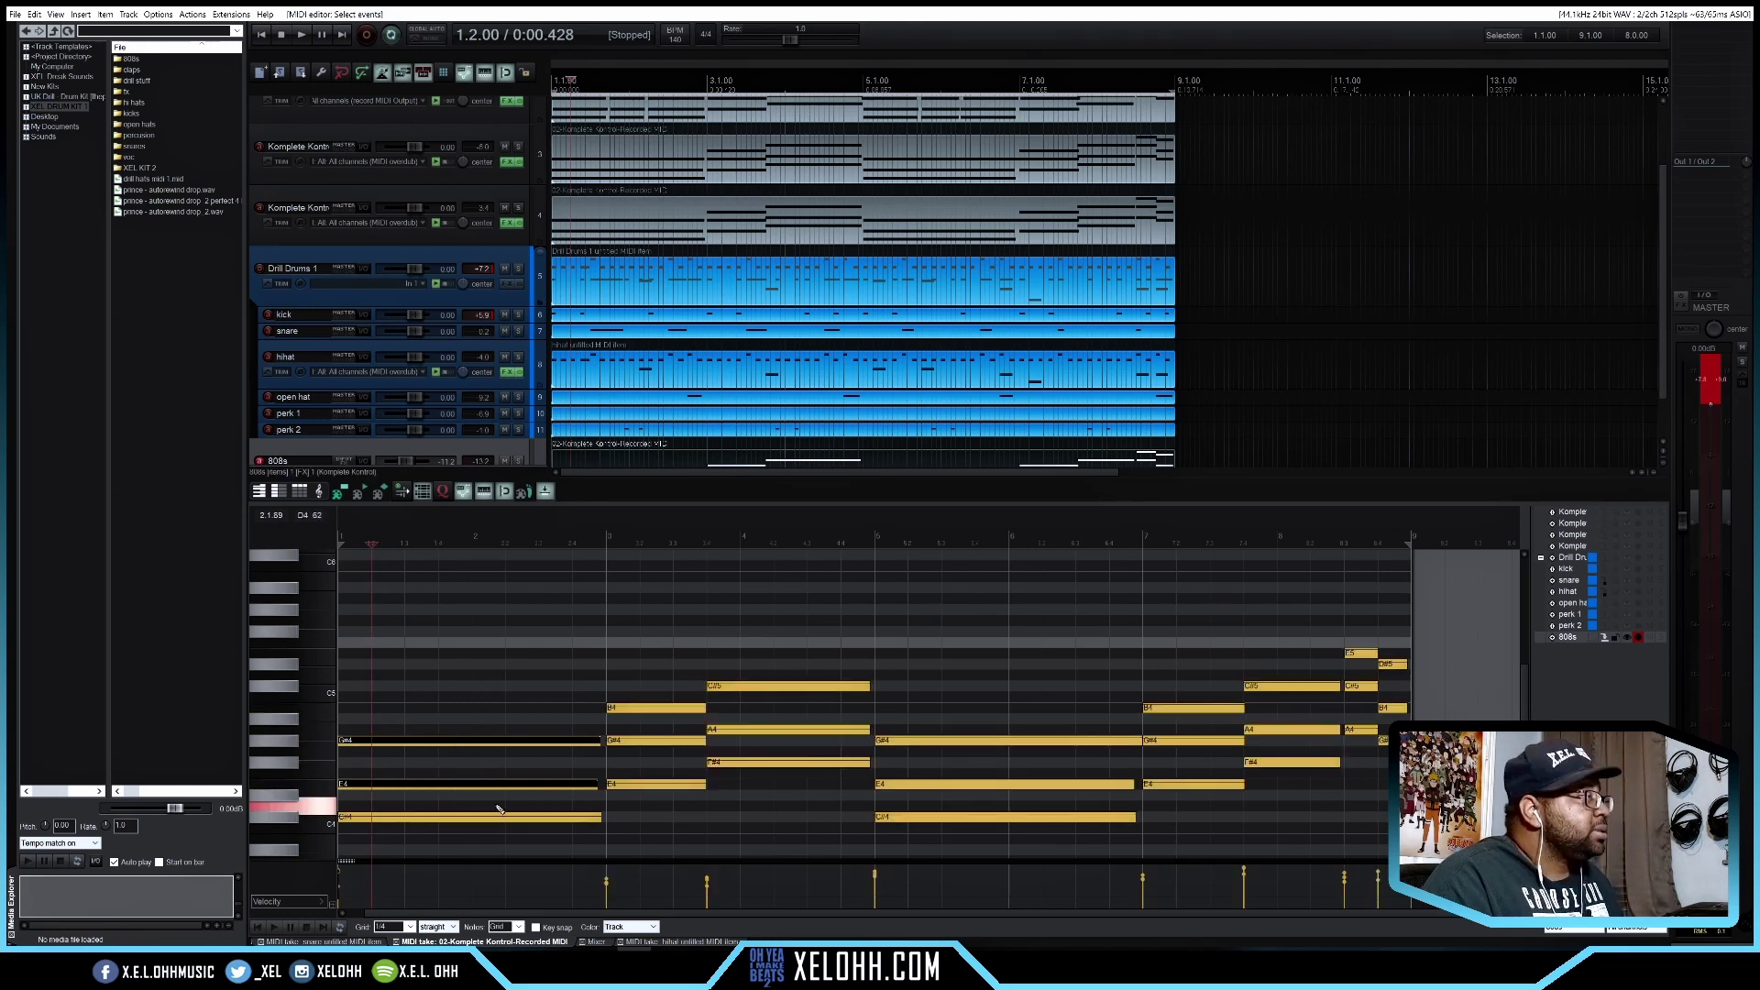
key("Delete")
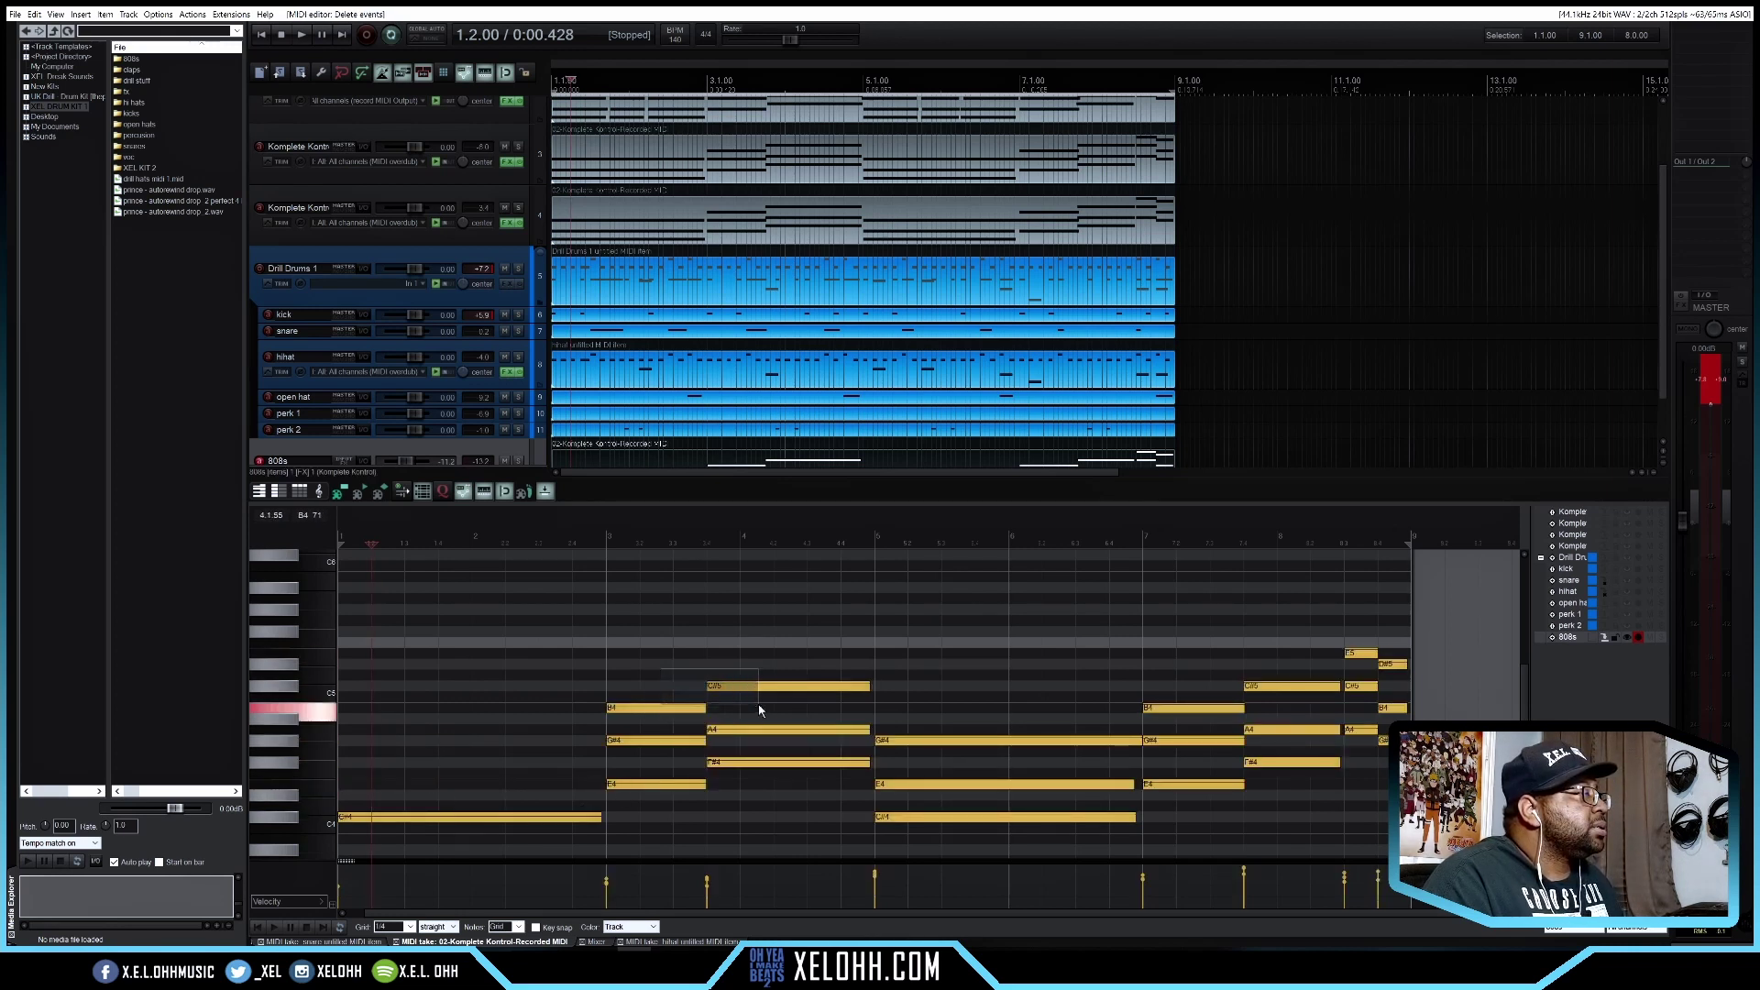
left_click_drag(759, 710, 775, 747)
left_click_drag(773, 746, 772, 751)
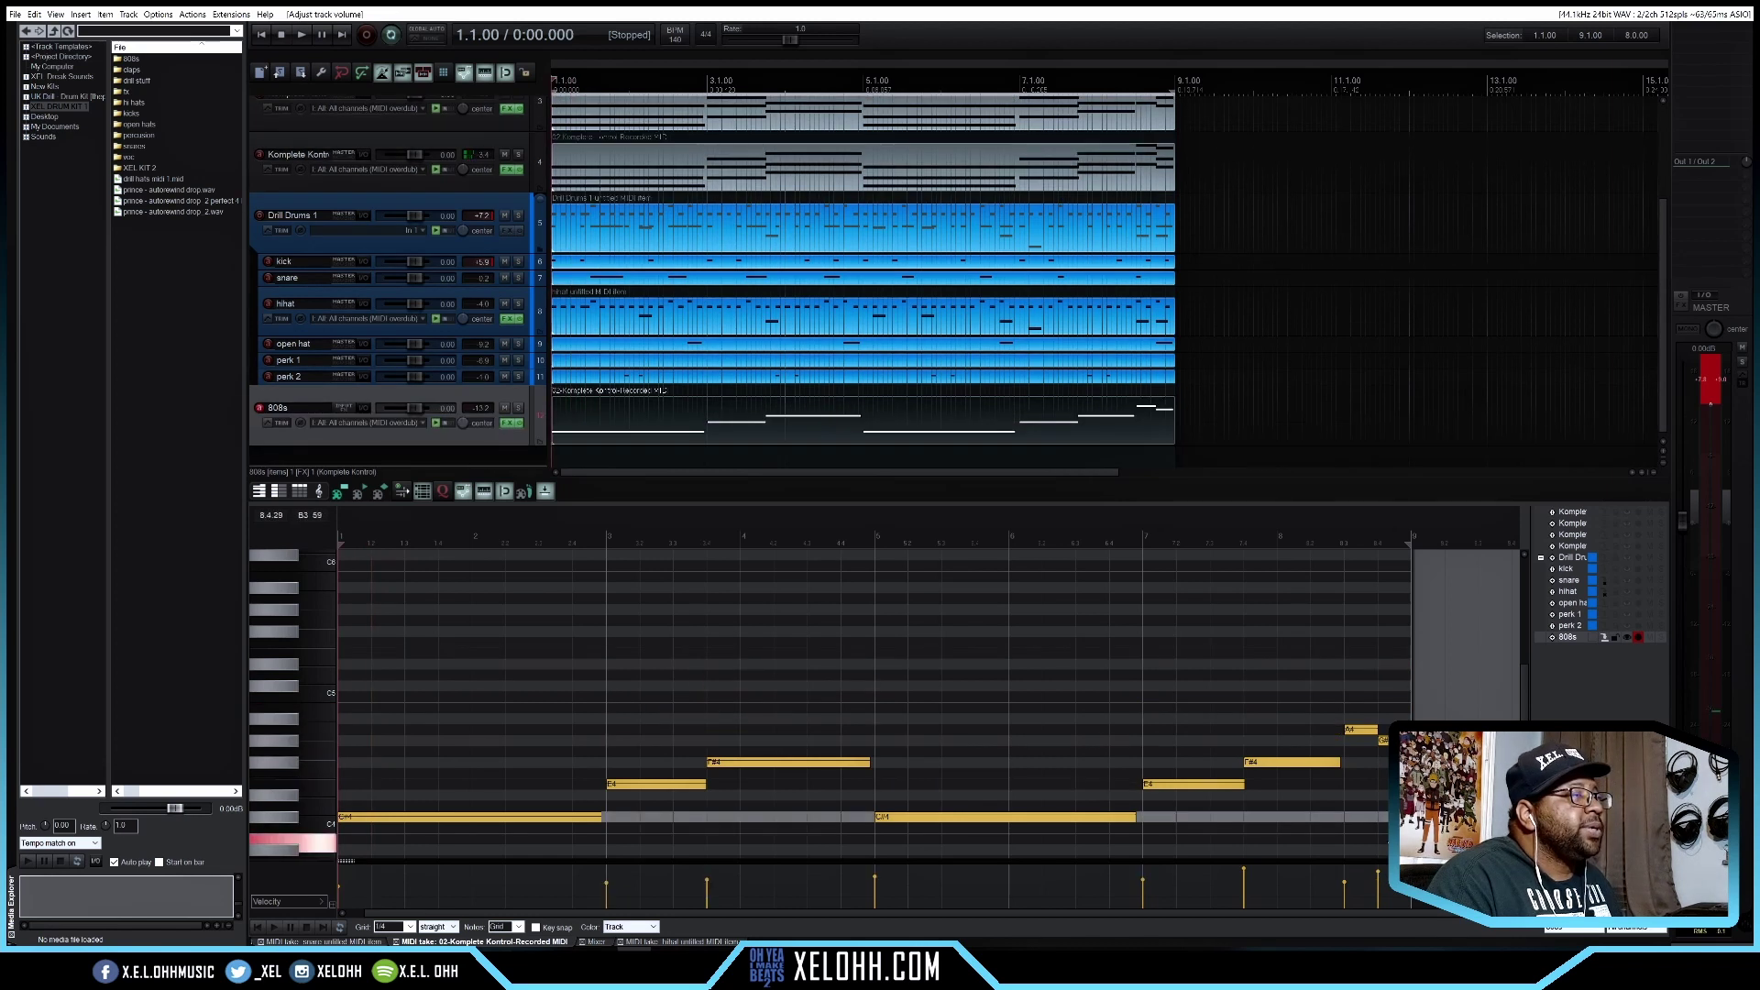
Raise the velocity of all the 808 notes and play the arrangement back to check the bass
key("ctrl+a")
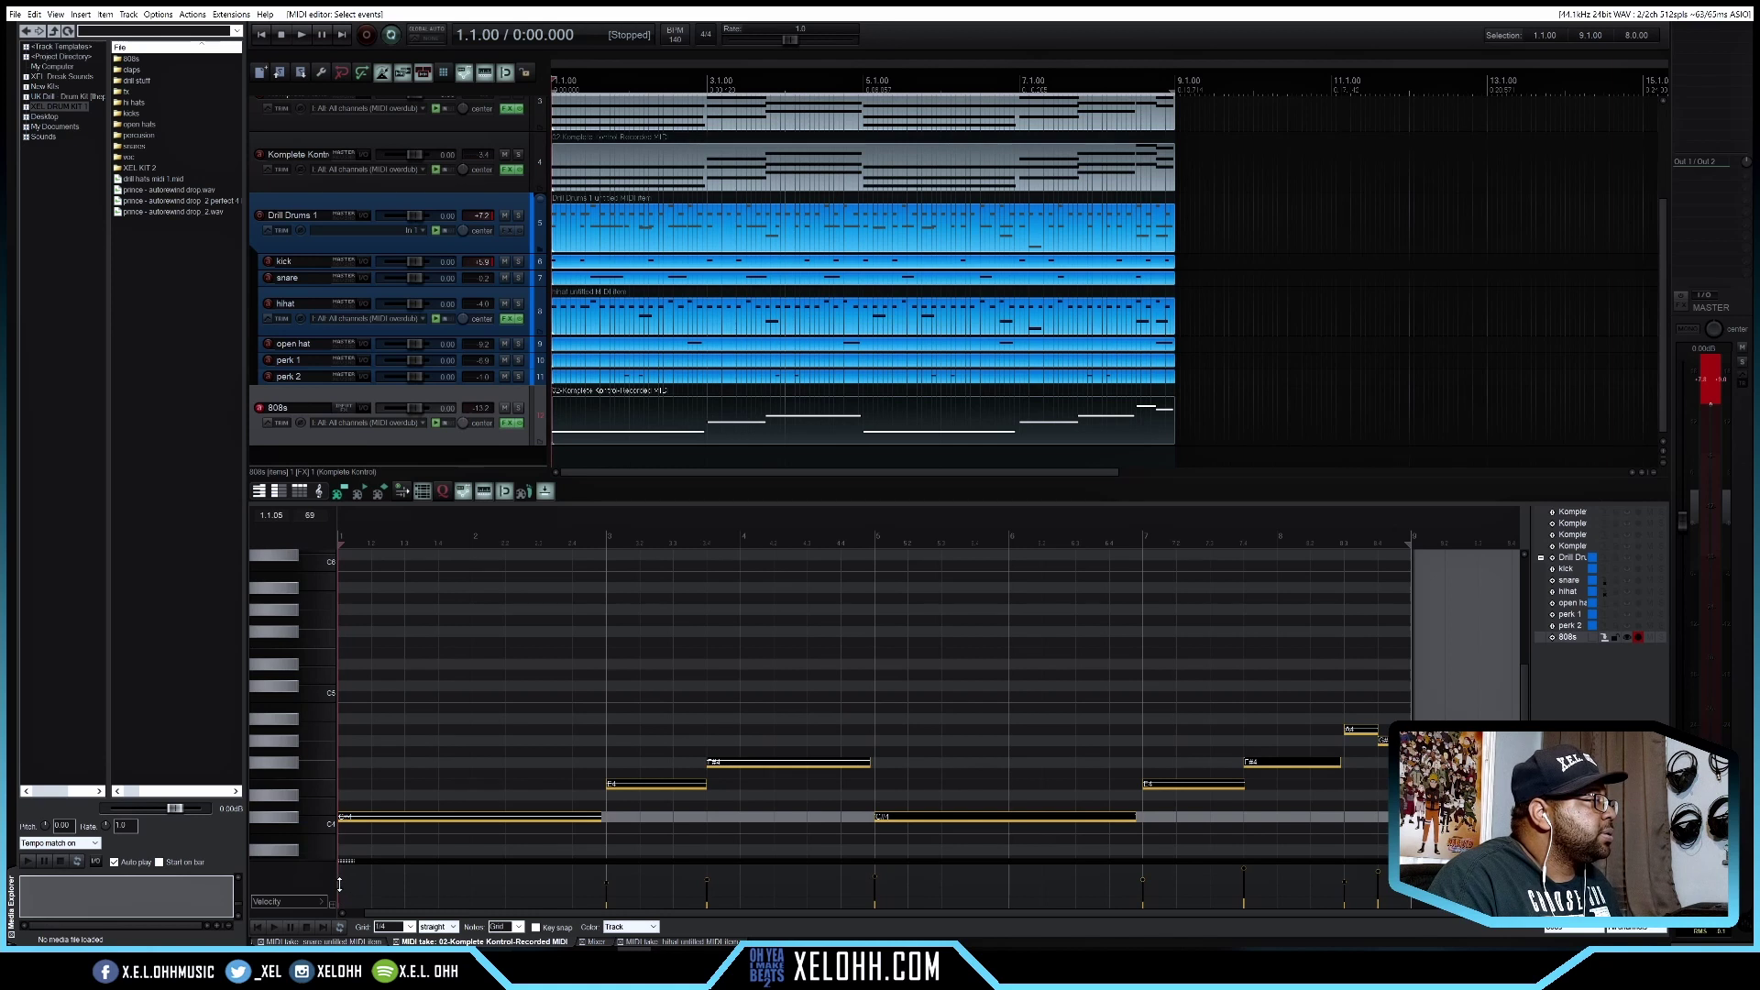
left_click_drag(371, 748, 372, 750)
key("space")
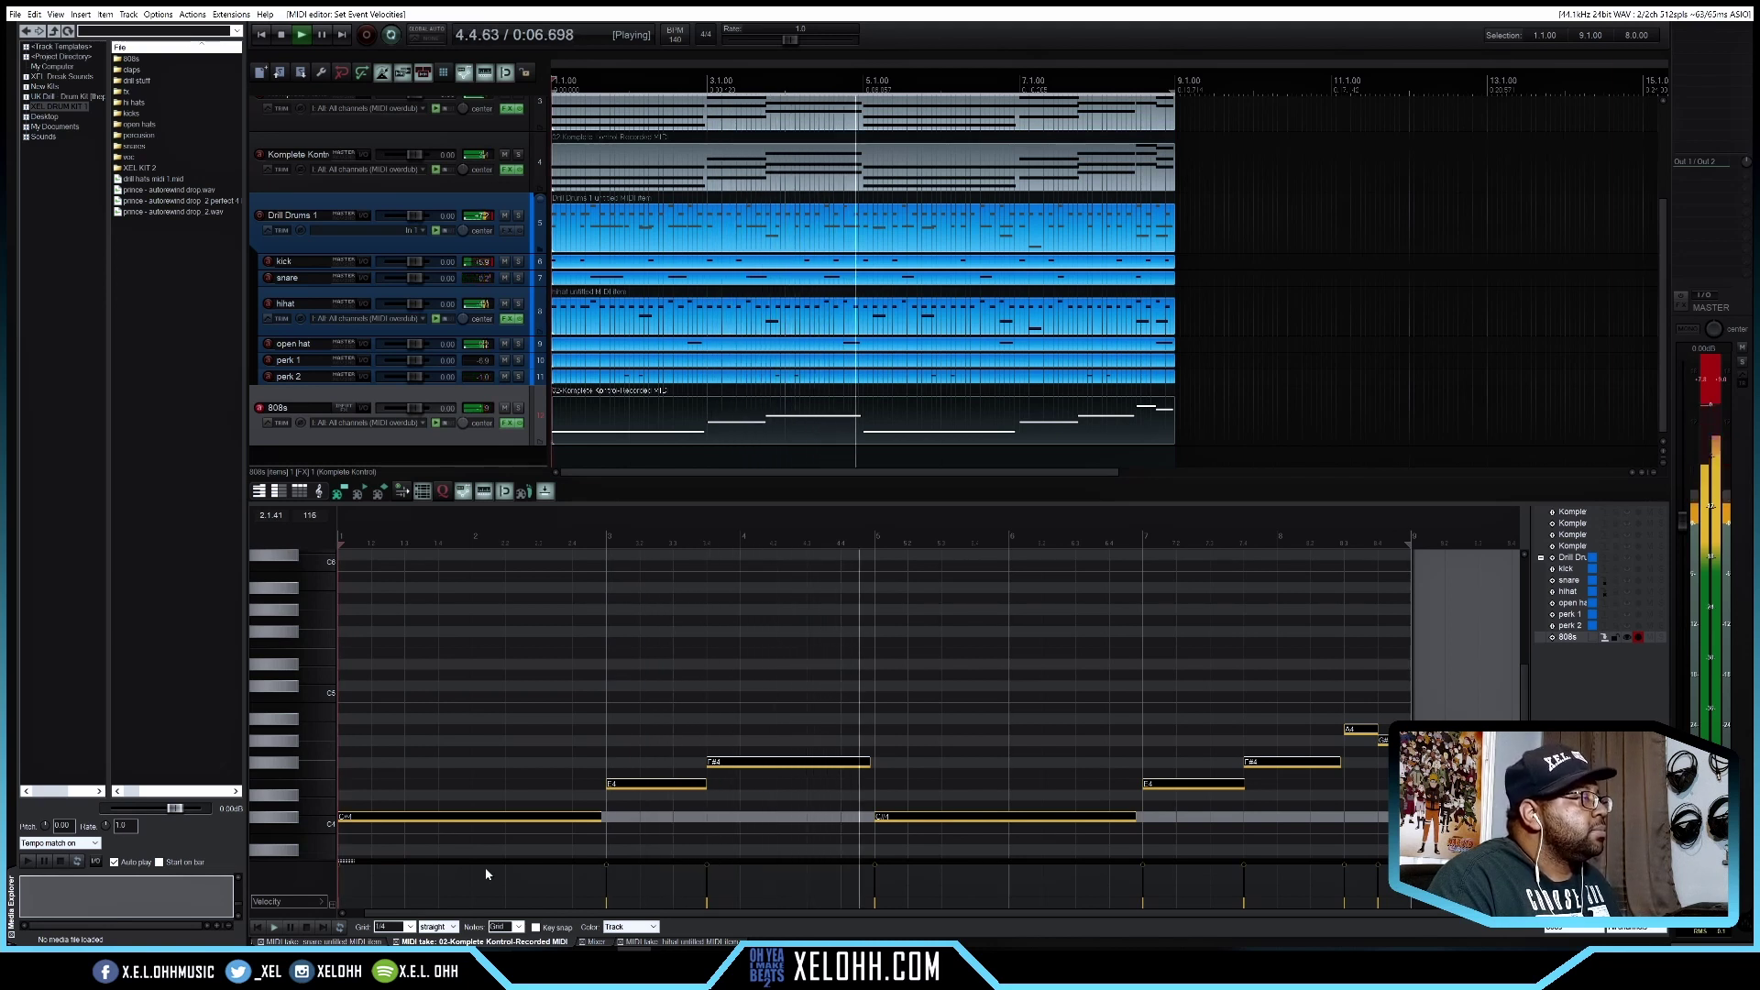
key("space")
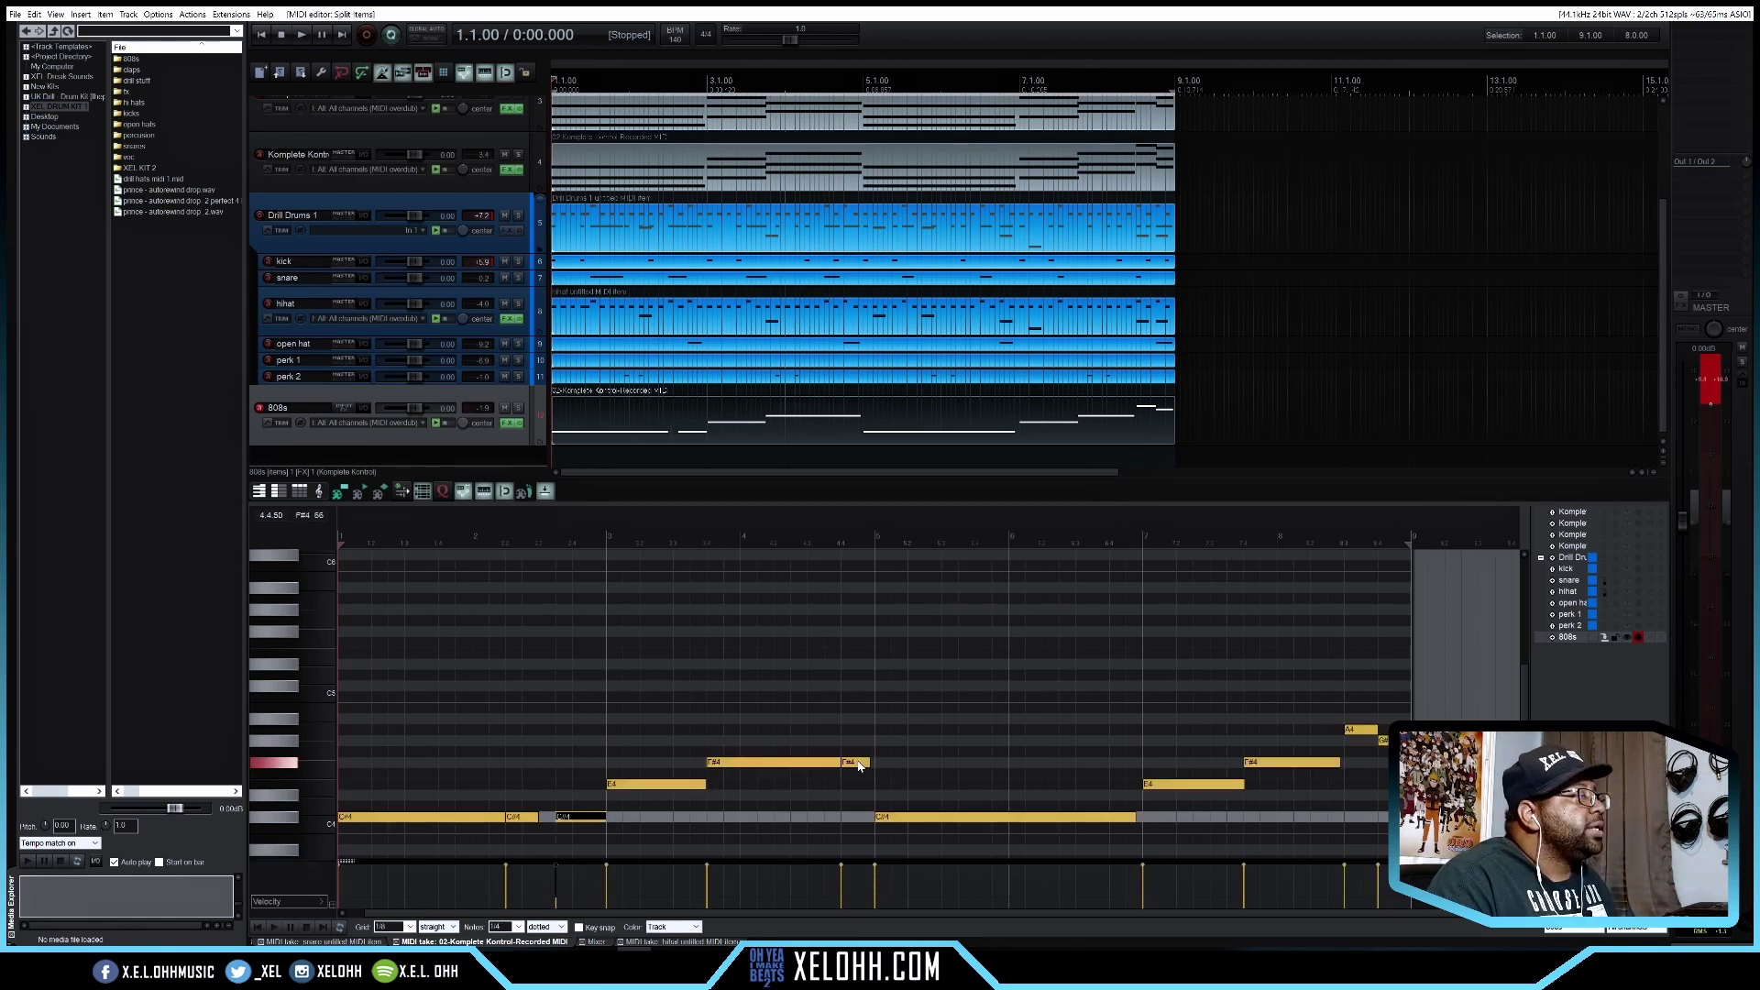
Move the short F#4 808 note at the end of measure 4 up one octave to F#5
left_click(861, 762)
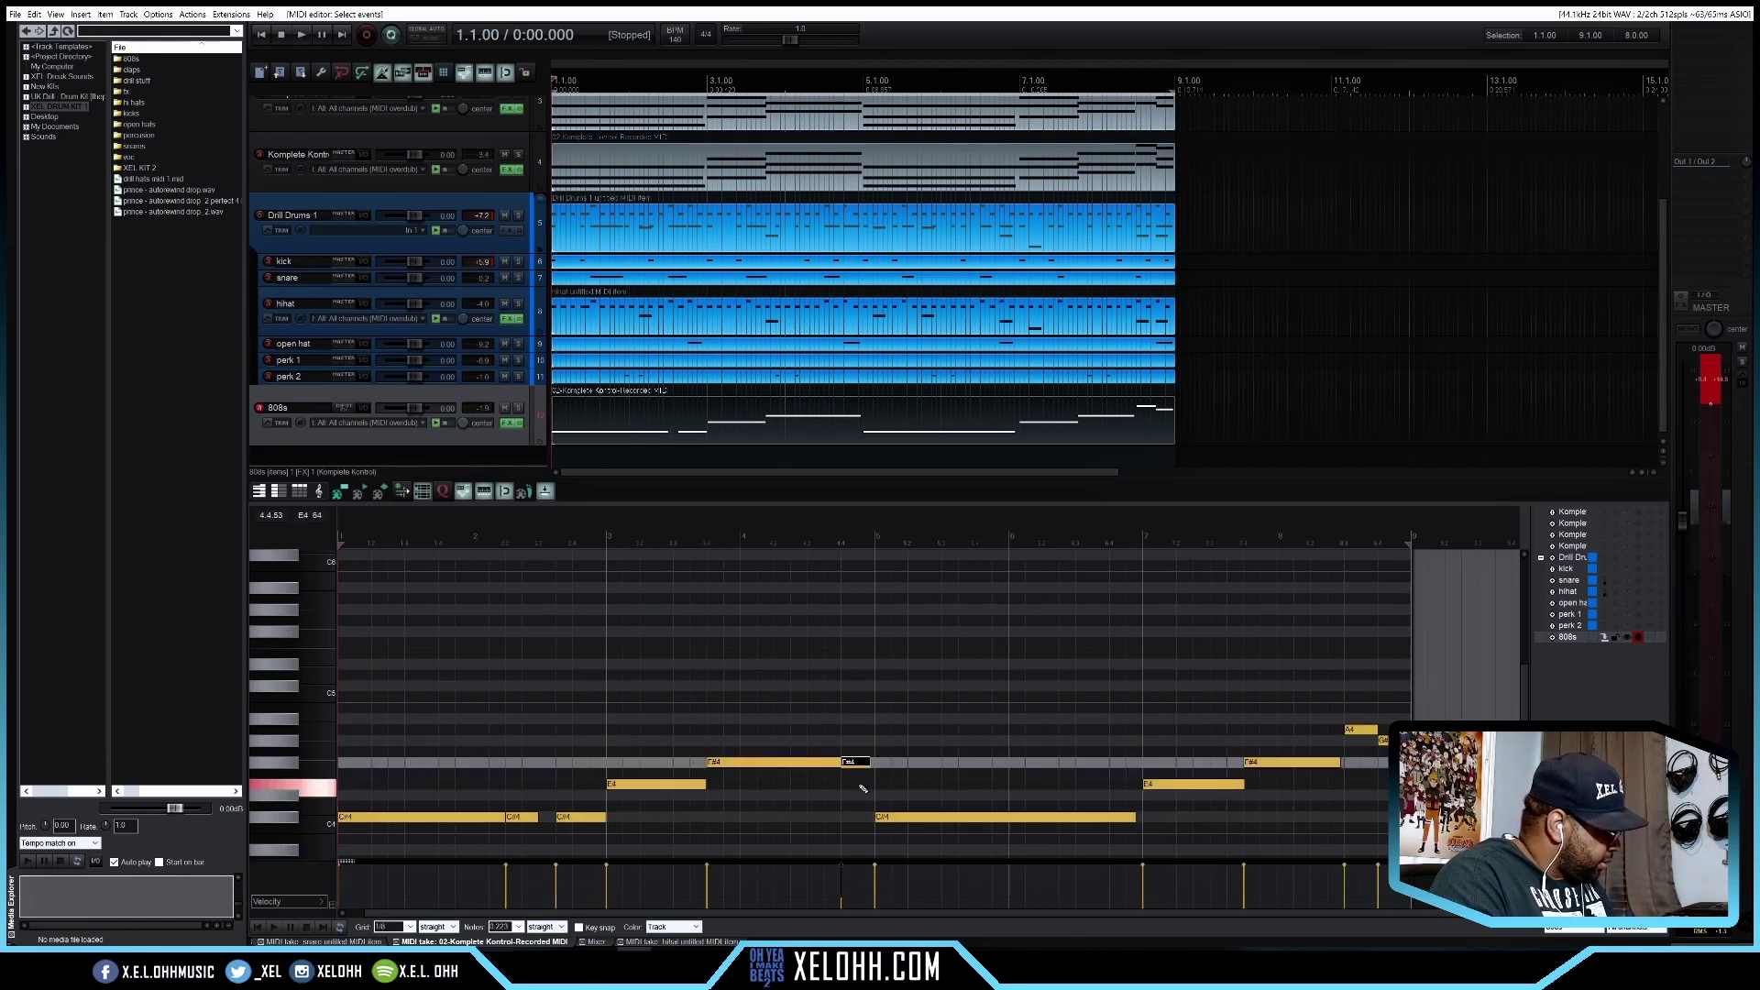
key("alt+KP_8")
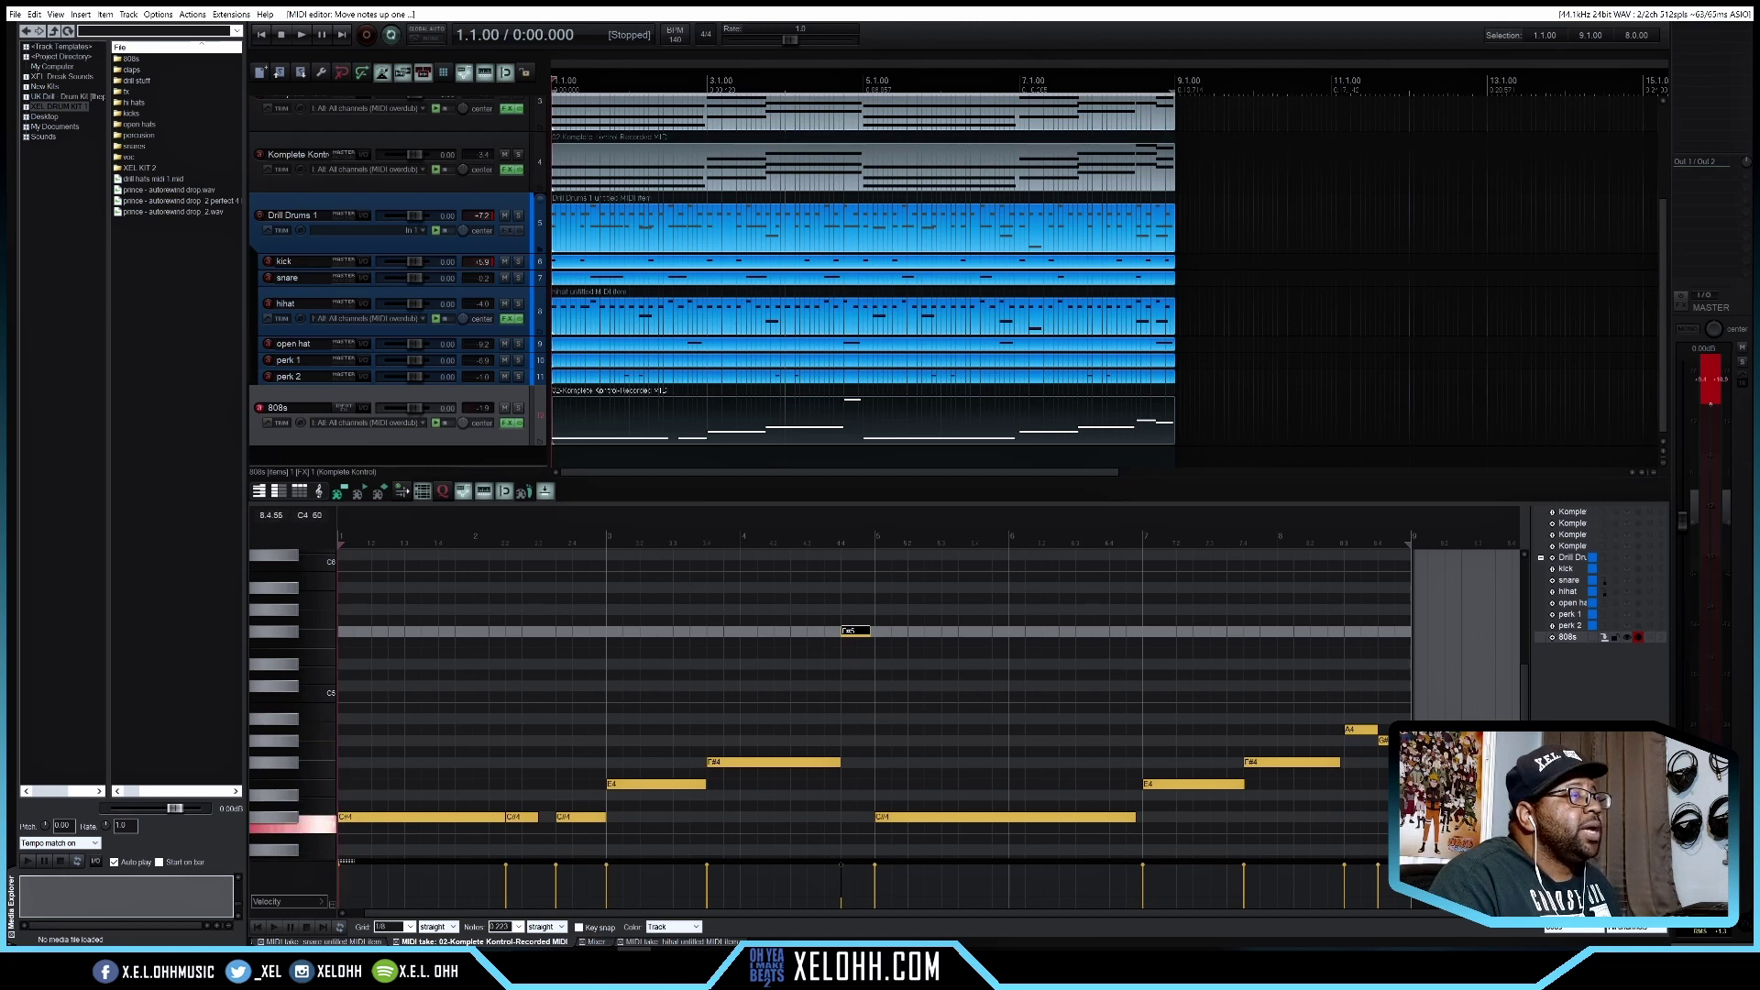
Extend every 808 note to the start of the next note (legato) and play the result back
left_click_drag(1395, 828, 422, 612)
right_click(524, 700)
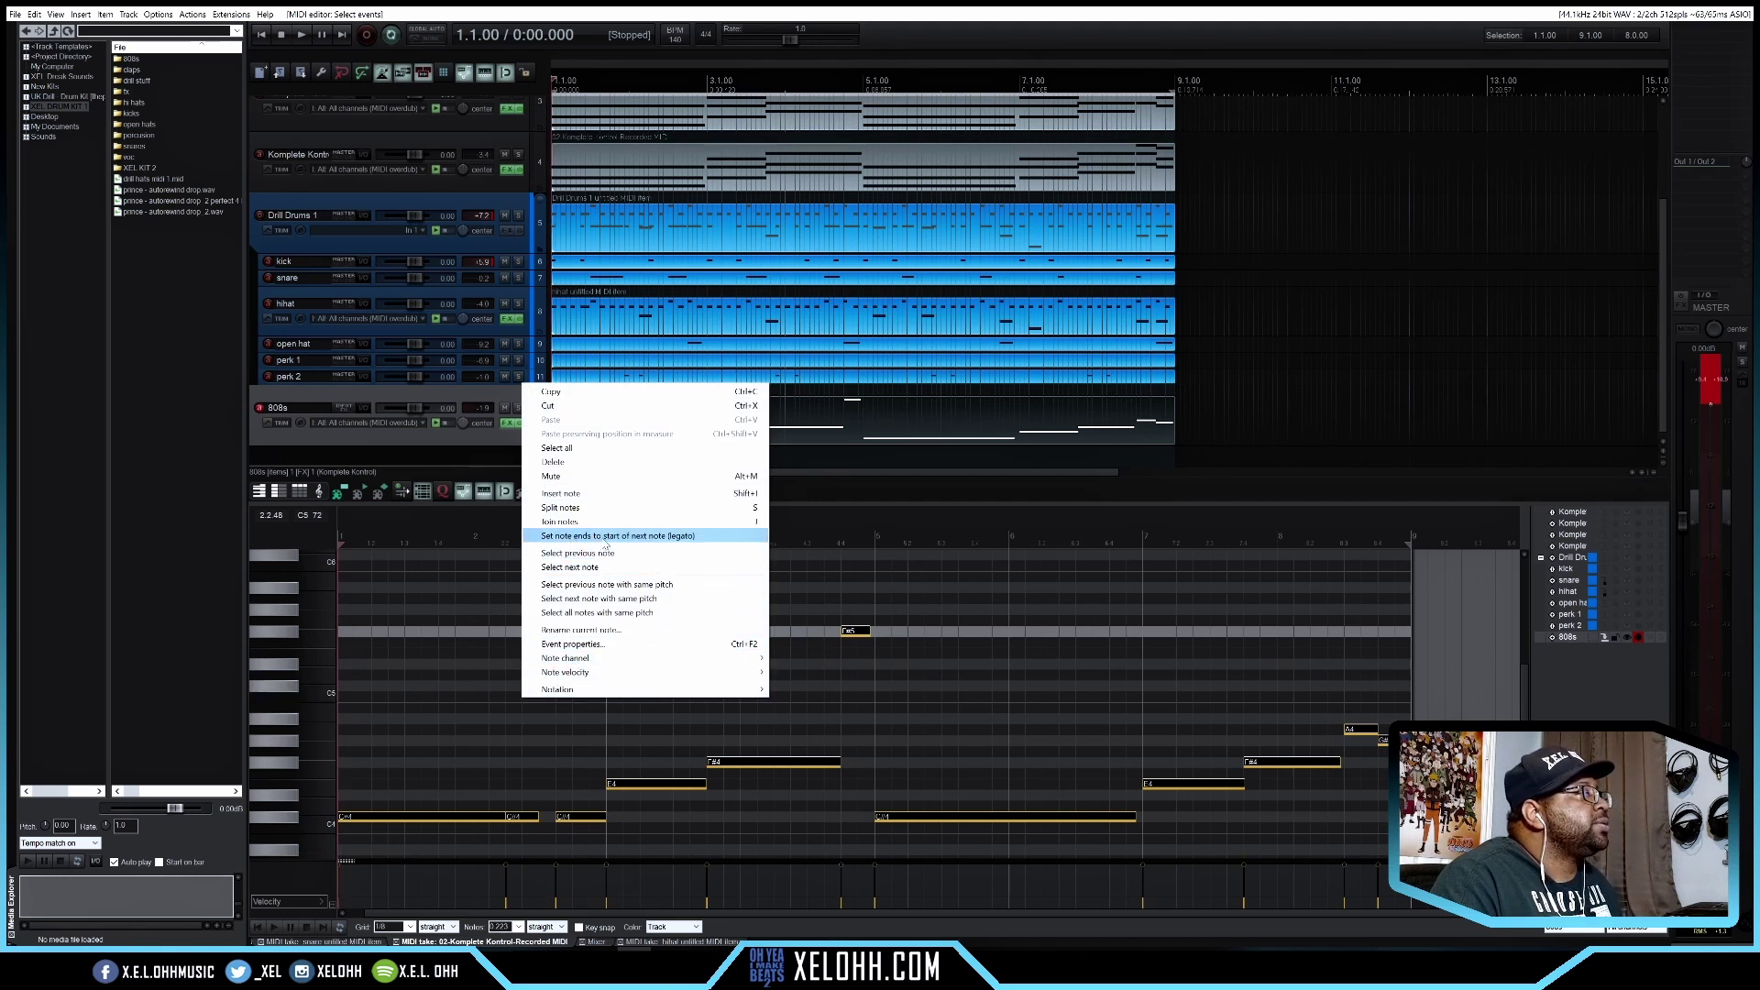
left_click(662, 537)
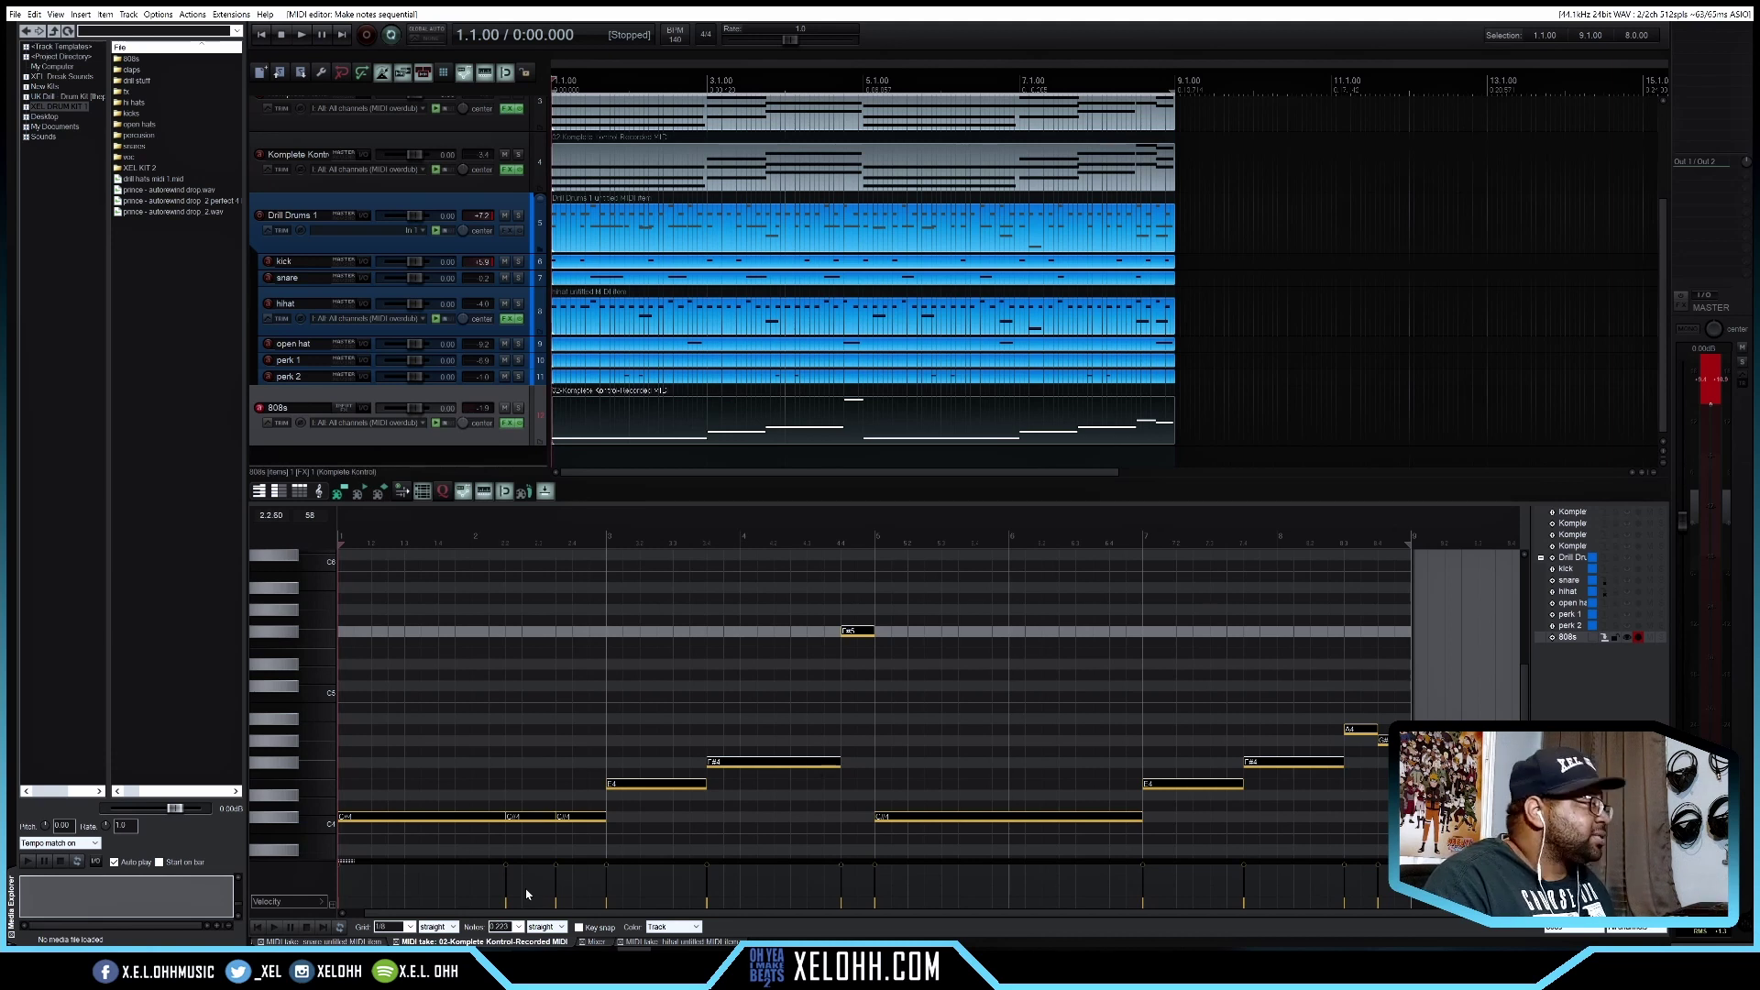
key("space")
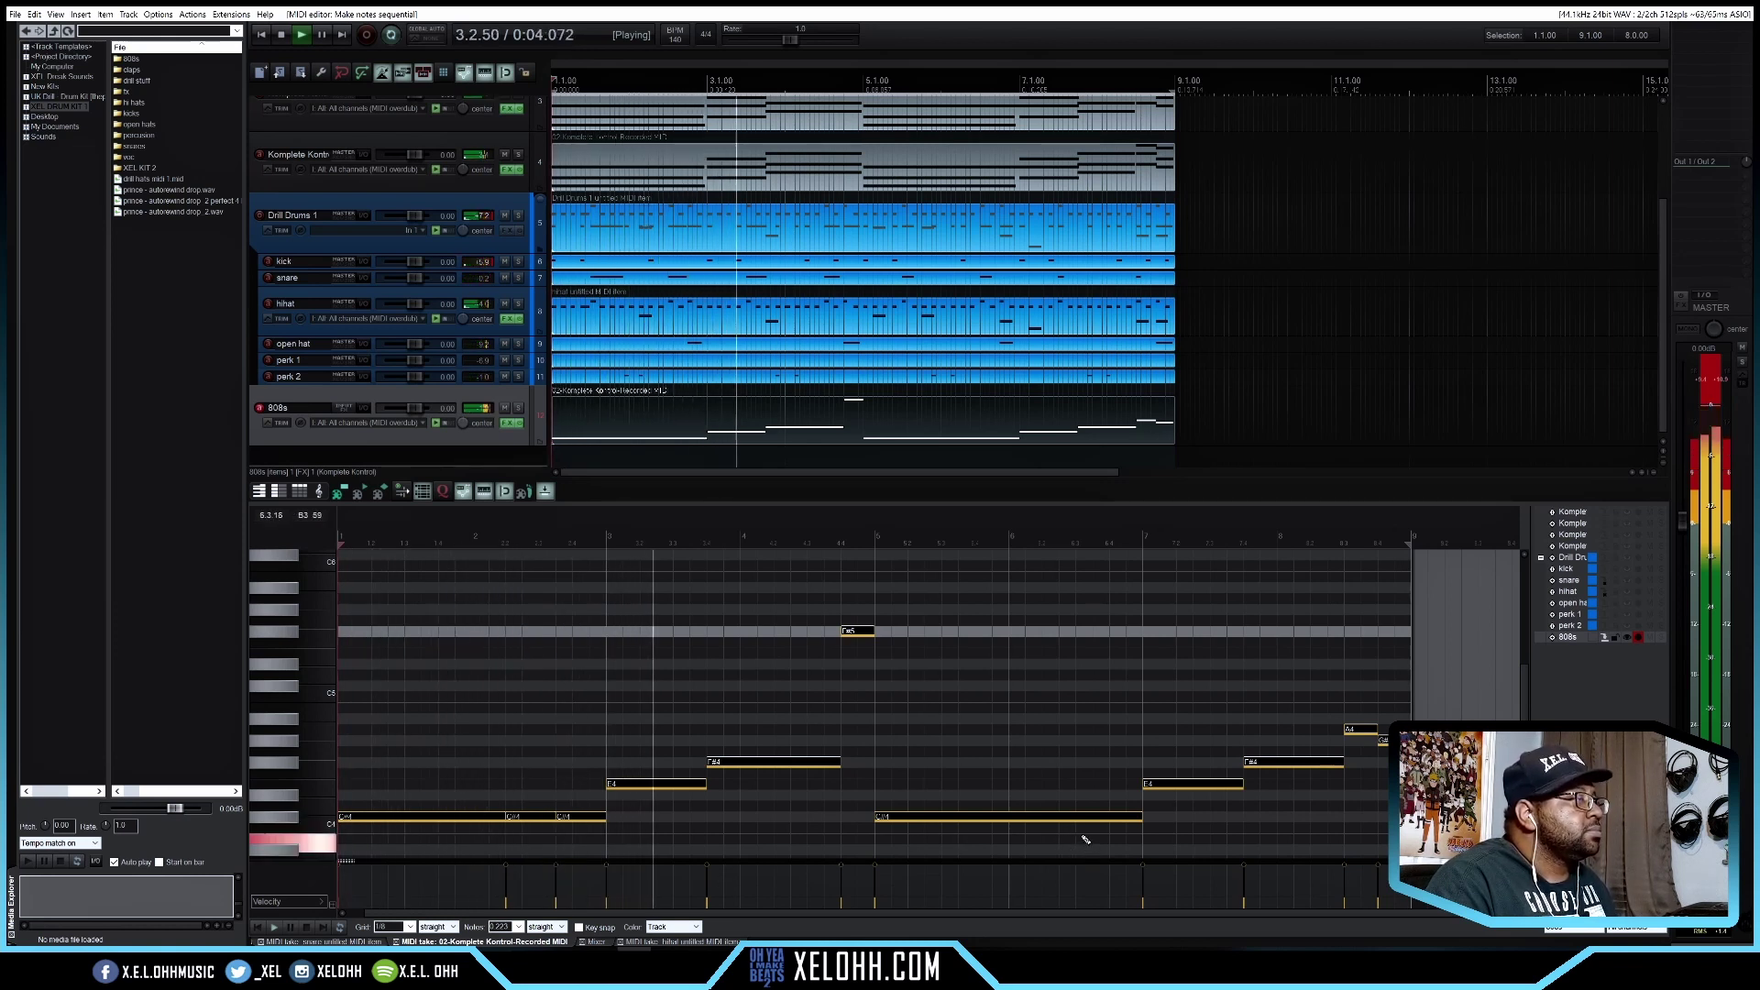
key("space")
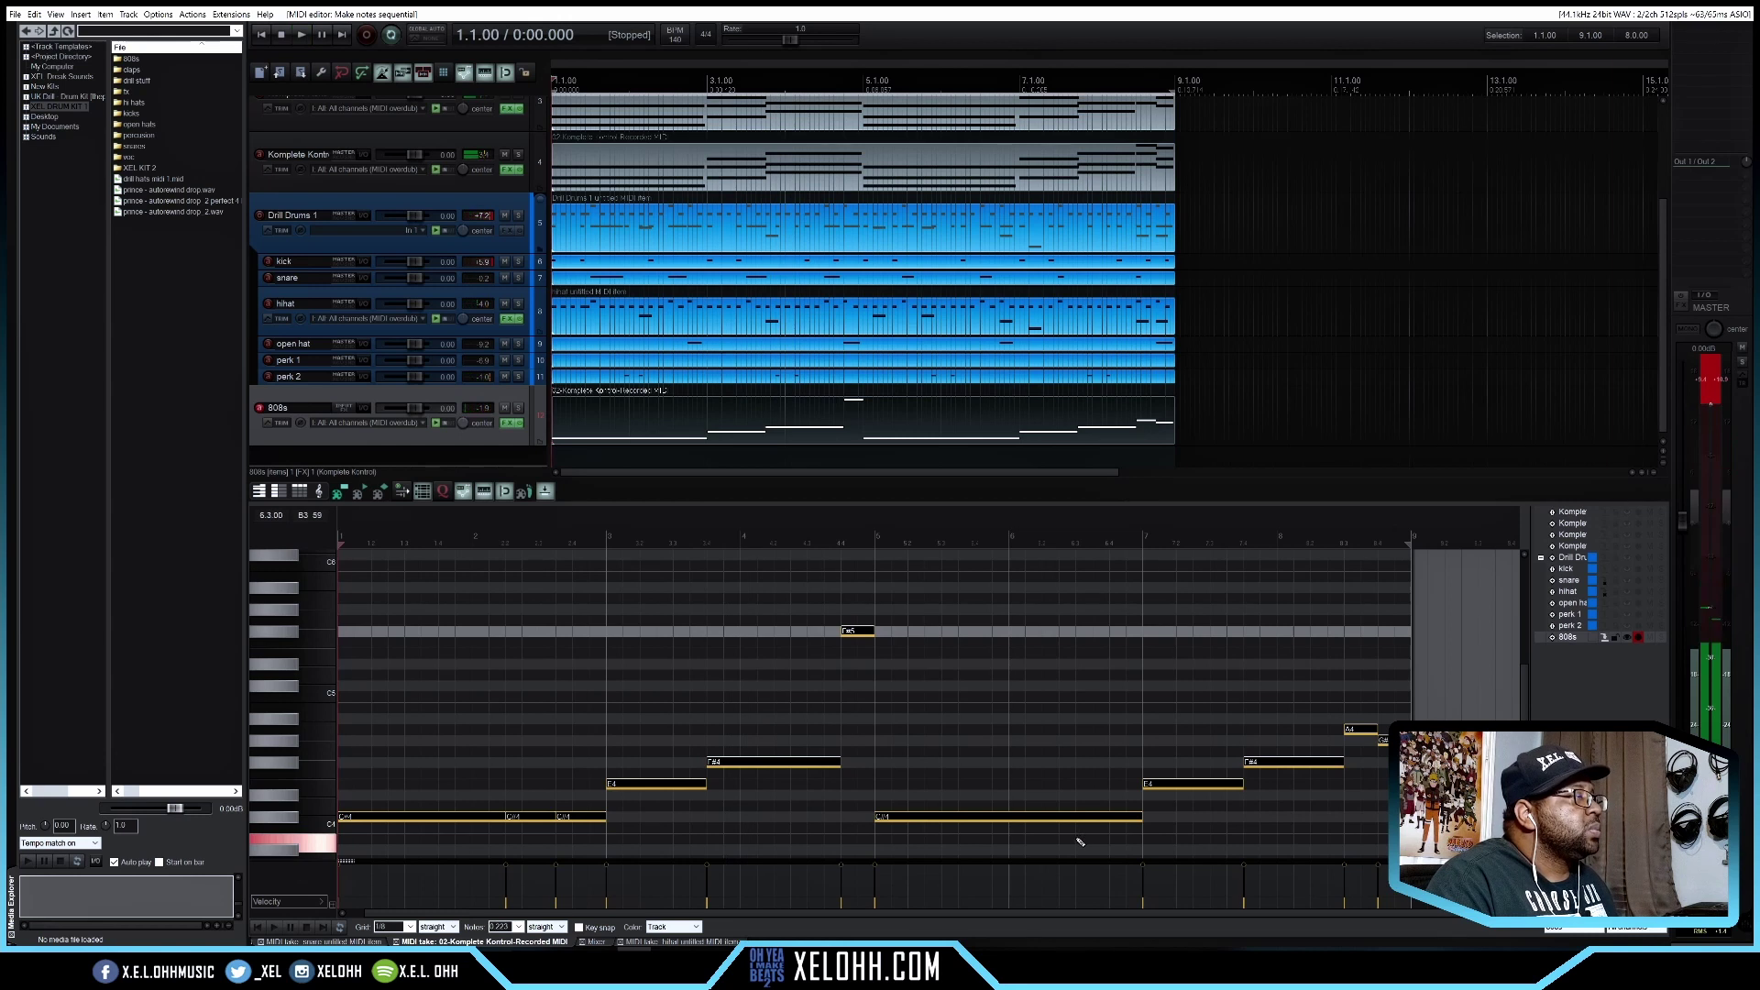
Replace the long C#4 note in measures 5–6 with a copy of the three C#4 notes from measures 1–2
left_click(1064, 817)
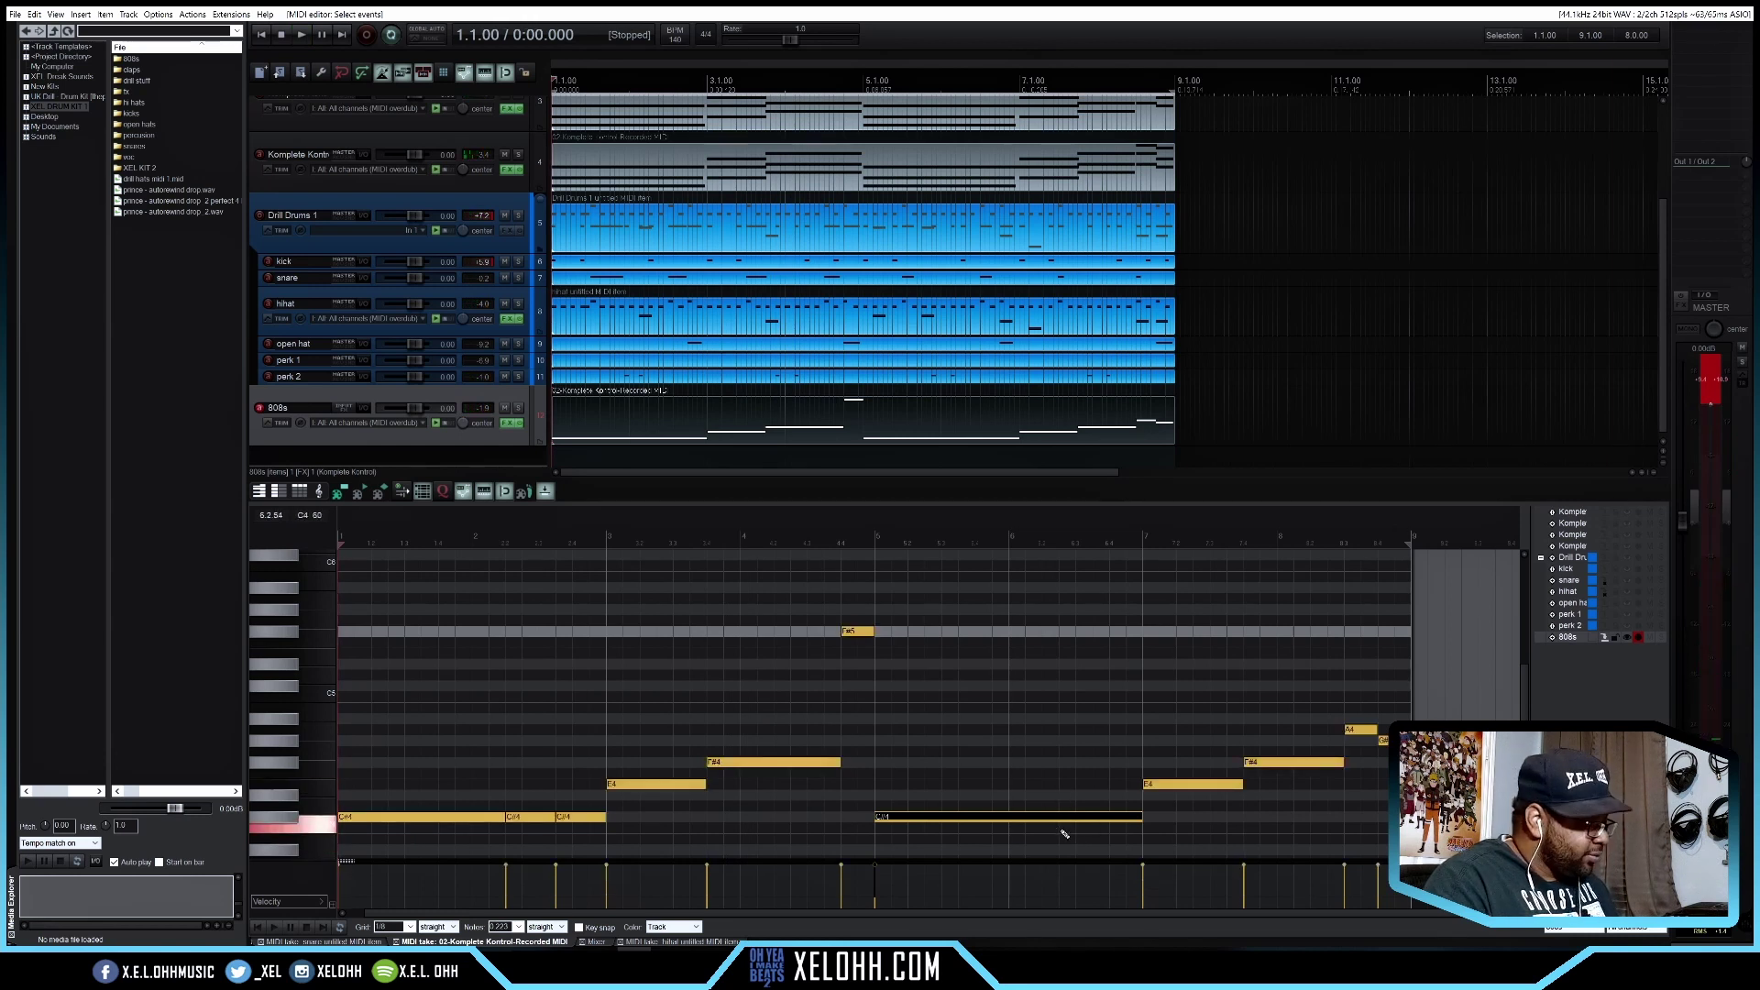
key("Delete")
left_click_drag(571, 800, 903, 824)
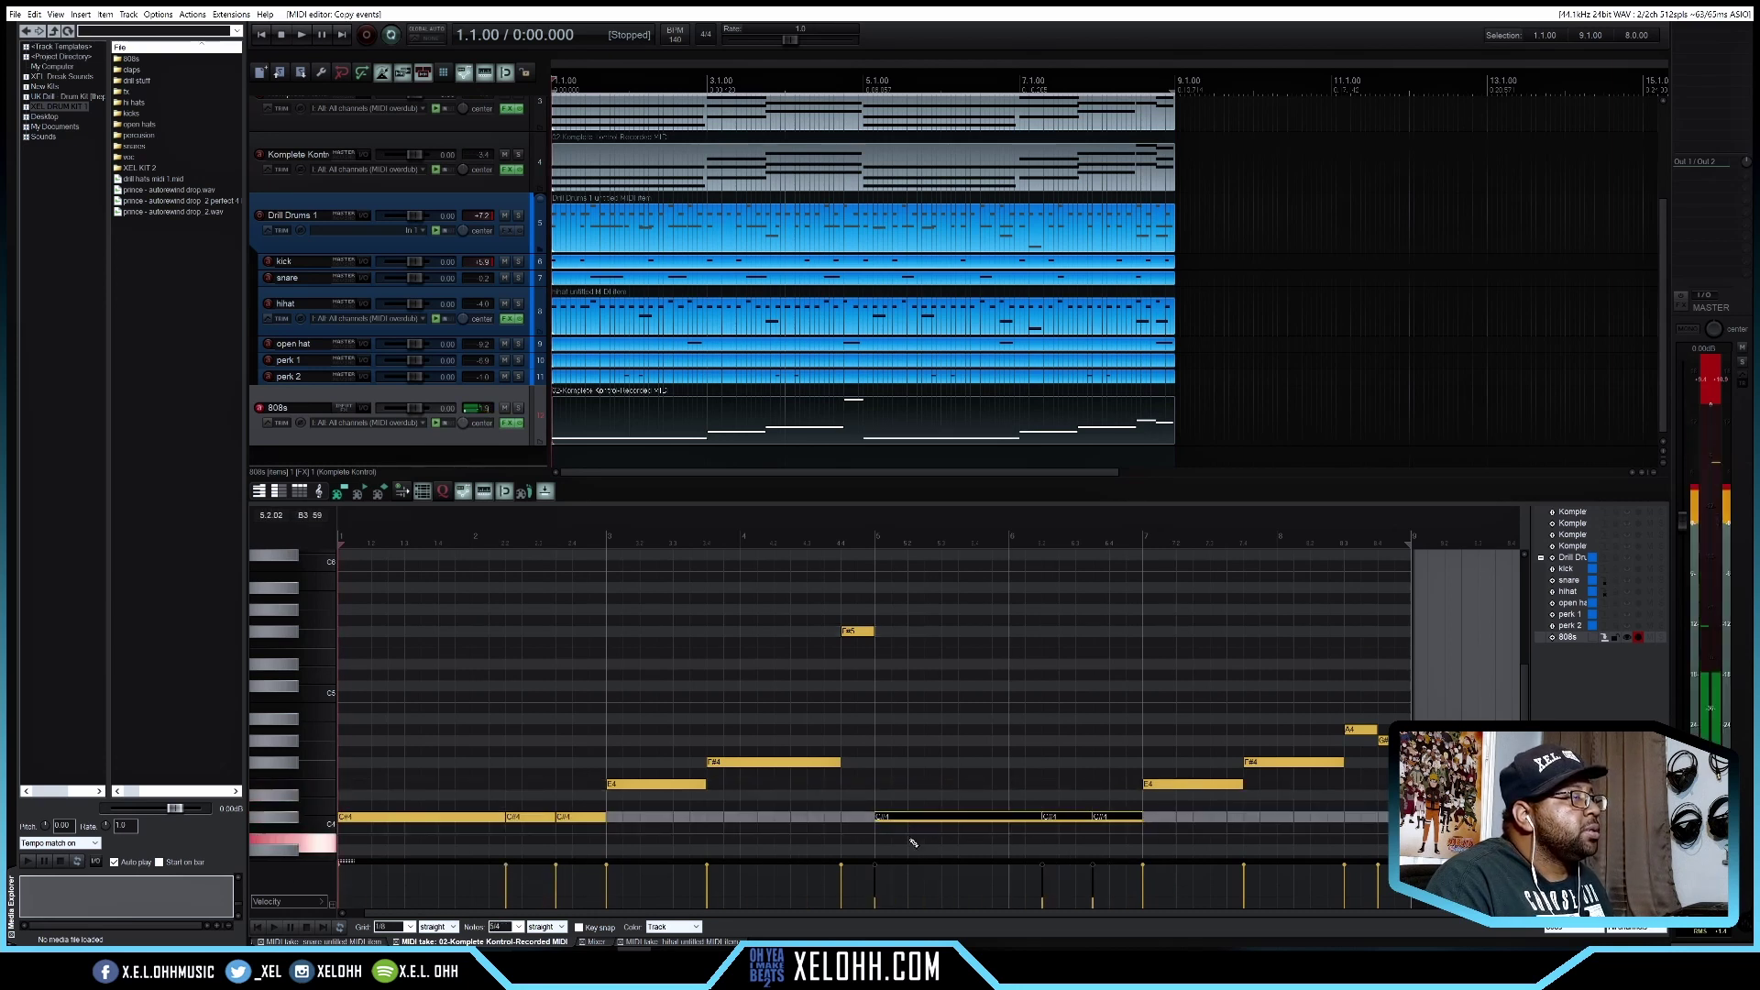